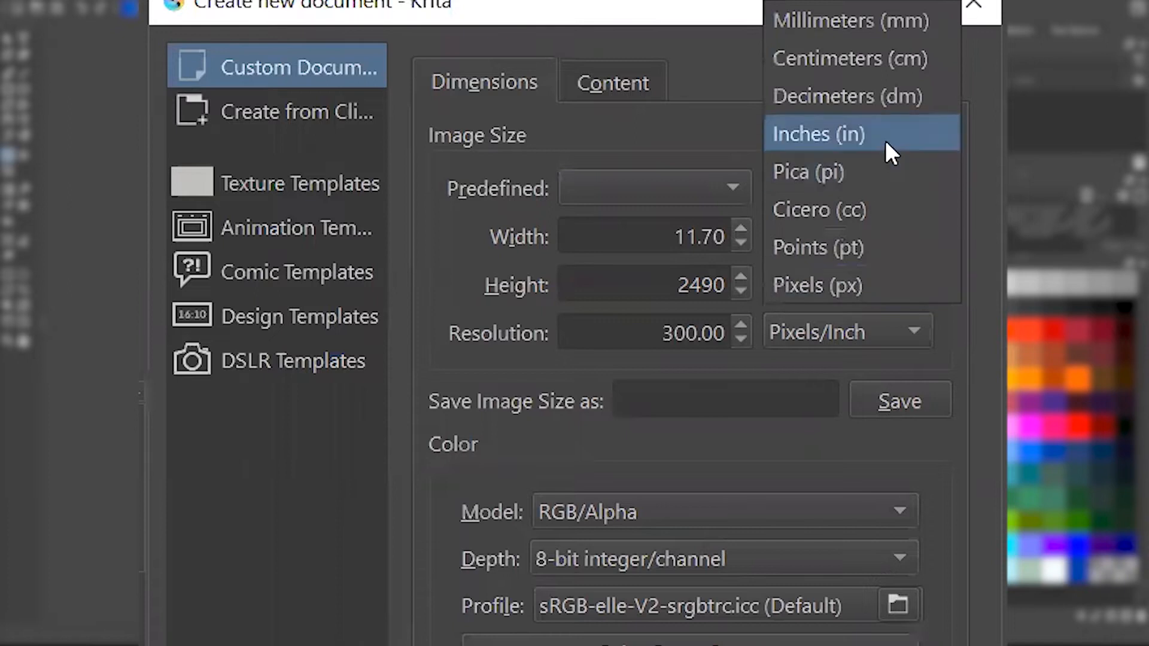
- Create a custom document 11 inches wide and 8.5 inches high at 300 pixels per inch
drag(704, 236, 738, 235)
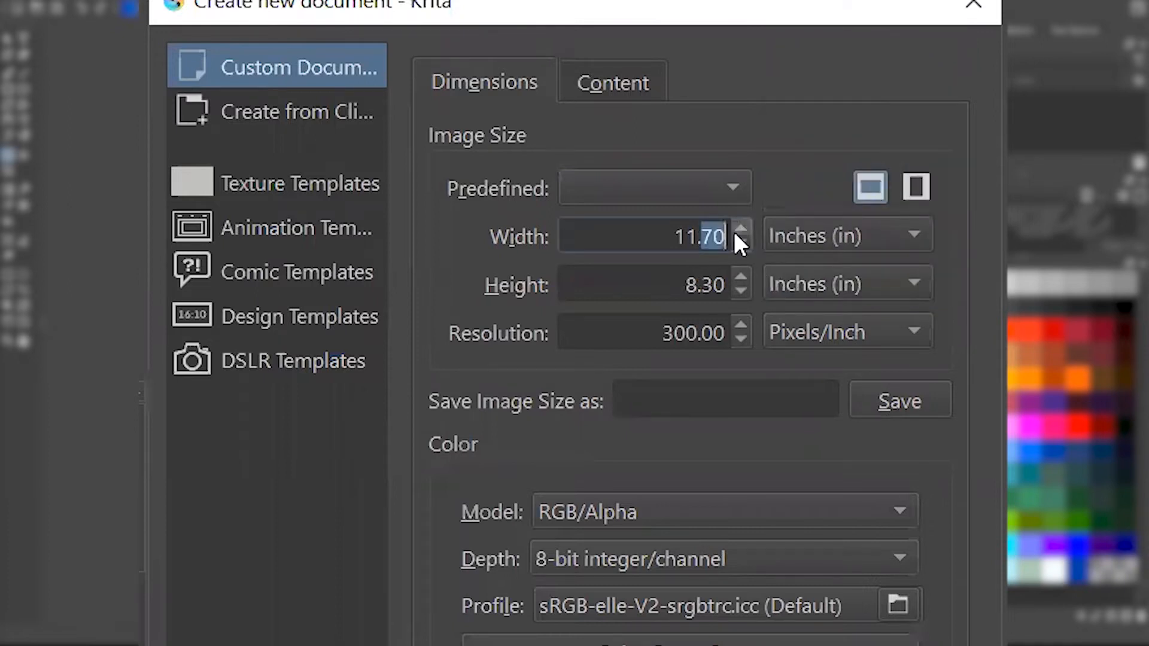
text(50)
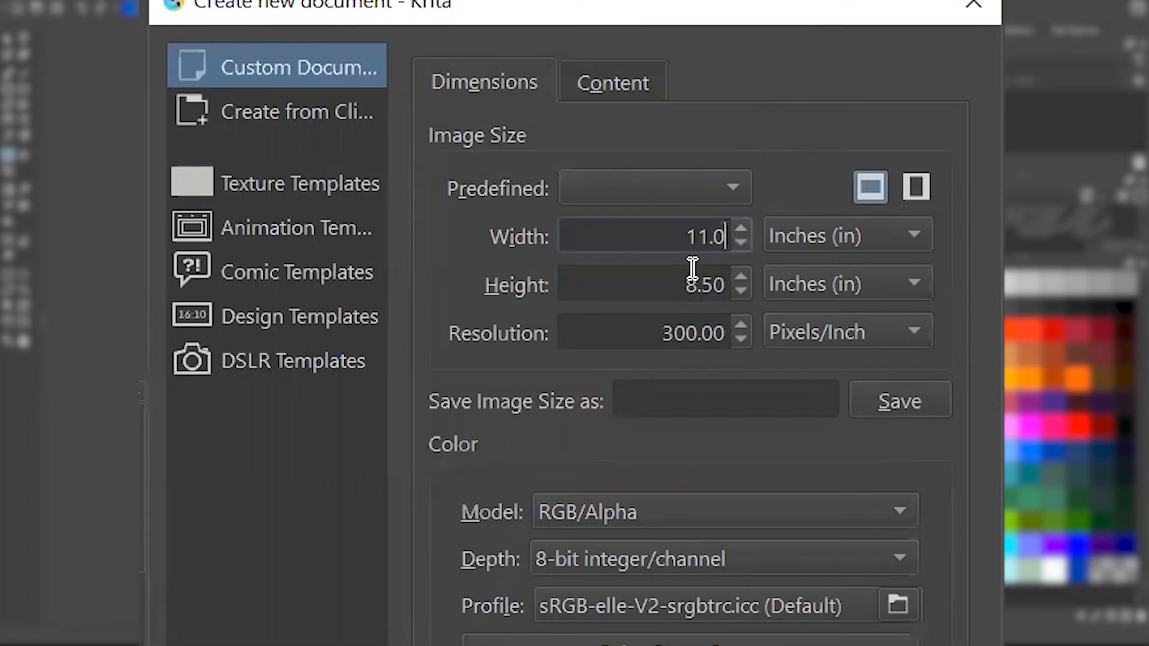
click(670, 282)
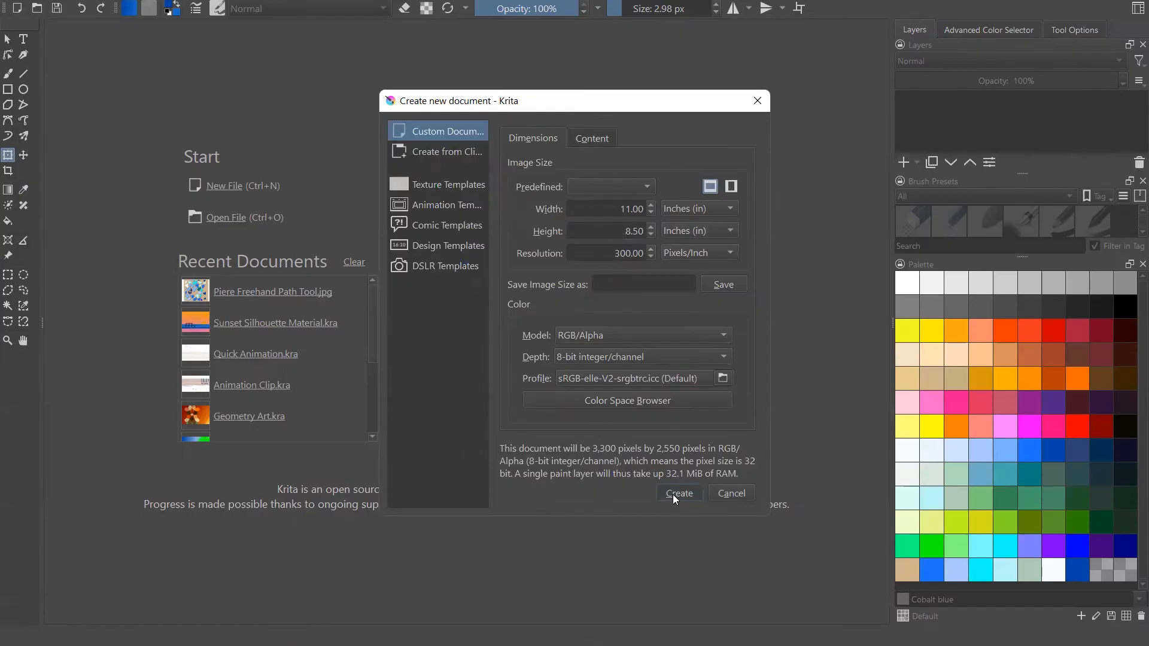
click(673, 495)
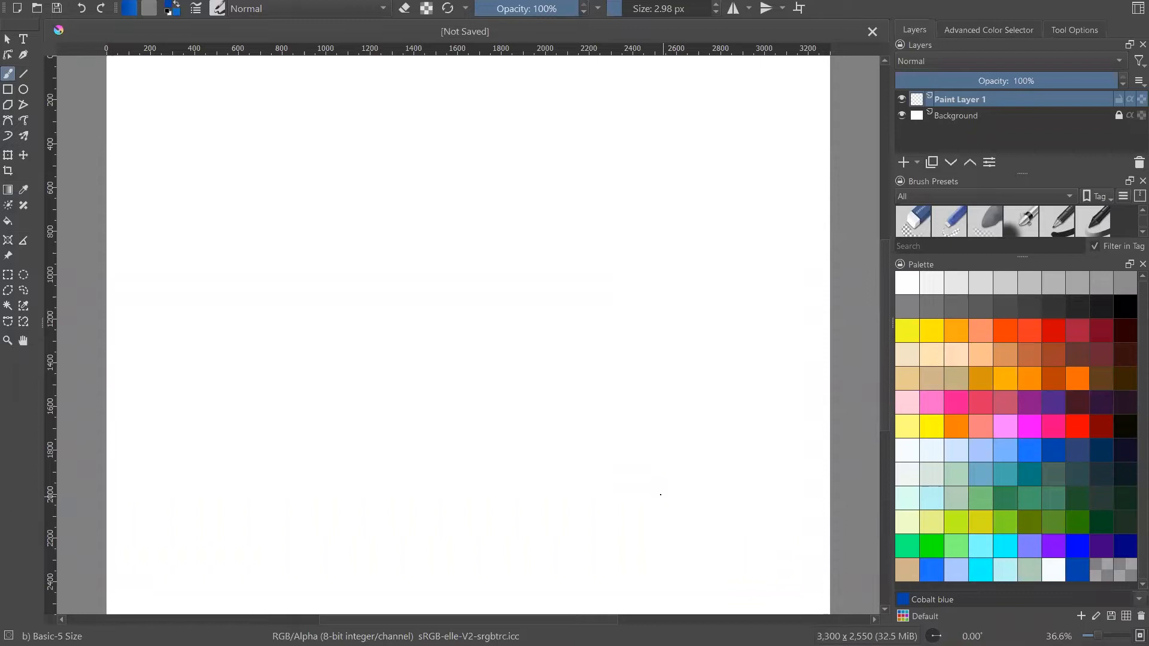
- Activate the Reference Images Tool and display its tool options
scroll(673, 494, down, 1)
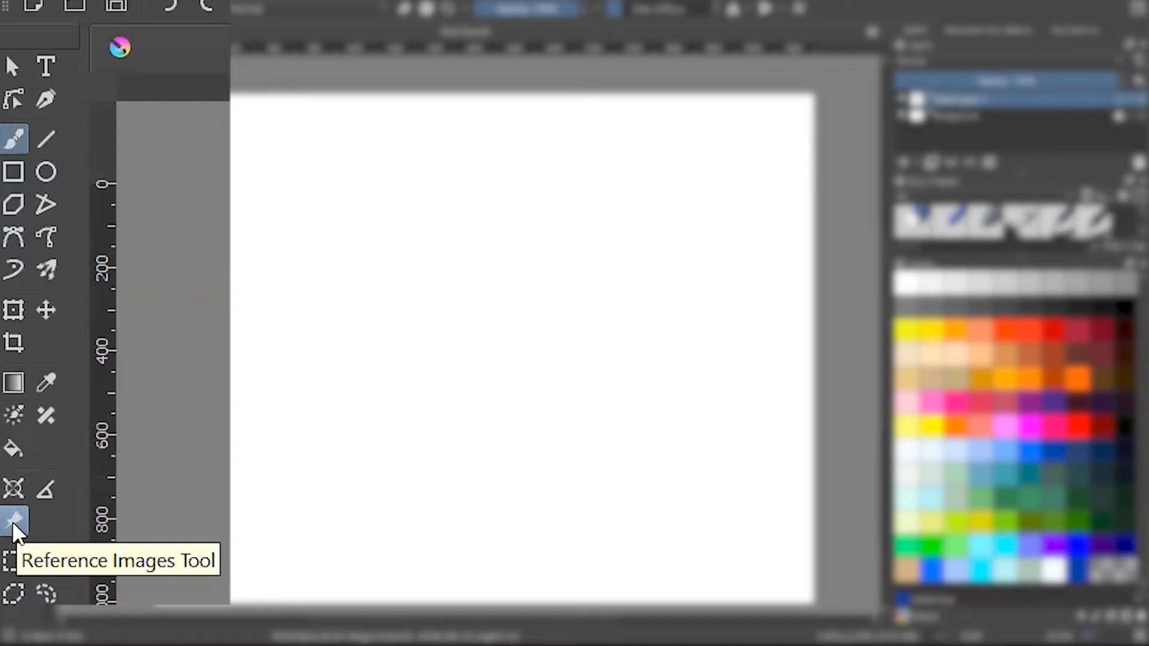
click(12, 522)
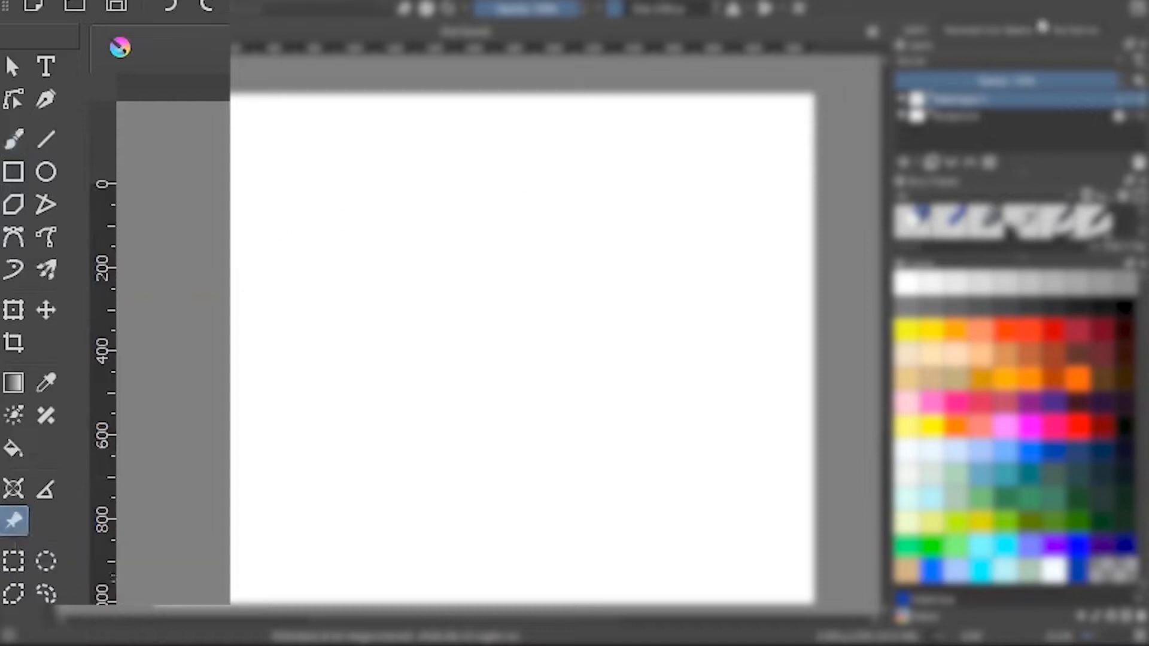
click(1075, 31)
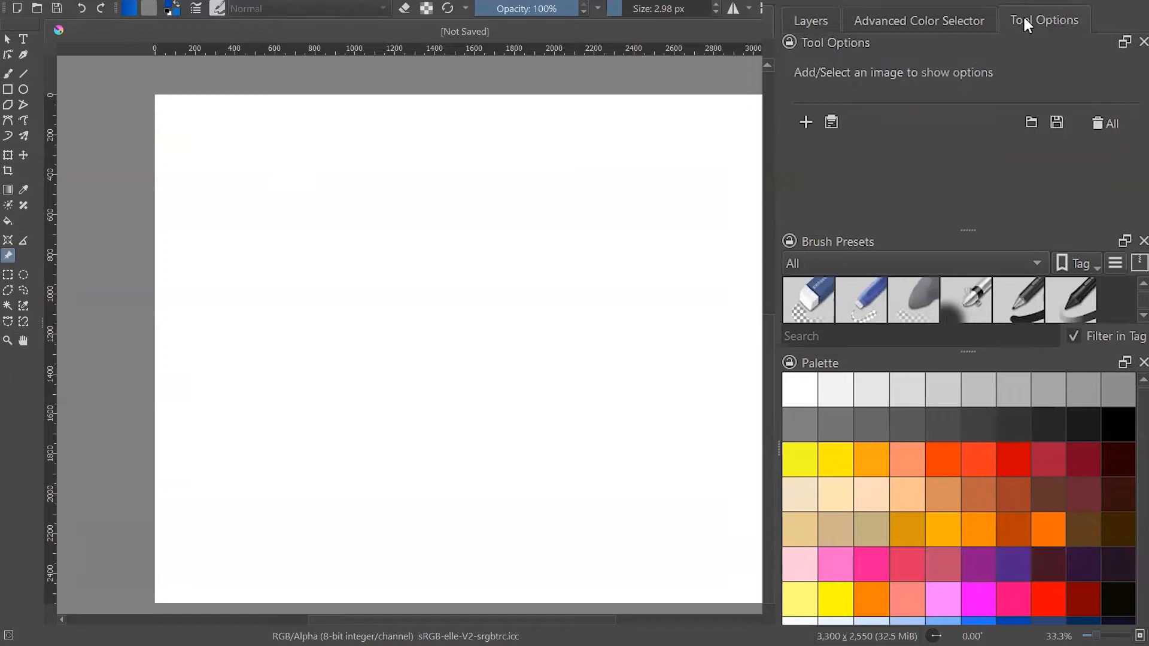
- Switch to the Default workspace, then widen the docker area and enlarge the Advanced Color Selector
click(317, 1)
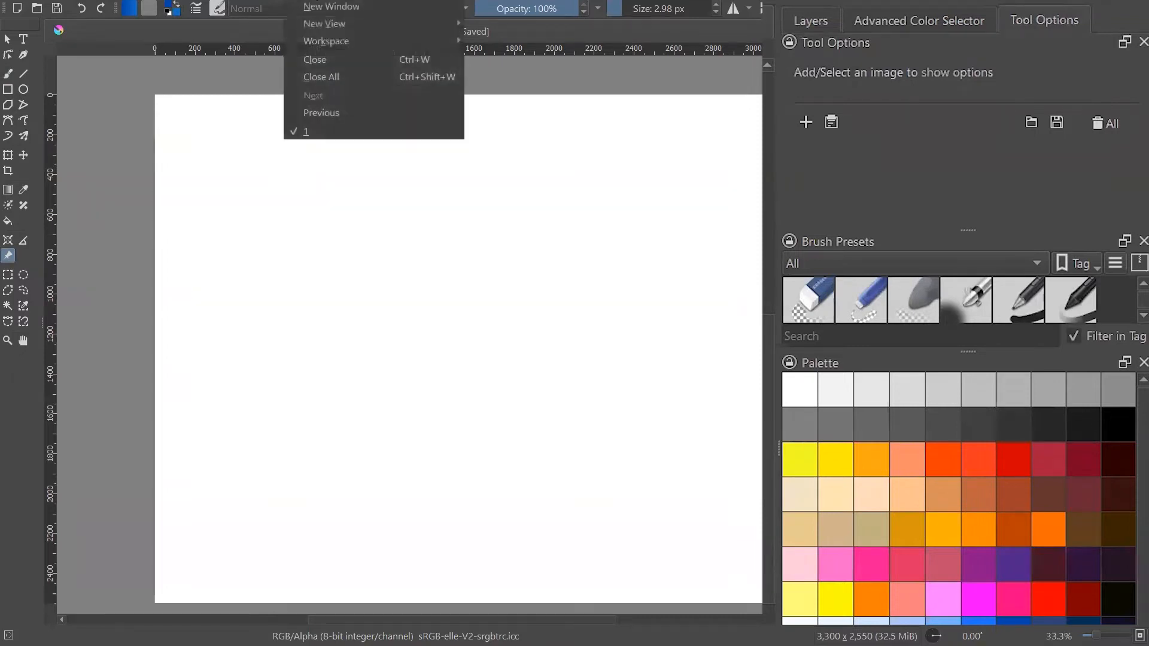
mouse_move(346, 37)
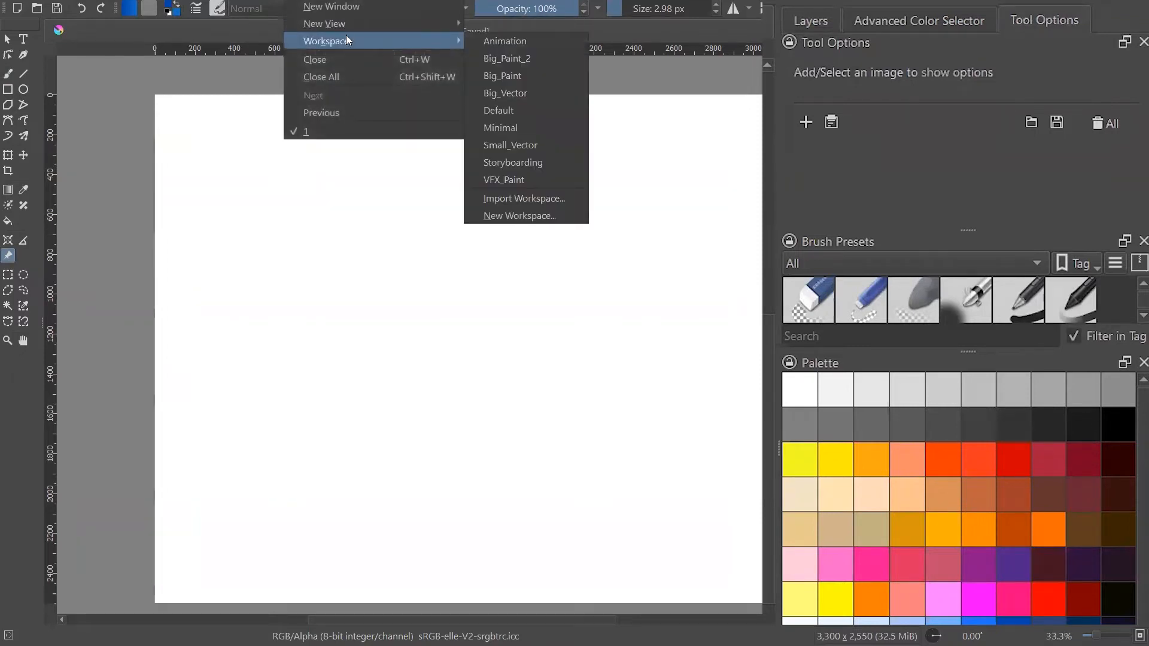
click(518, 110)
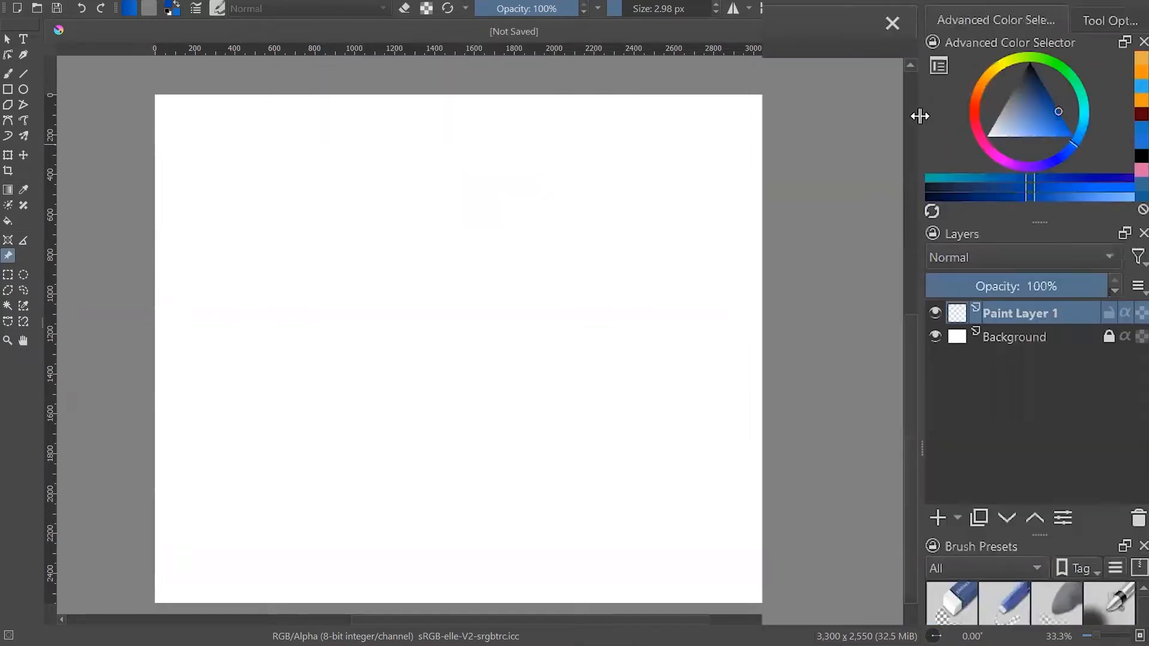
mouse_move(920, 116)
mouse_down()
mouse_move(770, 154)
mouse_move(762, 143)
mouse_up()
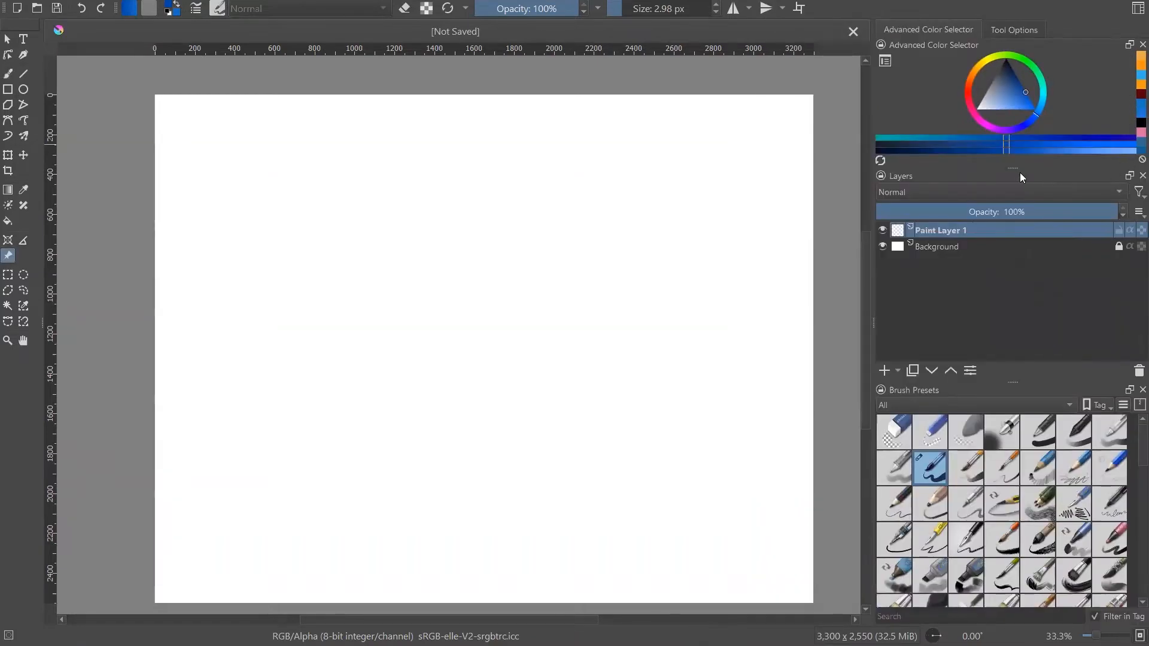
drag(1016, 169, 998, 223)
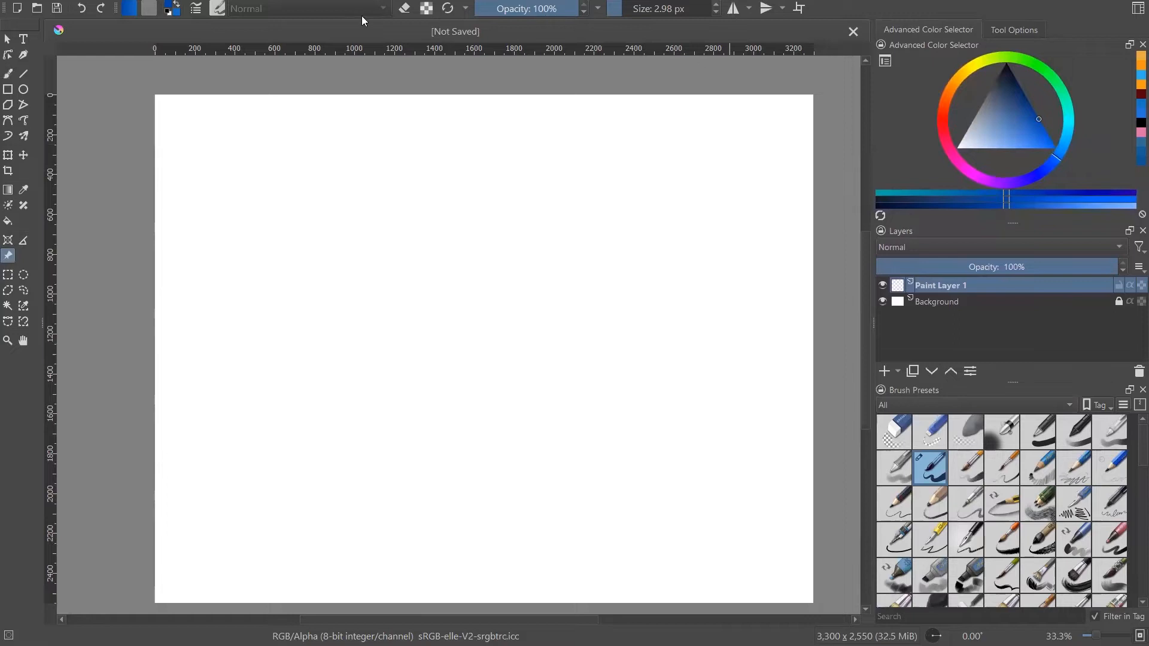
- Show the Palette docker and place it above the Advanced Color Selector
click(264, 2)
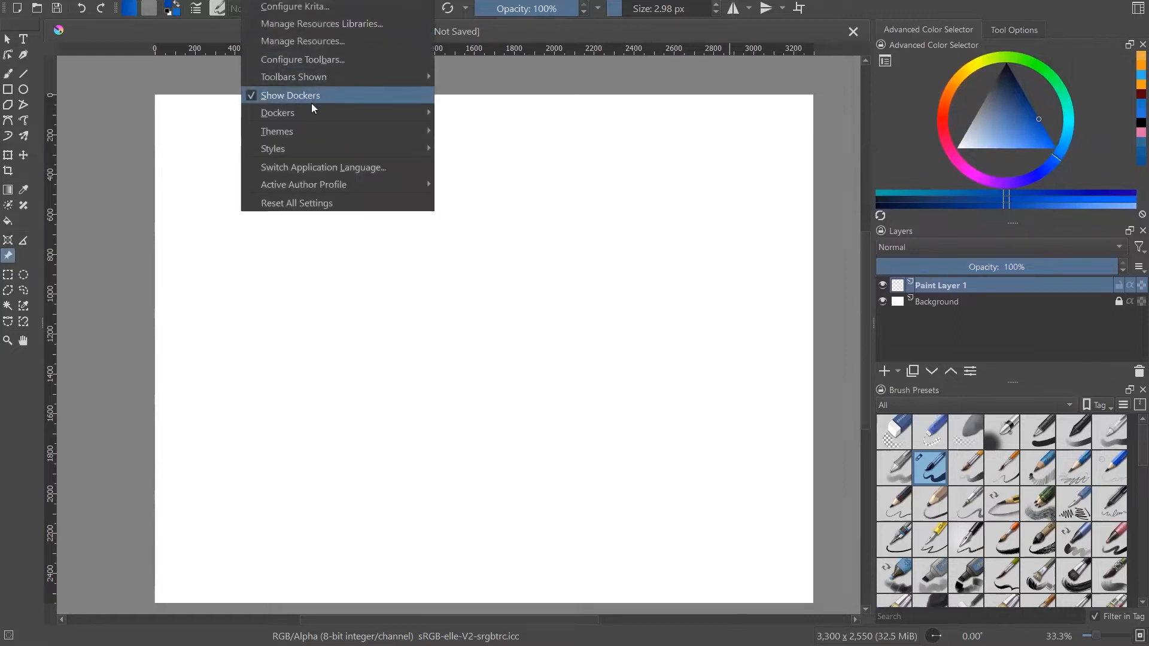
mouse_move(312, 110)
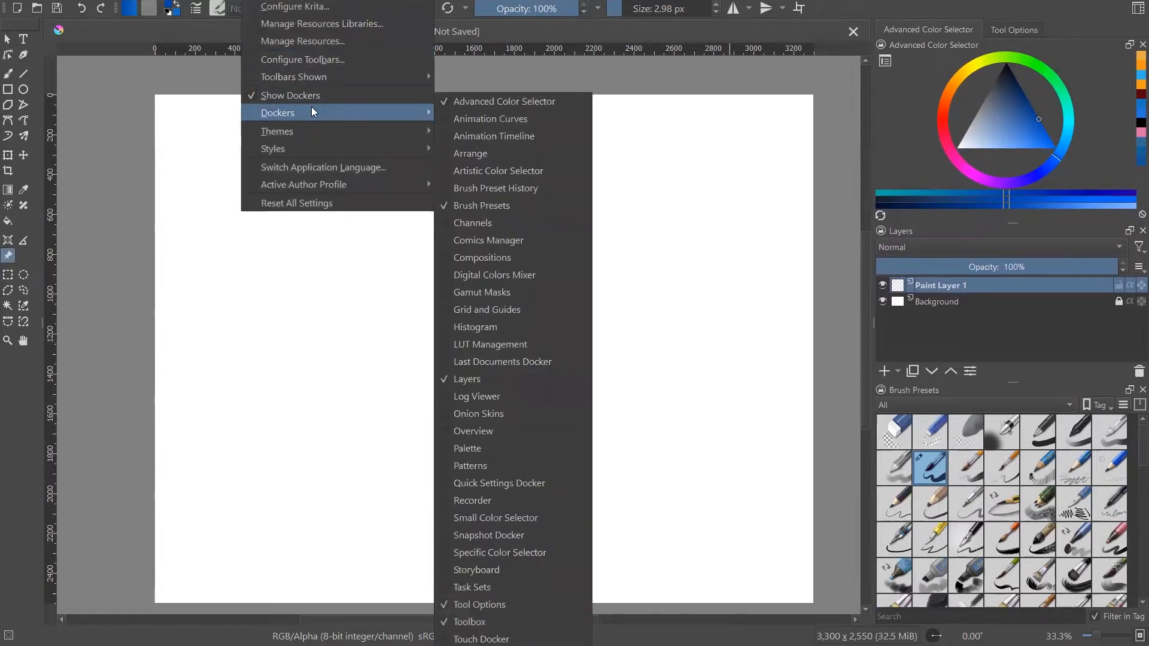
click(449, 451)
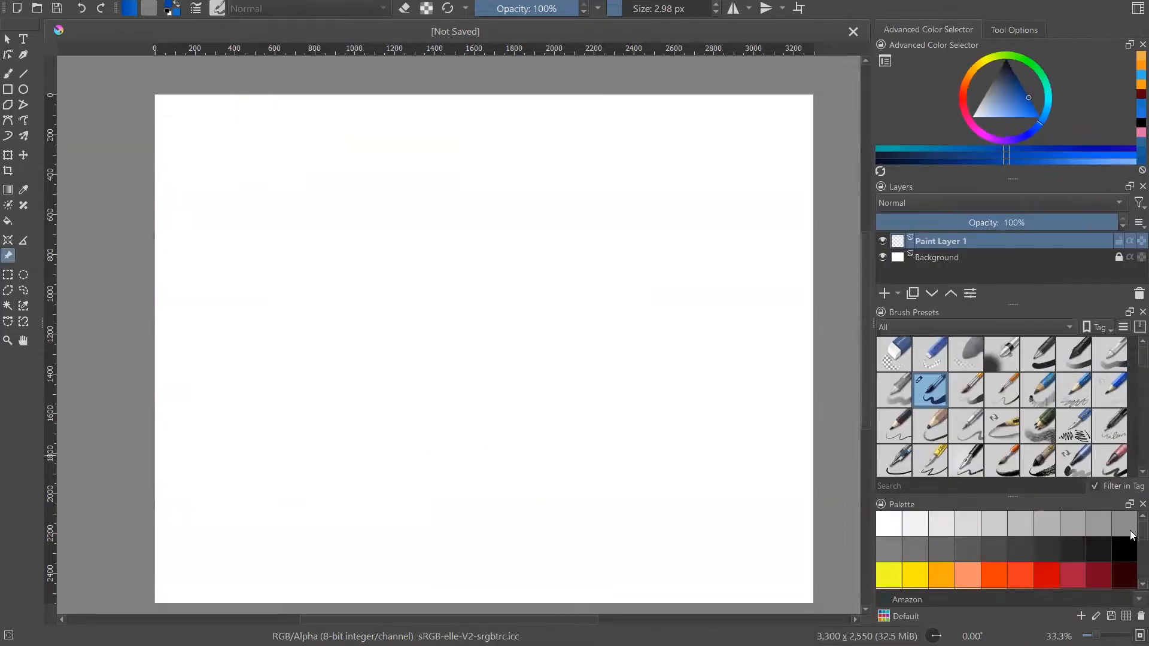
scroll(1133, 536, down, 5)
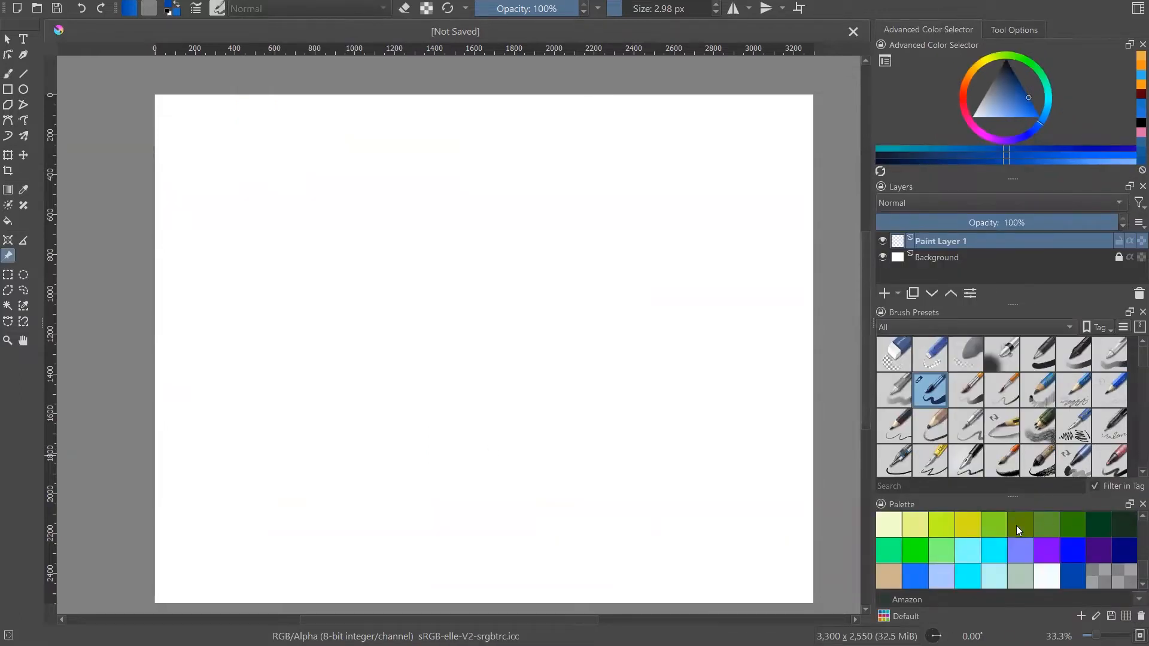
mouse_move(1011, 497)
mouse_down()
mouse_move(1021, 446)
mouse_move(1024, 469)
mouse_up()
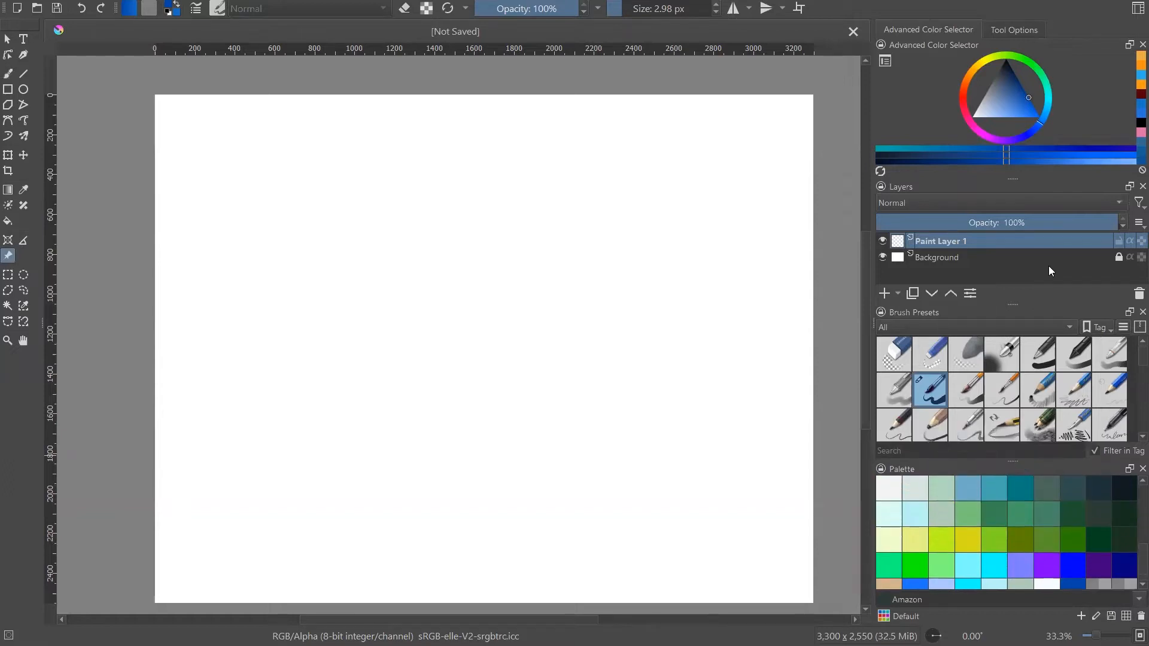
drag(1011, 179, 1009, 164)
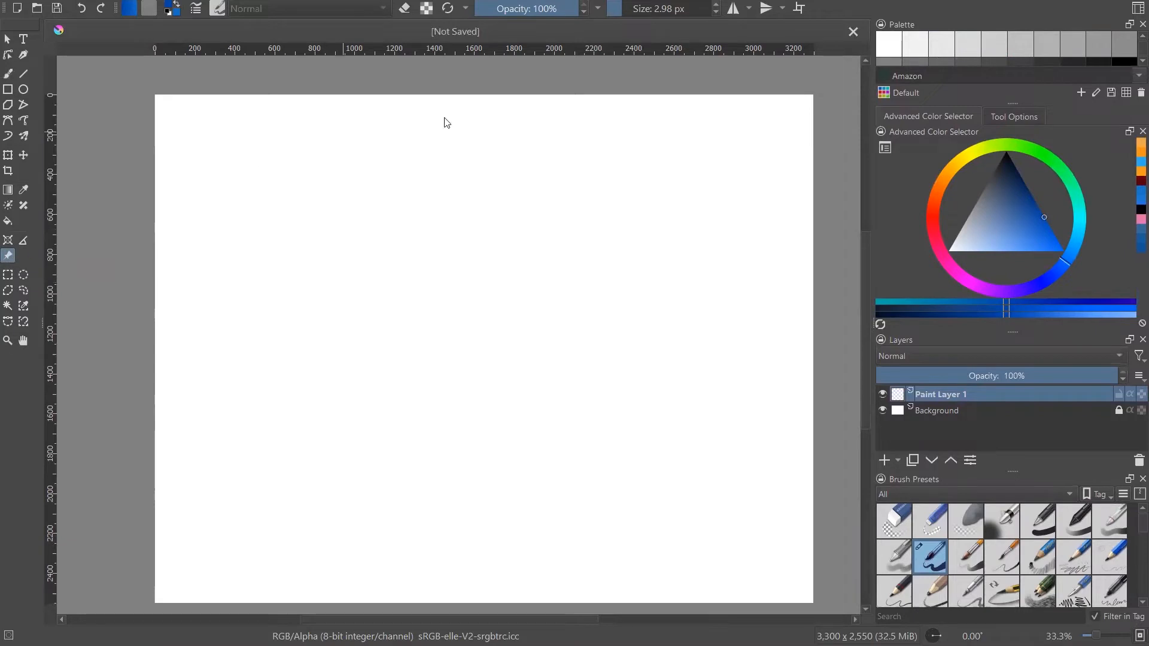
- Add "Pattern Making 2.jpg" from the Tool Tutorials folder as a reference image
click(1010, 115)
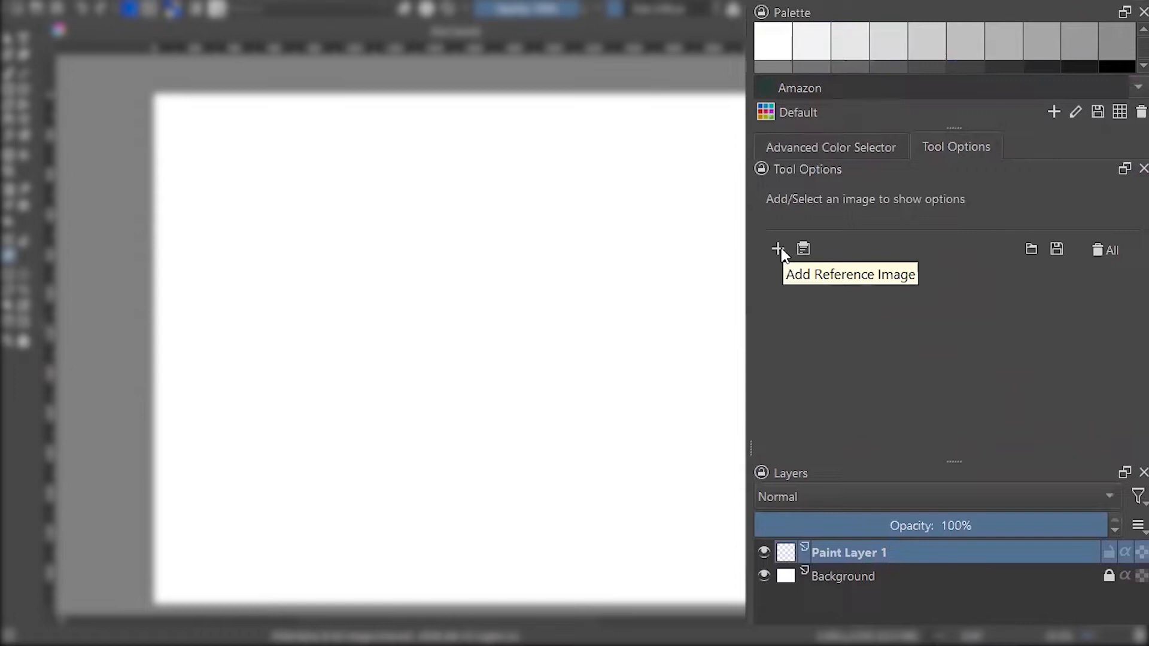
click(778, 249)
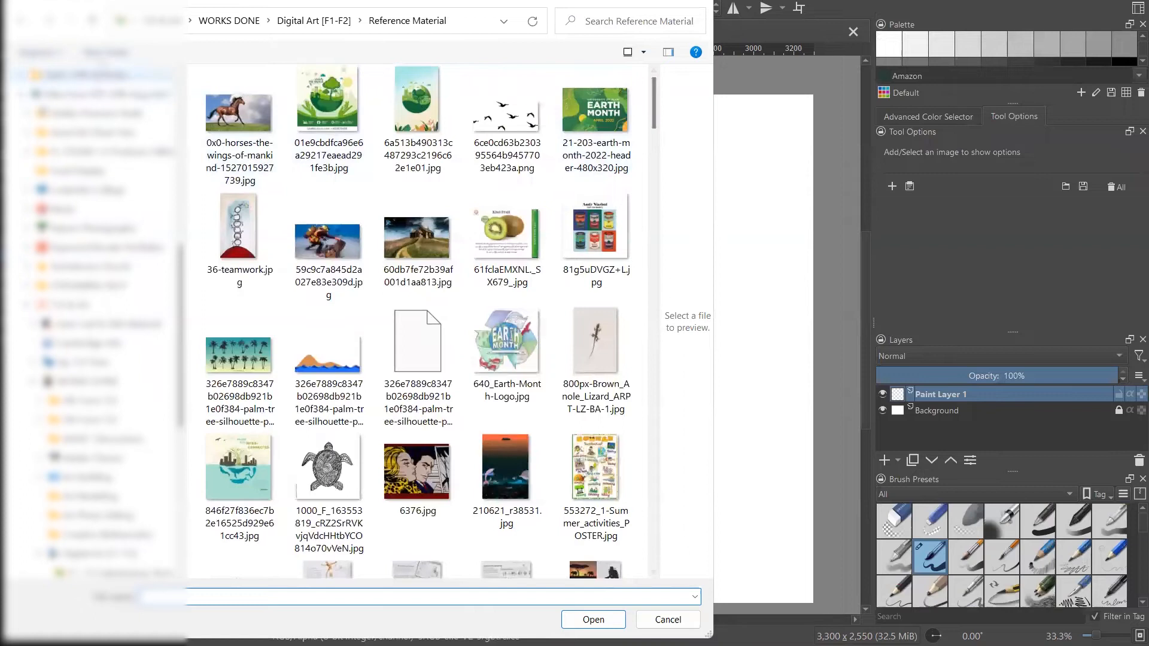
click(92, 20)
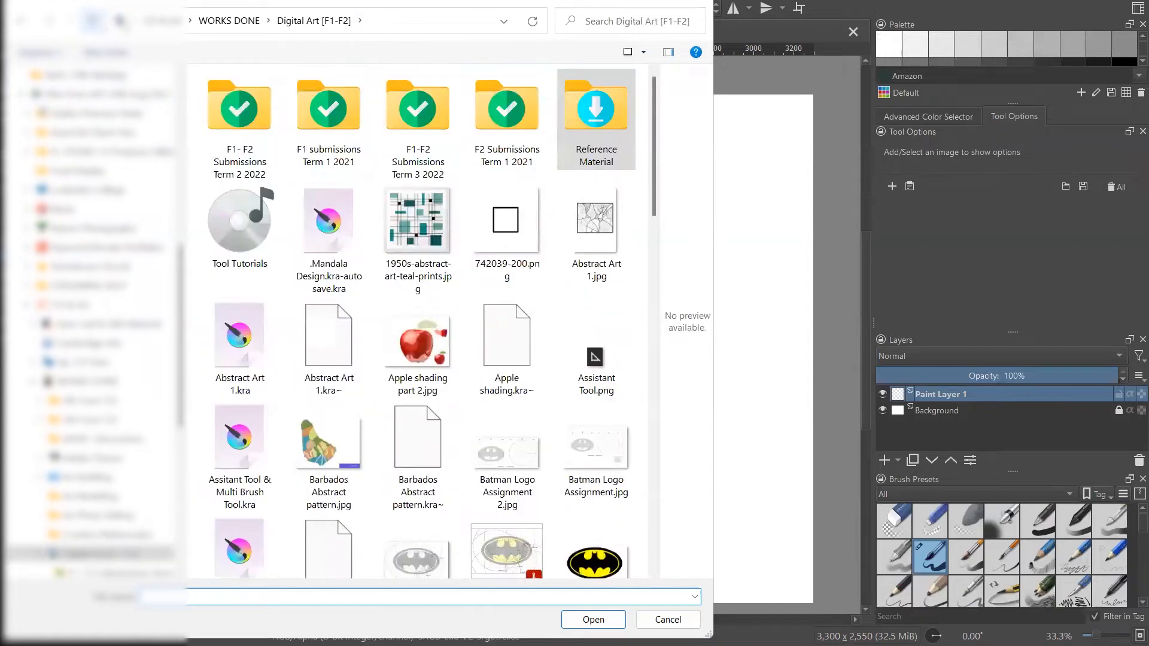
double_click(270, 221)
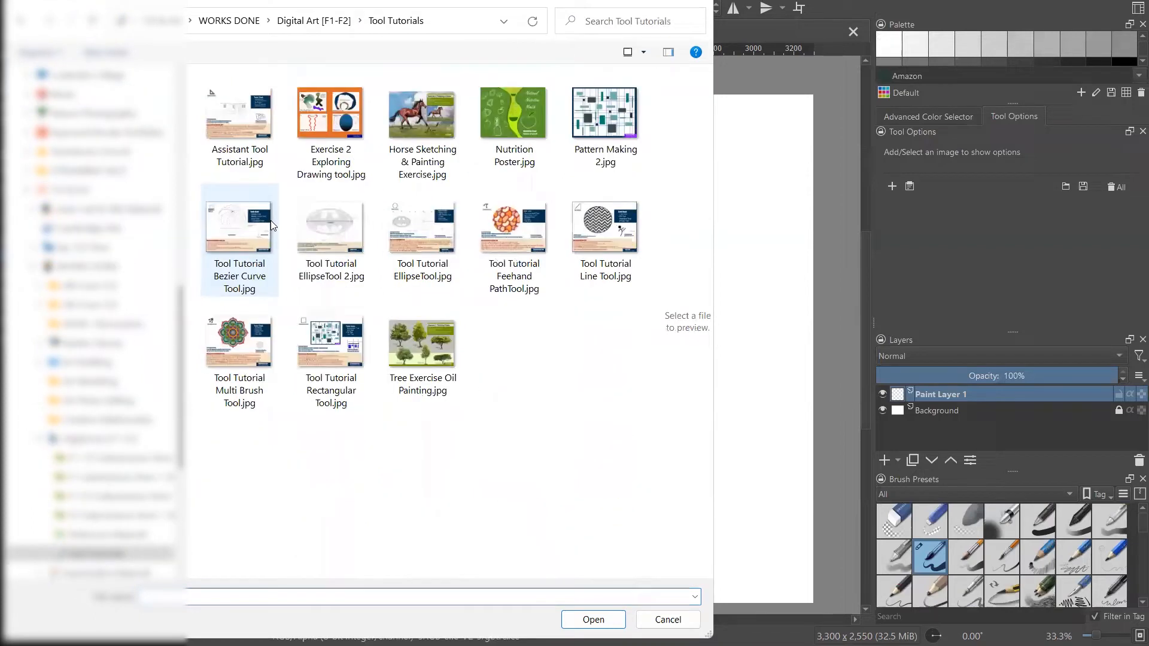
click(626, 139)
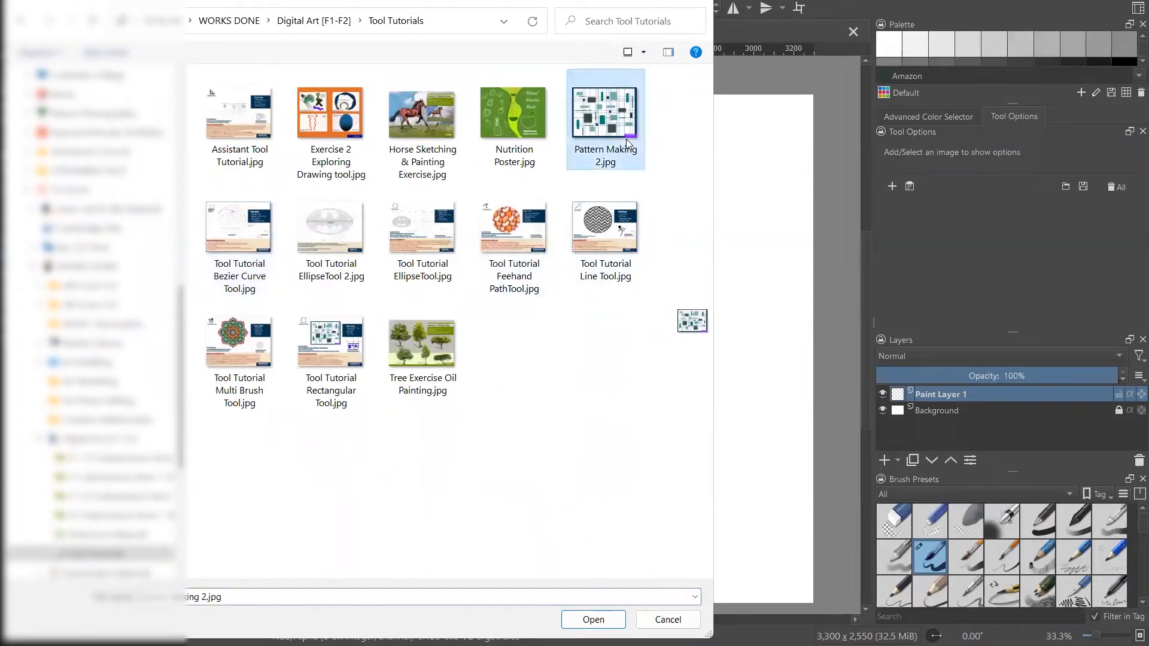
click(605, 626)
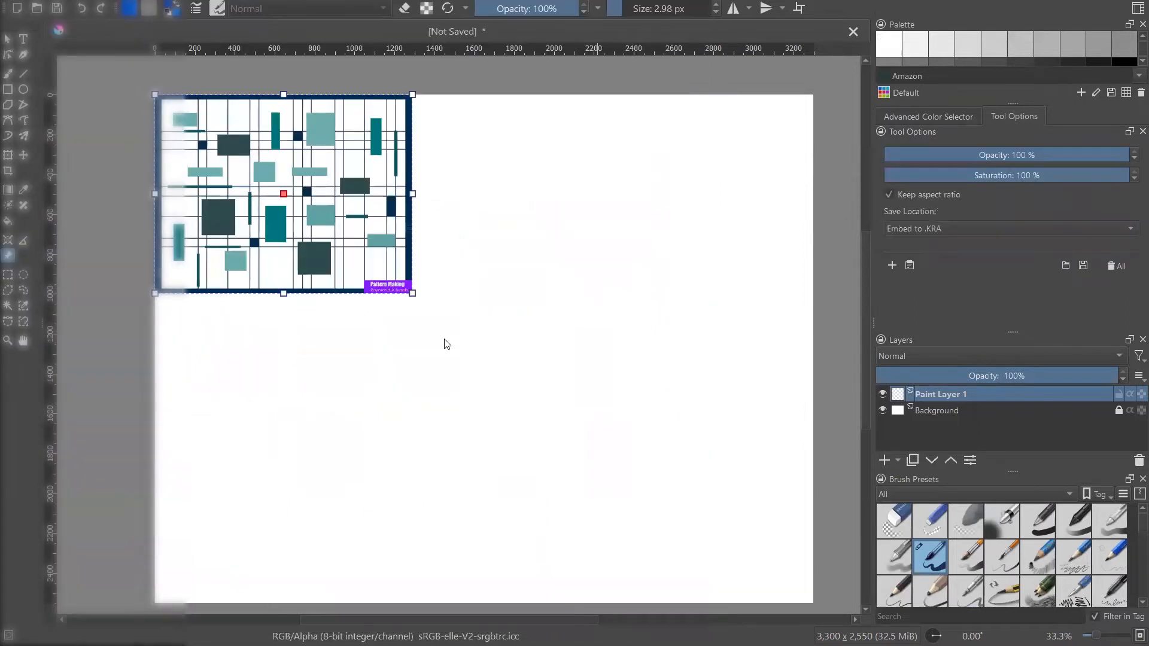
- Scale the reference image up proportionally until it covers the whole canvas
drag(423, 300, 852, 598)
scroll(755, 467, down, 2)
scroll(641, 527, up, 1)
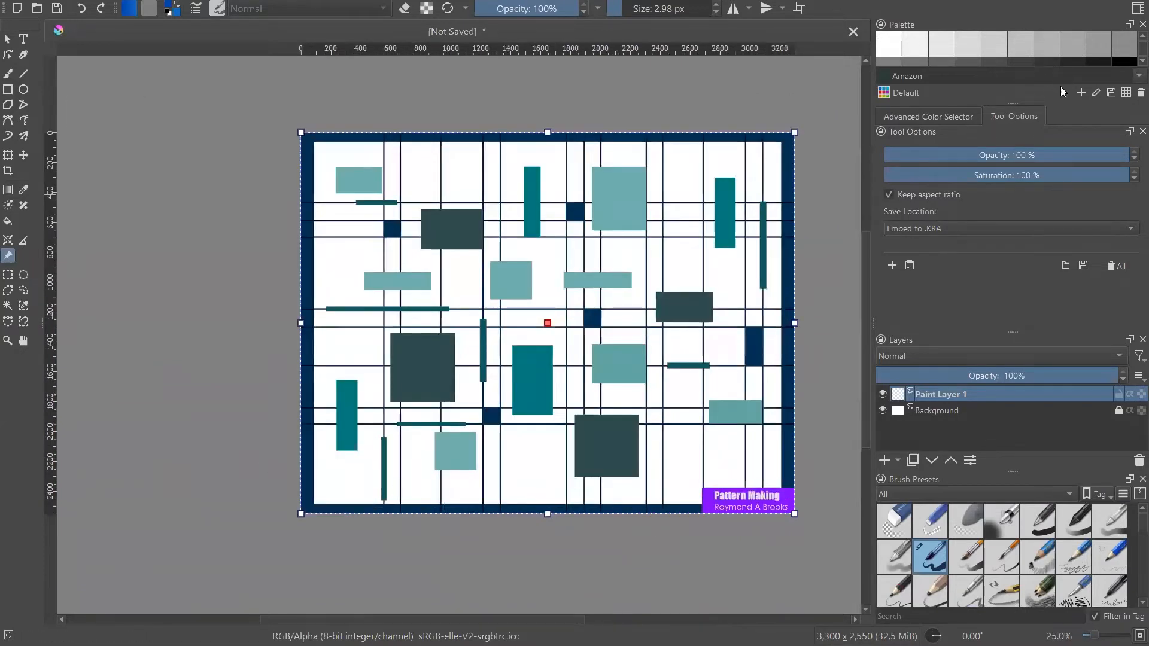
- Lower the reference image's opacity to 62 %
drag(1071, 154, 1032, 154)
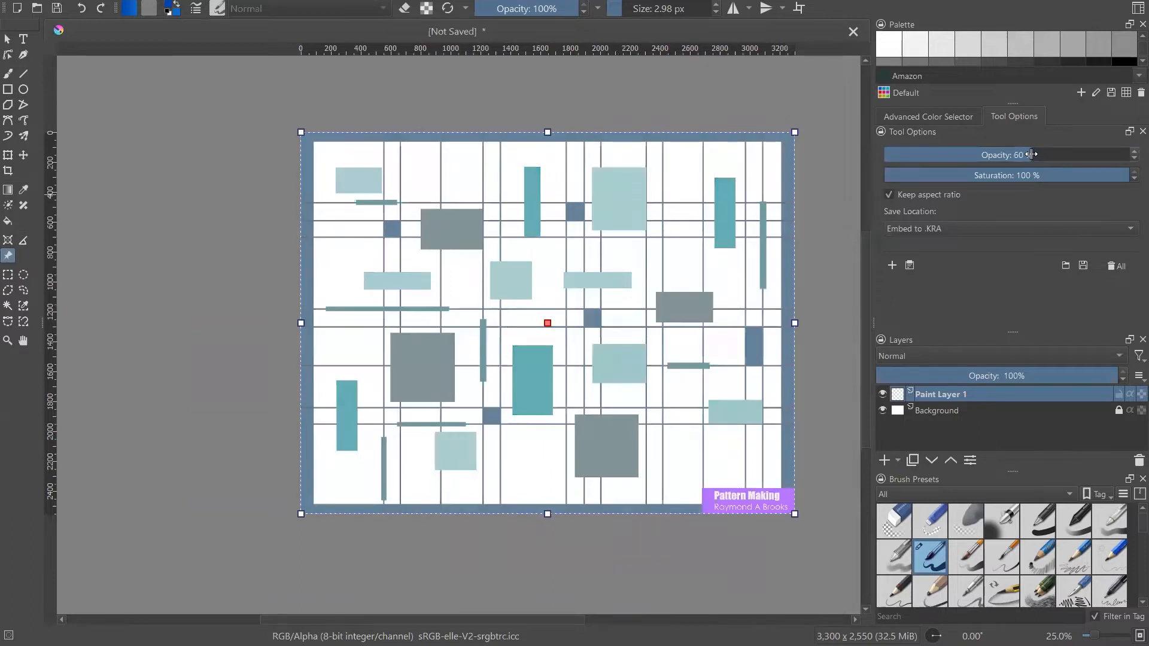
drag(1031, 155, 916, 160)
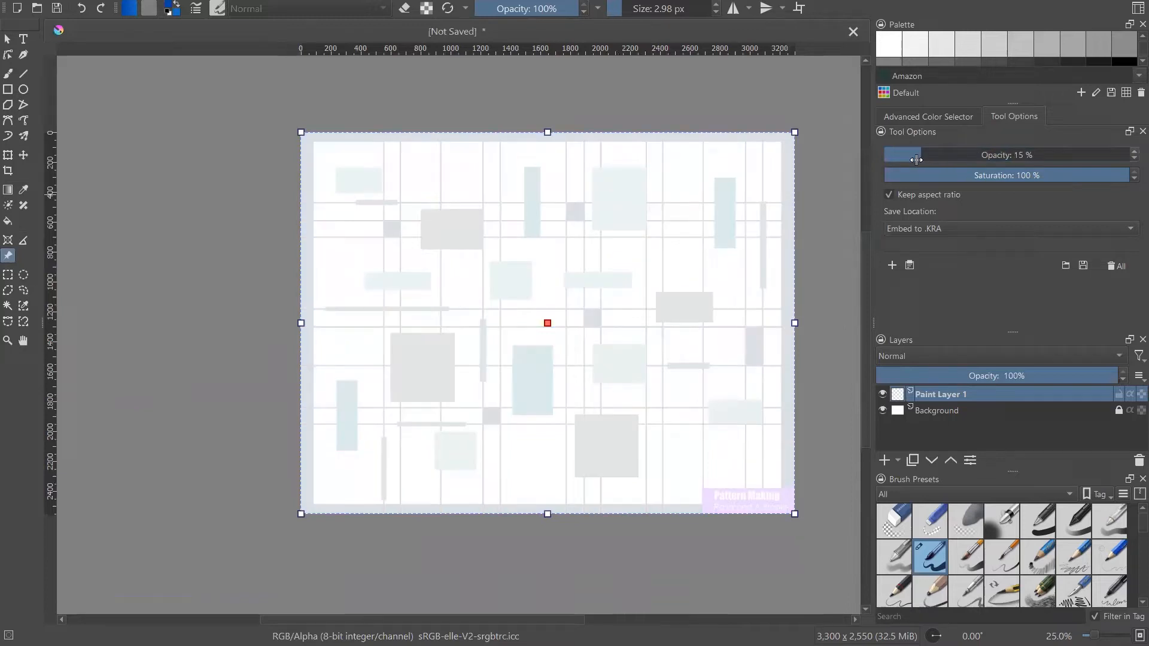
click(1034, 154)
drag(1030, 157, 1036, 154)
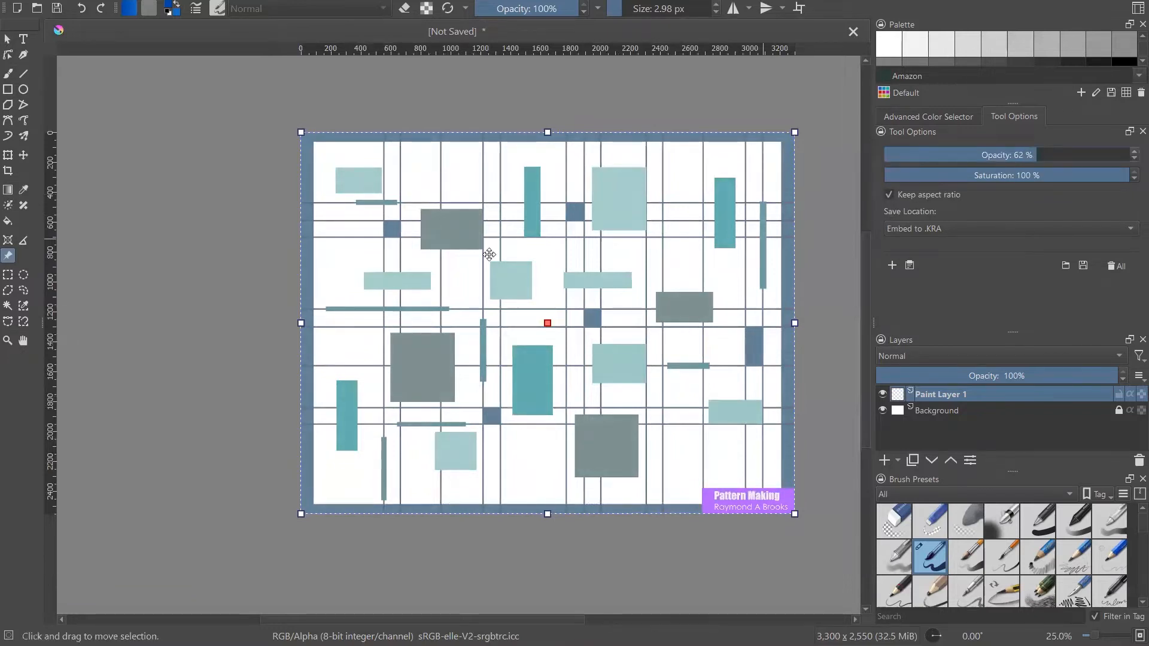
- Switch to the Select Shapes Tool and try to select the reference image
click(8, 39)
click(723, 330)
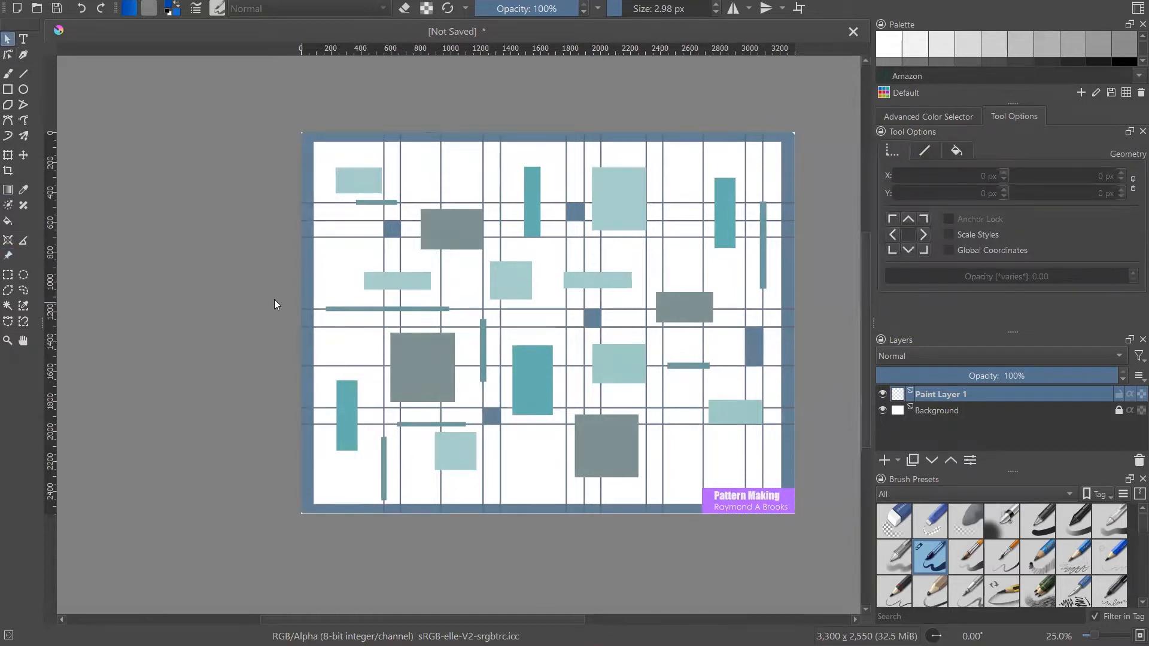
click(168, 270)
- Enlarge the Layers docker and replace Paint Layer 1 with a new vector layer above the Background
mouse_move(902, 392)
drag(1013, 331, 1036, 263)
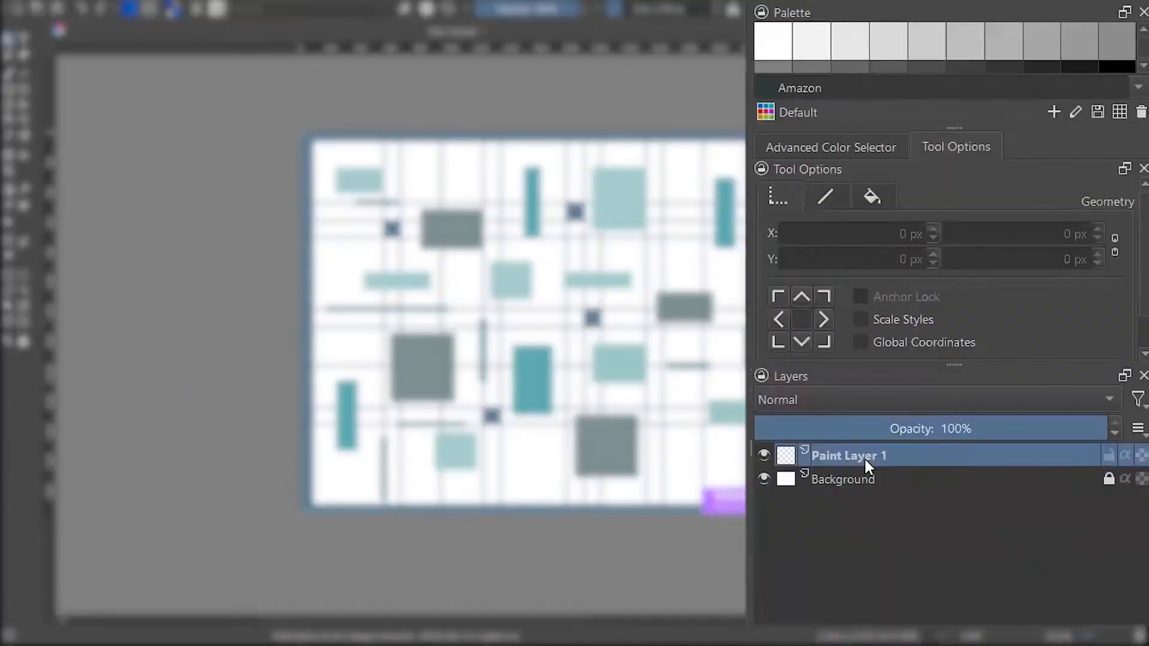
mouse_move(953, 340)
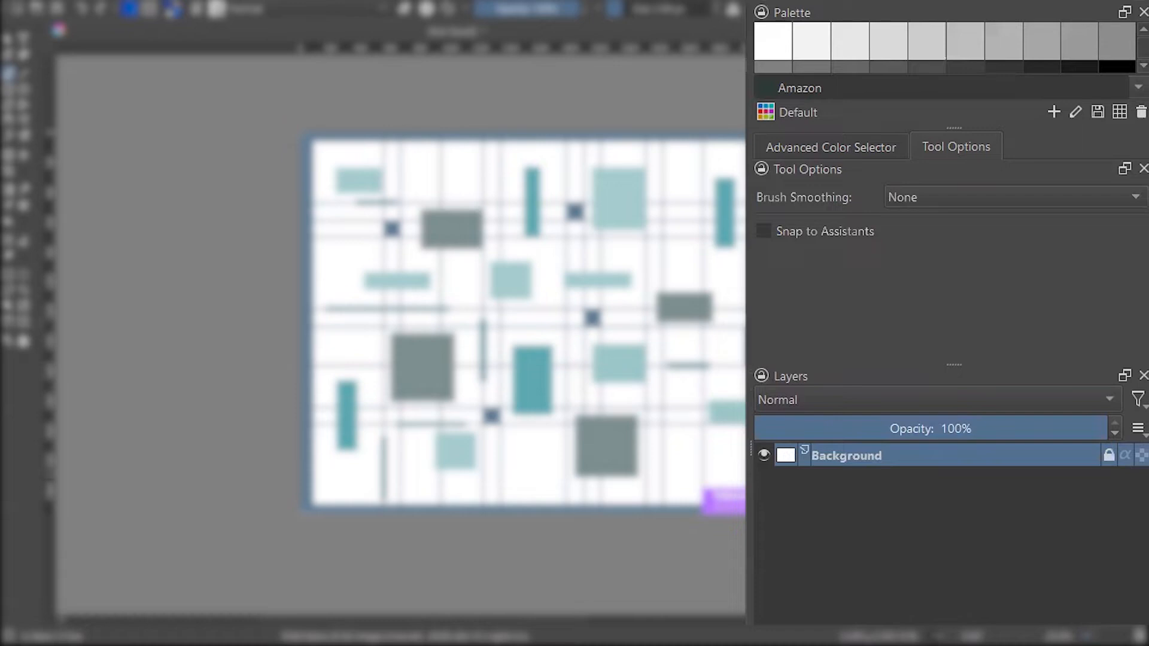
click(772, 622)
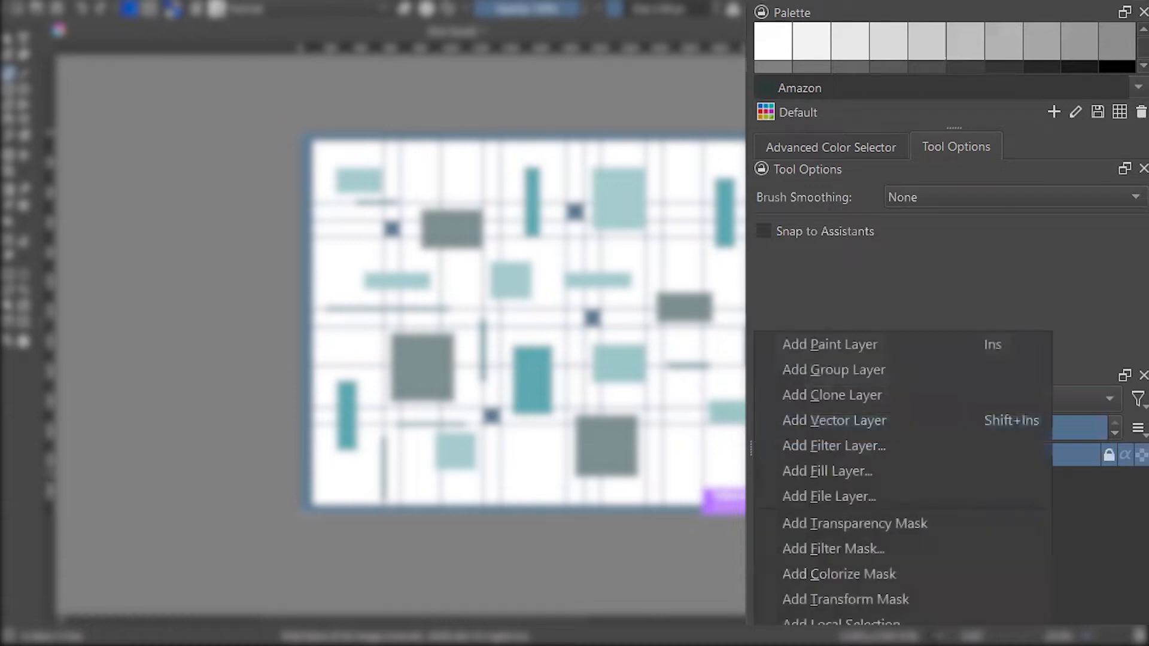
click(920, 422)
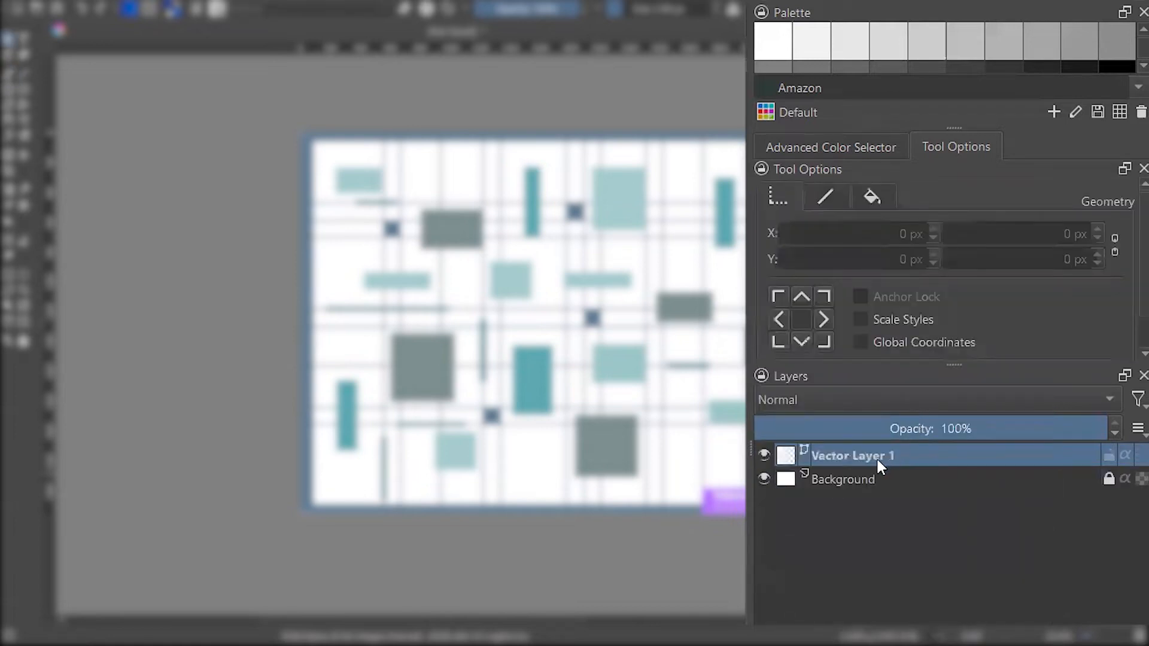
- Enlarge the Palette docker to show more rows of color swatches
mouse_move(846, 475)
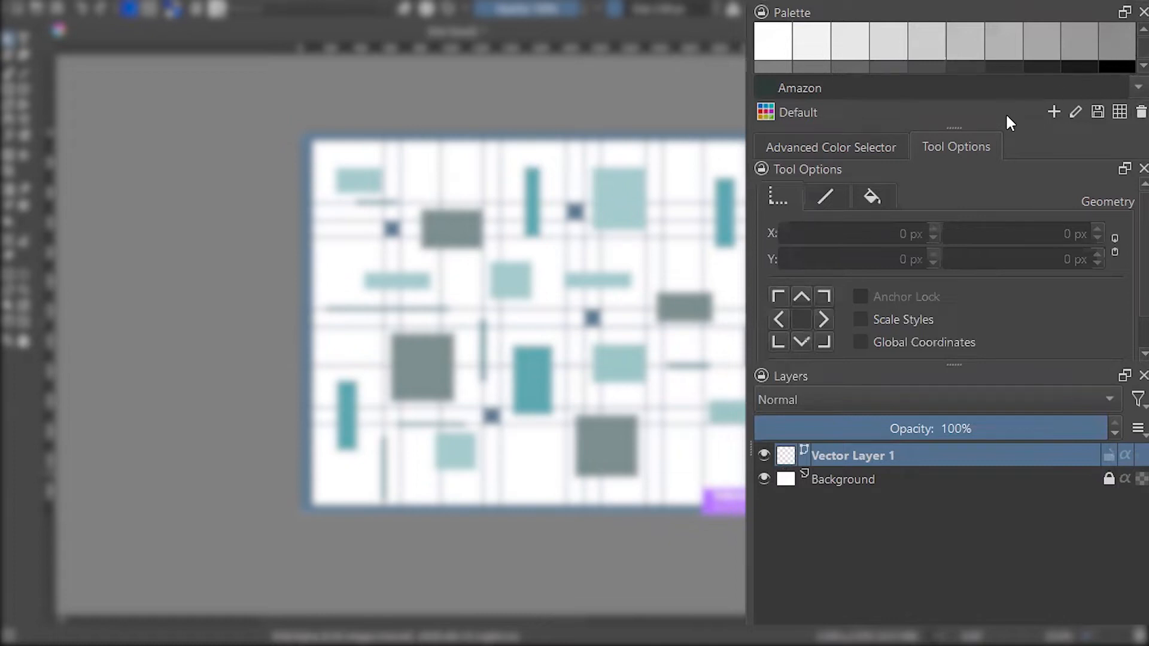
drag(965, 125, 954, 243)
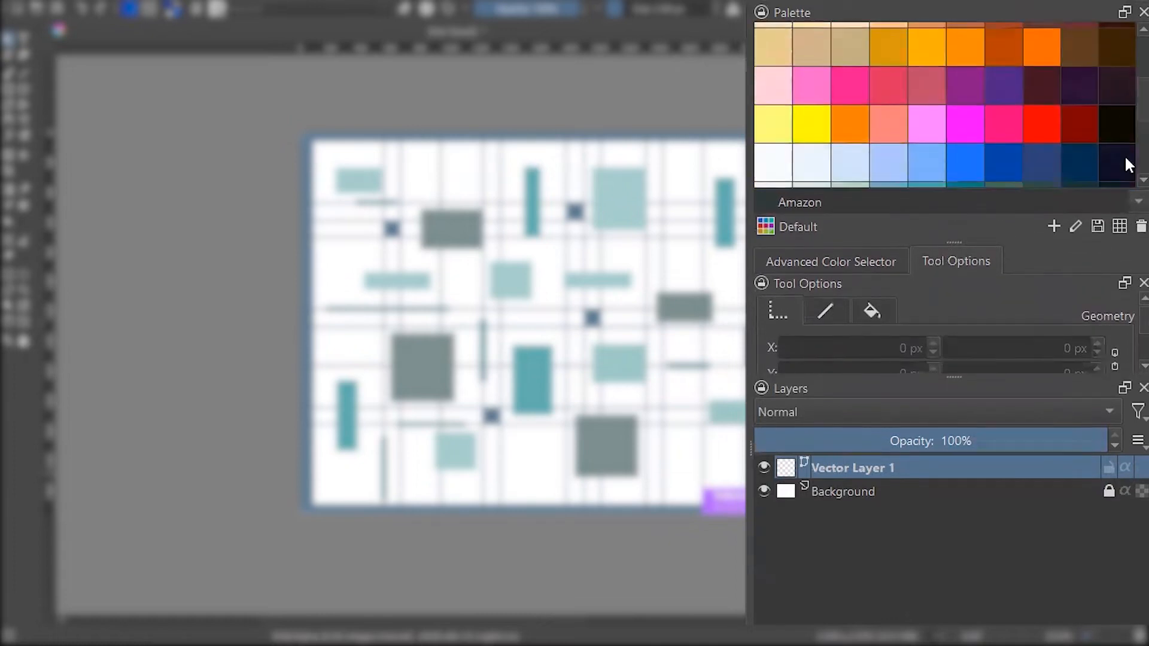
- Go through the custom blue, cyan and white swatches in the last row of the color palette
scroll(1125, 154, down, 3)
mouse_move(957, 238)
mouse_down()
mouse_move(961, 213)
mouse_move(956, 235)
mouse_up()
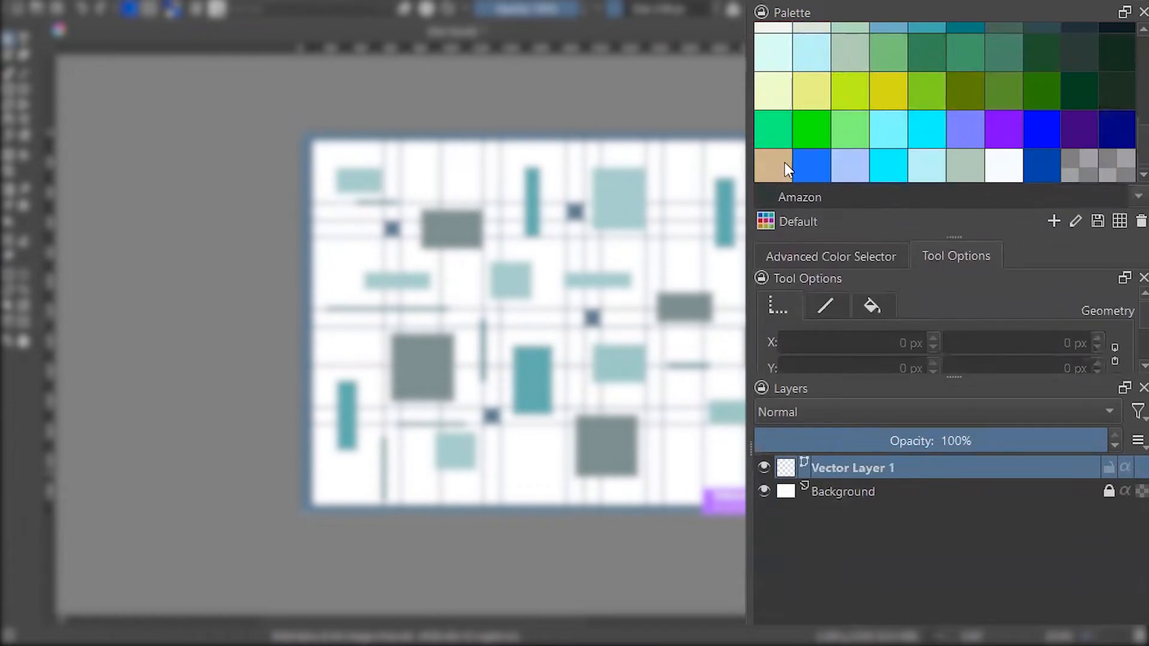
click(809, 167)
click(850, 167)
click(893, 165)
click(1006, 164)
click(1030, 160)
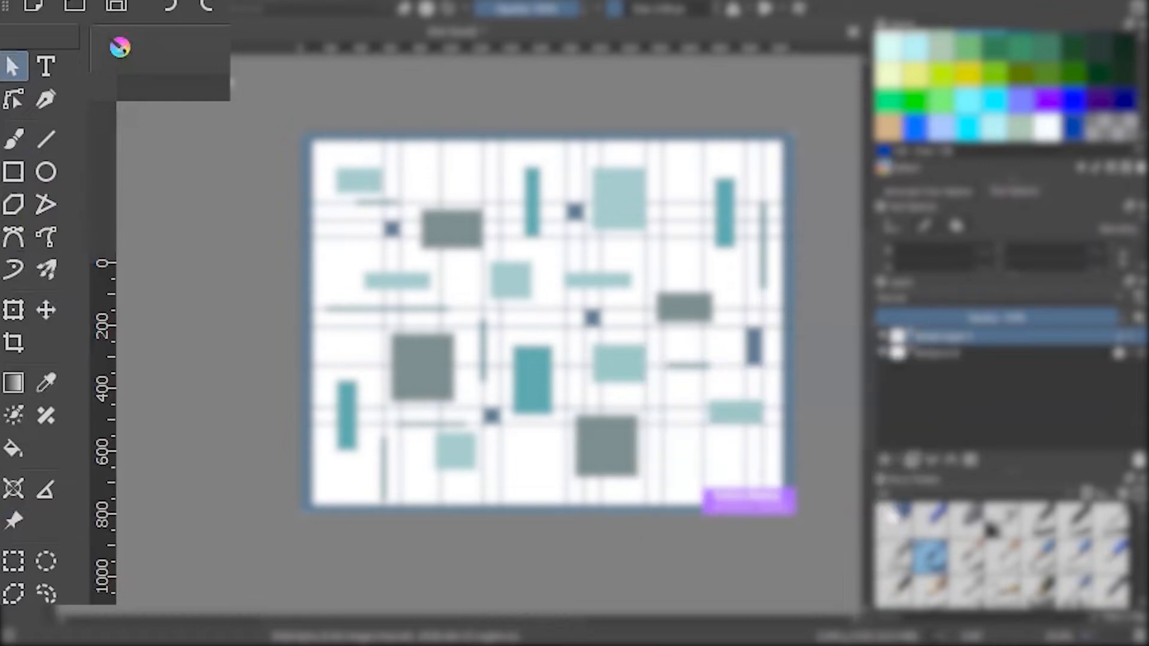
- Draw a rectangle covering the whole canvas on Vector Layer 1, filled with tan Color 121 and without an outline
click(9, 179)
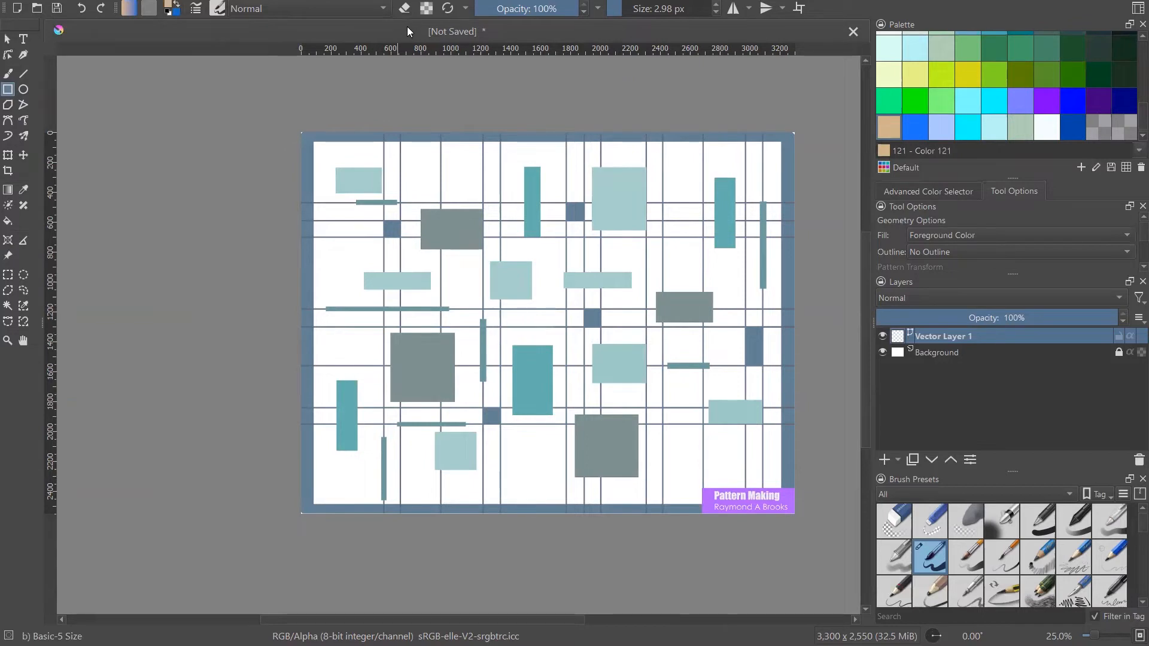
click(632, 5)
drag(300, 131, 794, 516)
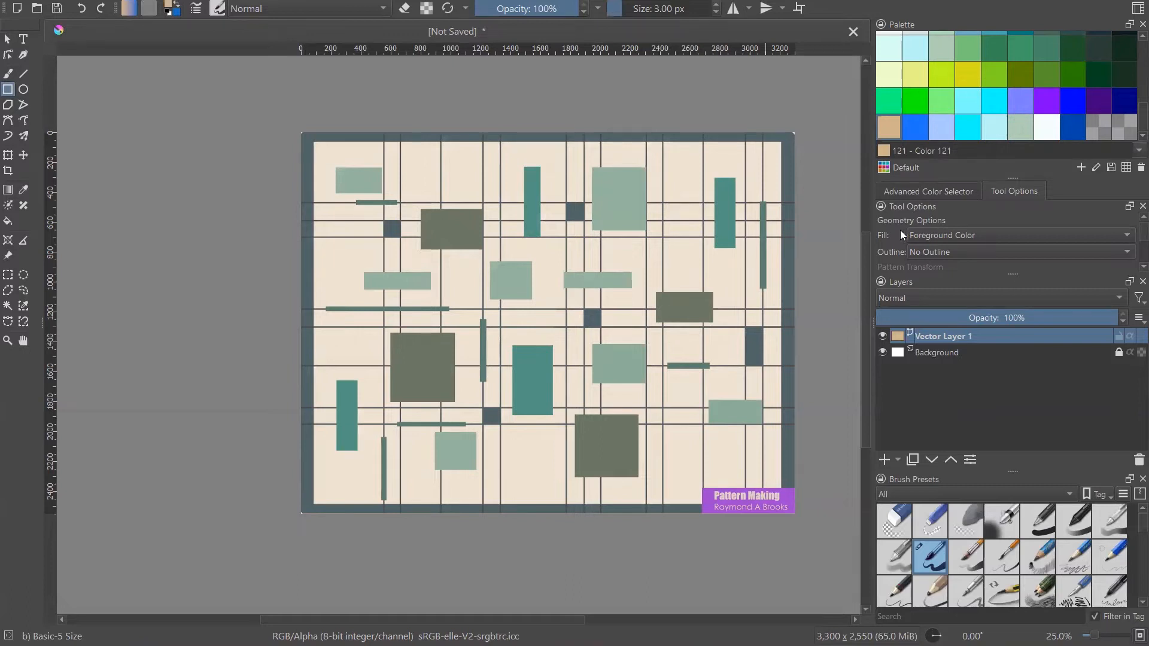
- Set the reference image's opacity to 38 % so the tan rectangle shows through
click(7, 39)
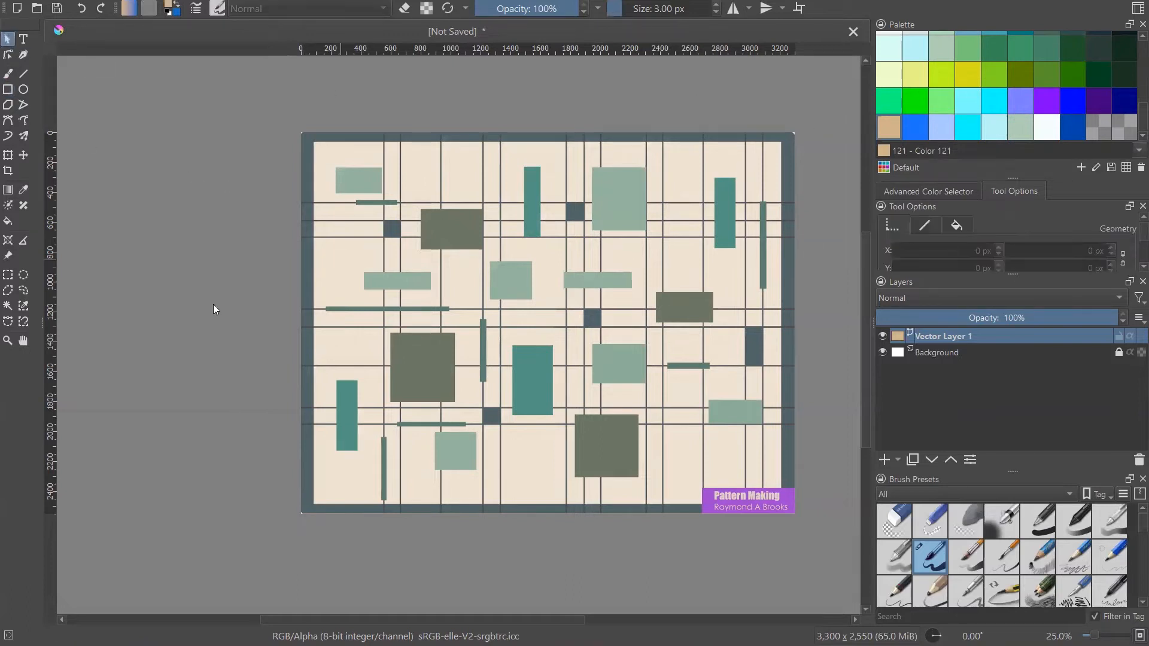
click(8, 256)
drag(1023, 225, 892, 246)
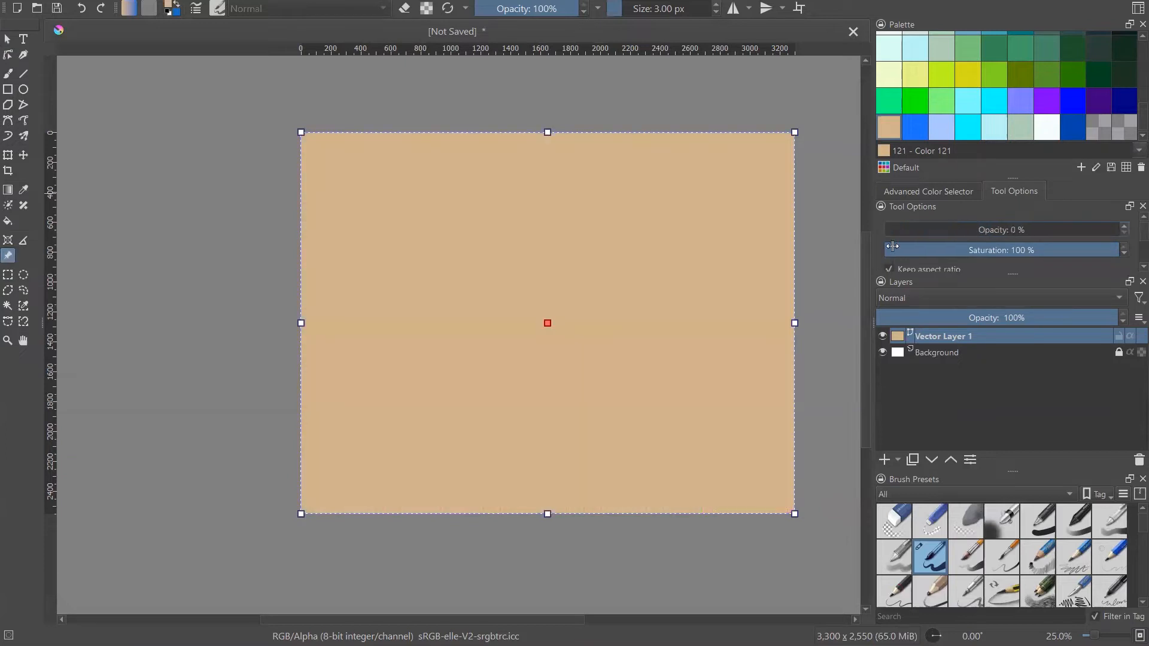
click(936, 230)
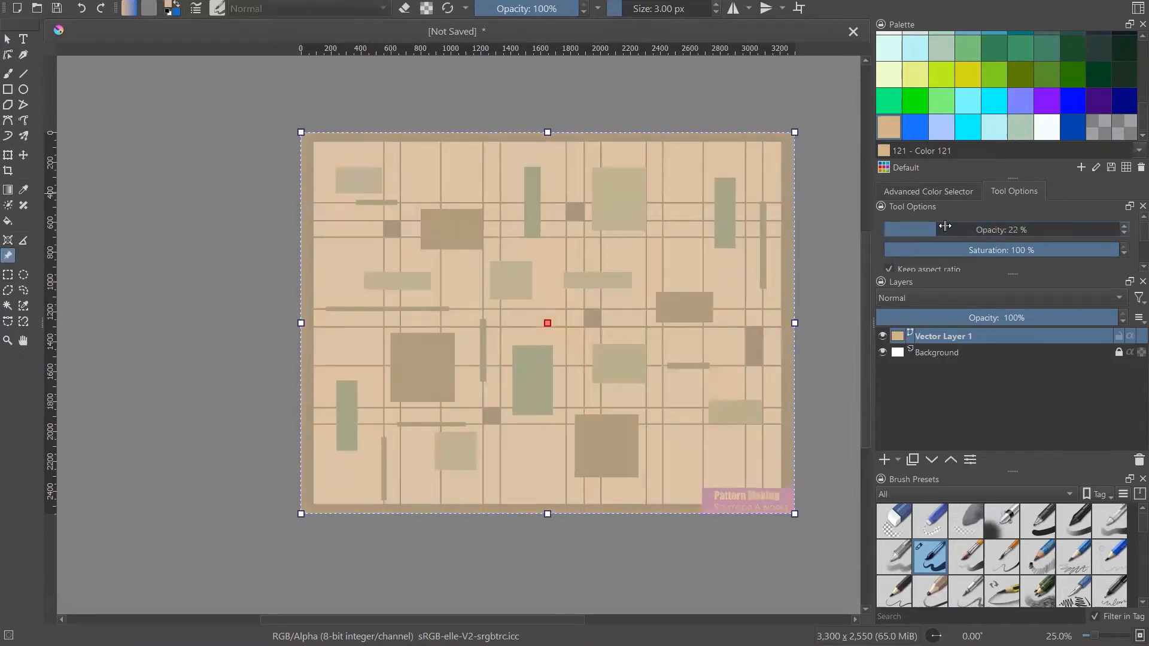
click(956, 228)
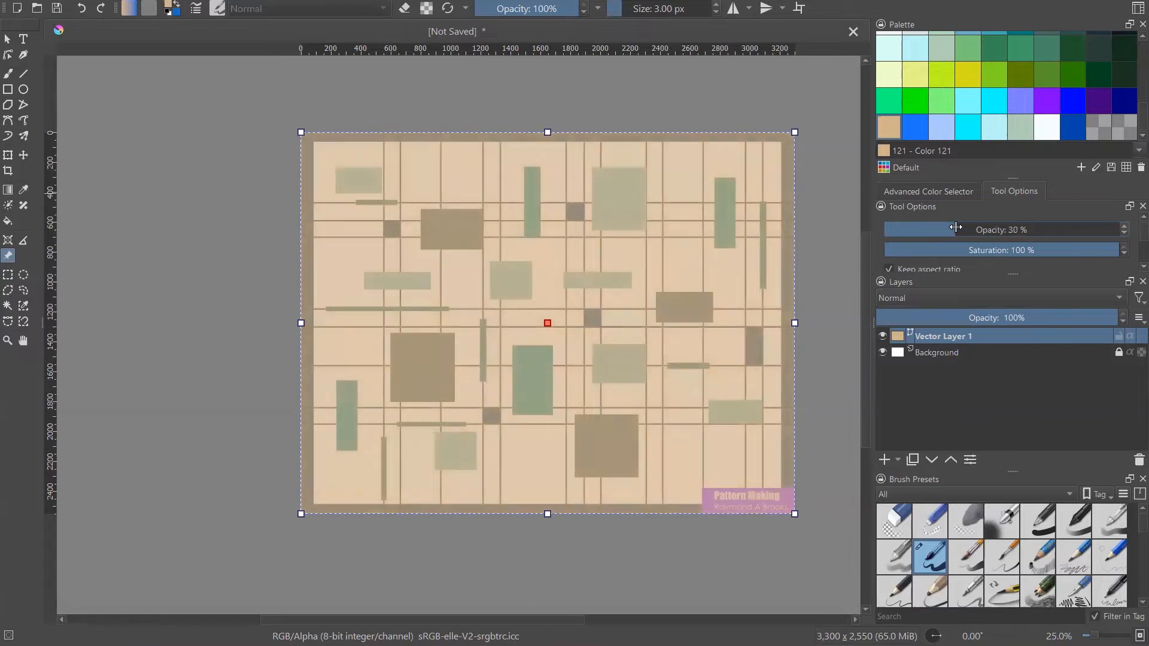
click(974, 228)
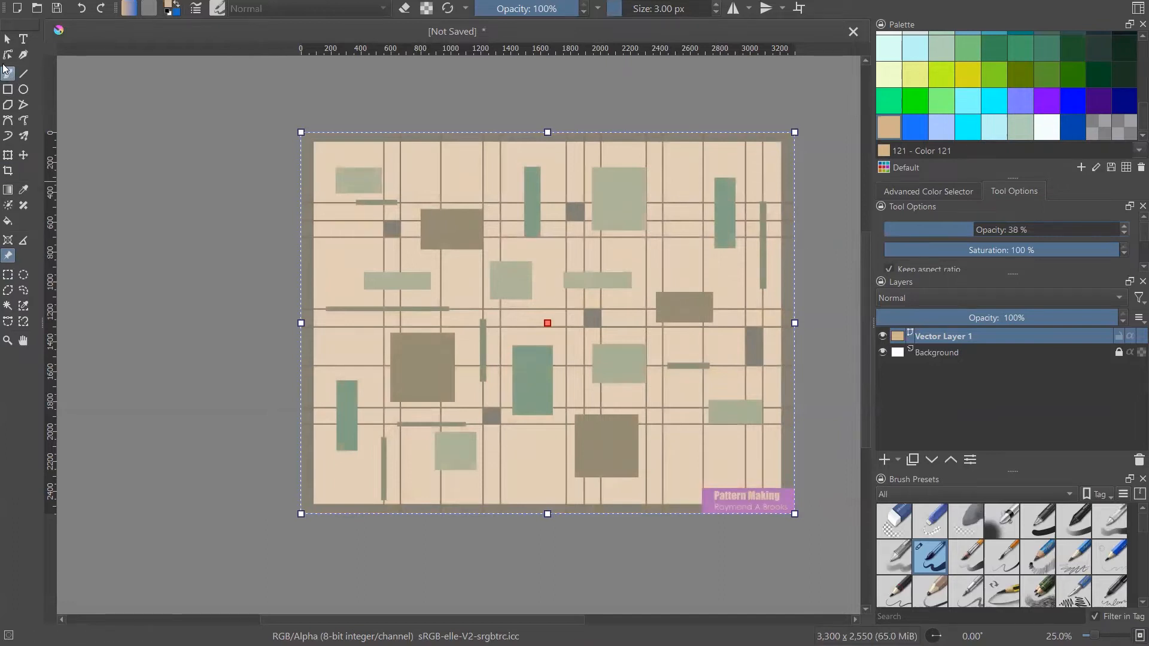
- Select the tan rectangle, show its stroke settings and enlarge the Tool Options docker
click(8, 39)
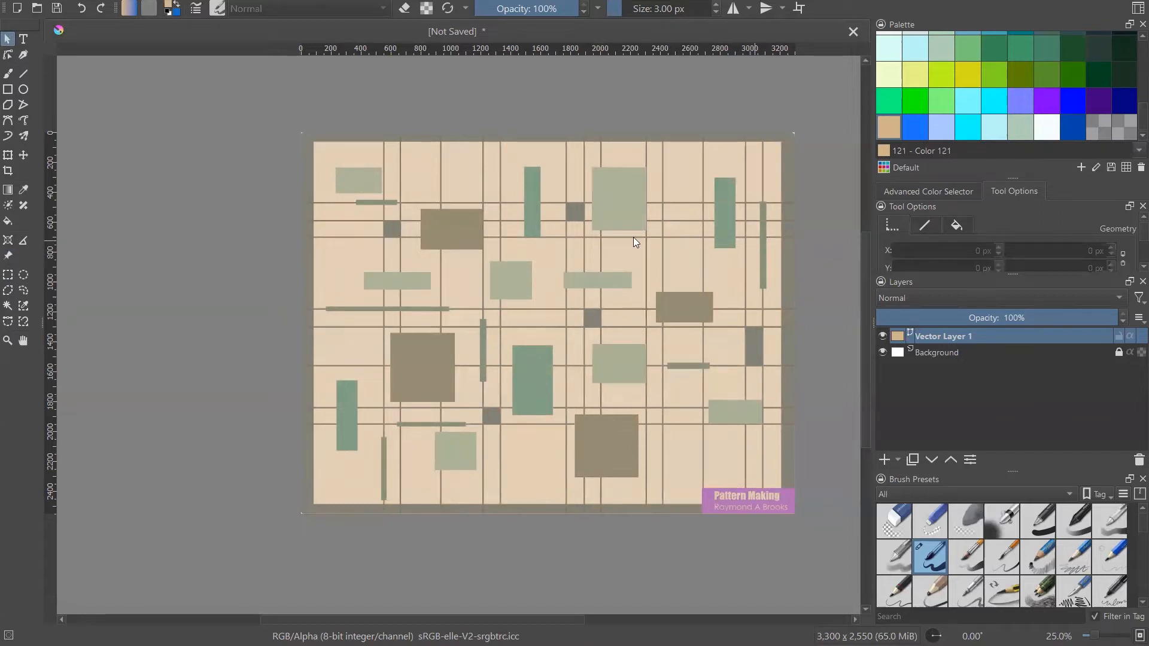
click(8, 41)
click(716, 136)
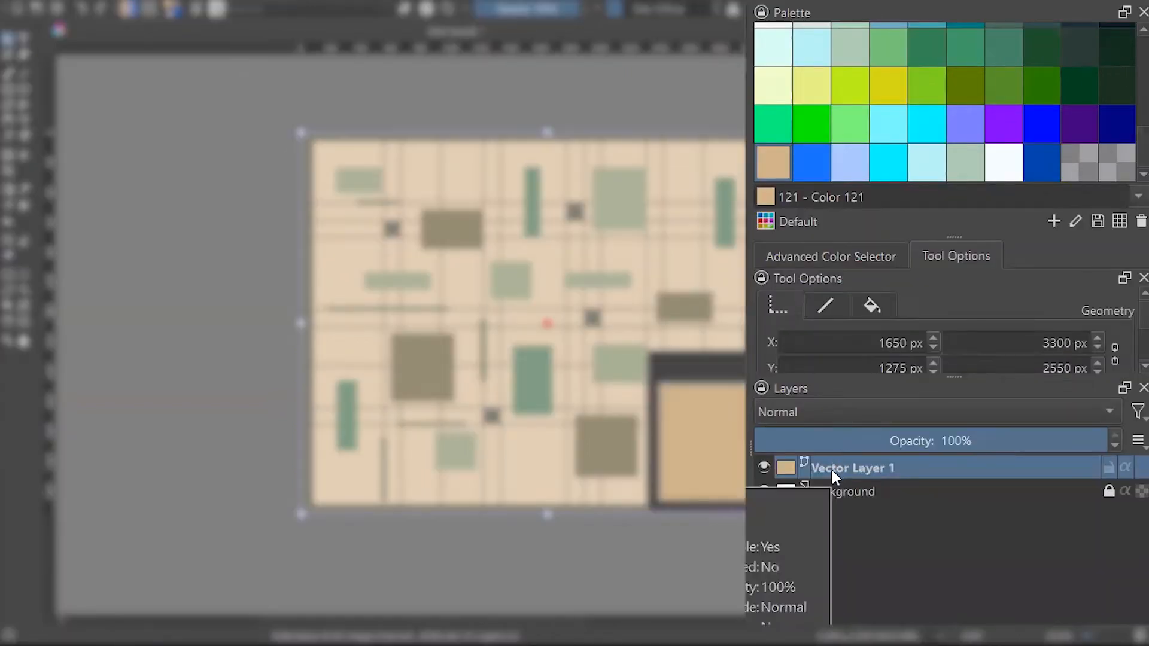
click(837, 308)
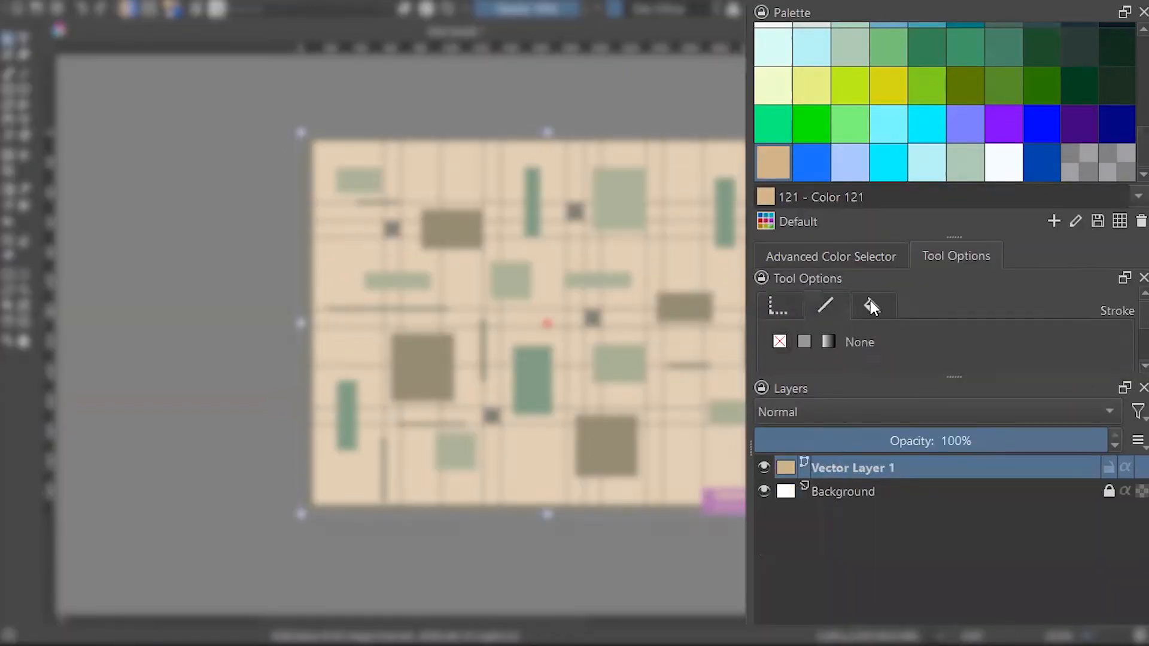
mouse_move(953, 375)
mouse_down()
mouse_move(962, 415)
mouse_move(942, 585)
mouse_move(954, 587)
mouse_up()
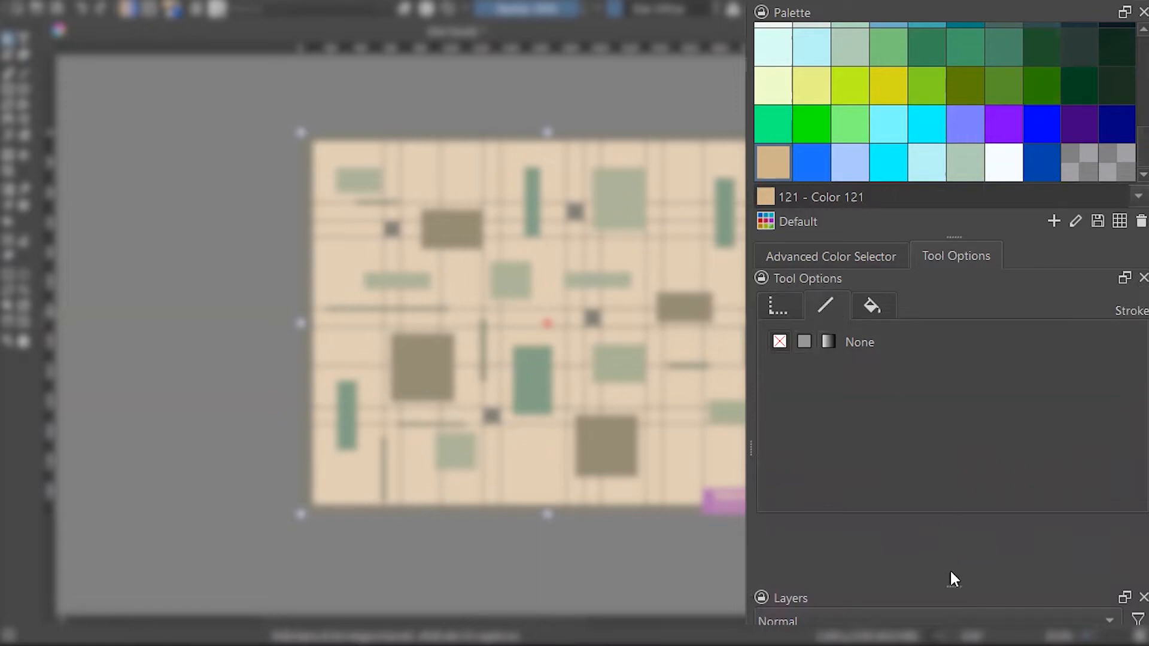
drag(955, 576, 977, 521)
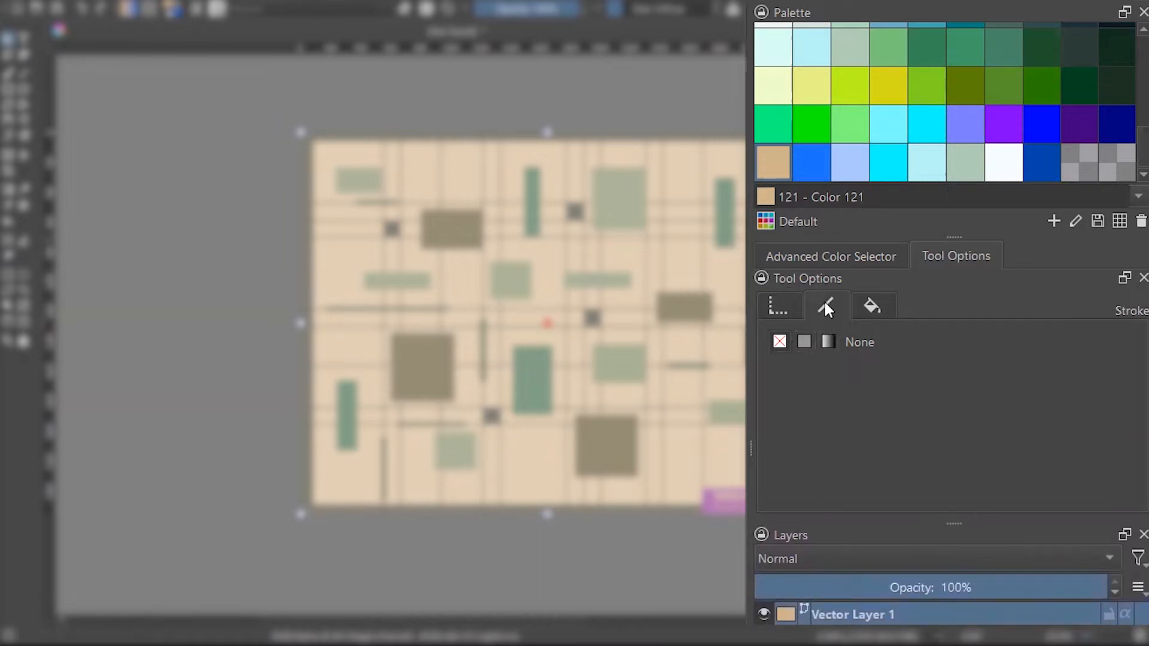
- Give the tan rectangle a solid stroke in the bright blue from the palette's last row
click(805, 343)
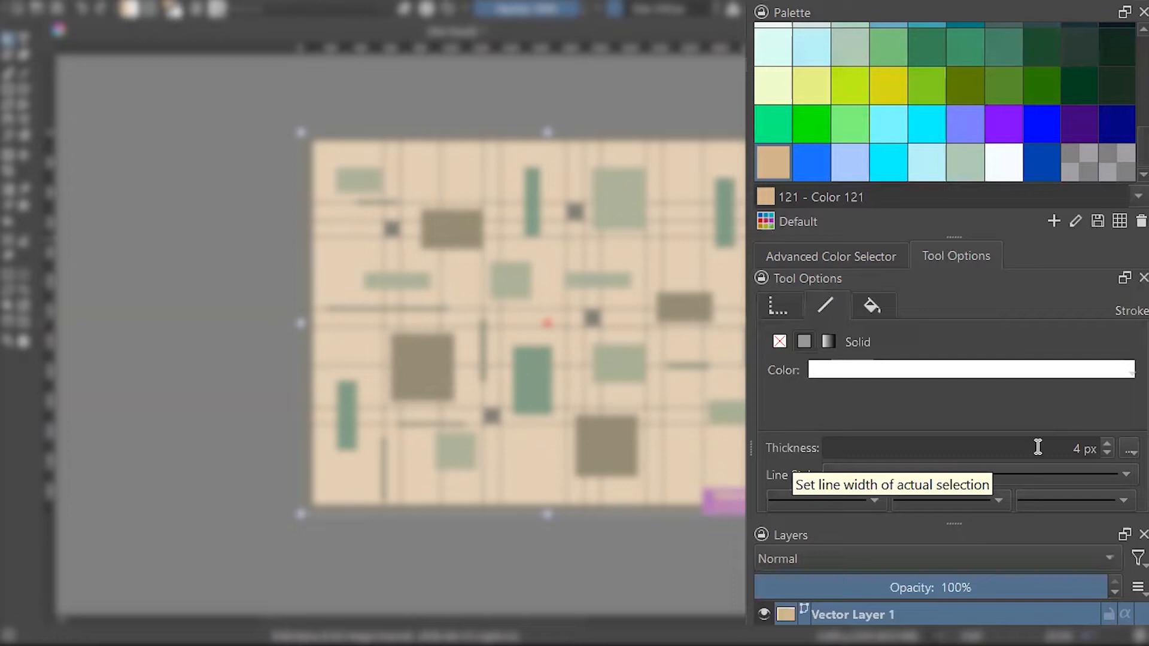
click(983, 371)
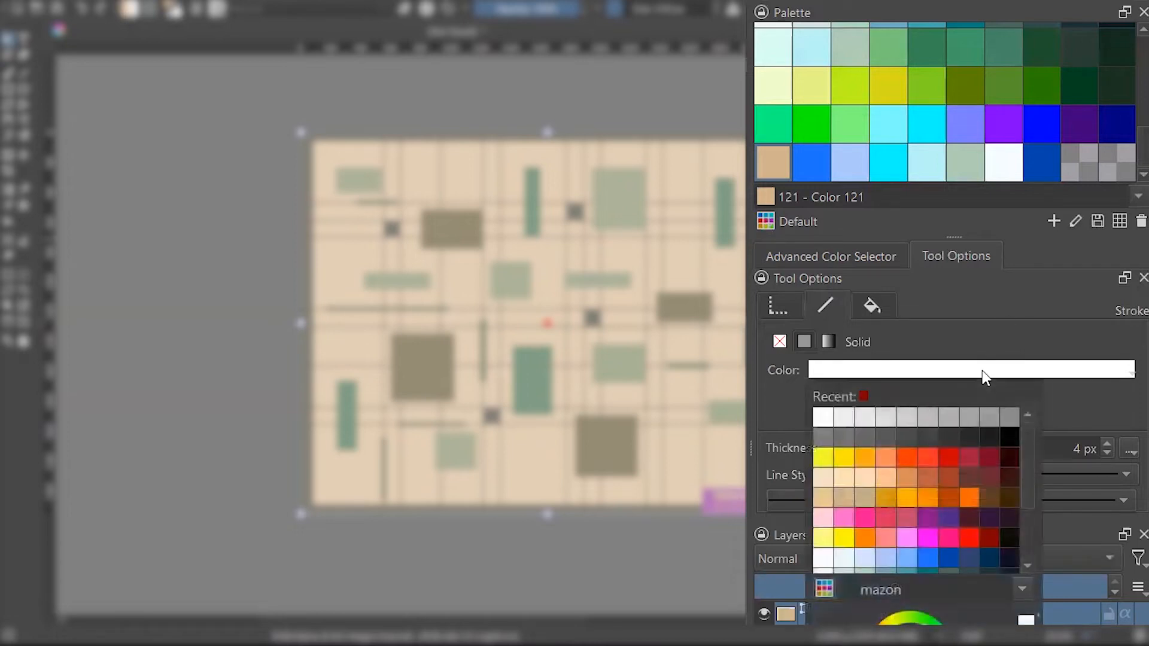
scroll(1033, 497, down, 3)
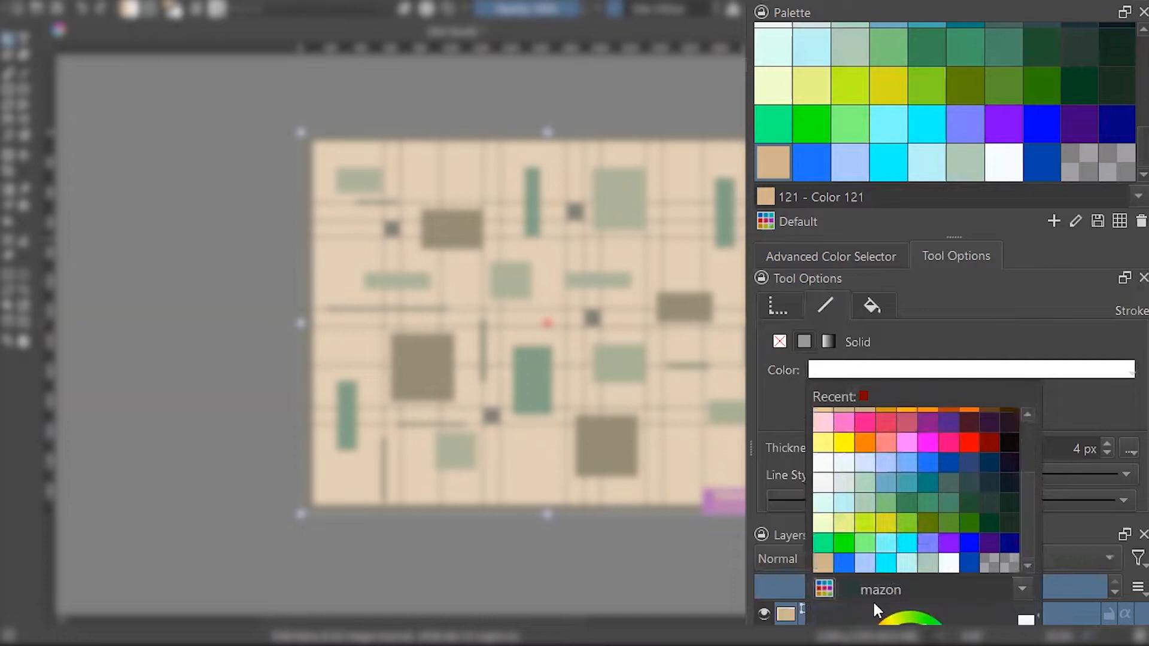
click(844, 564)
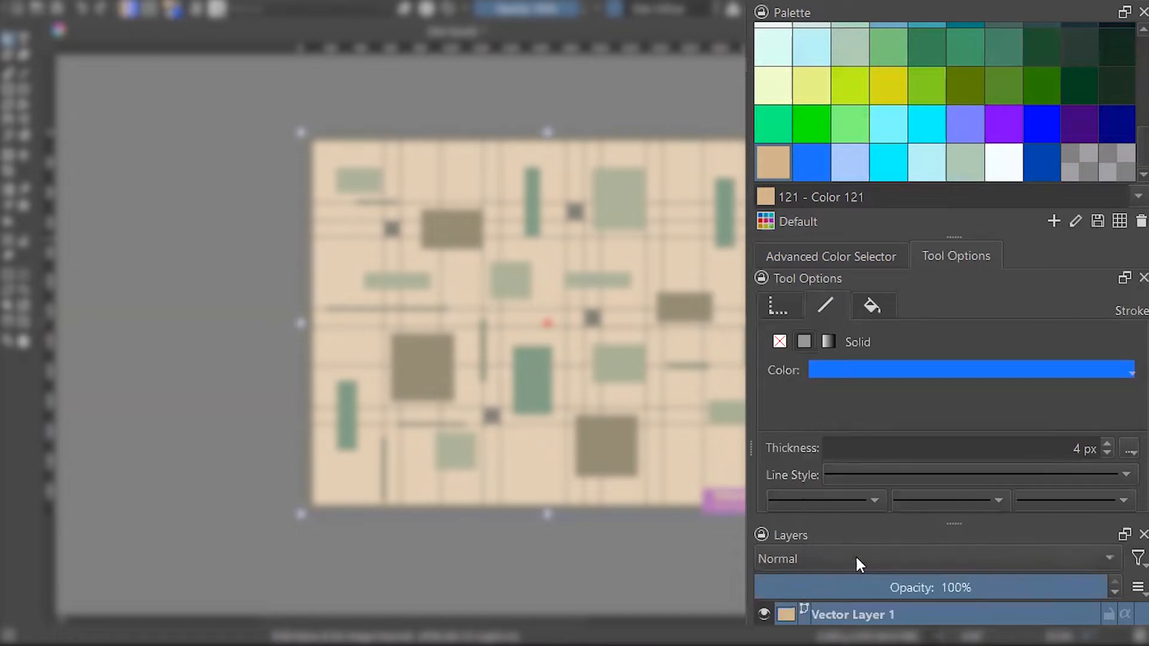
- Set the rectangle's stroke thickness to 100 px and deselect the shape
drag(1084, 447, 1041, 444)
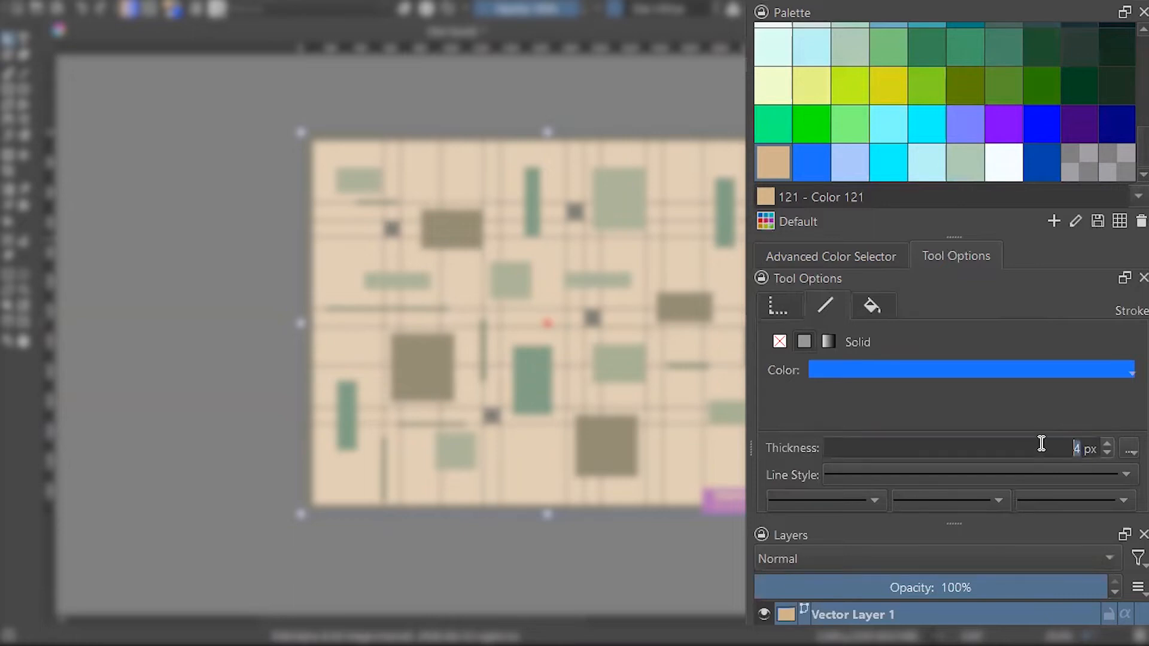
text(127)
key(Return)
text(9)
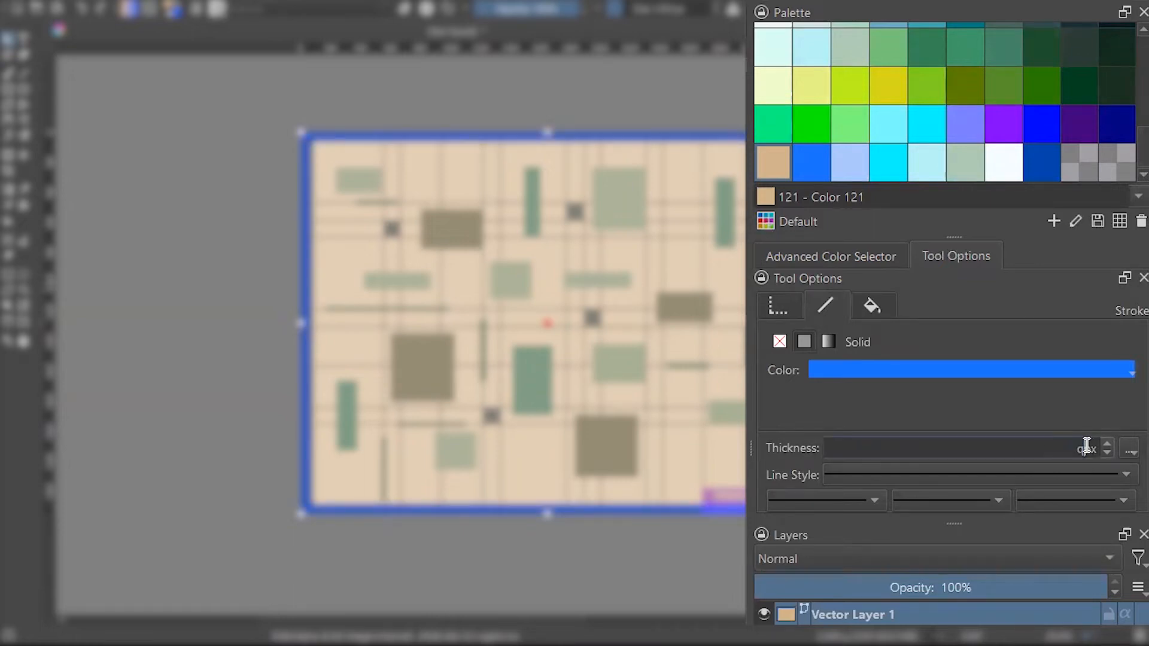
drag(1085, 447, 1067, 451)
text(100)
key(Return)
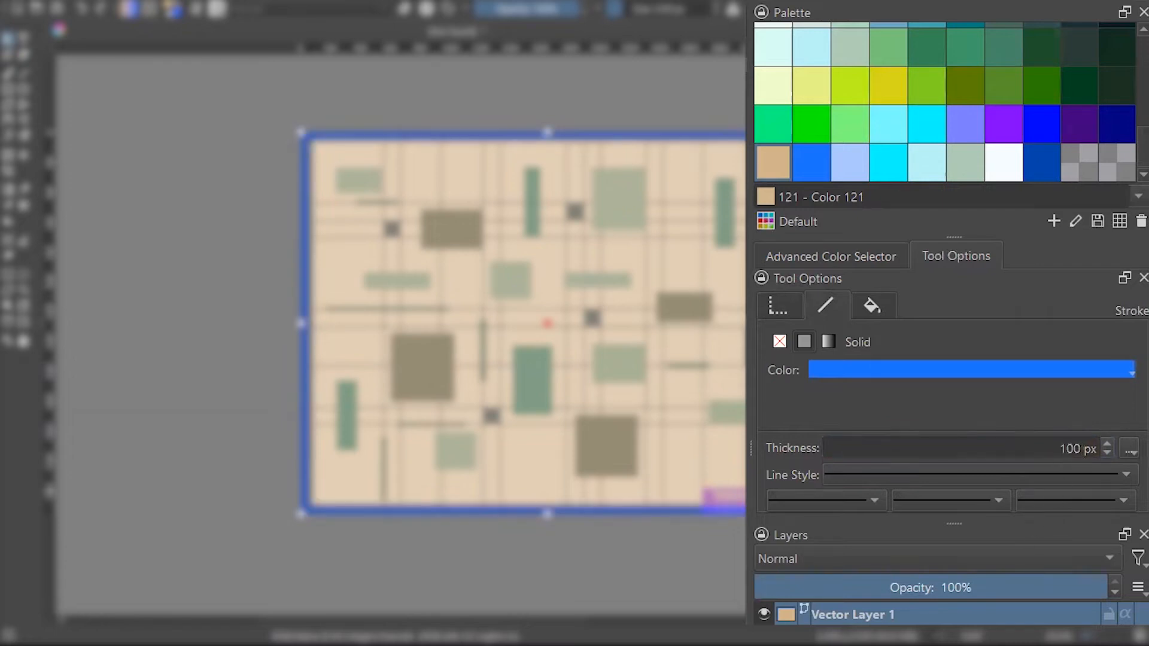
key(ctrl+shift+a)
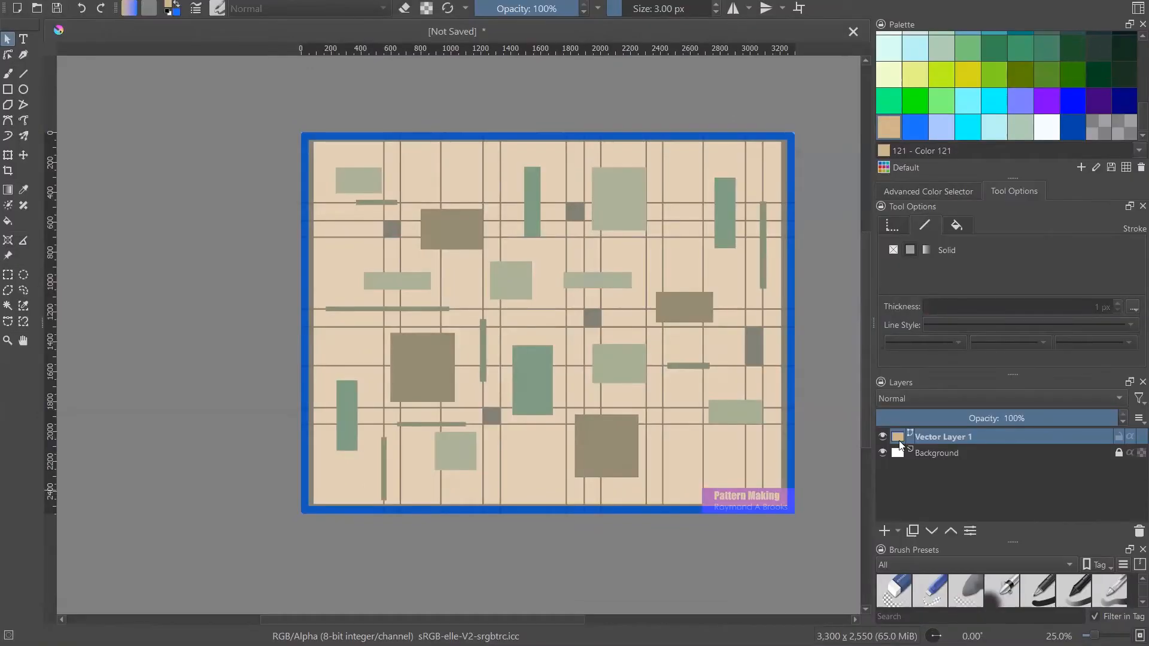
- Add a new vector layer above Vector Layer 1
mouse_move(900, 444)
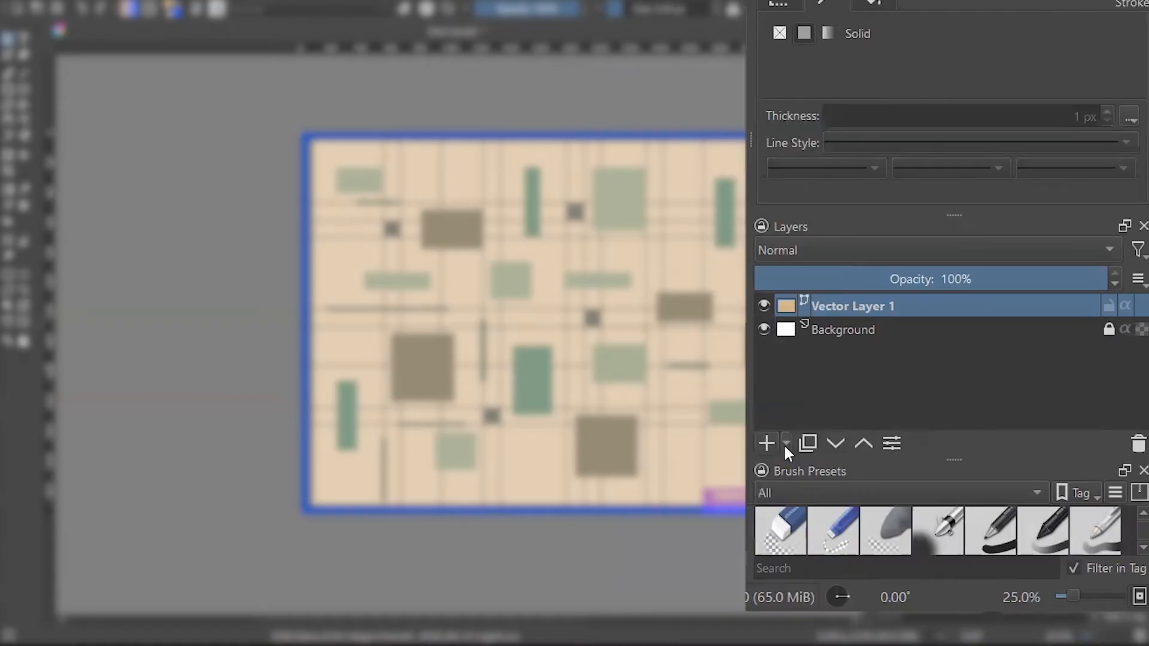
click(786, 443)
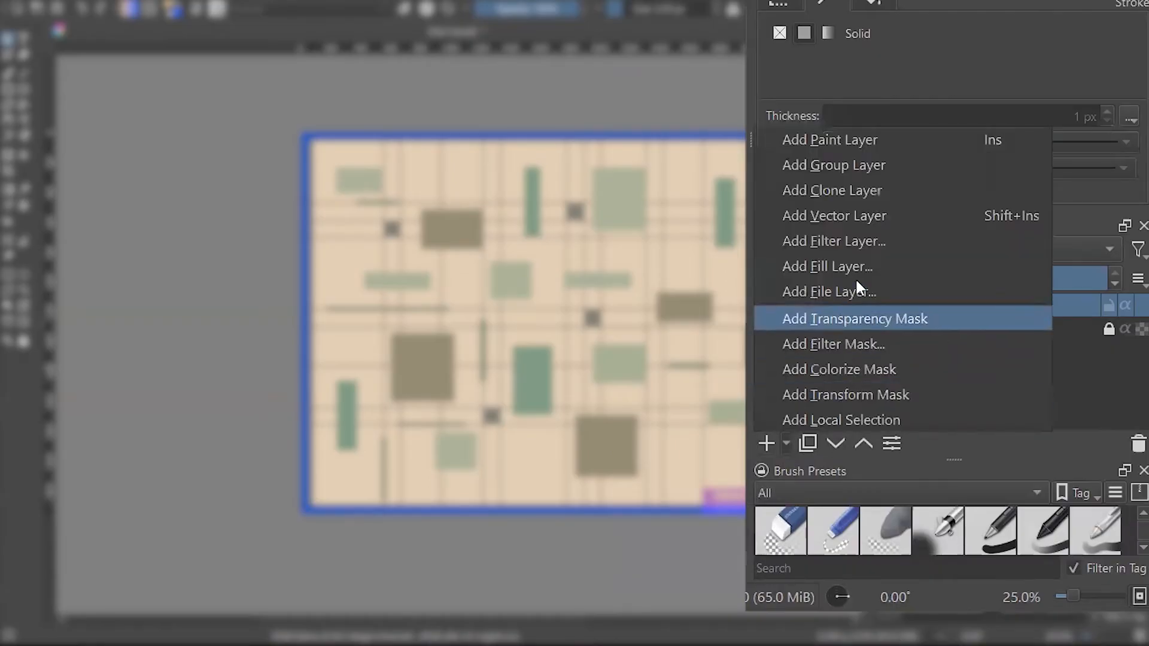
click(886, 216)
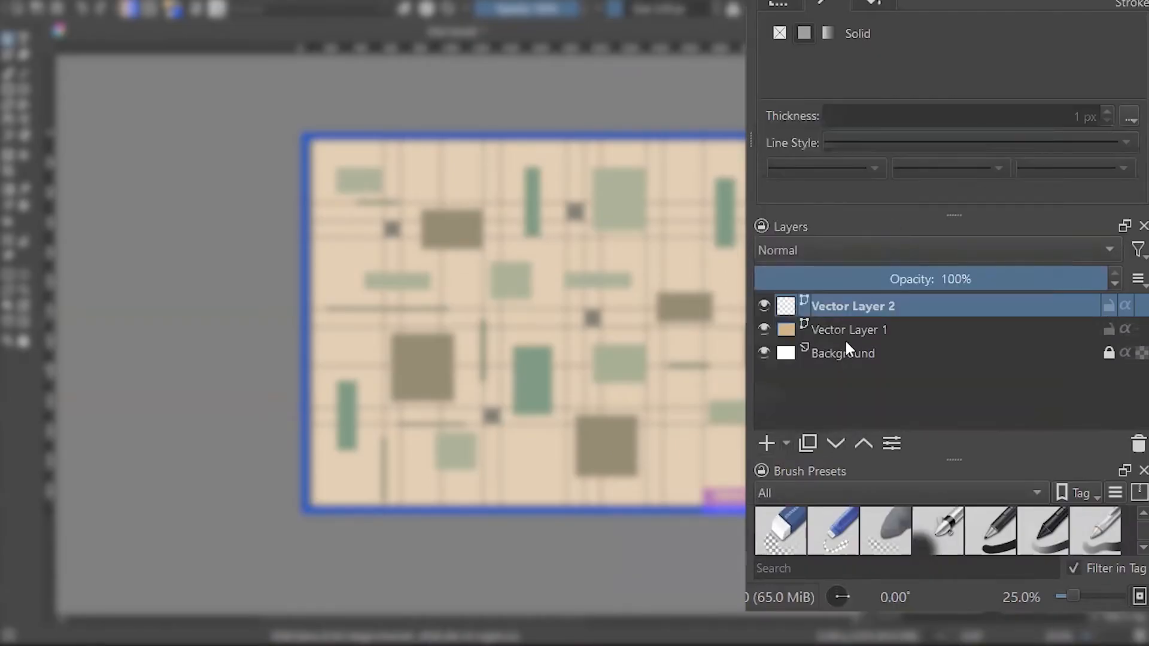
- Rename Vector Layer 1 as "Background frame"
click(846, 329)
double_click(848, 331)
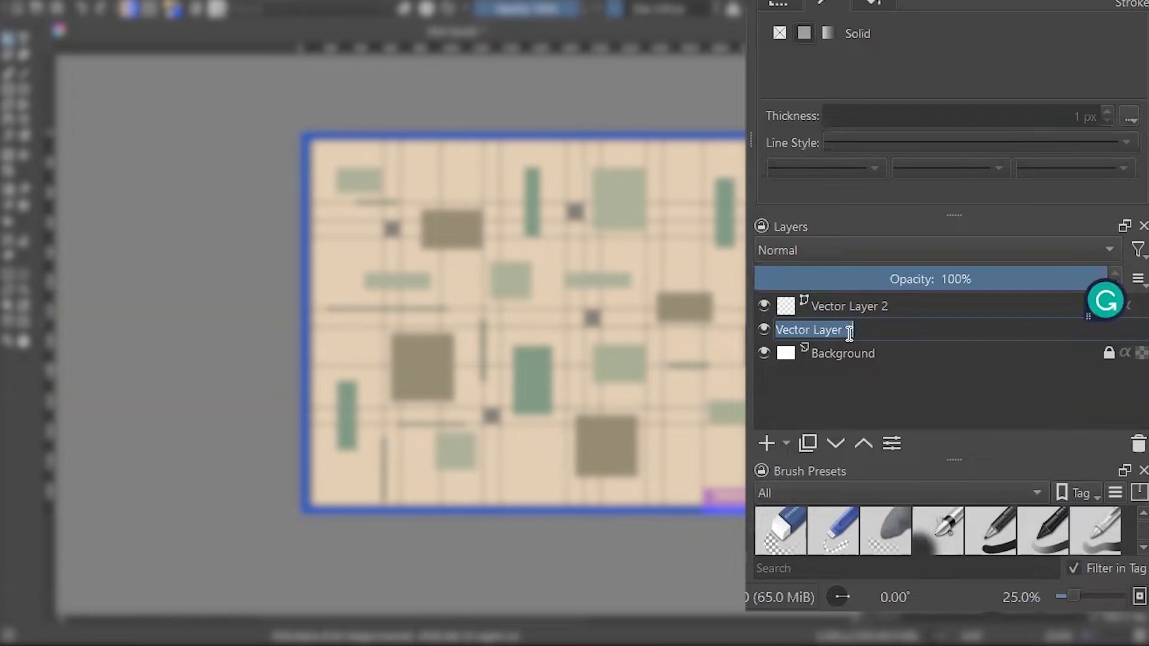
text(Back)
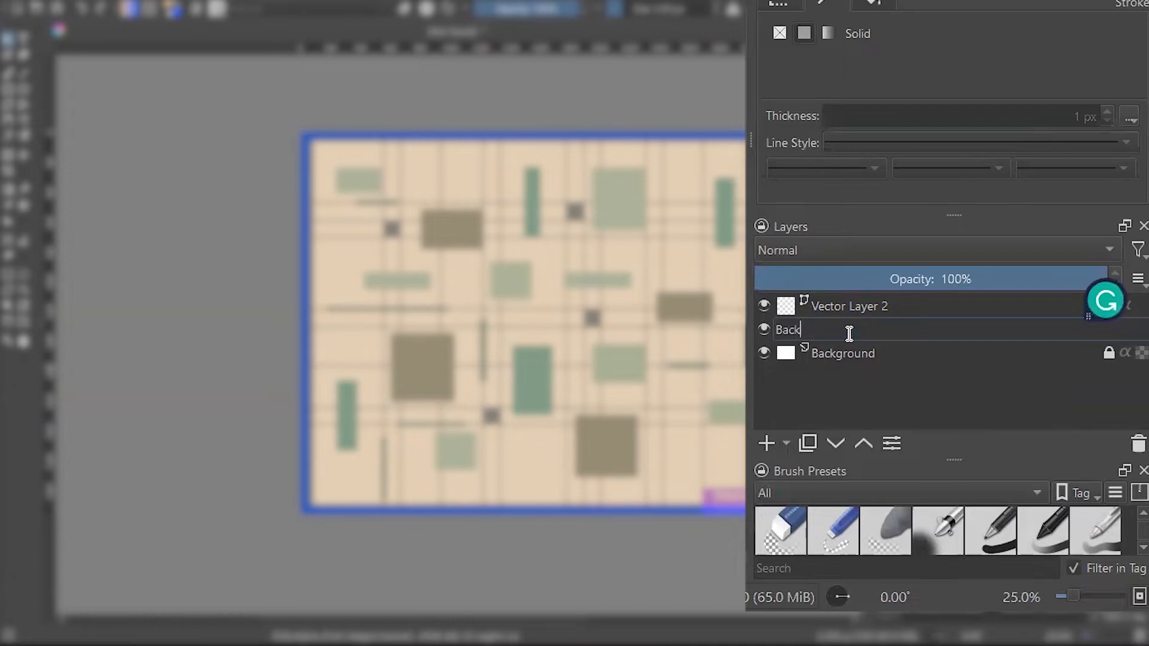
text(ground frame)
click(959, 396)
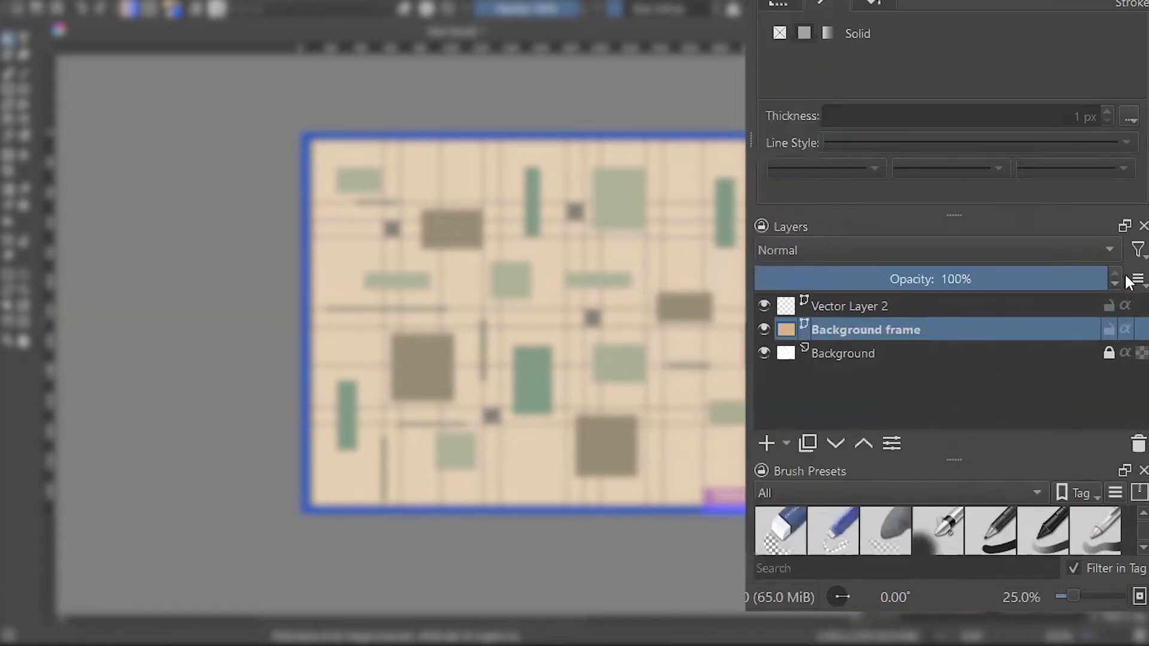
- Rename Vector Layer 2 as "Lines" and keep it as the active layer
click(844, 308)
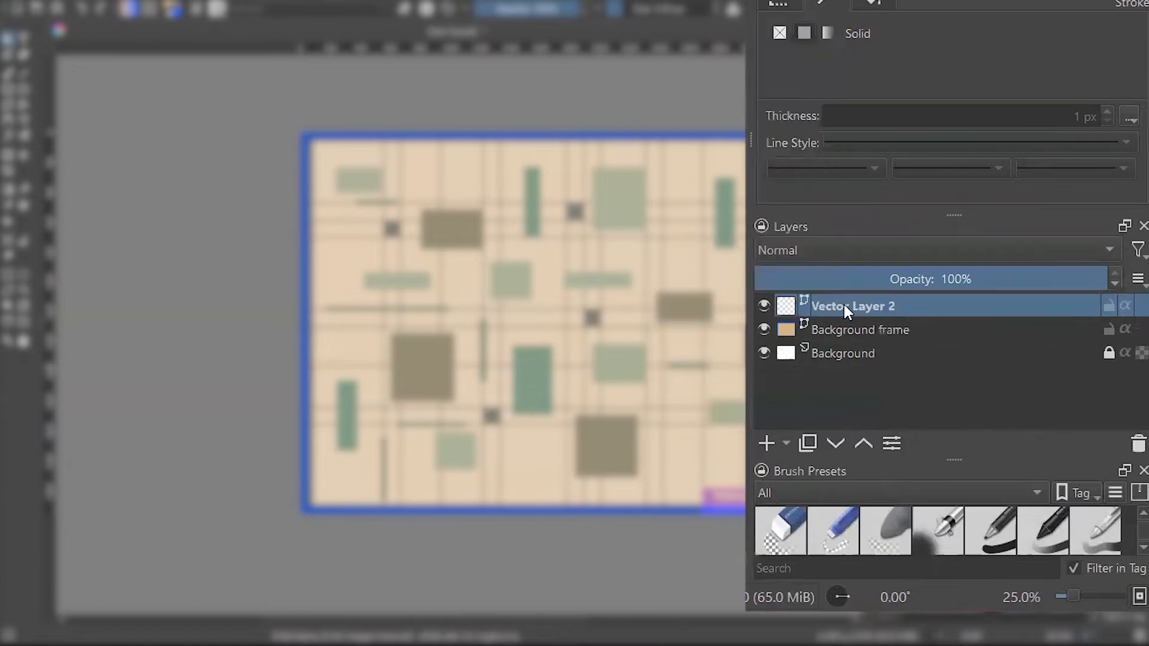
double_click(844, 306)
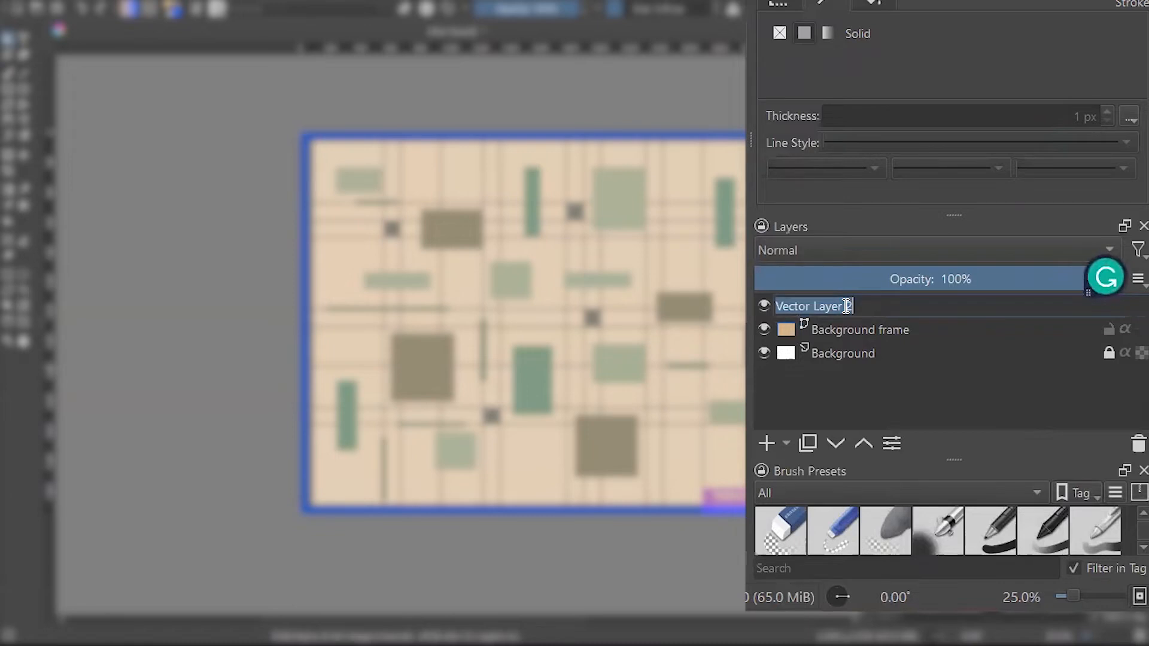
text(Lin)
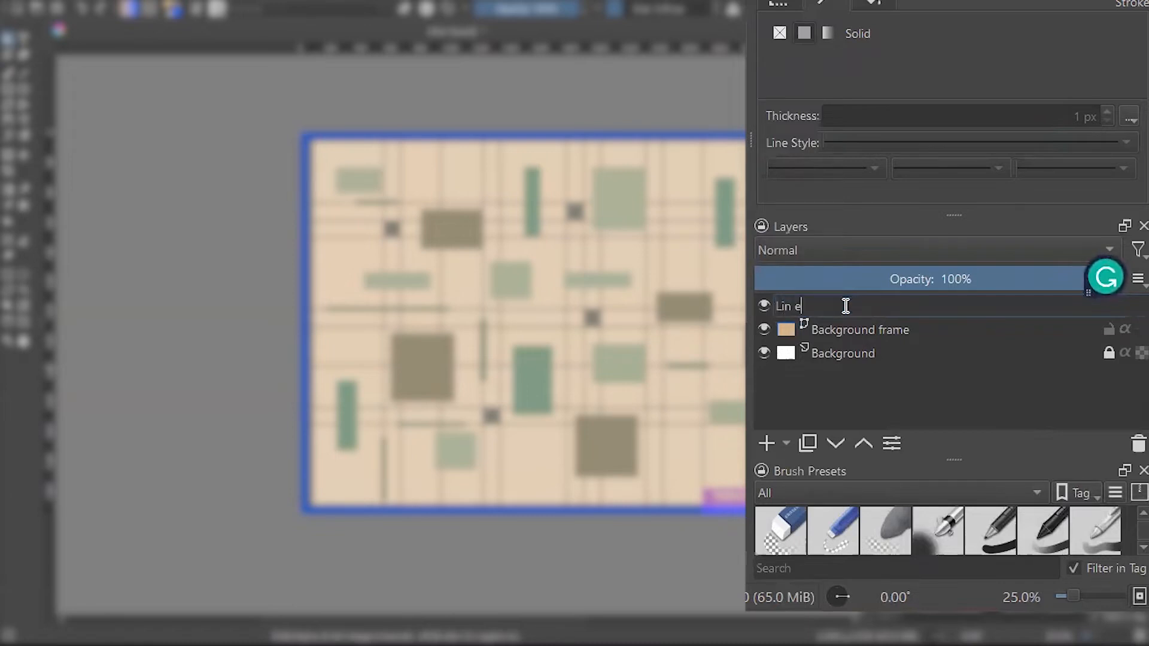
text(es)
click(928, 336)
click(827, 302)
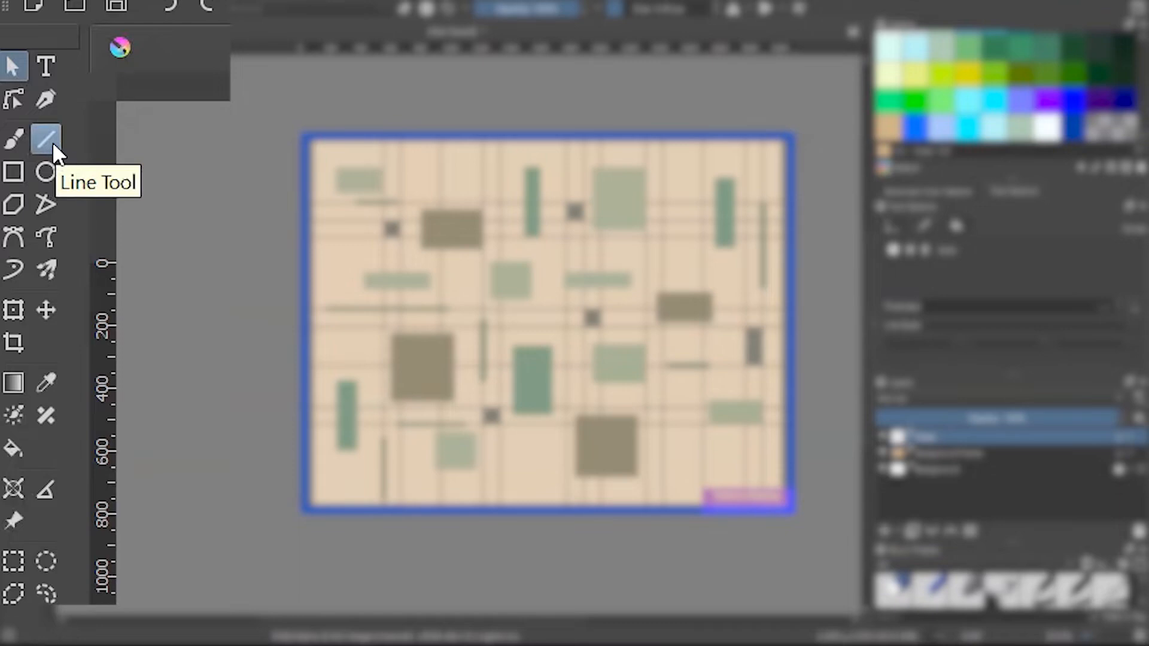
- Switch to the Line Tool with white Color 127 as the foreground color and enlarge the Brush Presets docker
click(52, 141)
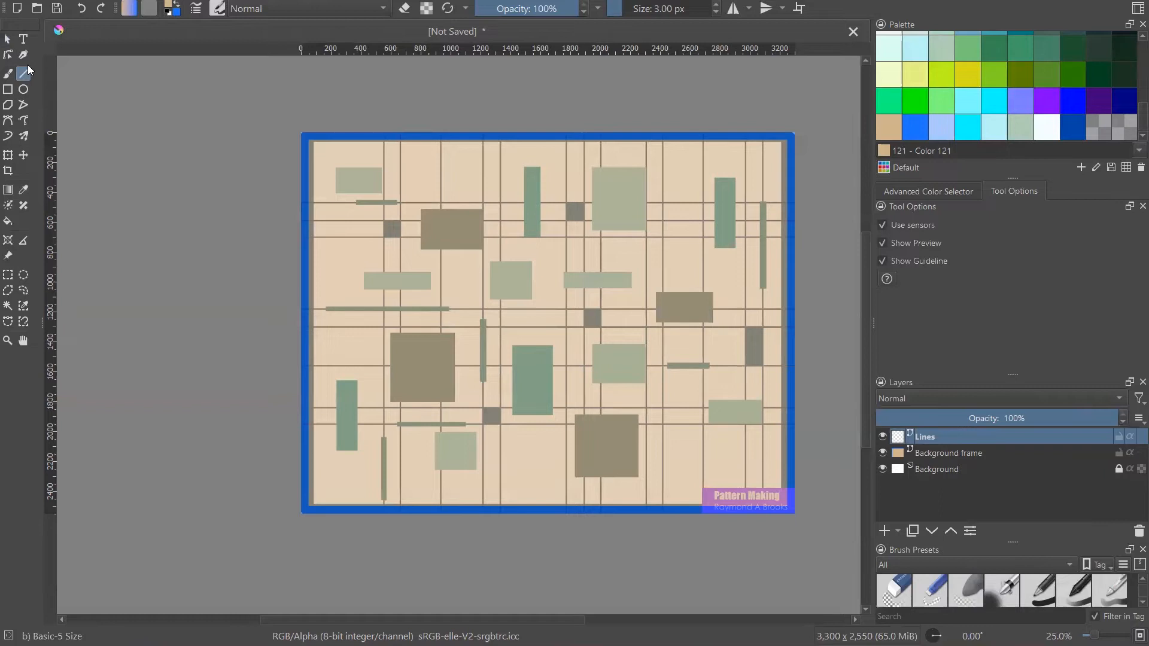
click(1049, 127)
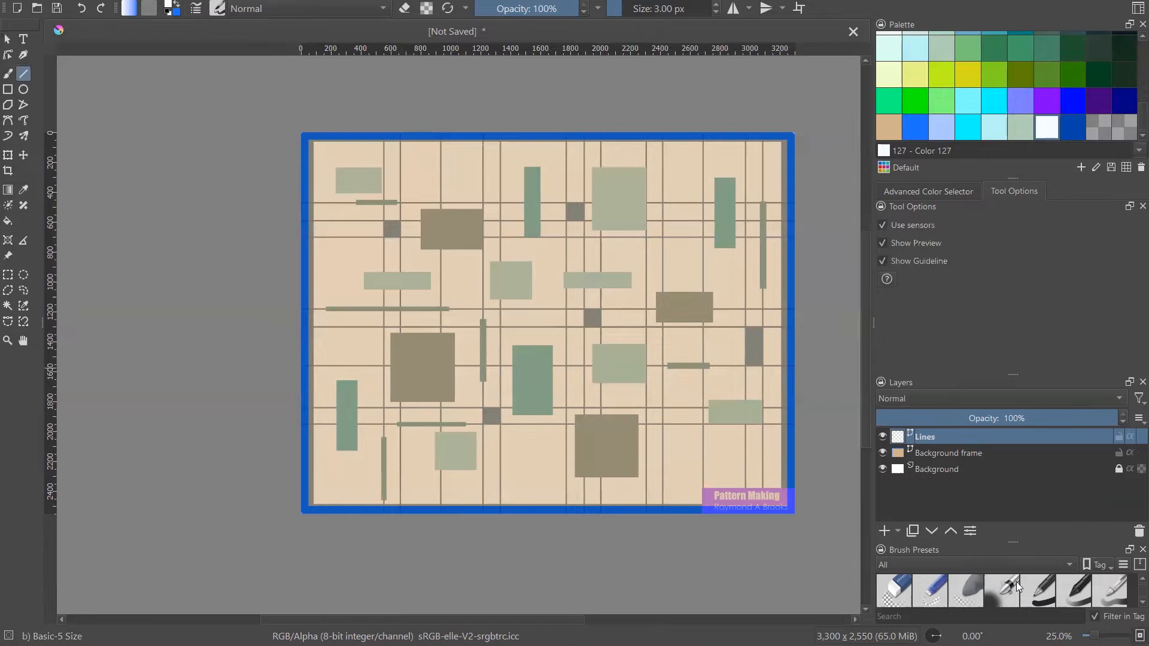
drag(1018, 376, 1022, 282)
drag(1013, 542, 1013, 320)
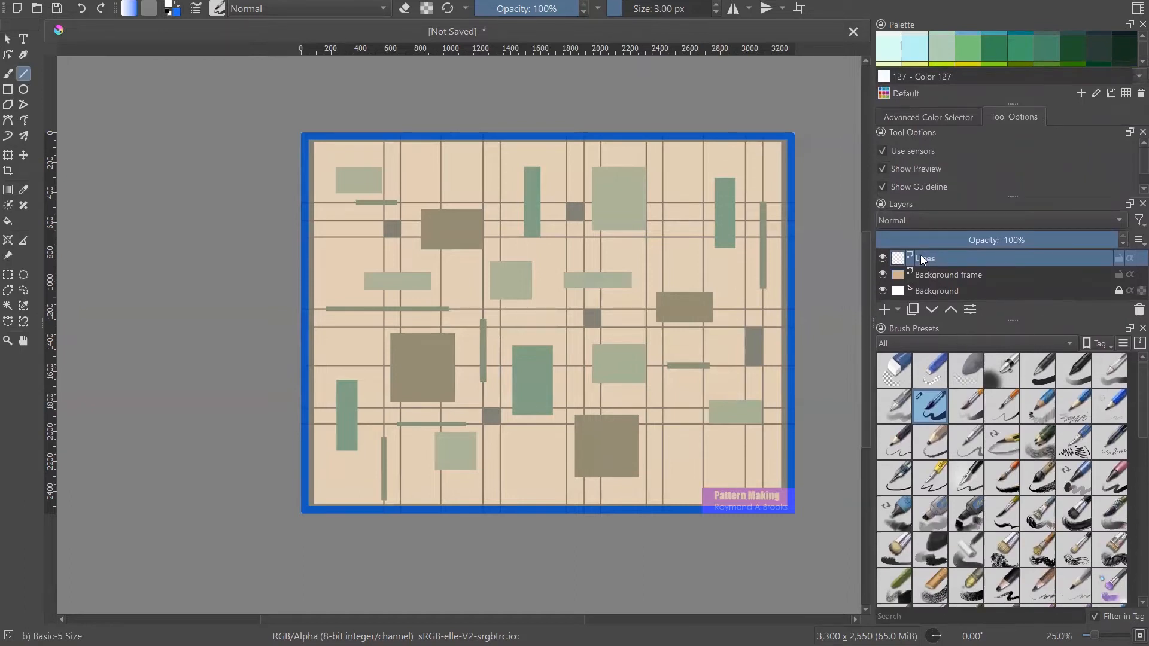
- Draw a white horizontal line across the full canvas width just above the first horizontal reference line
mouse_move(924, 257)
drag(301, 202, 792, 203)
scroll(322, 219, up, 4)
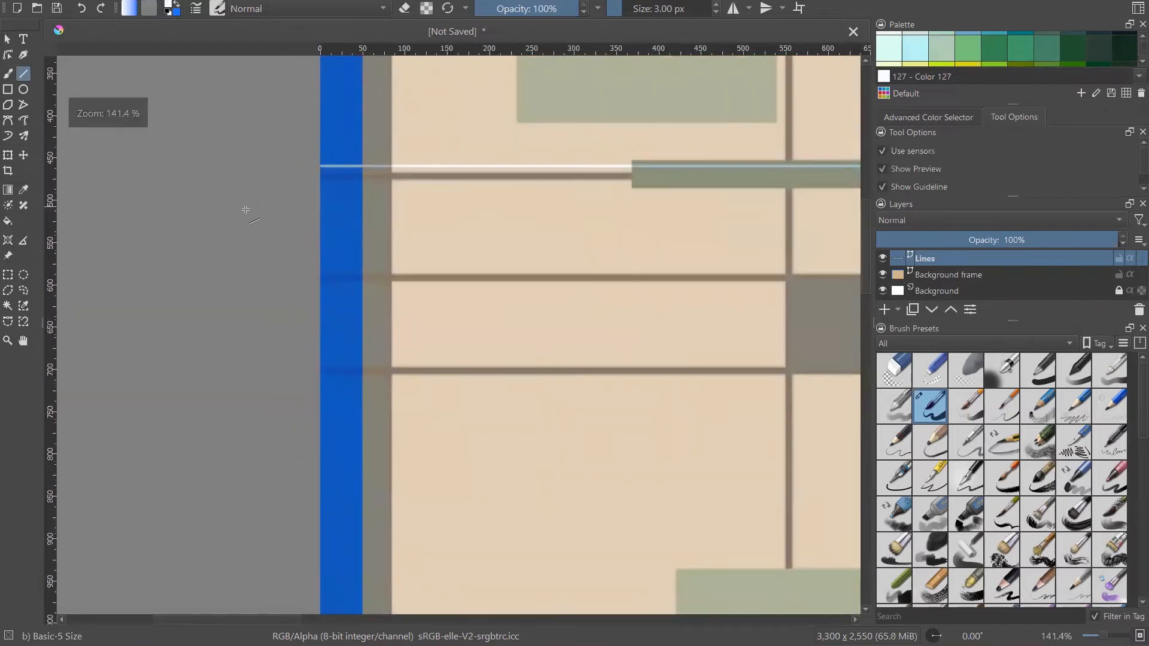
scroll(245, 211, down, 1)
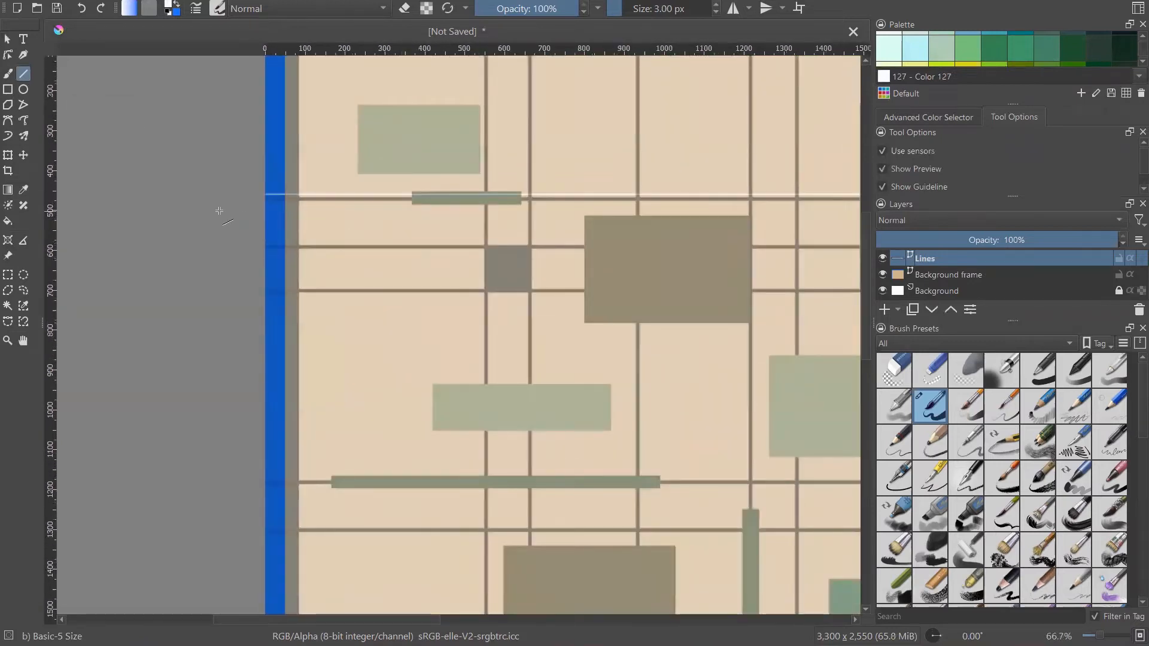
- Nudge the white line down toward the first horizontal reference line with the Transform tool
click(7, 39)
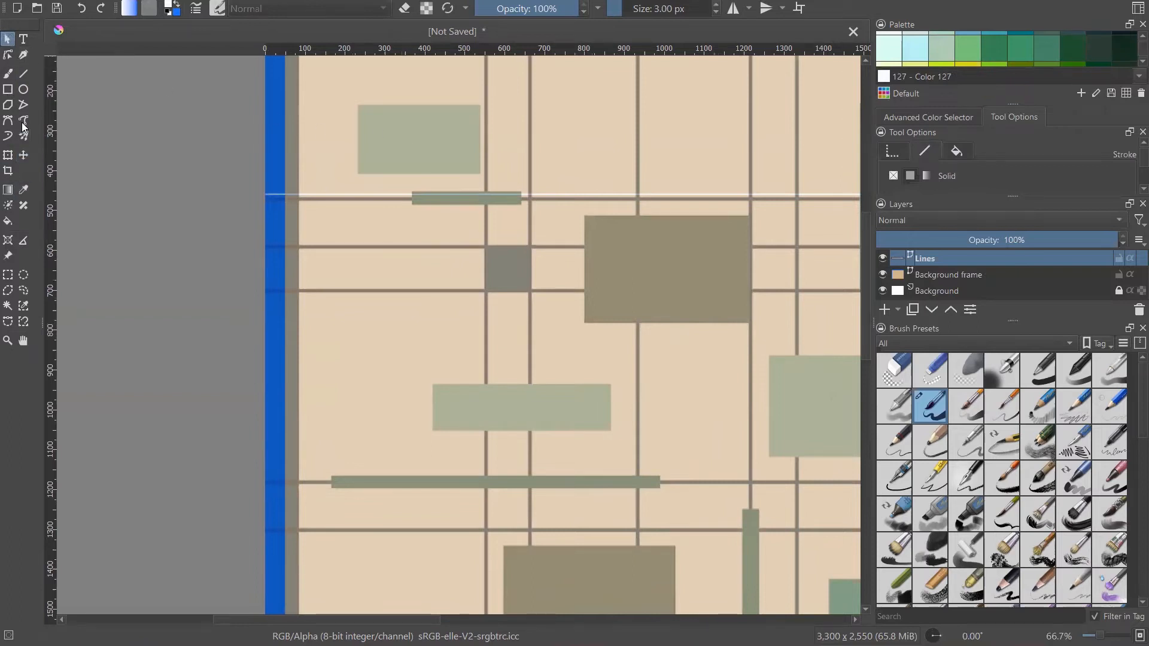
click(6, 155)
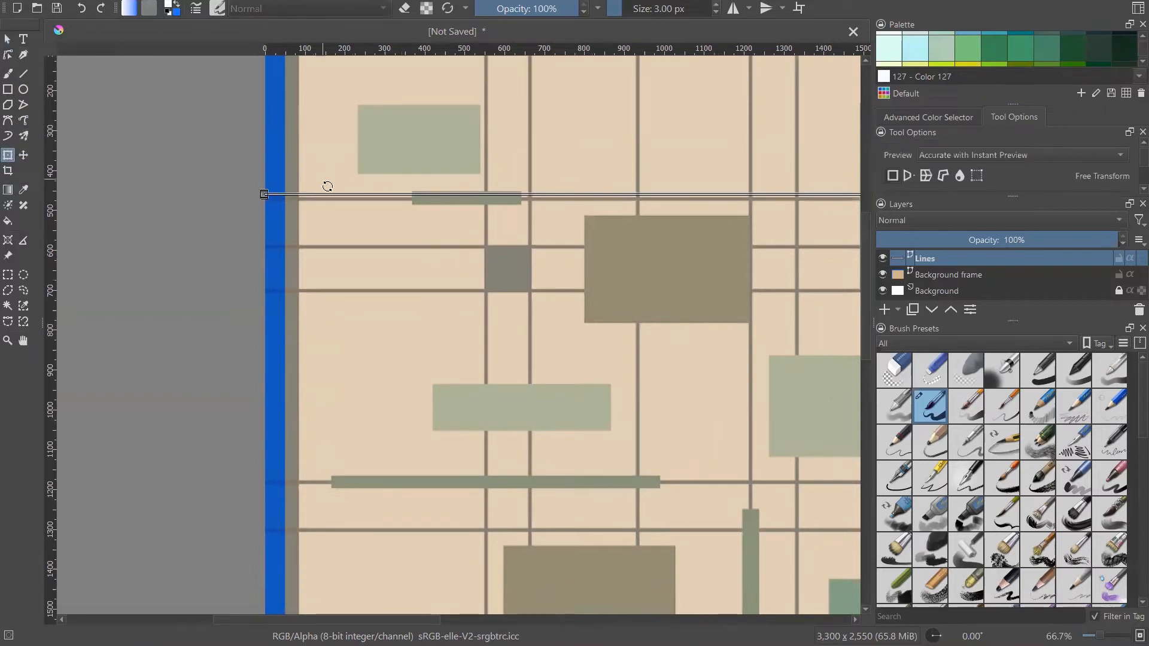
scroll(307, 197, up, 3)
key(Down)
key(Down)
key(Down)
key(Down)
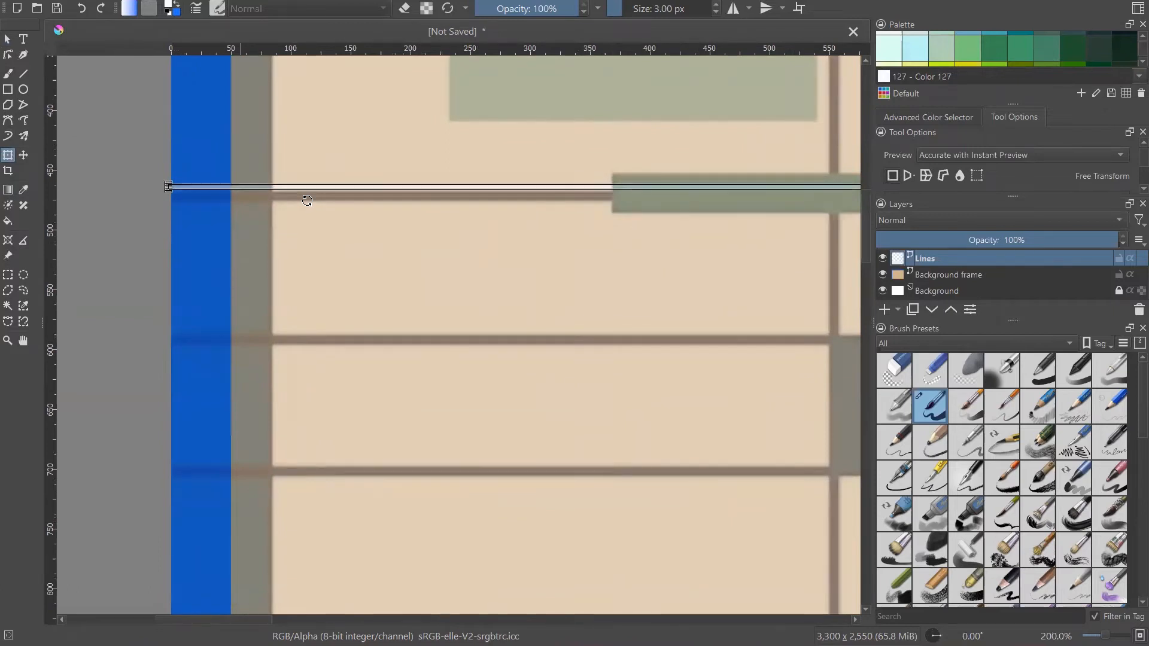
key(Down)
key(Down)
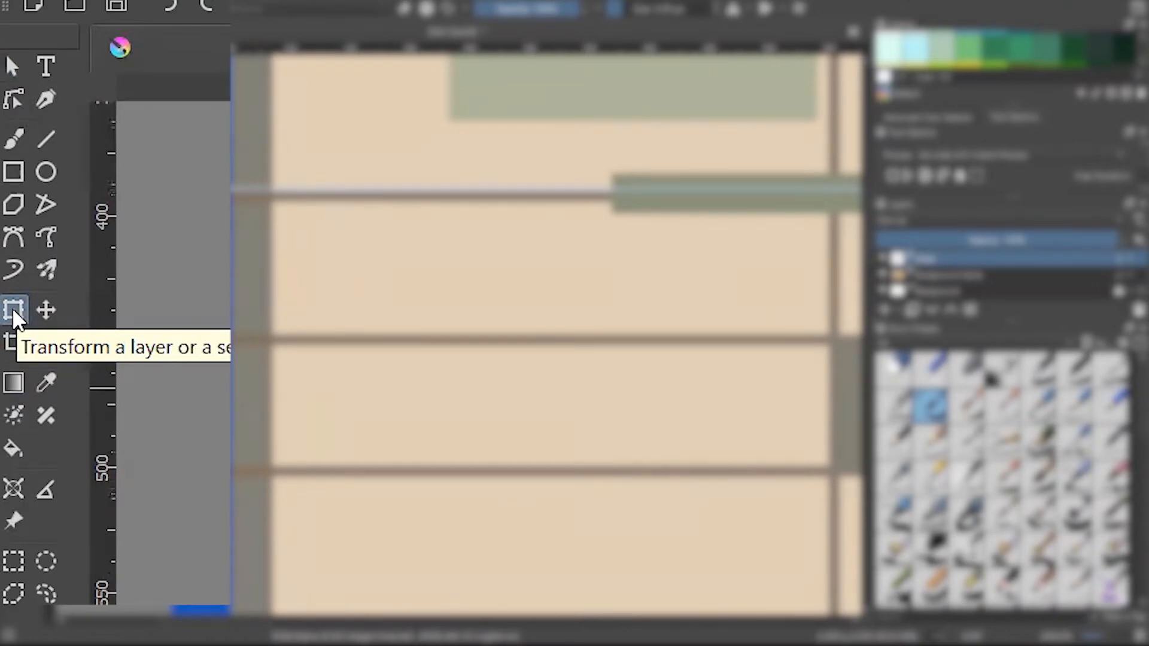
- Try shortening the white line's left end to within the blue frame using Free Transform, and undo the transform
click(12, 309)
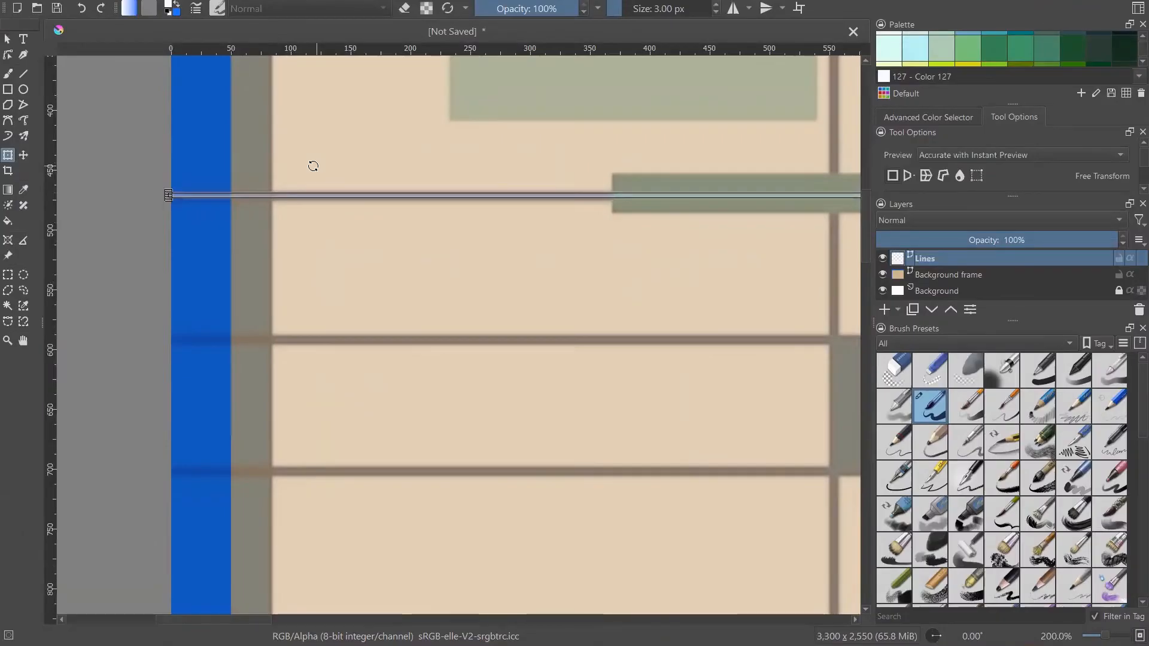
drag(169, 195, 198, 200)
scroll(197, 200, down, 5)
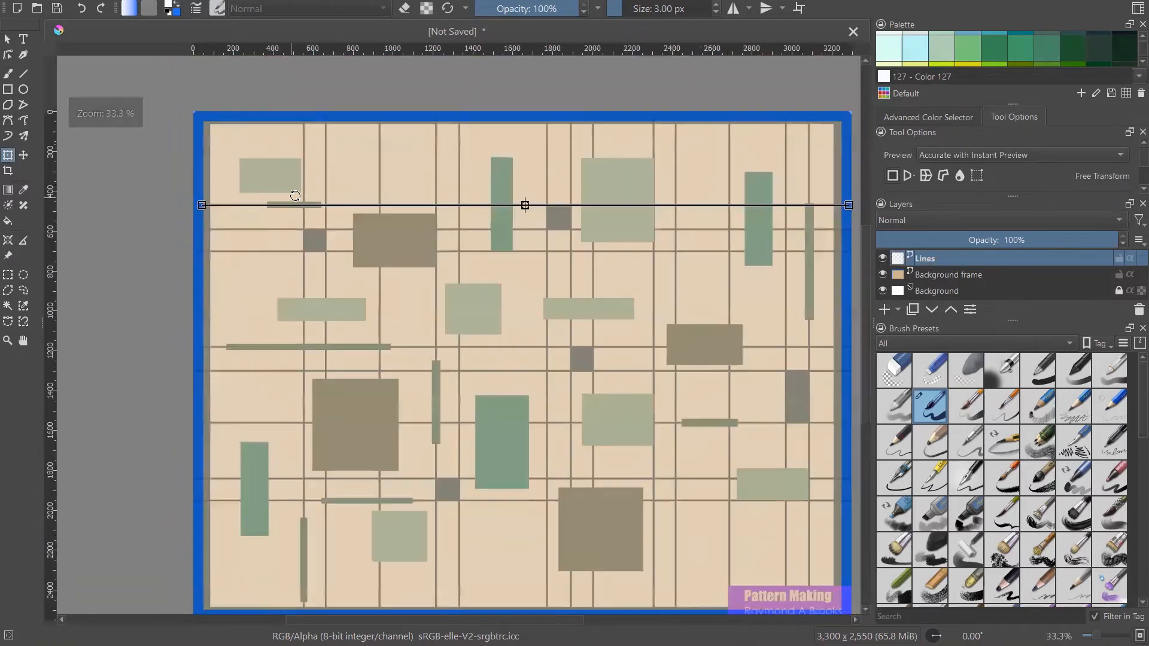
scroll(195, 207, down, 1)
scroll(195, 207, up, 7)
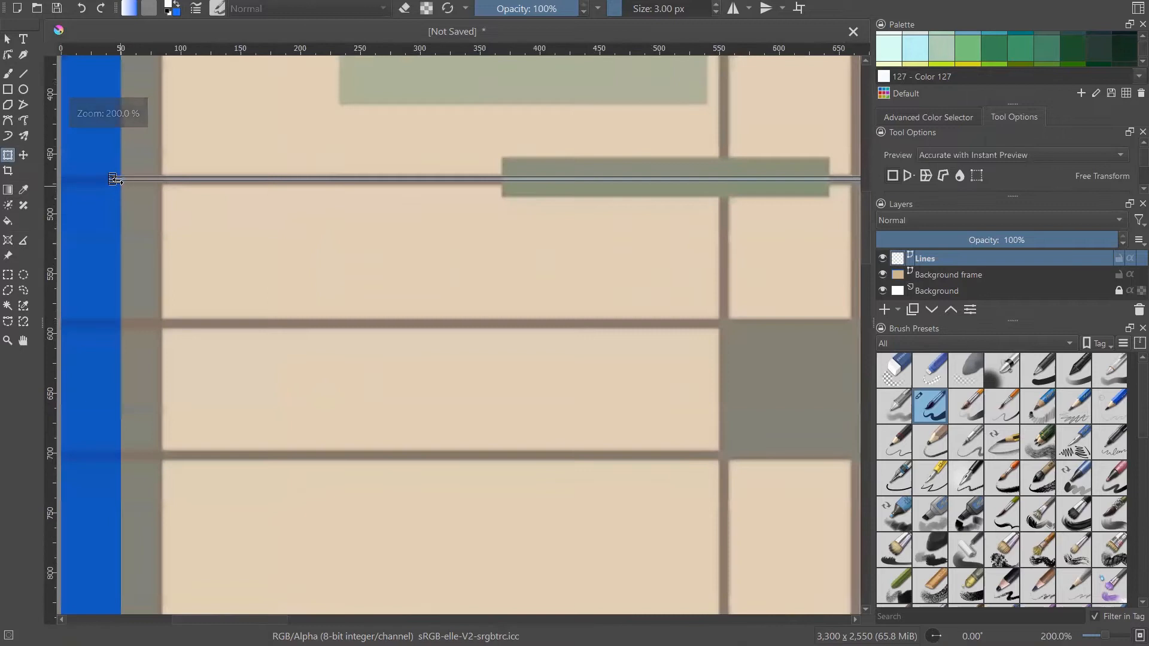
key(ctrl+z)
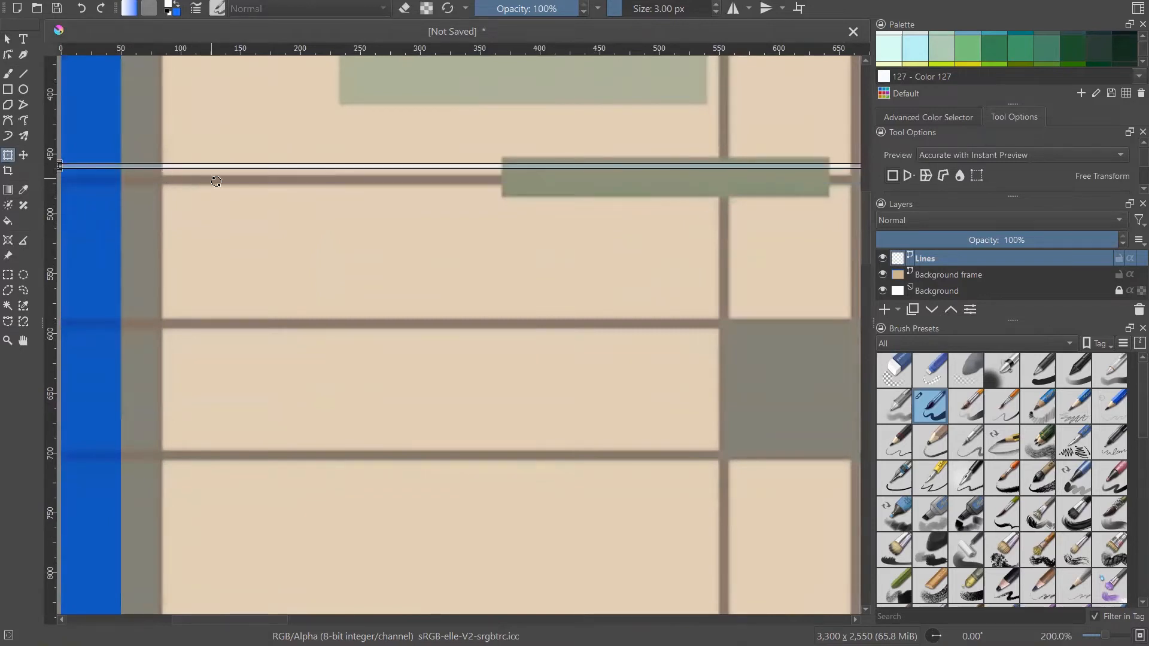
- Using Free Transform, nudge the full-width white line straight down until it covers the first horizontal reference line
scroll(212, 182, down, 1)
scroll(138, 189, up, 2)
key(Down)
key(Down)
key(Down)
key(Down)
key(Down)
key(Down)
key(Down)
key(Down)
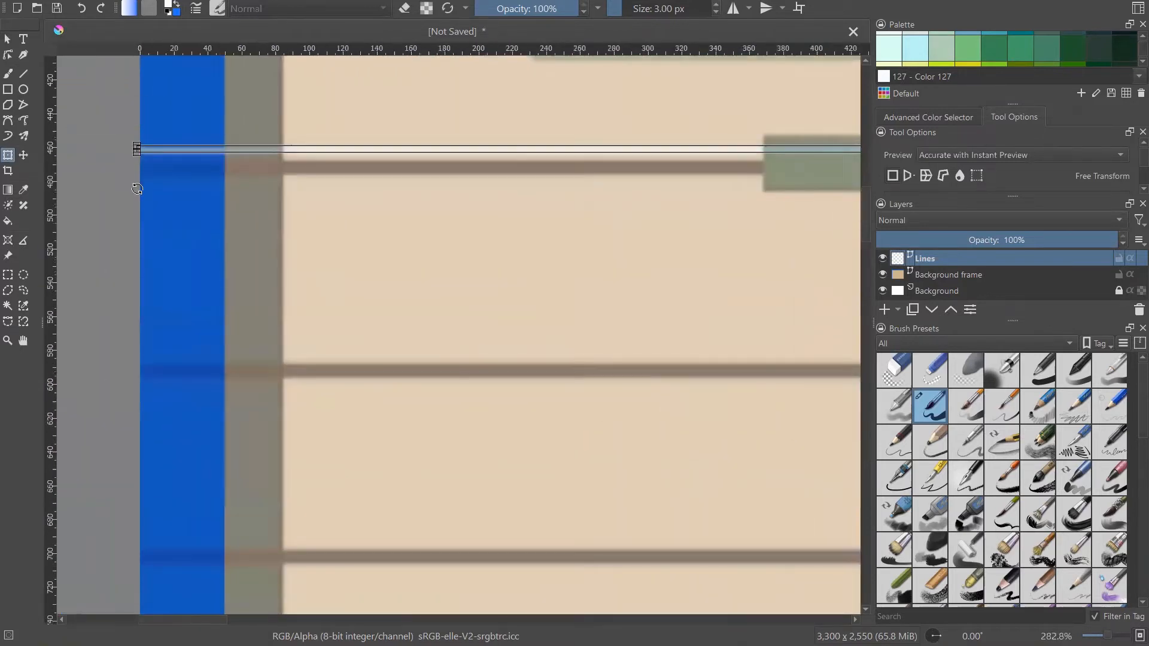
key(Down)
key(Down)
key(Down)
key(Down)
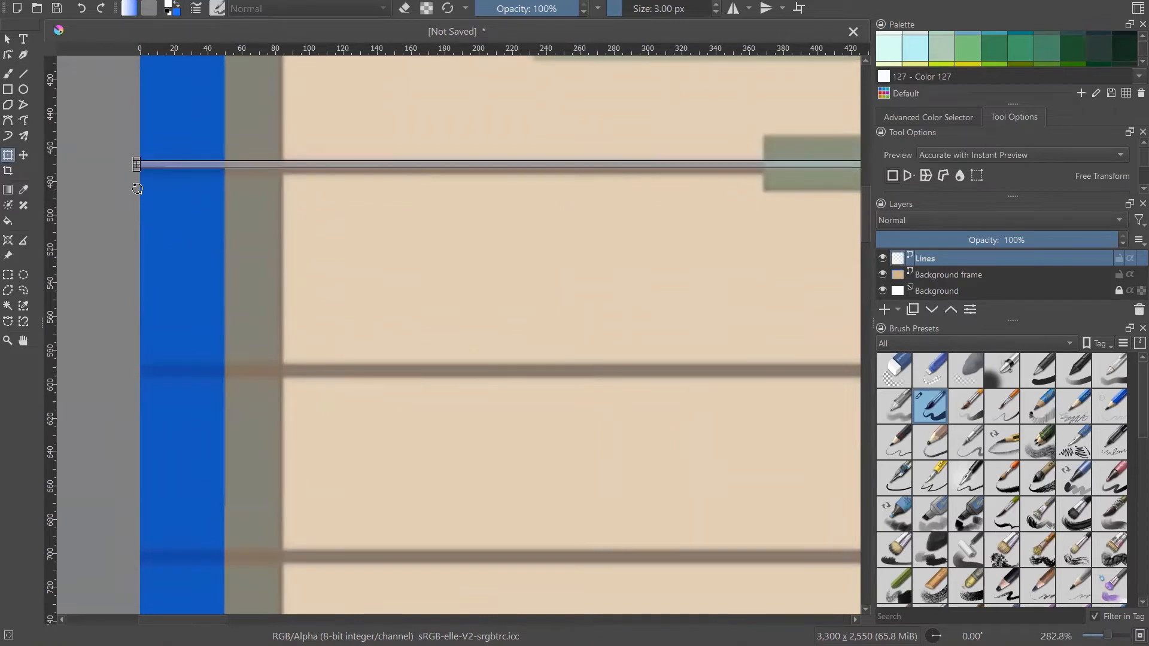
scroll(211, 210, down, 5)
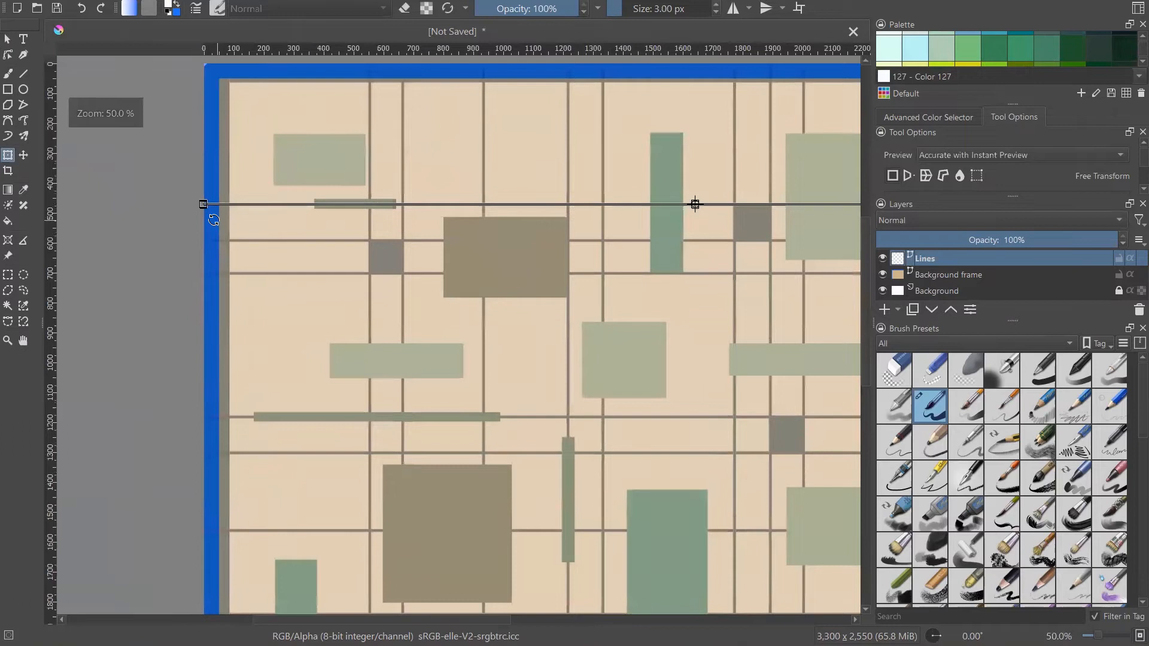
scroll(166, 241, down, 2)
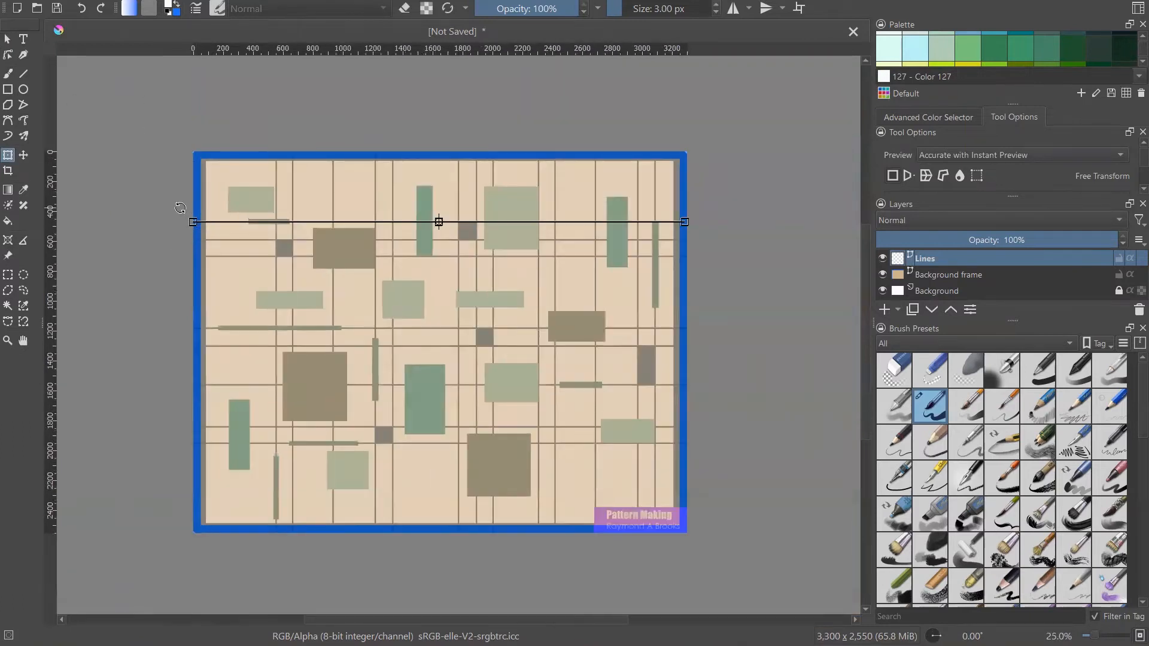
- Select the white line as a vector shape, copy it and paste a duplicate on the Lines layer
scroll(202, 223, up, 1)
scroll(205, 221, up, 3)
click(7, 38)
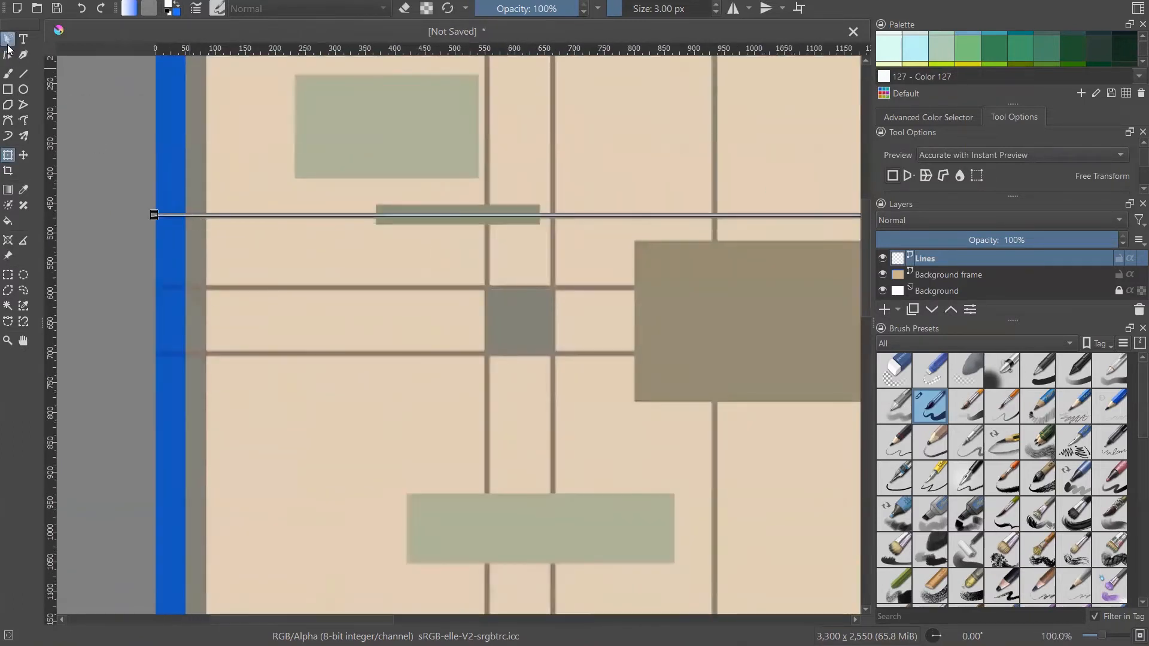
click(175, 215)
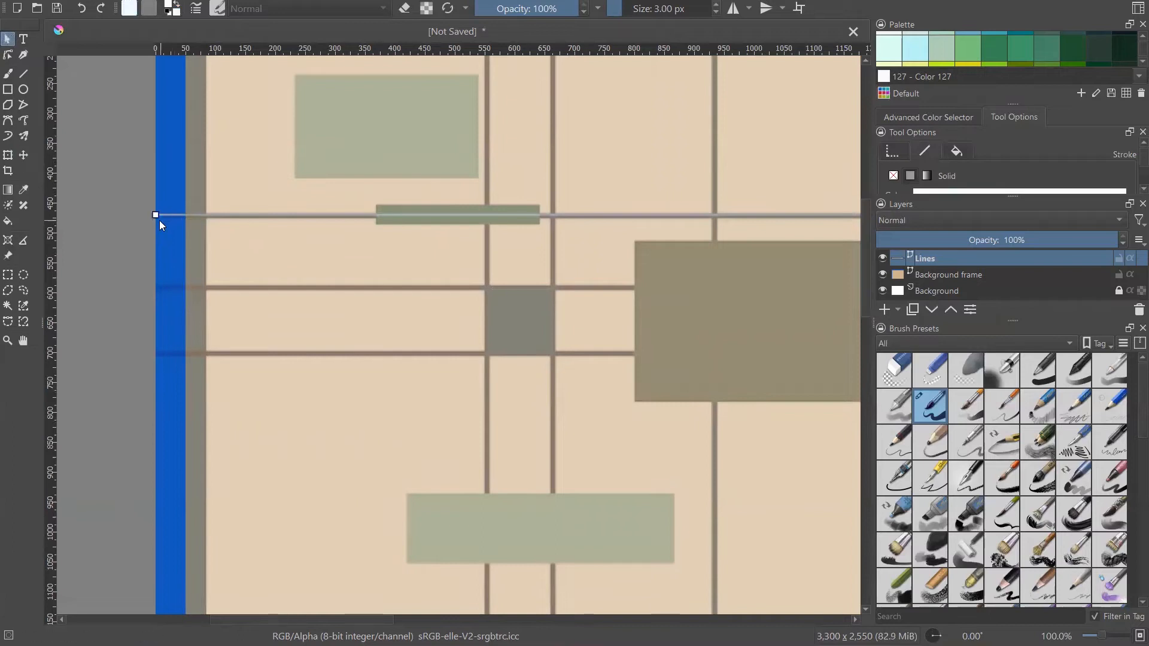
scroll(195, 217, up, 3)
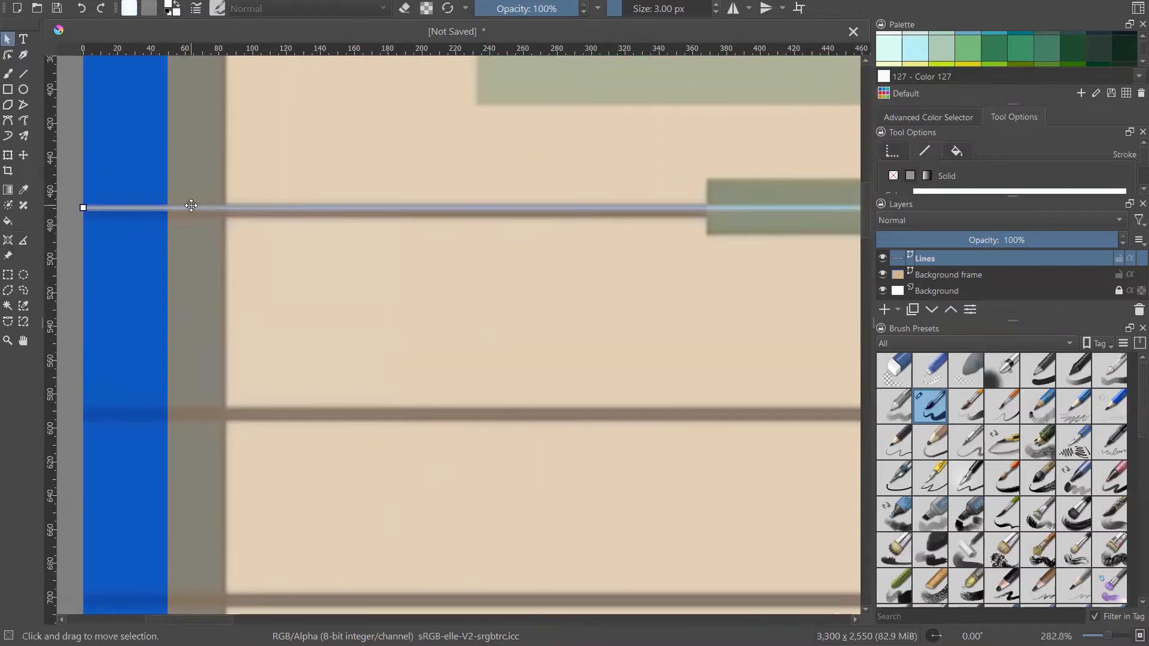
right_click(191, 205)
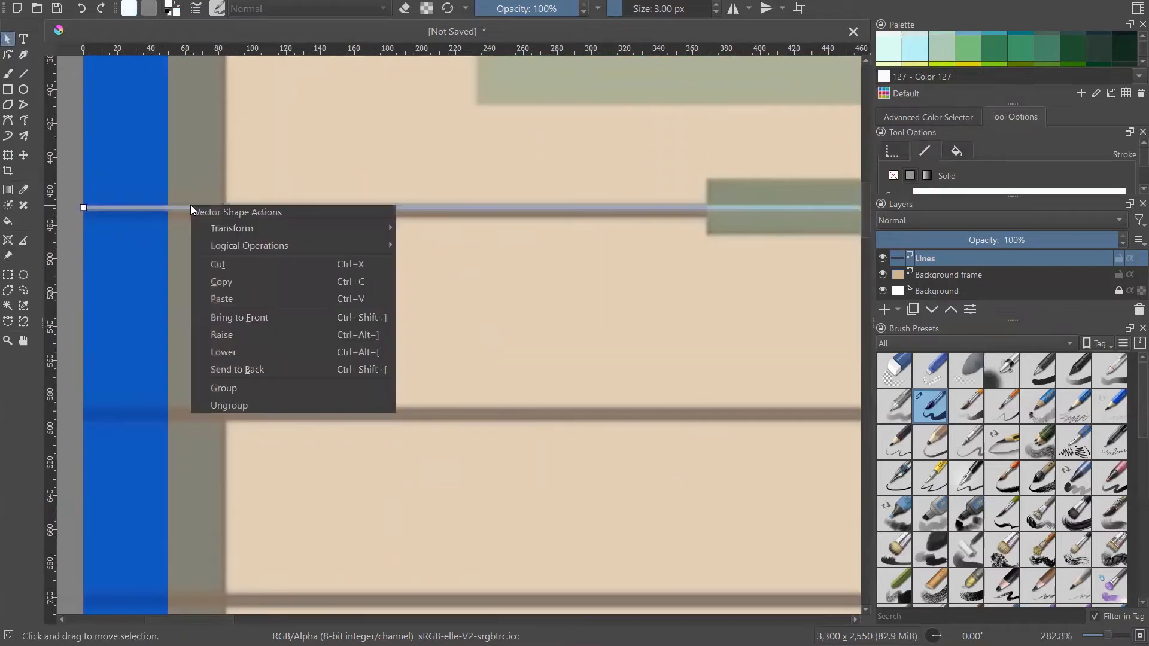
click(222, 278)
key(ctrl+v)
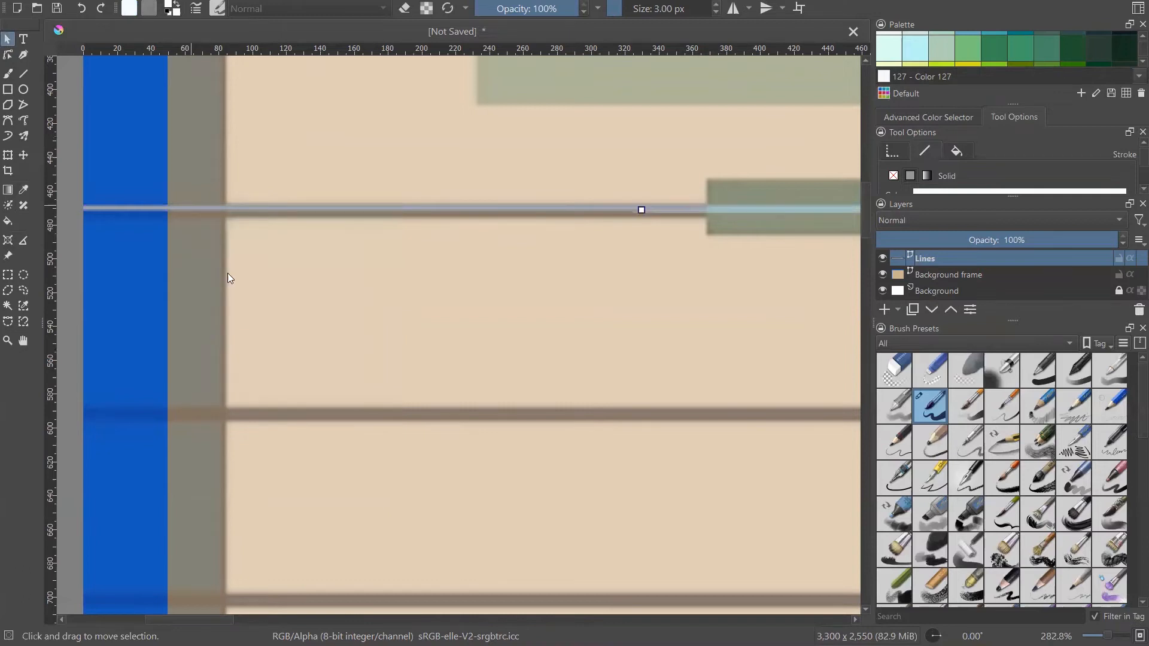
- Place the duplicate over the second horizontal reference line with its left end at the canvas's left edge
key(ctrl+z)
key(shift+Up)
key(shift+Down)
key(1)
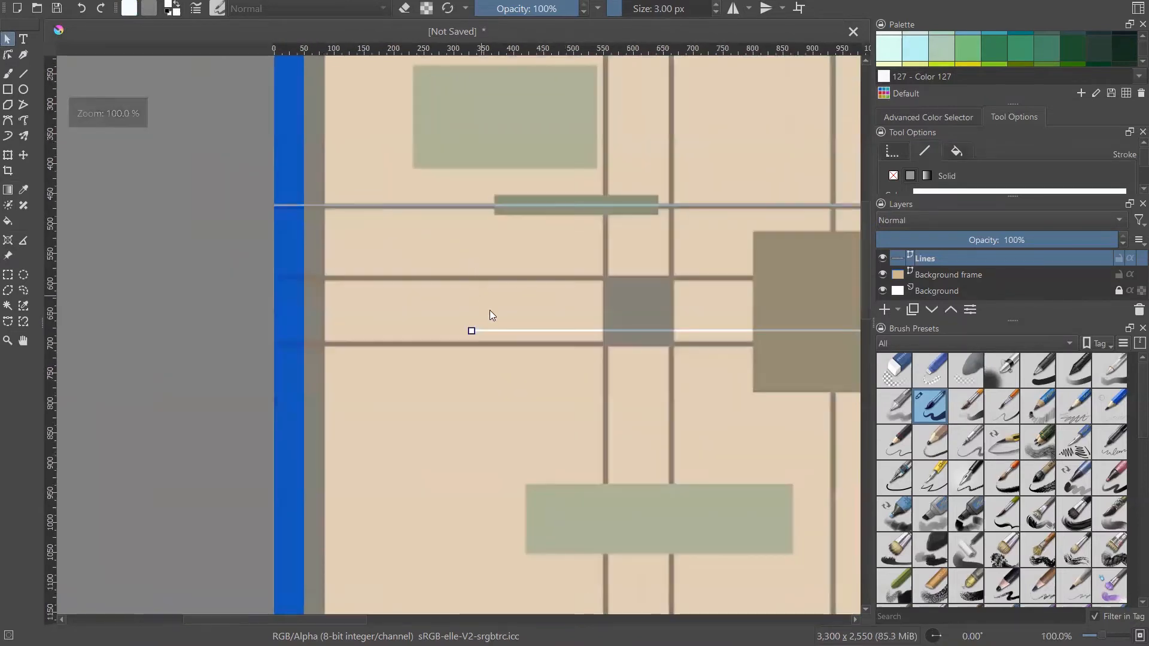
drag(495, 328, 300, 277)
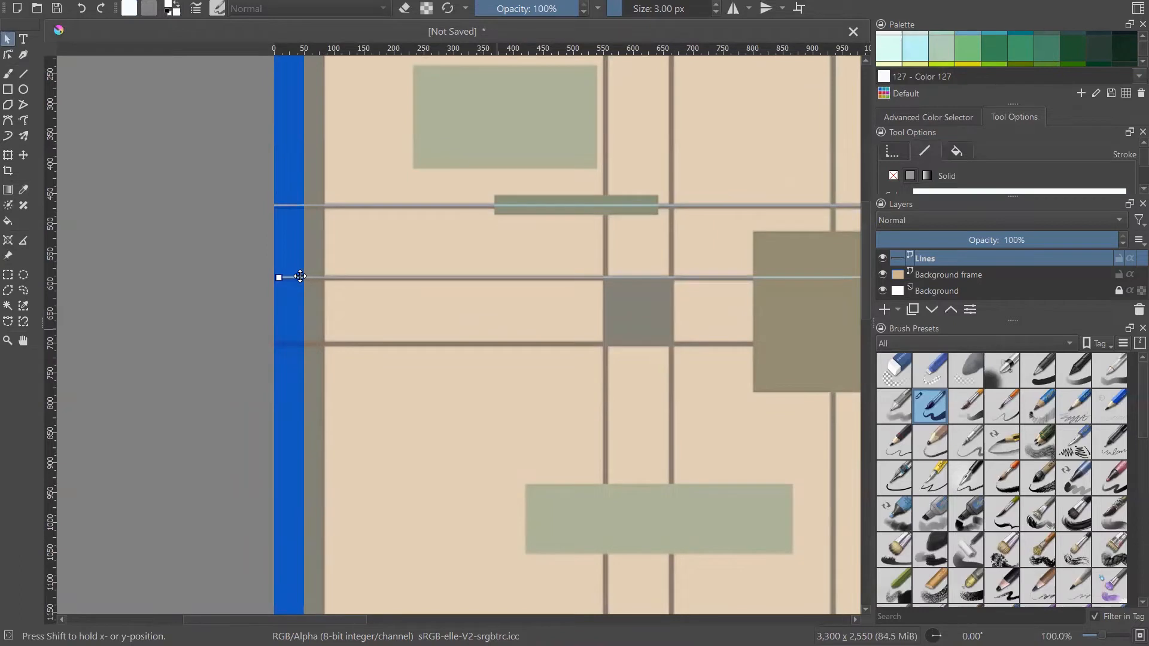
scroll(300, 277, up, 4)
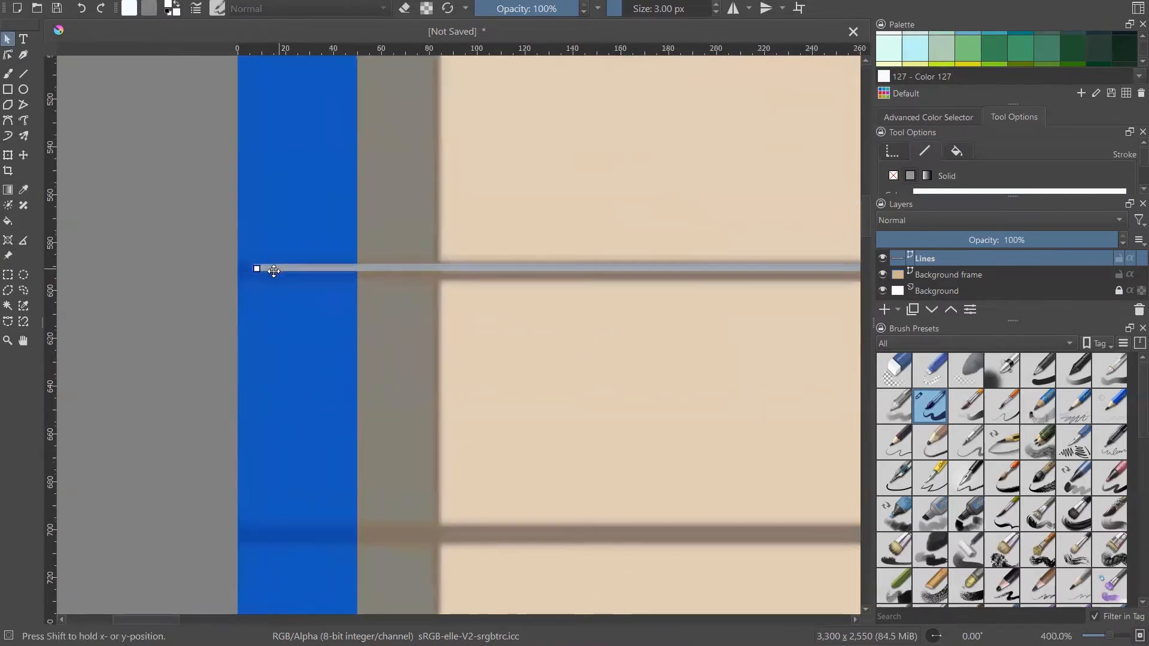
drag(274, 270, 264, 272)
scroll(353, 281, down, 7)
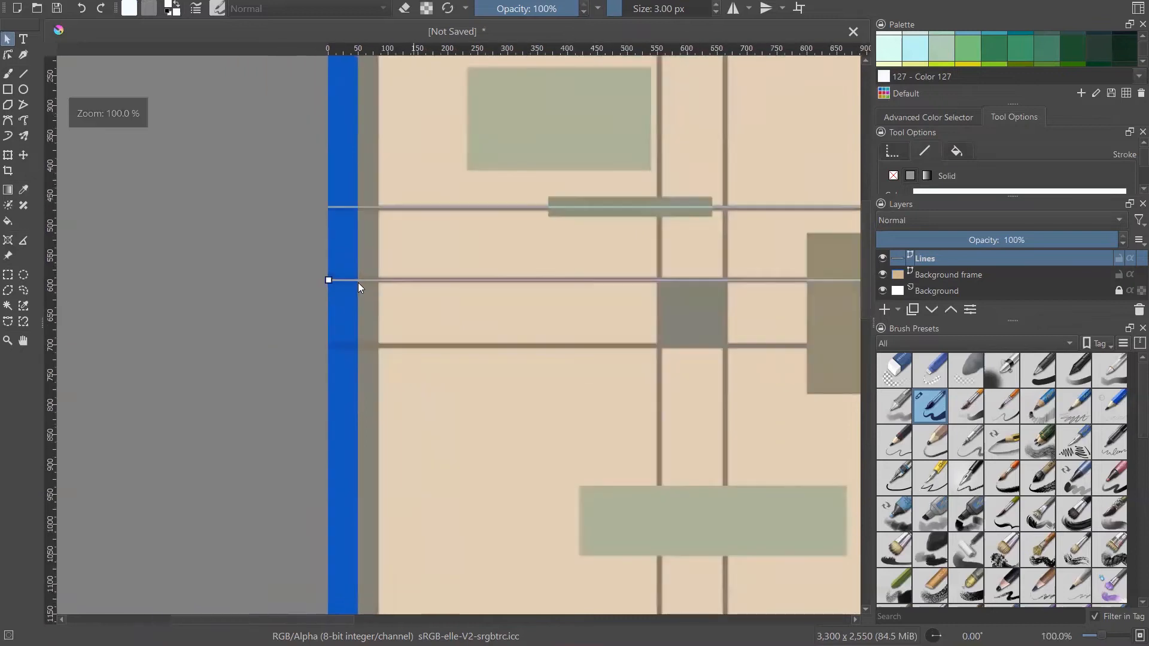
scroll(270, 301, down, 1)
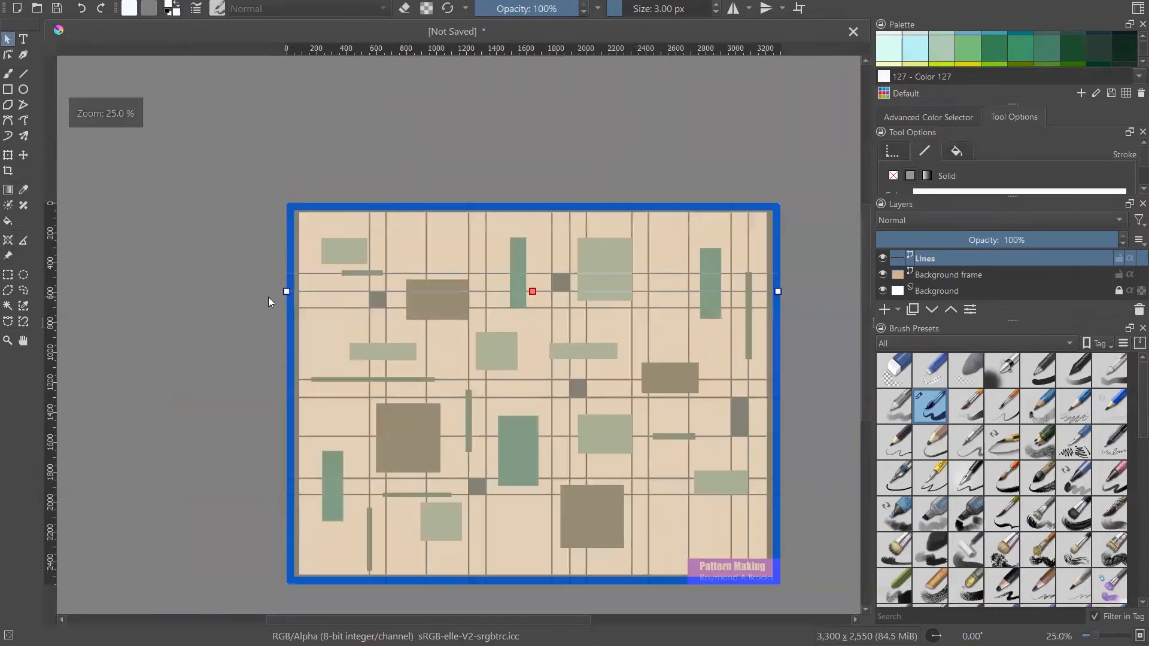
- Copy the second white line and paste it at the cursor on the left end of the third horizontal reference line
scroll(269, 297, up, 1)
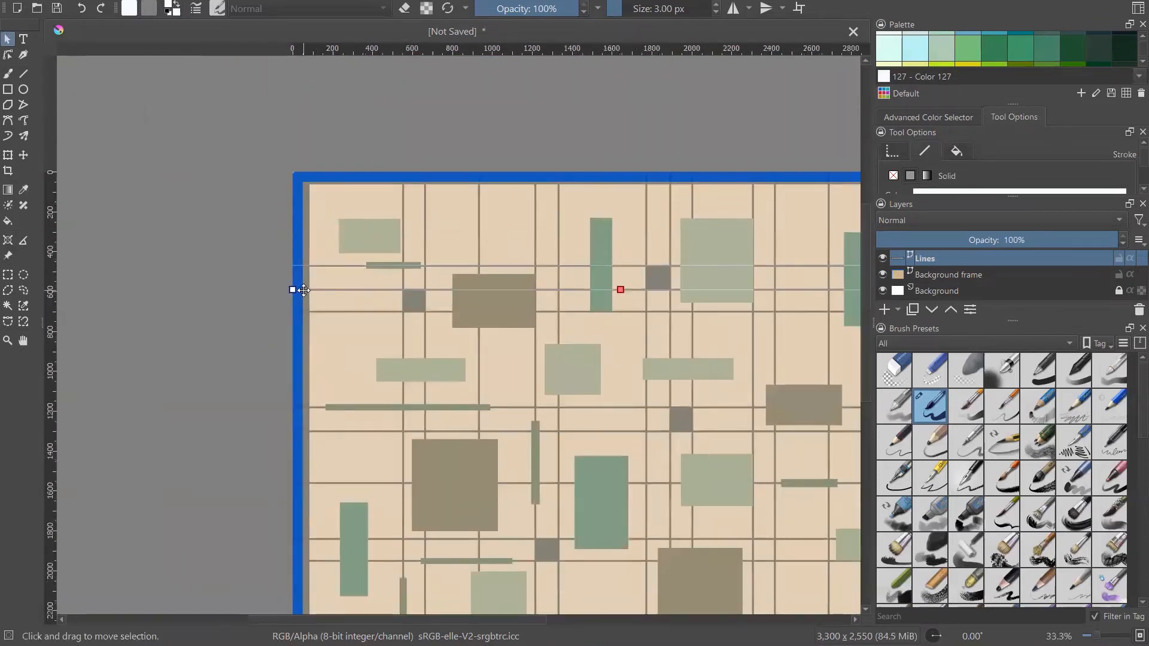
right_click(303, 290)
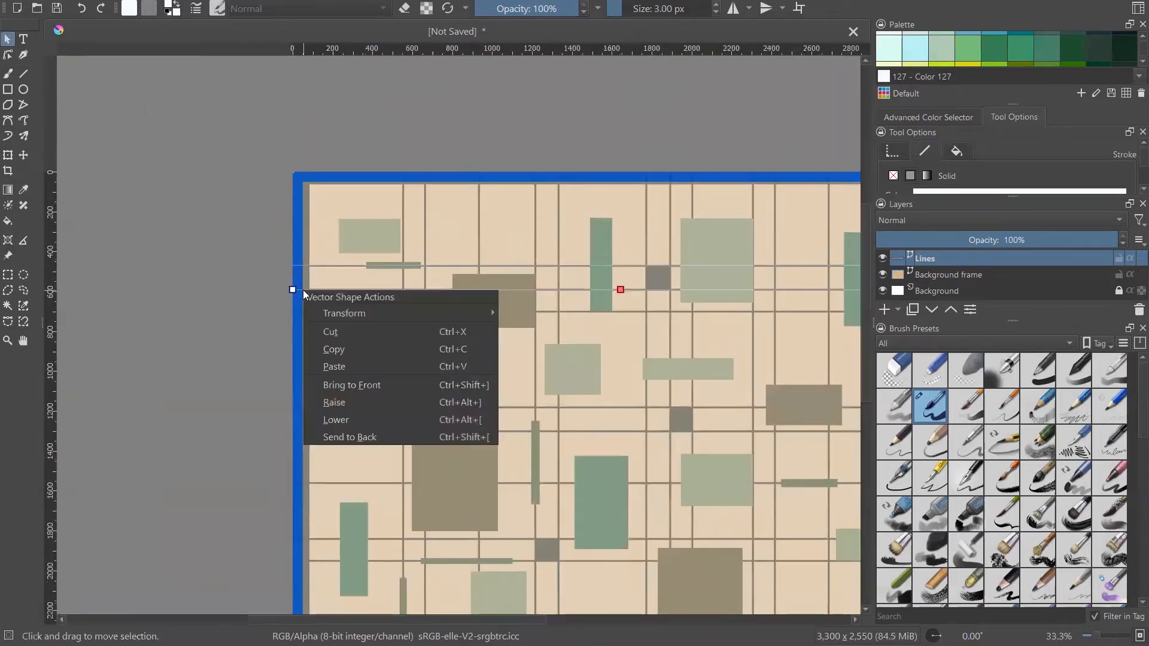
click(340, 344)
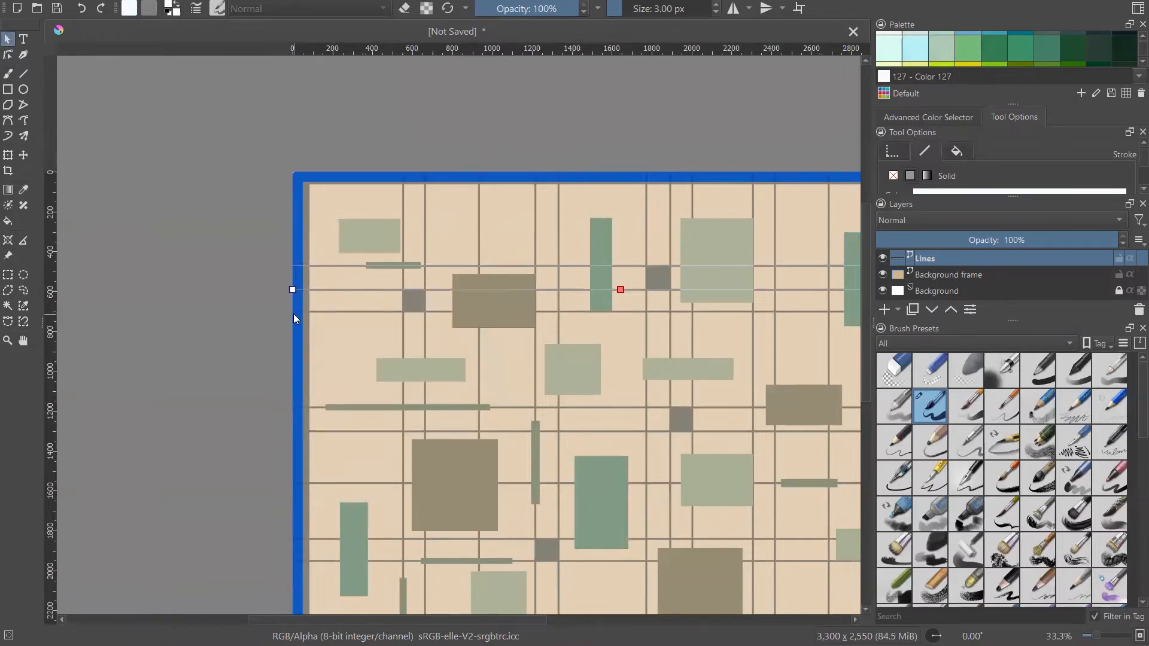
scroll(294, 312, up, 4)
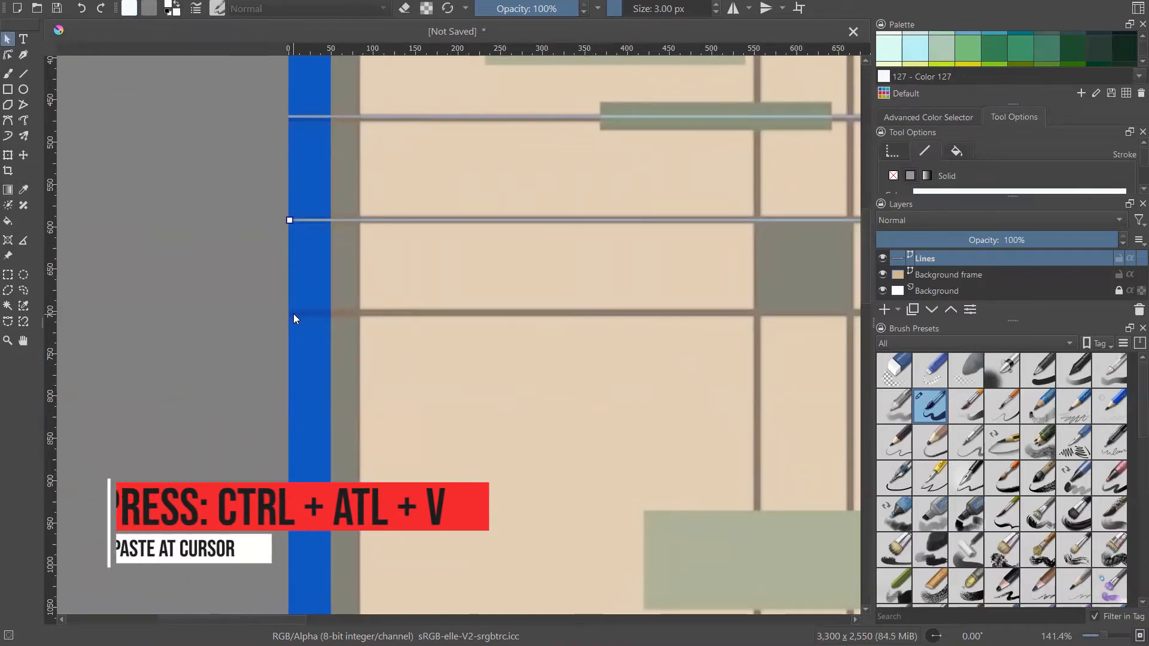
right_click(294, 315)
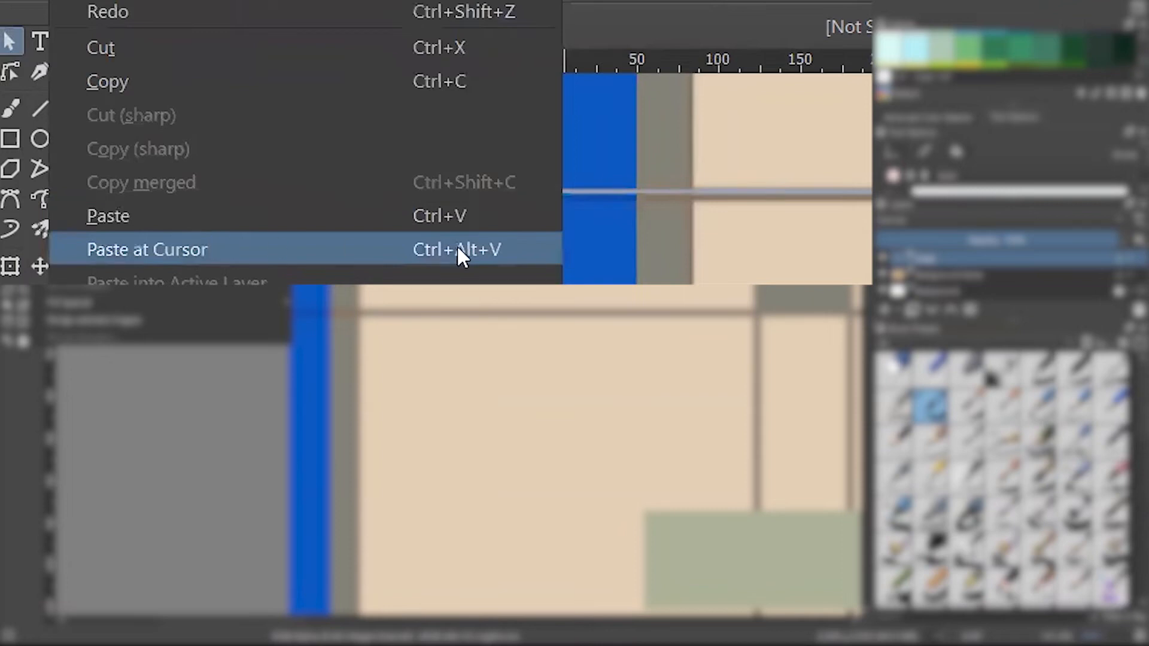
click(289, 312)
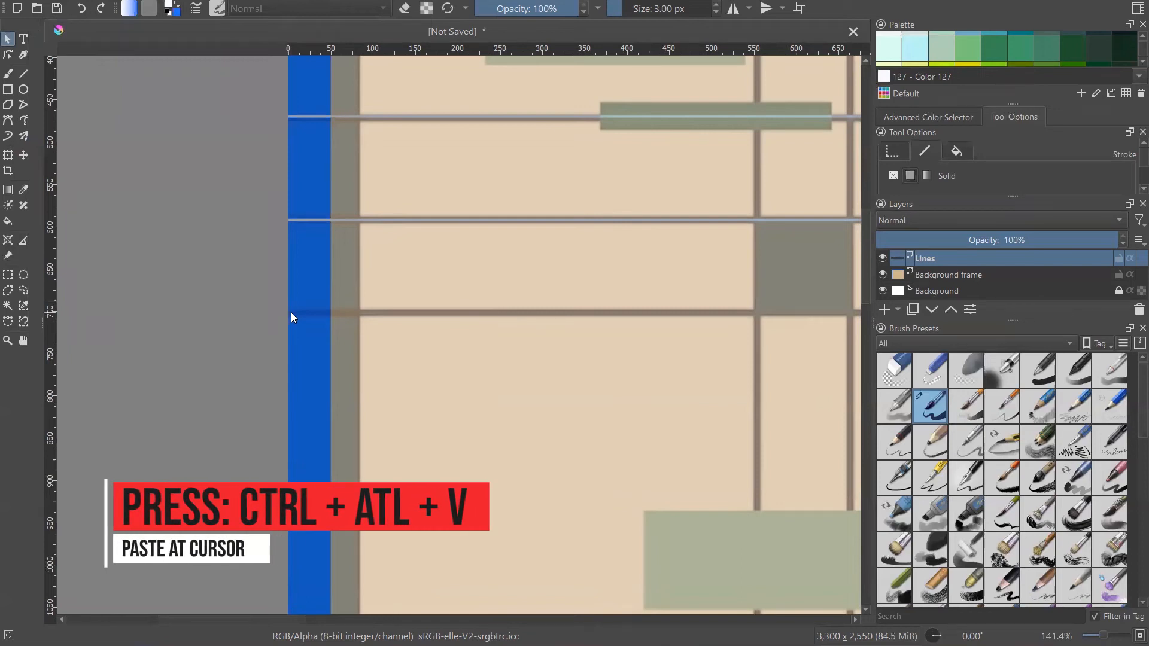
key(ctrl+alt+v)
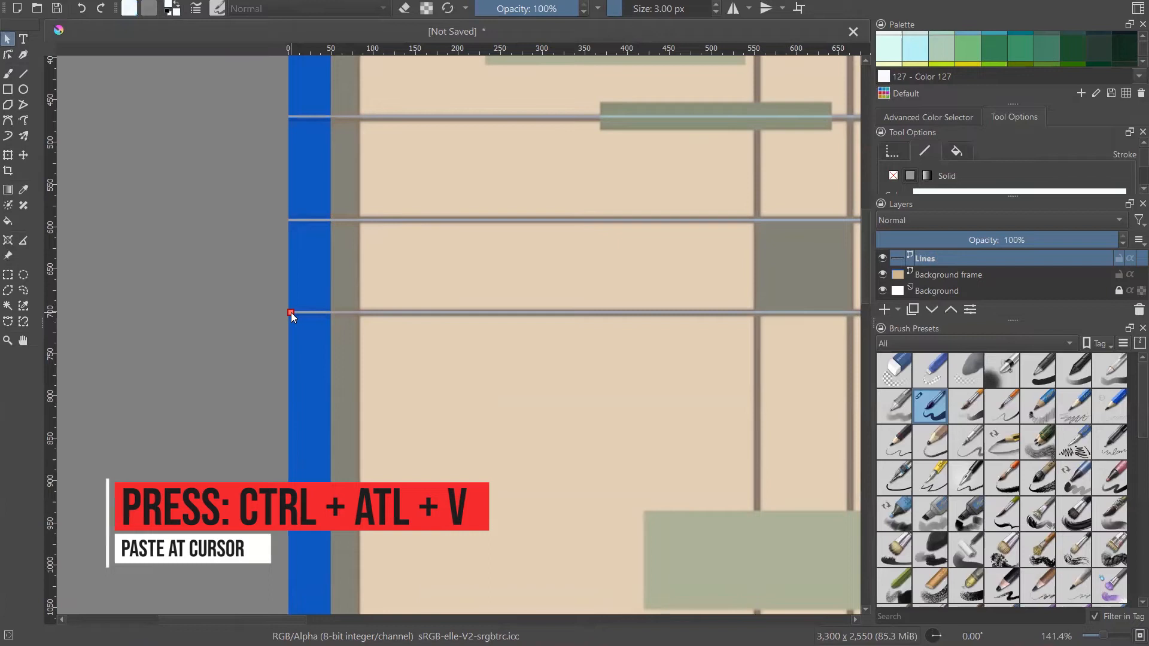
- Paste another copy of the line at the cursor on the left end of the fourth horizontal reference line
scroll(291, 313, down, 4)
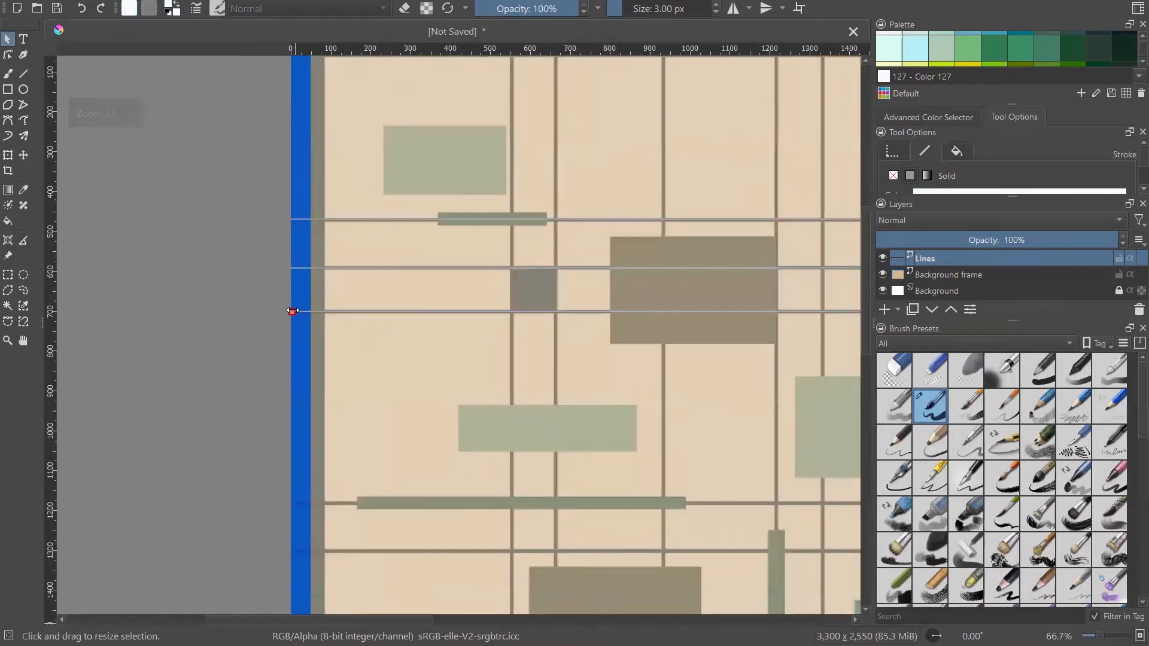
scroll(307, 292, down, 3)
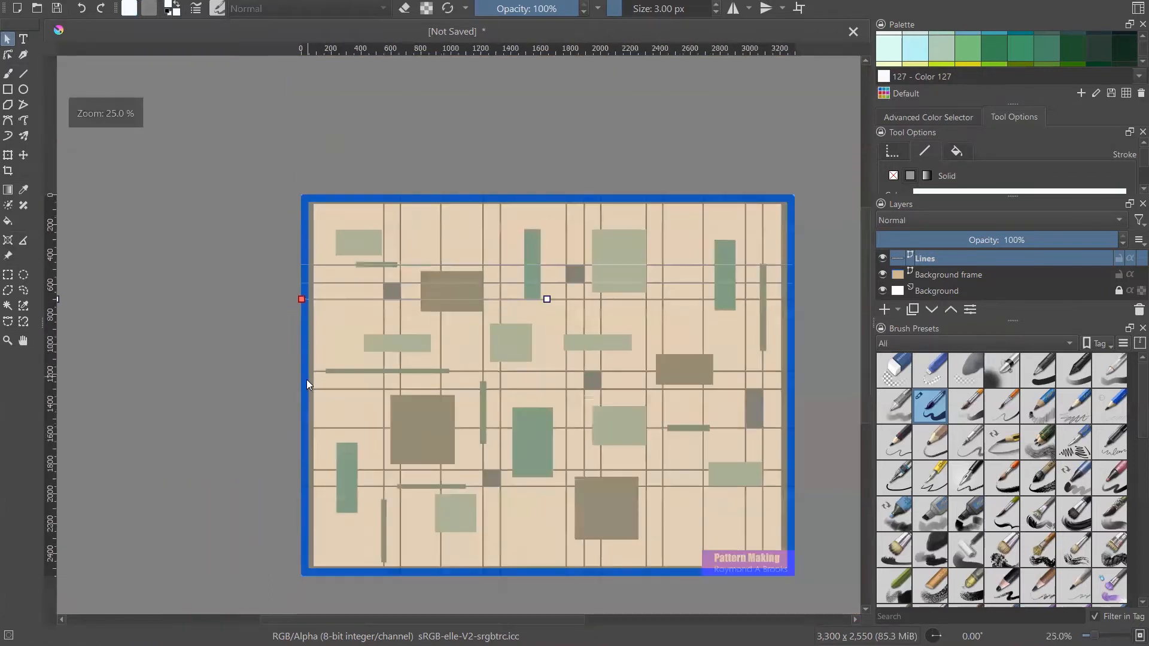
scroll(307, 381, up, 7)
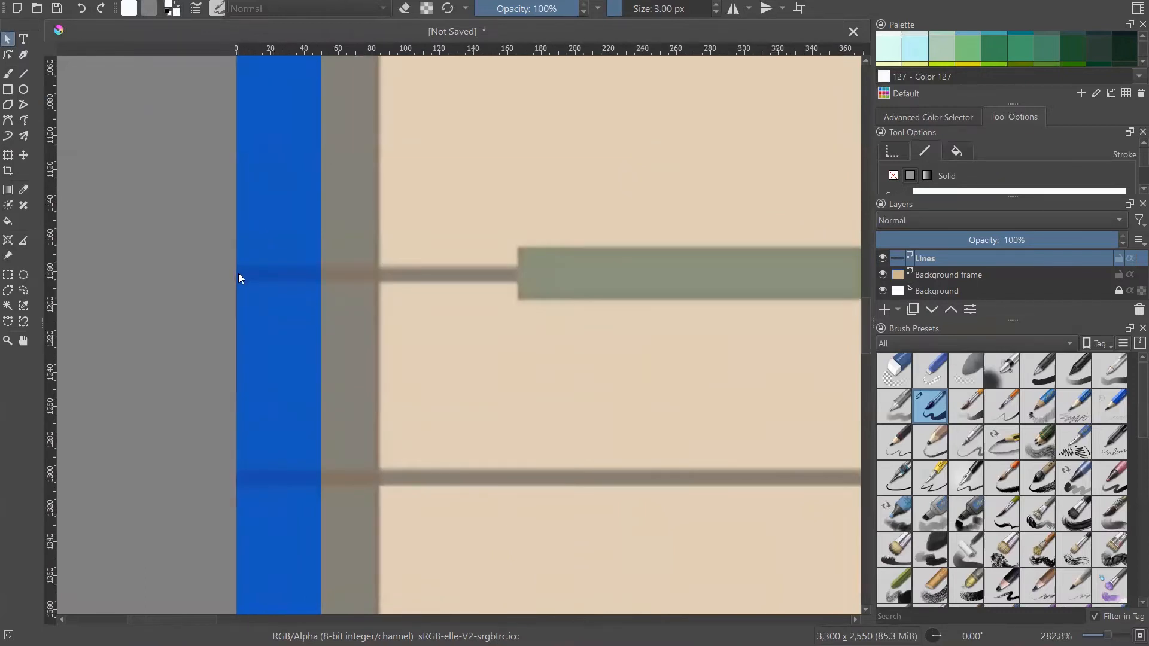
click(238, 273)
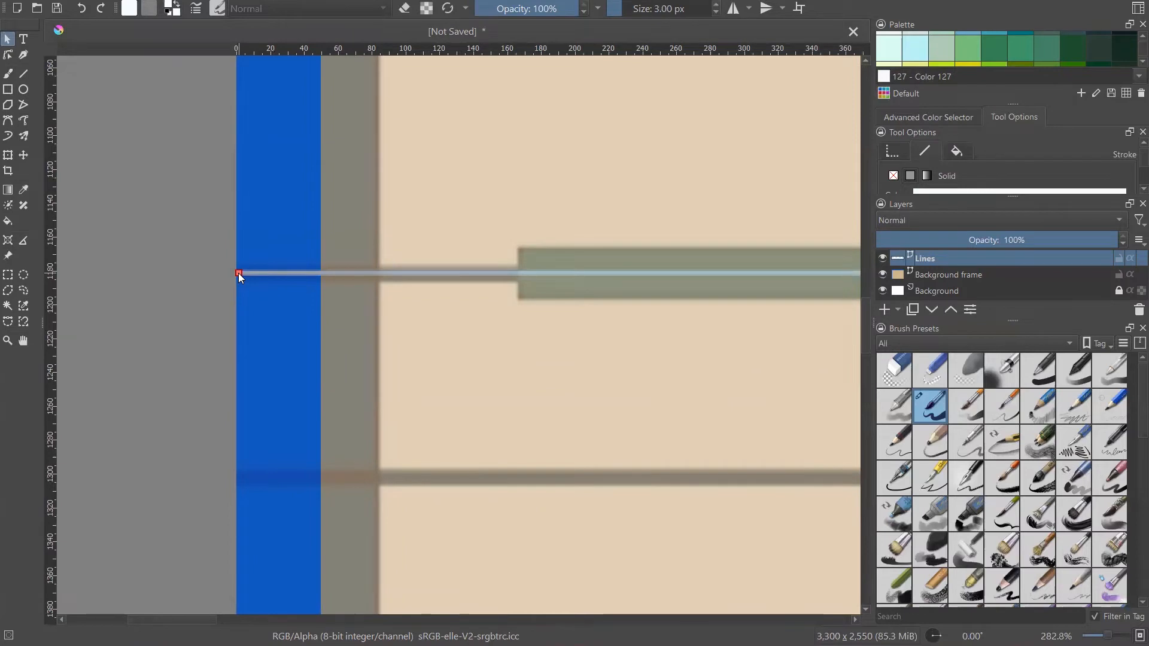
- Paste copies of the white line at the cursor on the left ends of the fifth and sixth horizontal reference lines
scroll(304, 232, down, 1)
scroll(286, 353, up, 2)
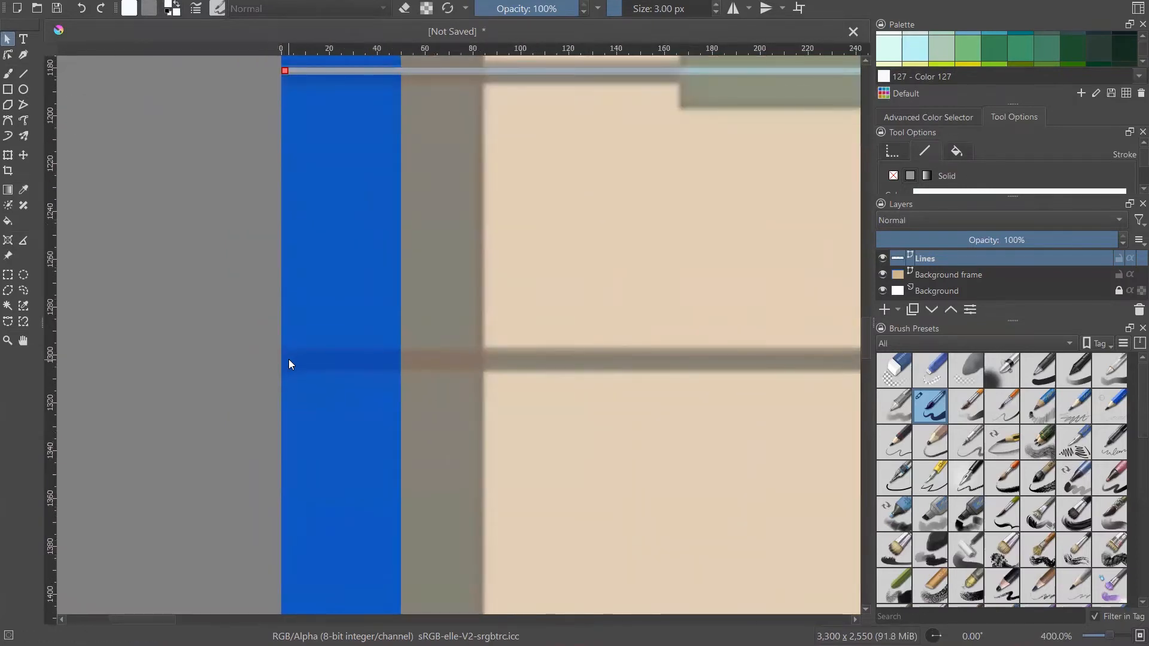
click(289, 360)
scroll(397, 250, down, 1)
scroll(380, 348, up, 3)
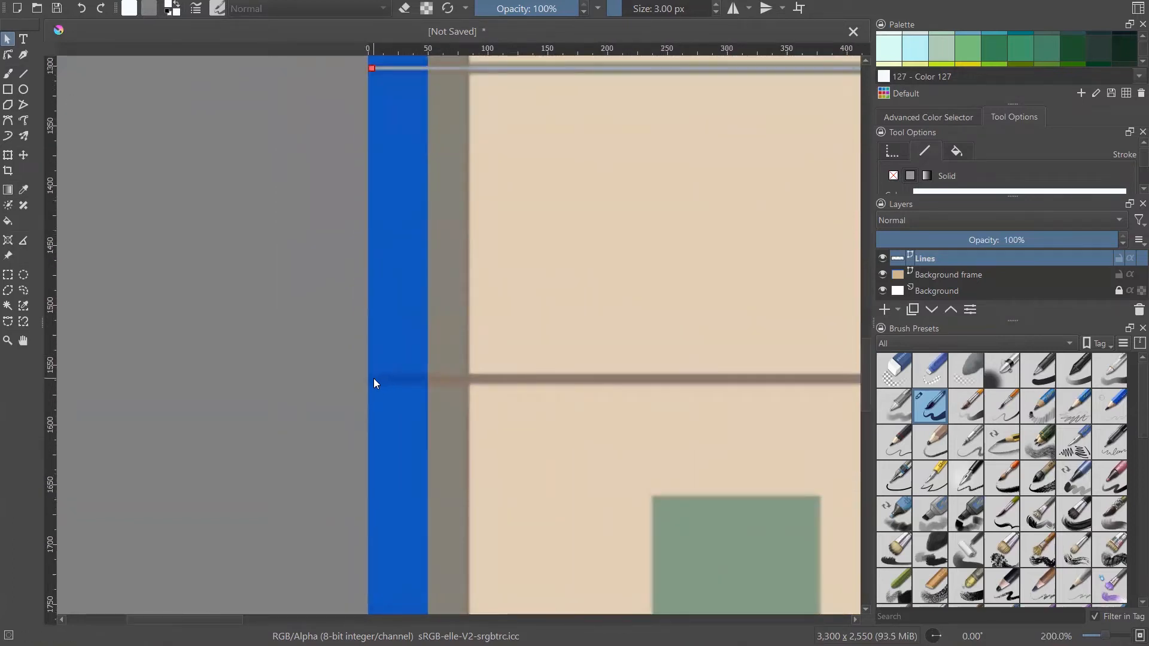
click(374, 380)
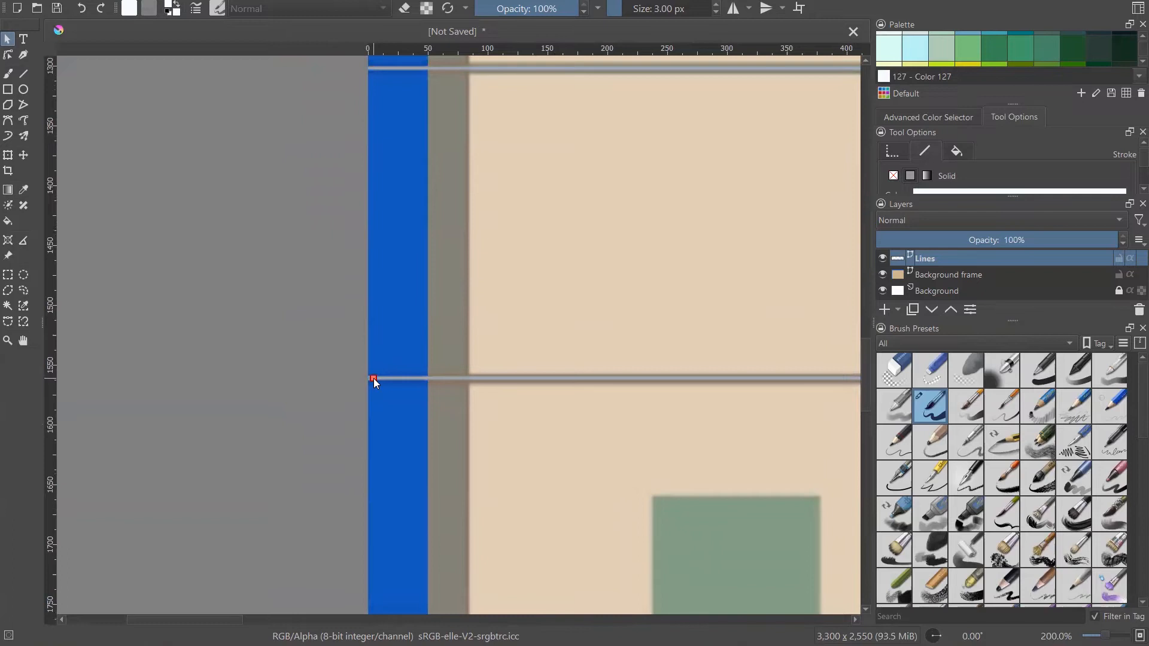
- Paste copies of the white line at the cursor on the left ends of the seventh and eighth horizontal reference lines
scroll(389, 323, down, 6)
scroll(359, 353, up, 5)
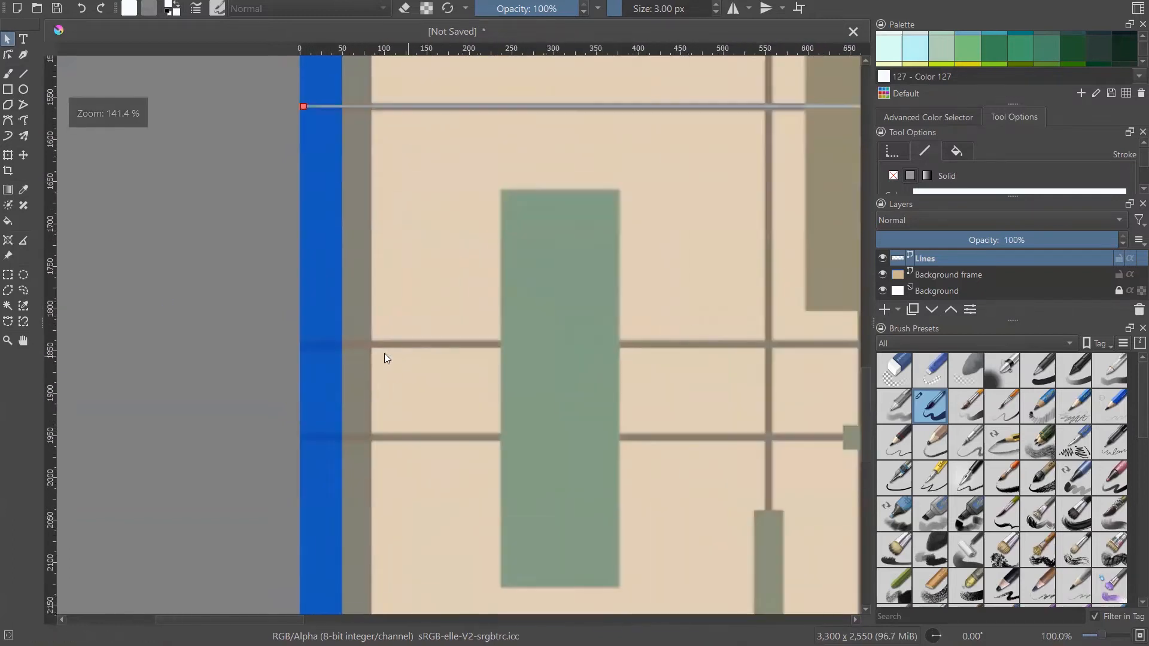
click(305, 344)
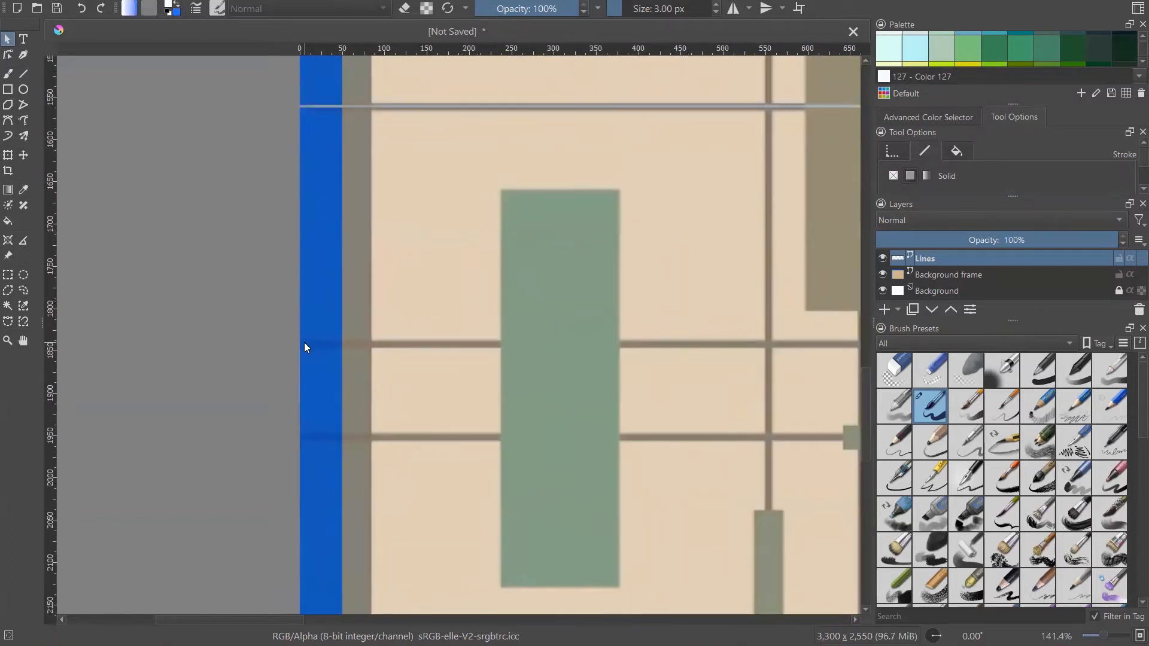
click(304, 343)
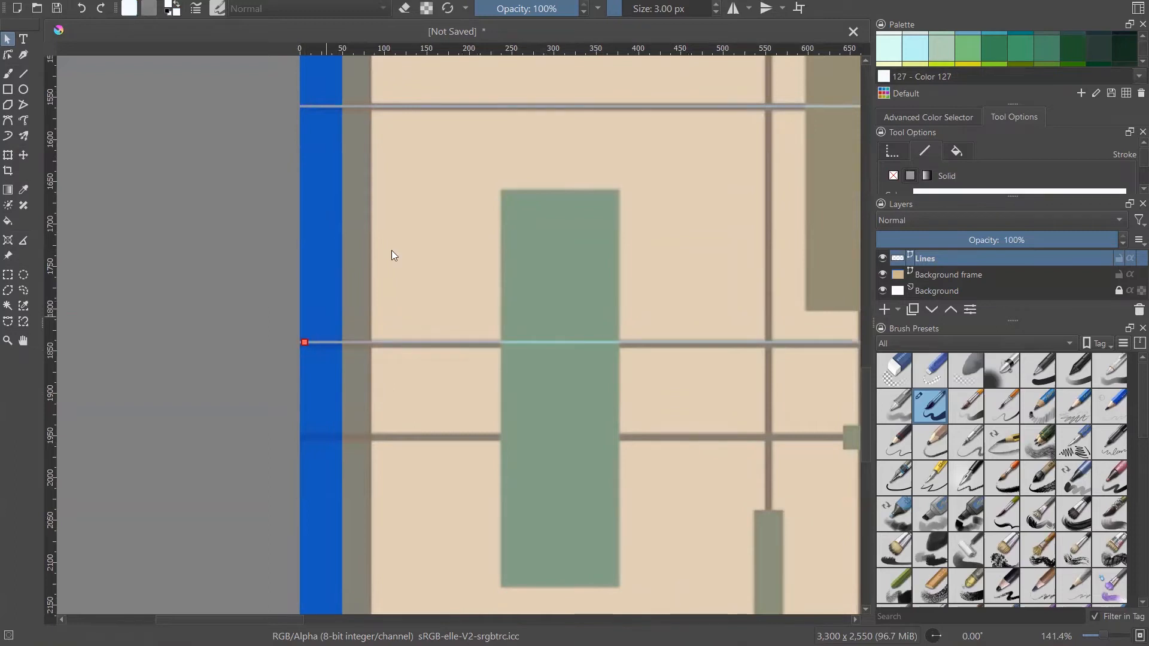
scroll(394, 252, down, 4)
scroll(363, 321, up, 5)
scroll(363, 321, up, 2)
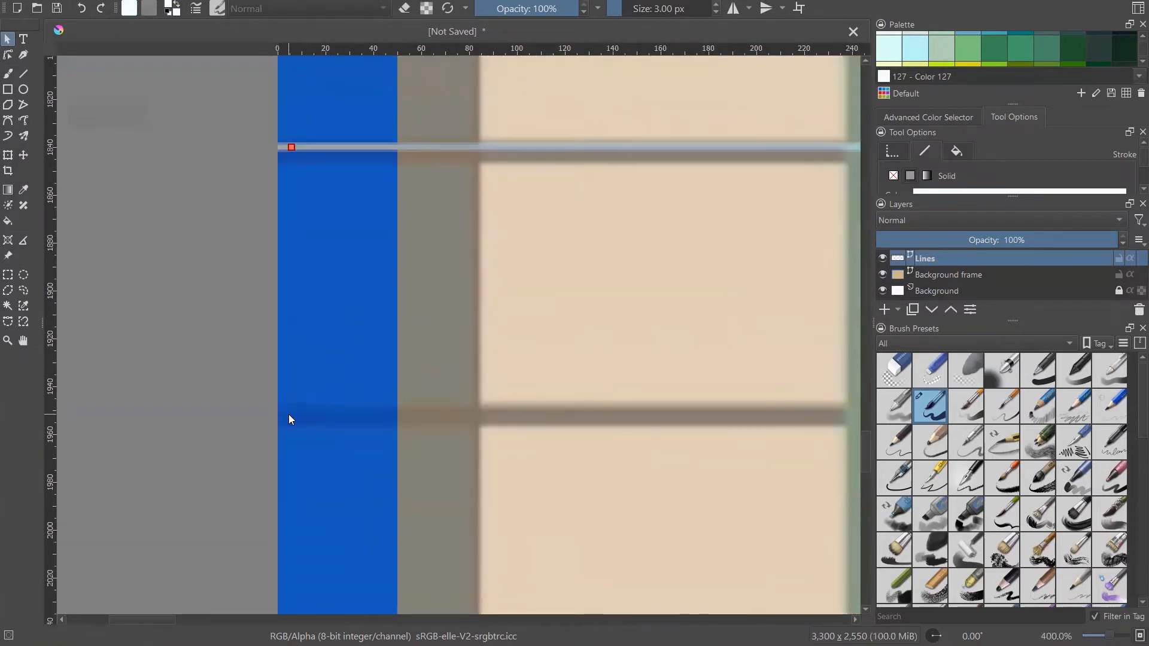
click(288, 417)
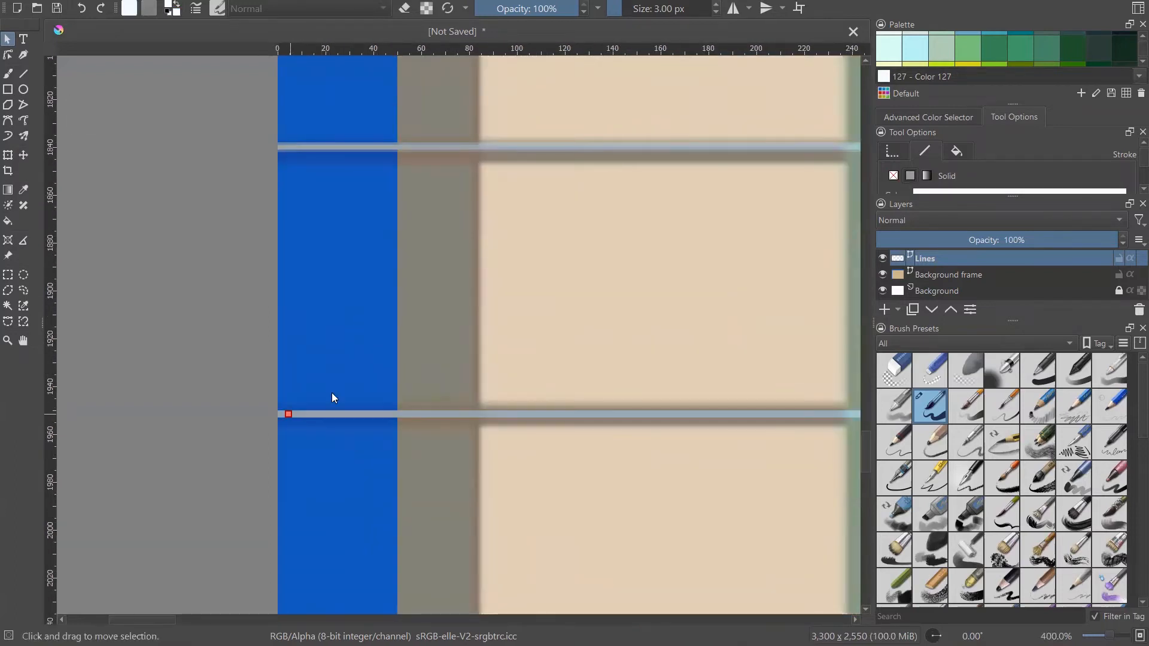
- Stretch the eighth and seventh horizontal white lines from their right ends to the blue border at the canvas's right edge
scroll(422, 257, down, 5)
scroll(309, 490, down, 3)
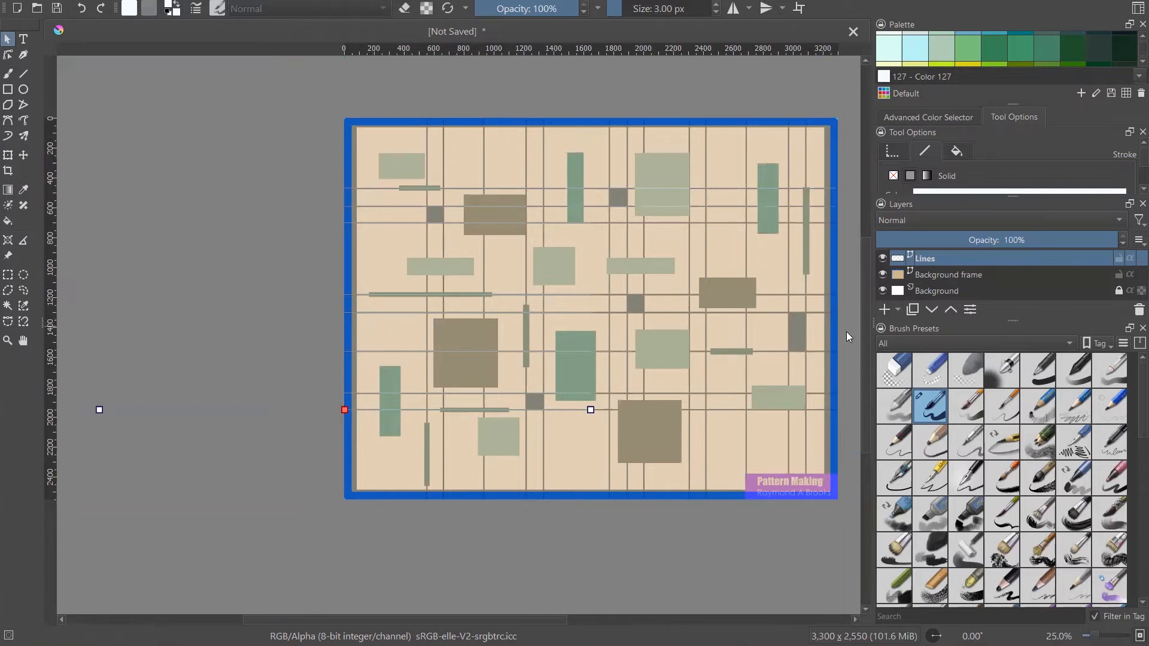
scroll(833, 386, up, 2)
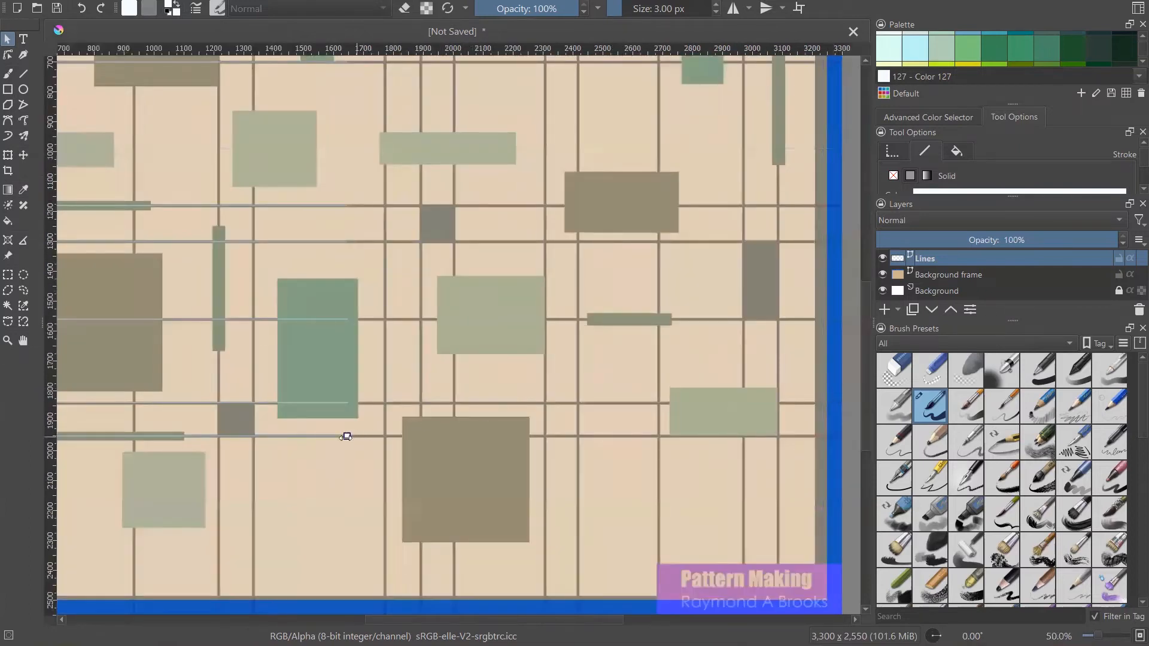
drag(348, 436, 842, 436)
click(346, 403)
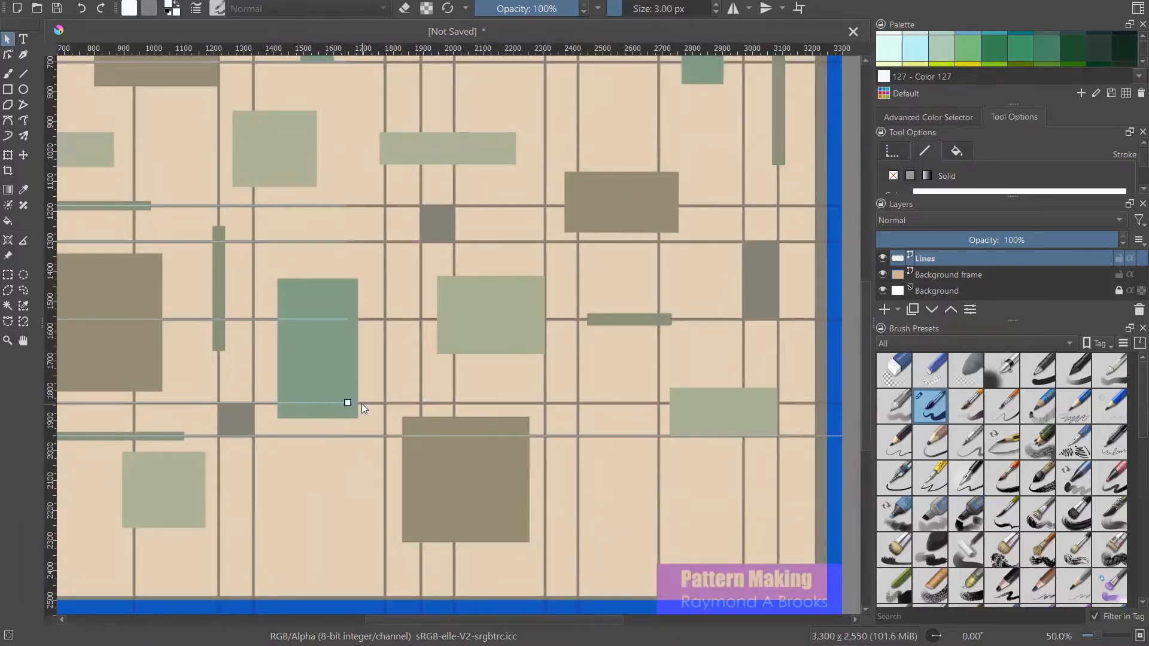
drag(346, 403, 834, 412)
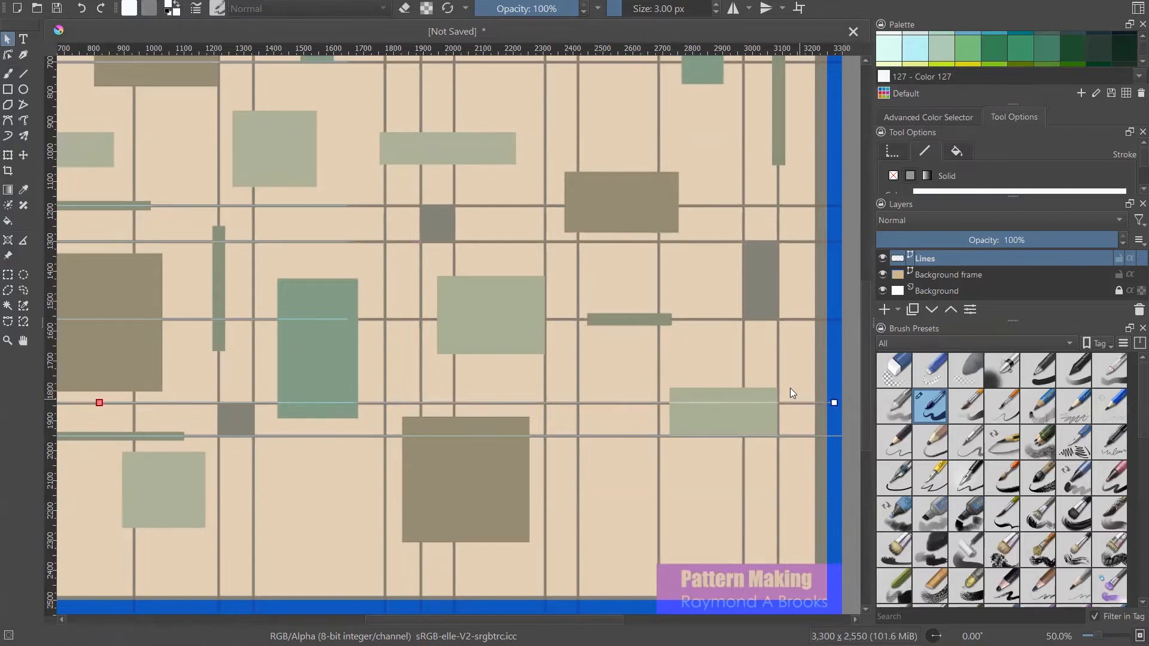
- Select the sixth horizontal white line as a shape and stretch its right end to the blue border at the canvas's right edge
scroll(789, 386, down, 2)
scroll(789, 386, up, 1)
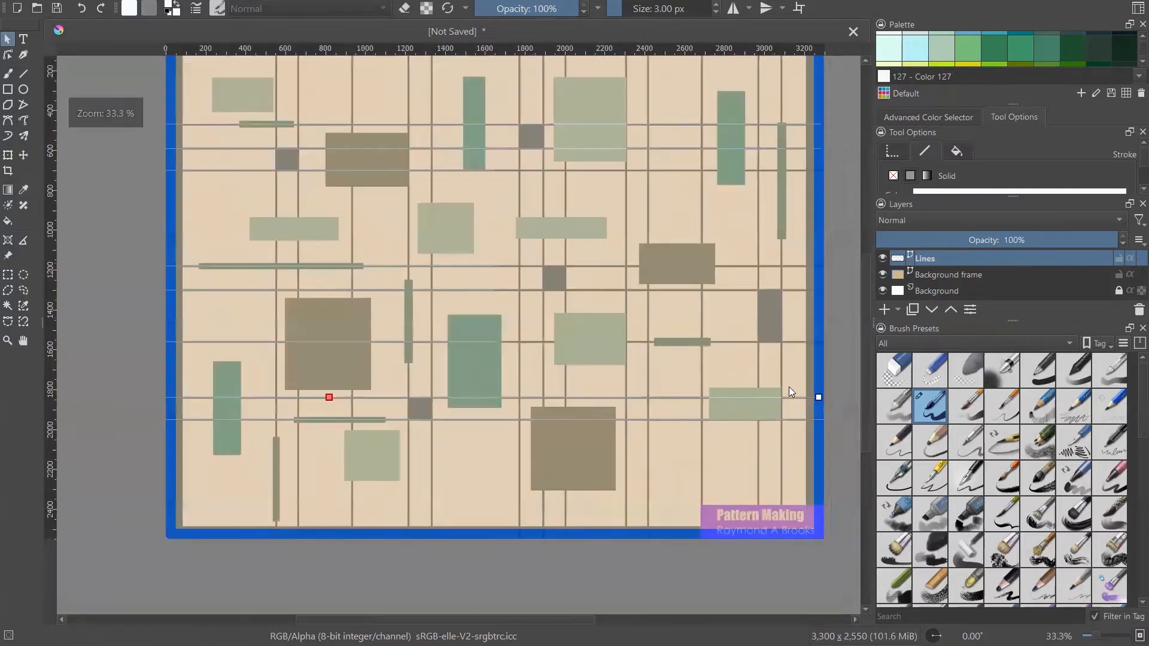
click(440, 340)
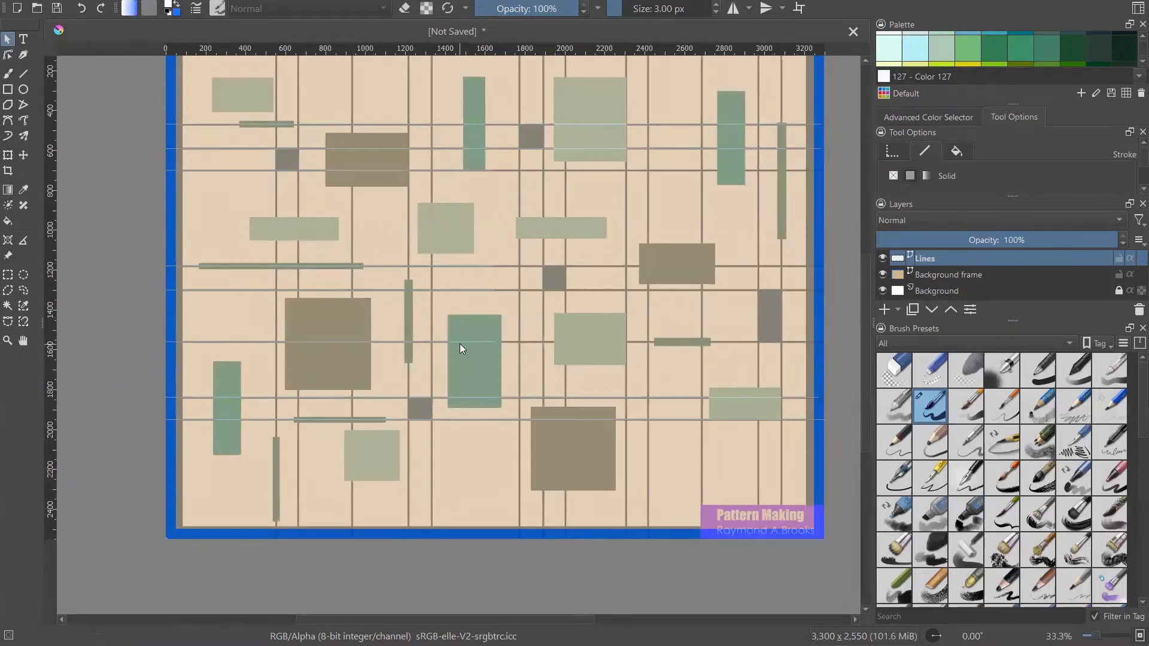
double_click(462, 341)
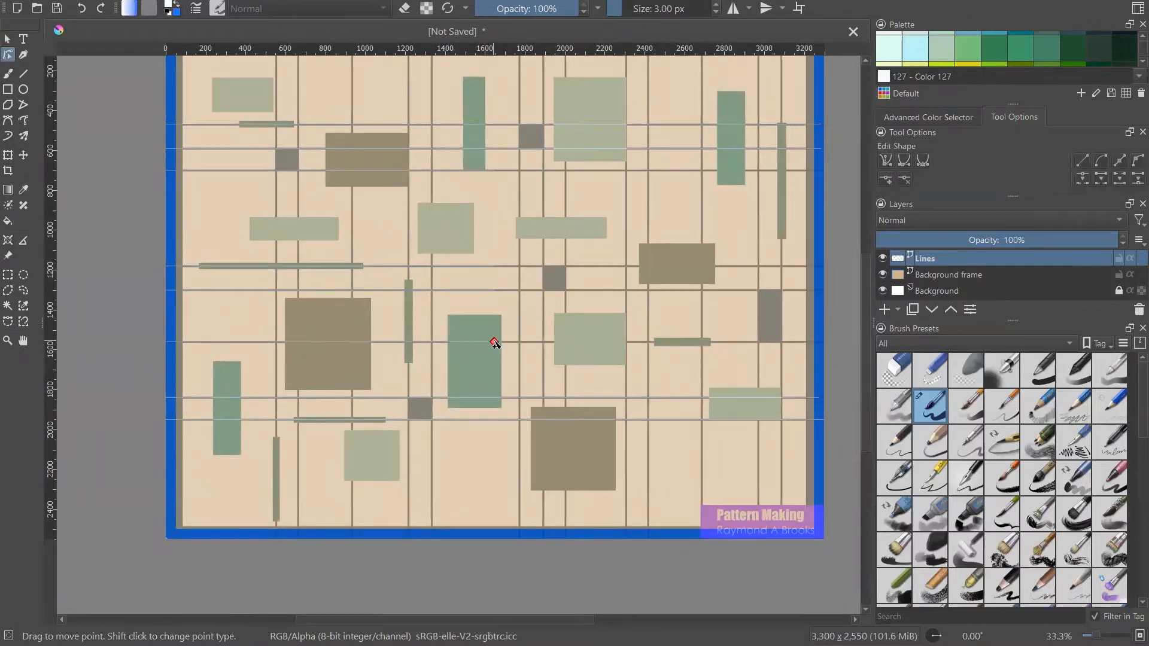
scroll(494, 343, up, 2)
click(8, 38)
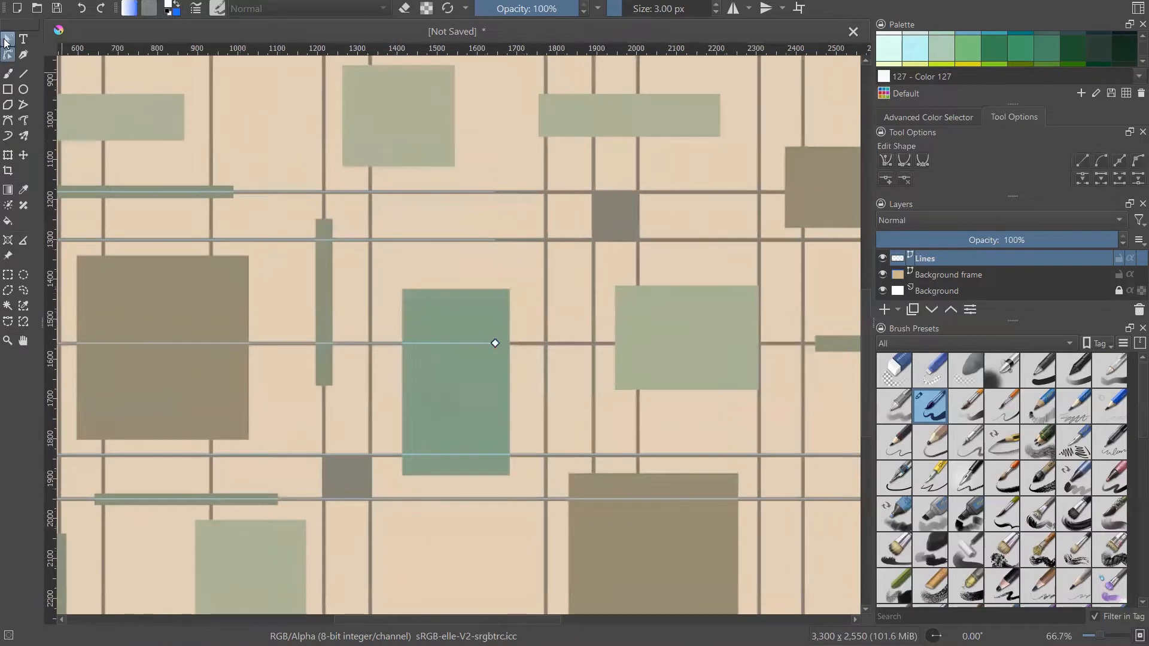
drag(496, 343, 744, 342)
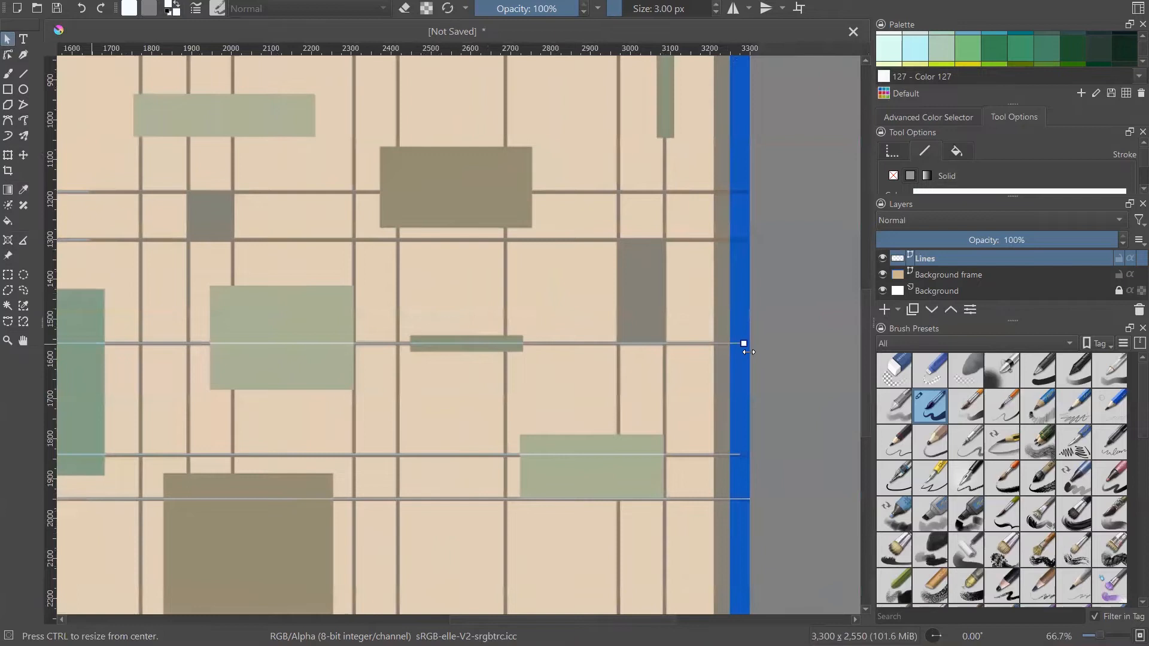
- Stretch the fifth and fourth horizontal white lines from their right ends to the canvas's right edge
scroll(803, 335, down, 2)
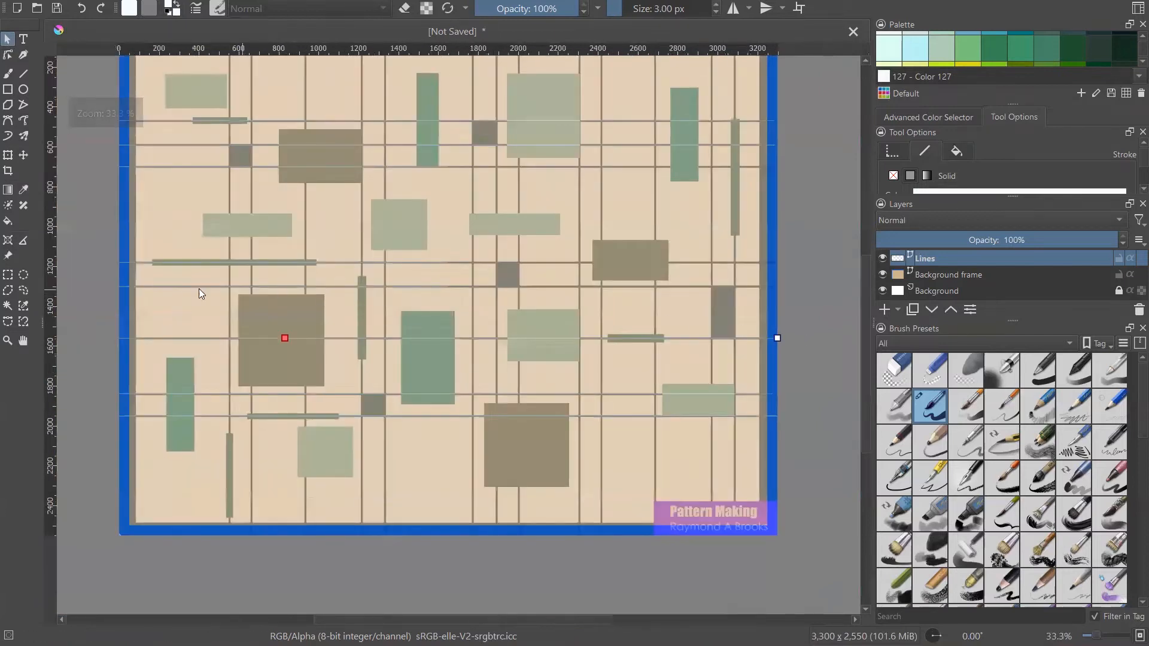
click(171, 265)
click(222, 287)
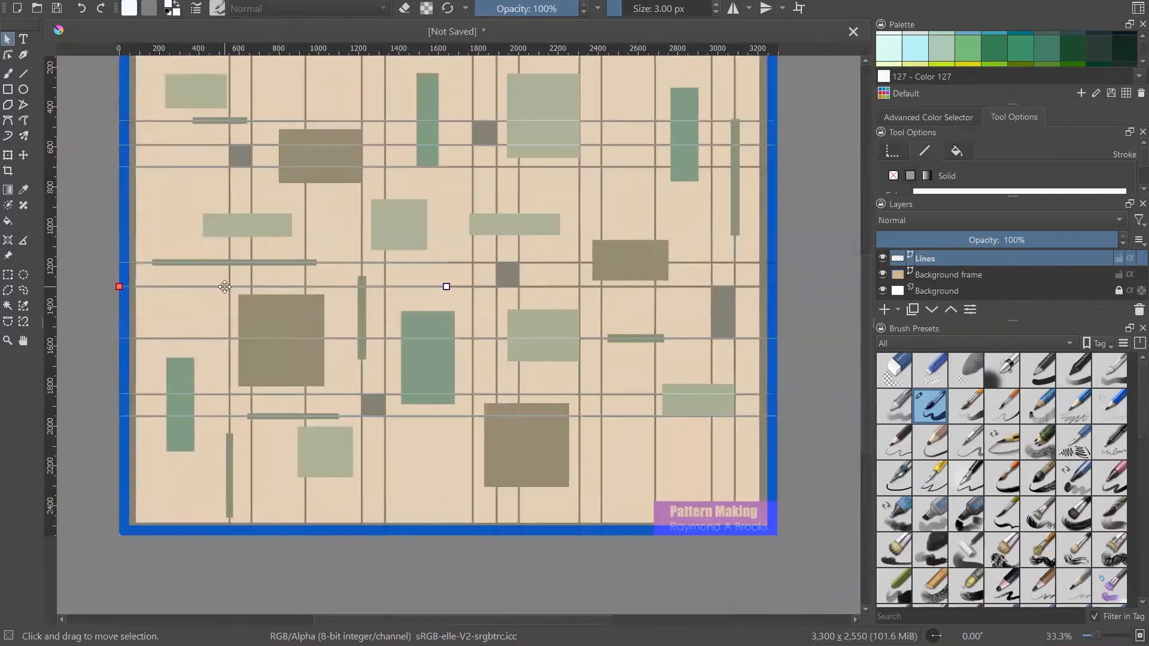
drag(650, 292, 775, 288)
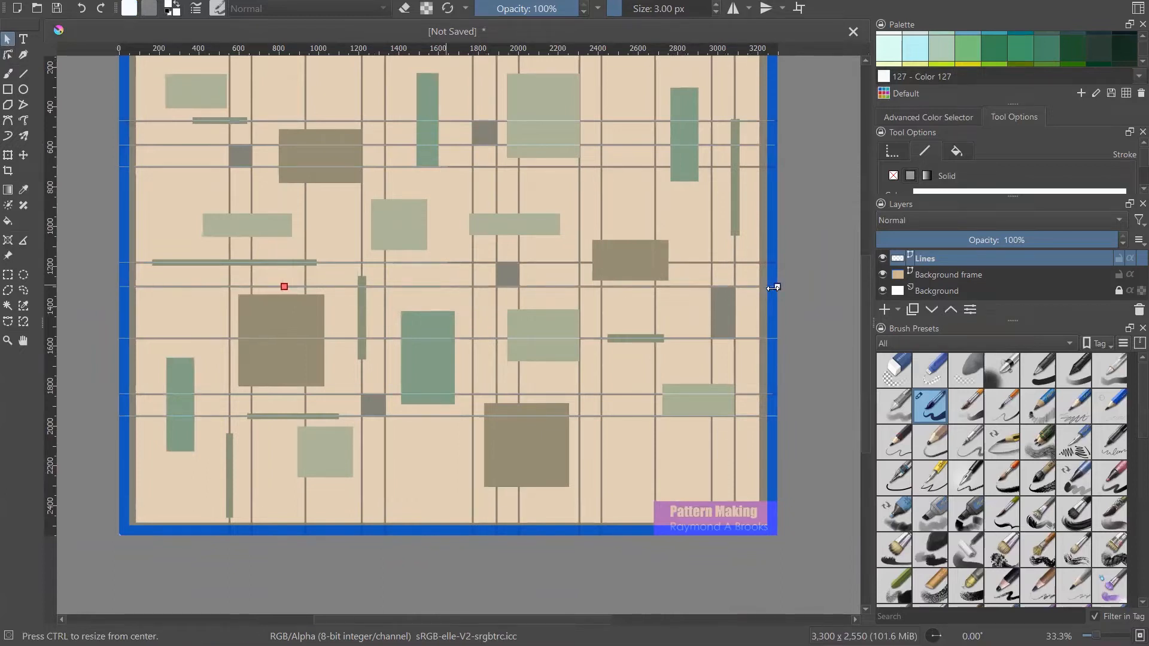
click(305, 264)
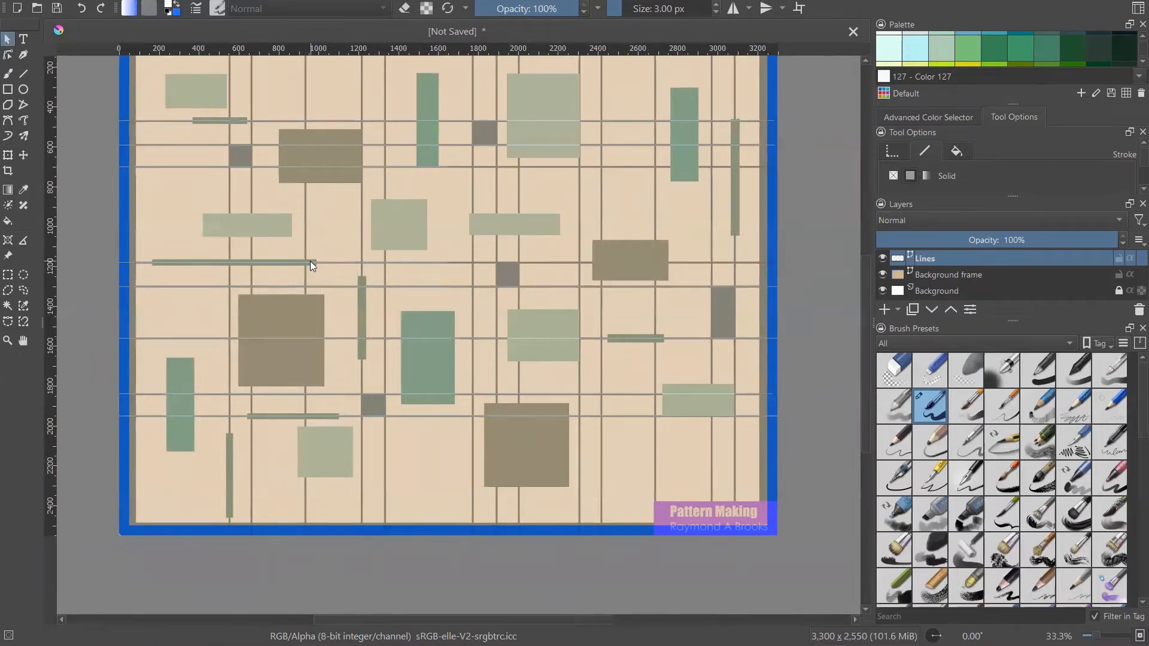
click(288, 263)
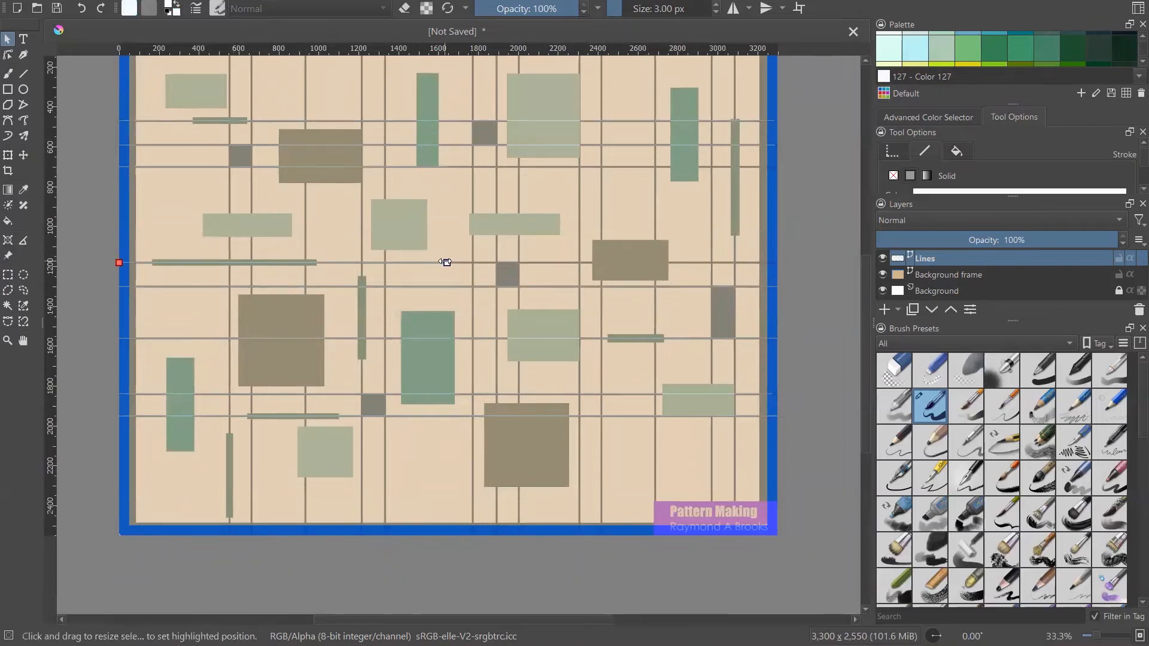
drag(622, 277, 771, 291)
- Stretch the third horizontal white line's right end to the canvas's right edge and deselect the line
click(351, 167)
drag(443, 166, 777, 167)
scroll(422, 142, up, 1)
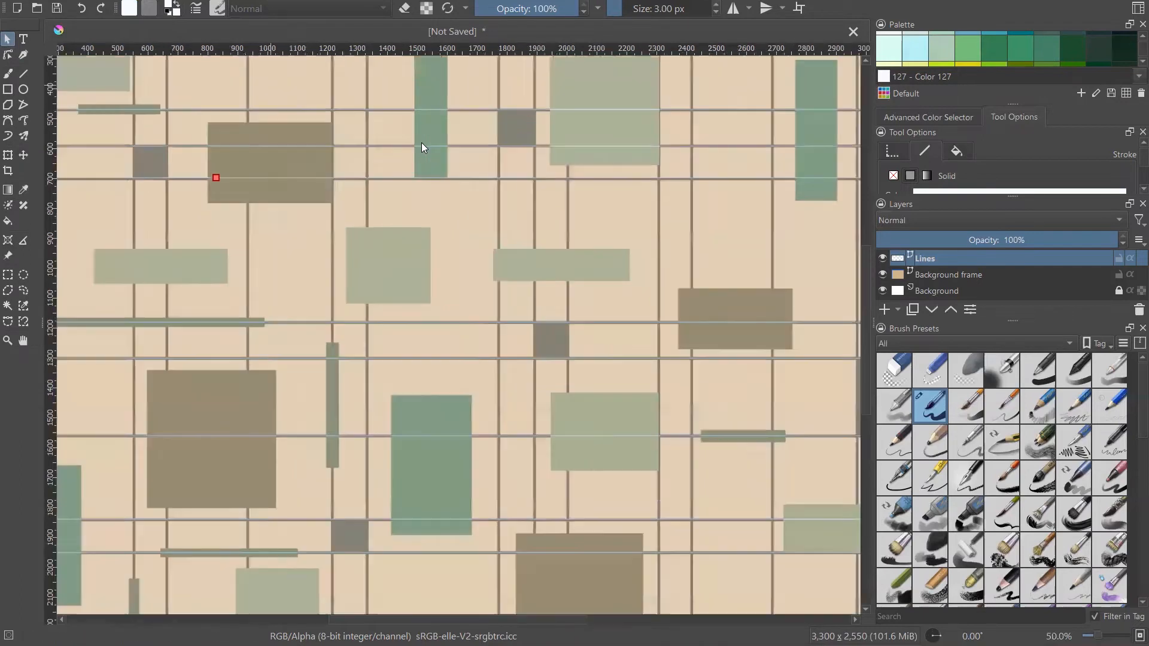
scroll(422, 143, down, 3)
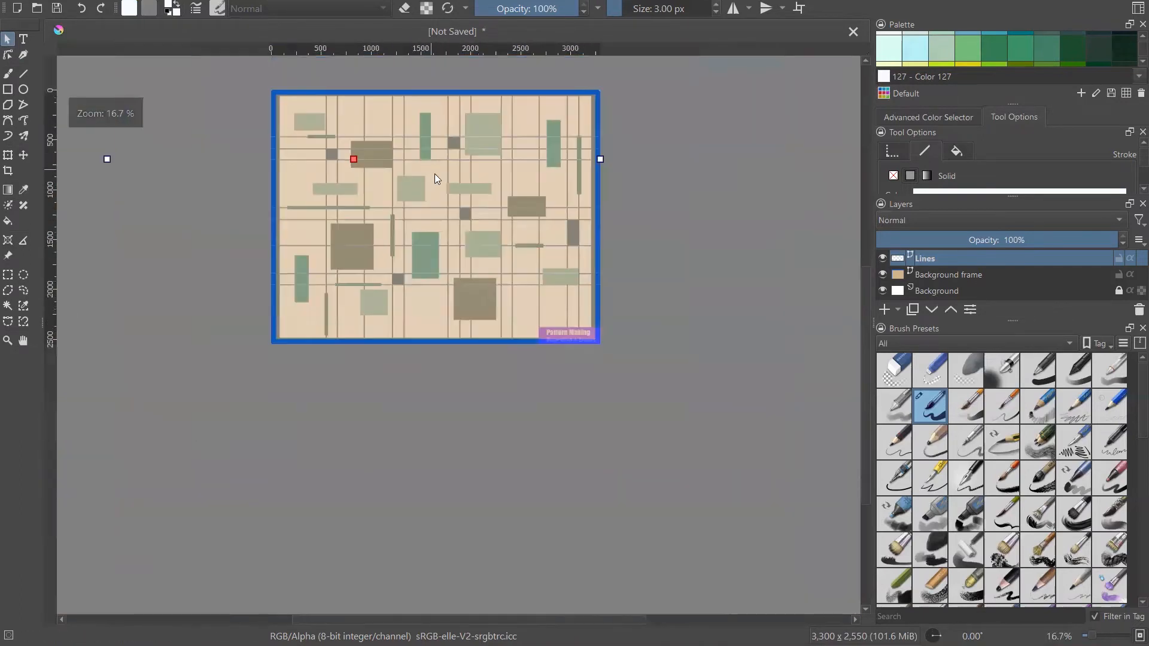
click(697, 164)
scroll(661, 169, up, 2)
scroll(661, 169, down, 3)
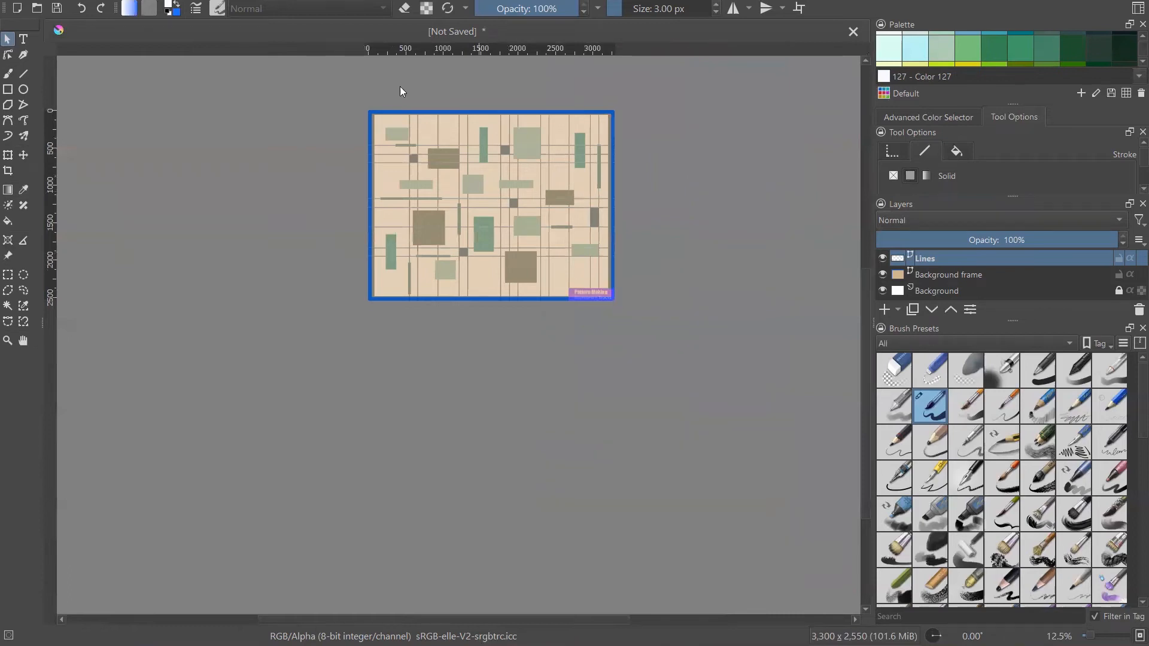
scroll(397, 86, up, 2)
- Lower the reference image's opacity to 1 % and deselect it to inspect the white lines on their own
click(9, 256)
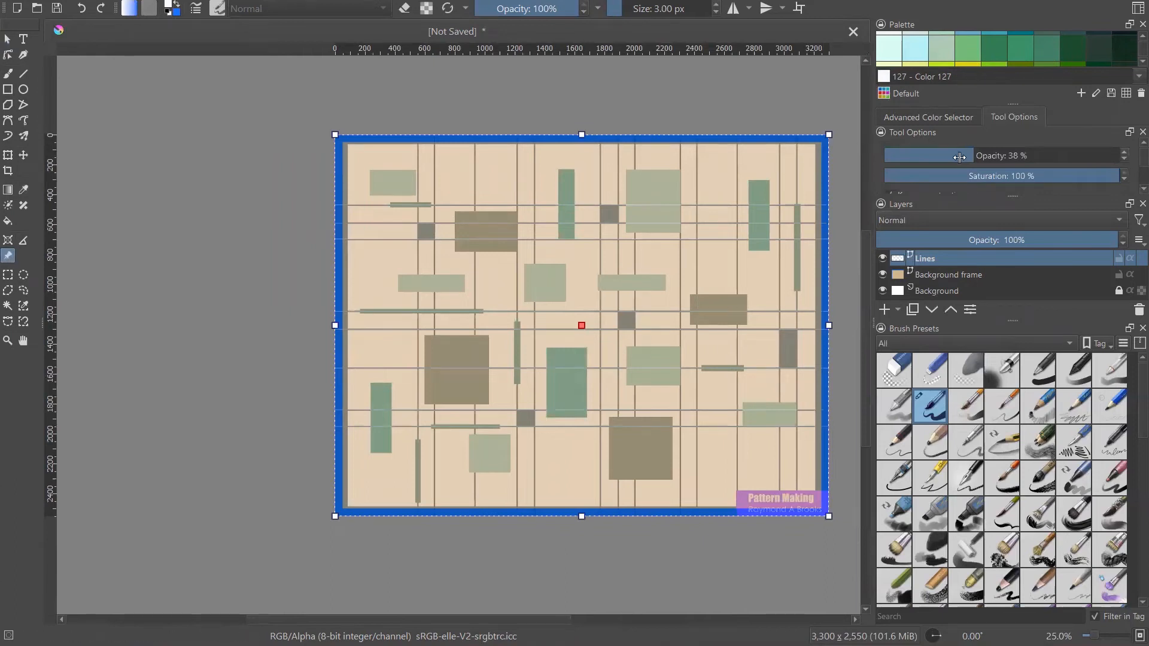
drag(965, 156, 885, 155)
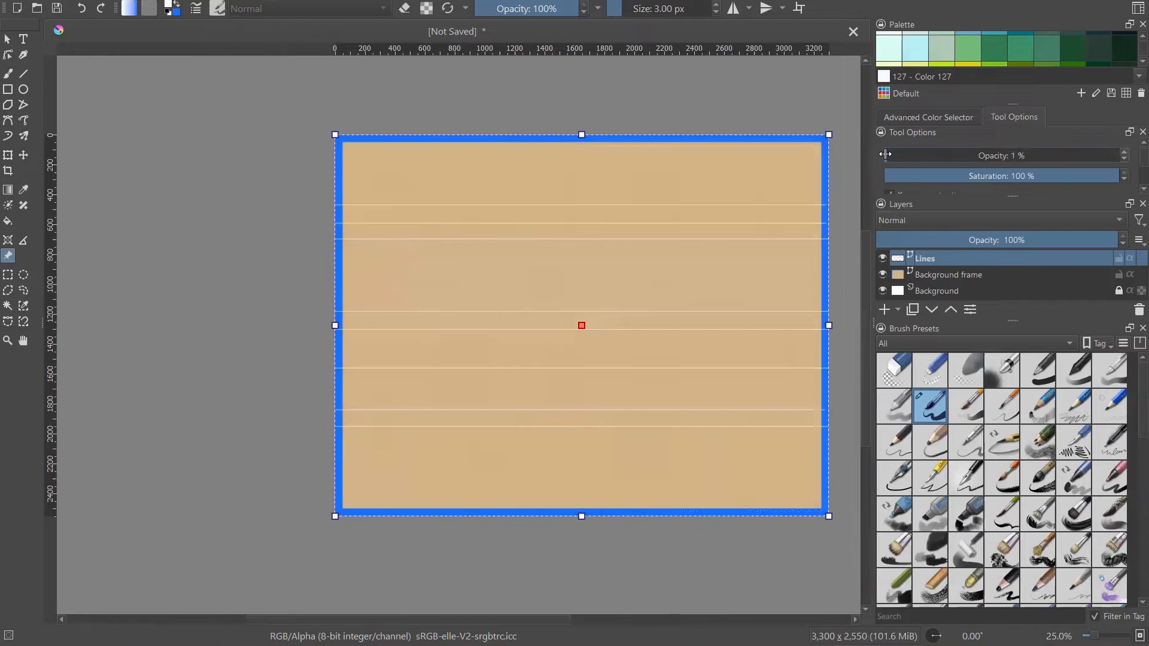
click(798, 111)
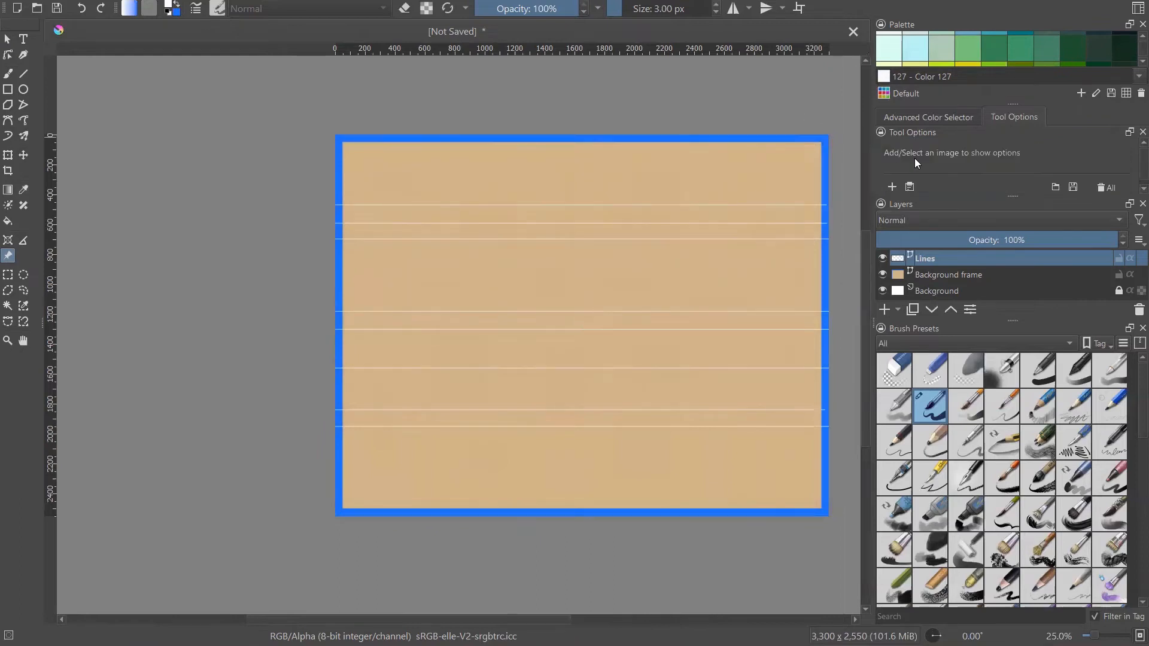
- Set the reference image's opacity to 20 % and deselect the image
click(719, 180)
drag(920, 154, 933, 156)
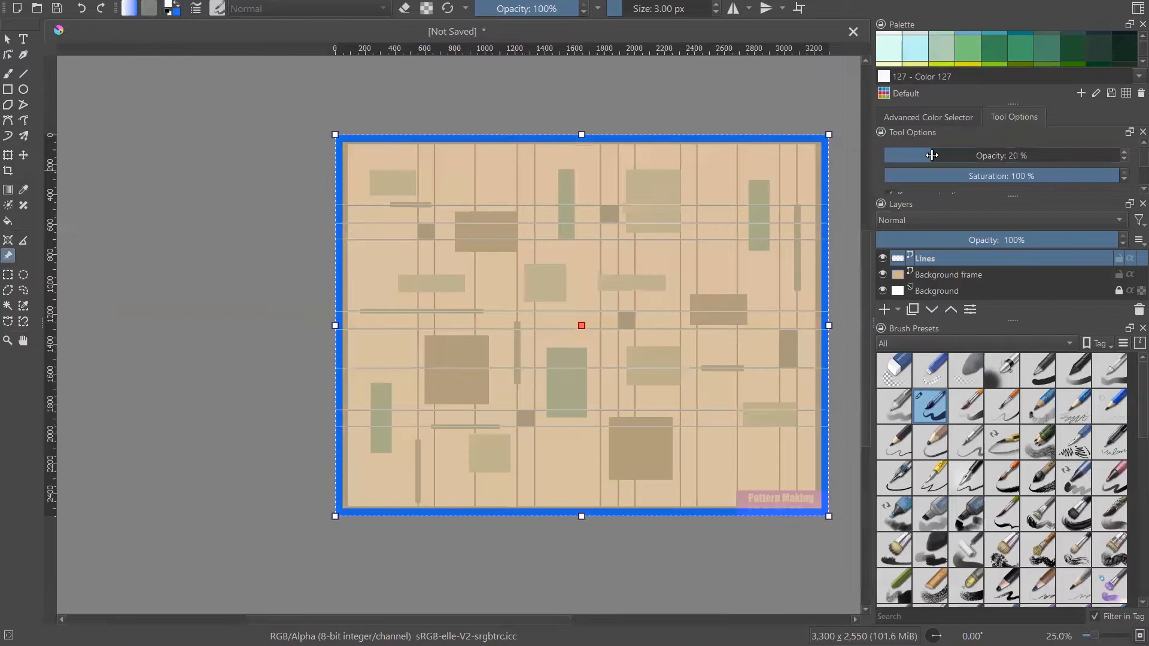
click(851, 182)
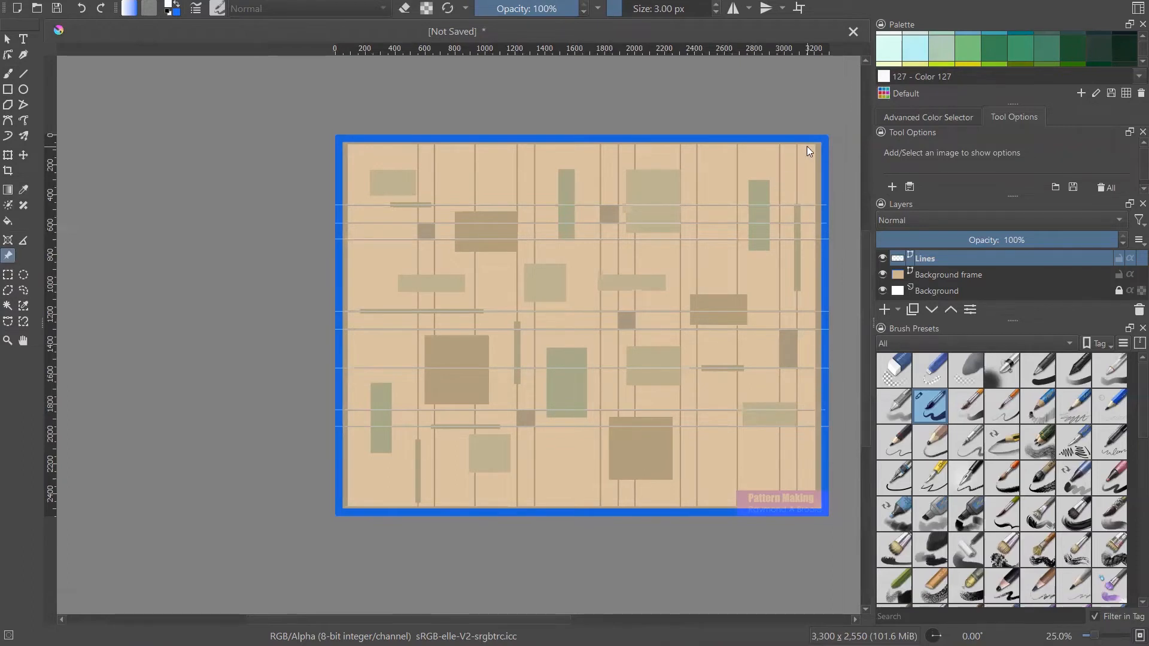
- Draw a vertical white line about 2544 px long over the first vertical reference line, from the canvas's top edge to its bottom edge
click(24, 72)
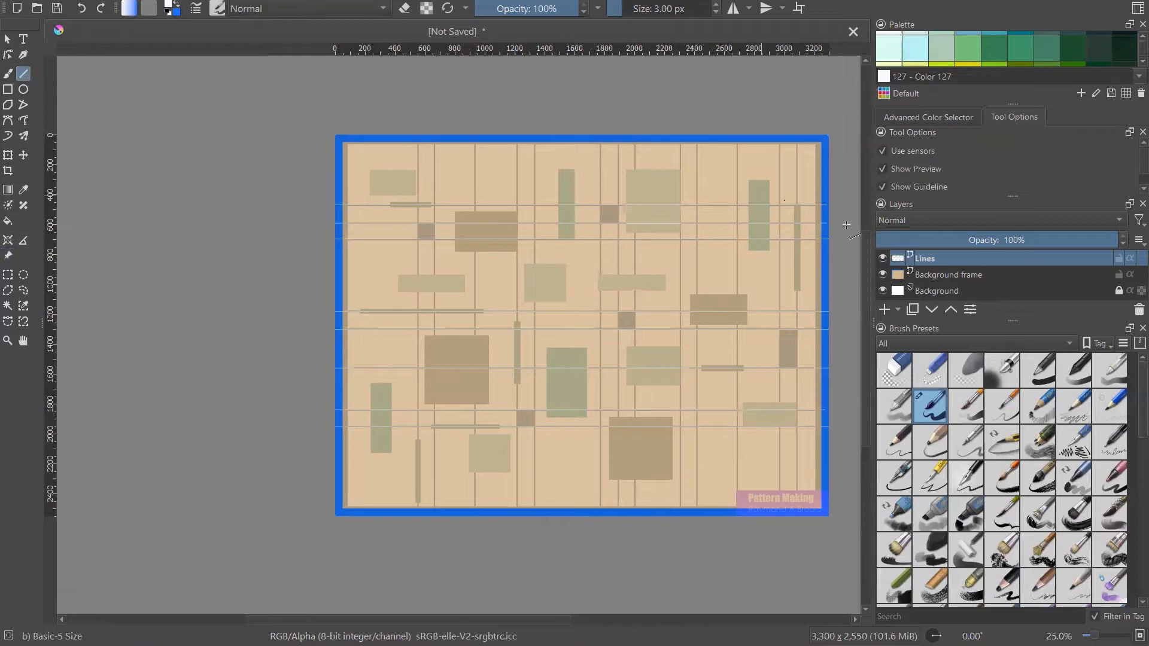
mouse_move(901, 256)
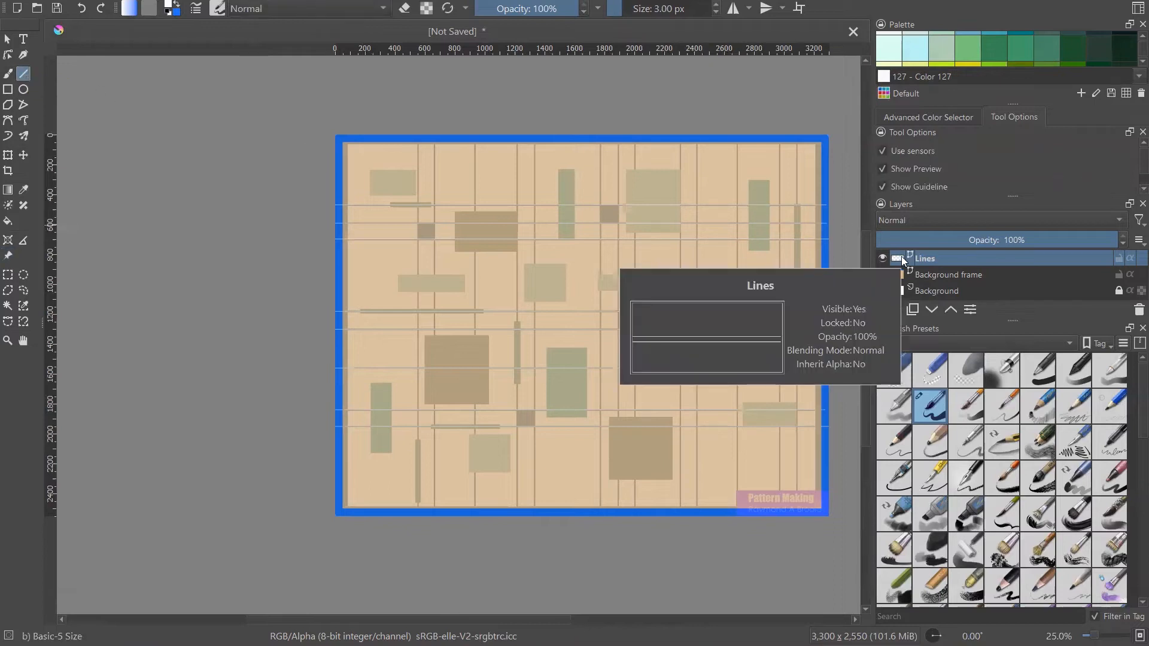
scroll(419, 144, up, 3)
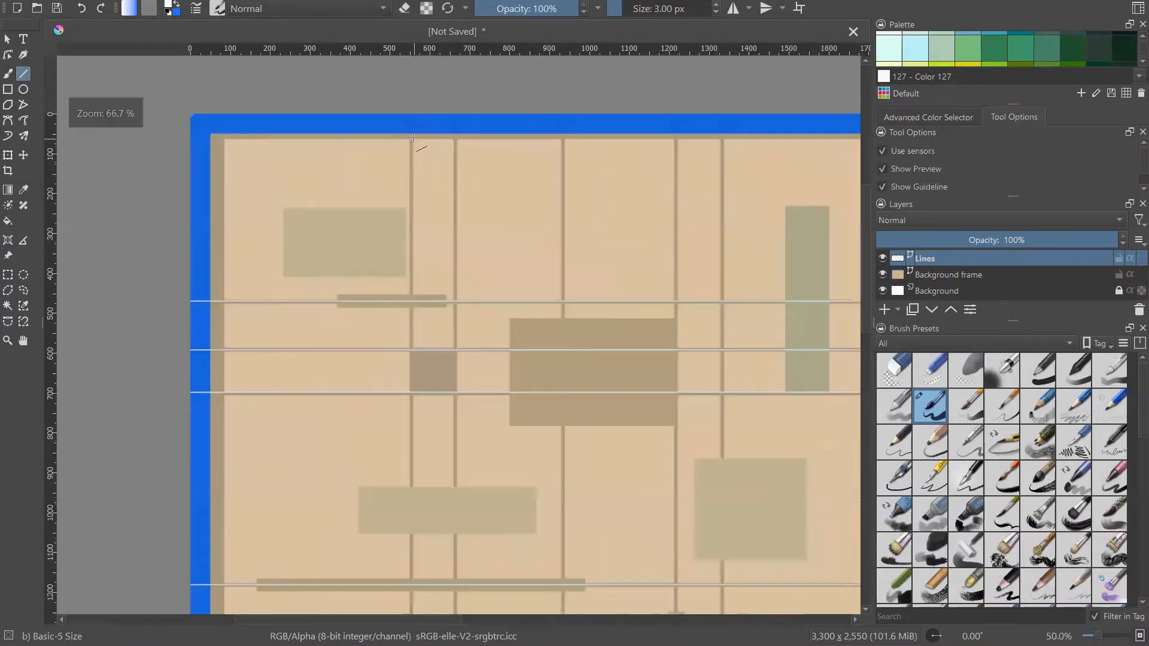
mouse_move(410, 115)
mouse_down()
mouse_move(410, 616)
mouse_move(435, 626)
mouse_move(438, 263)
mouse_move(416, 144)
mouse_up()
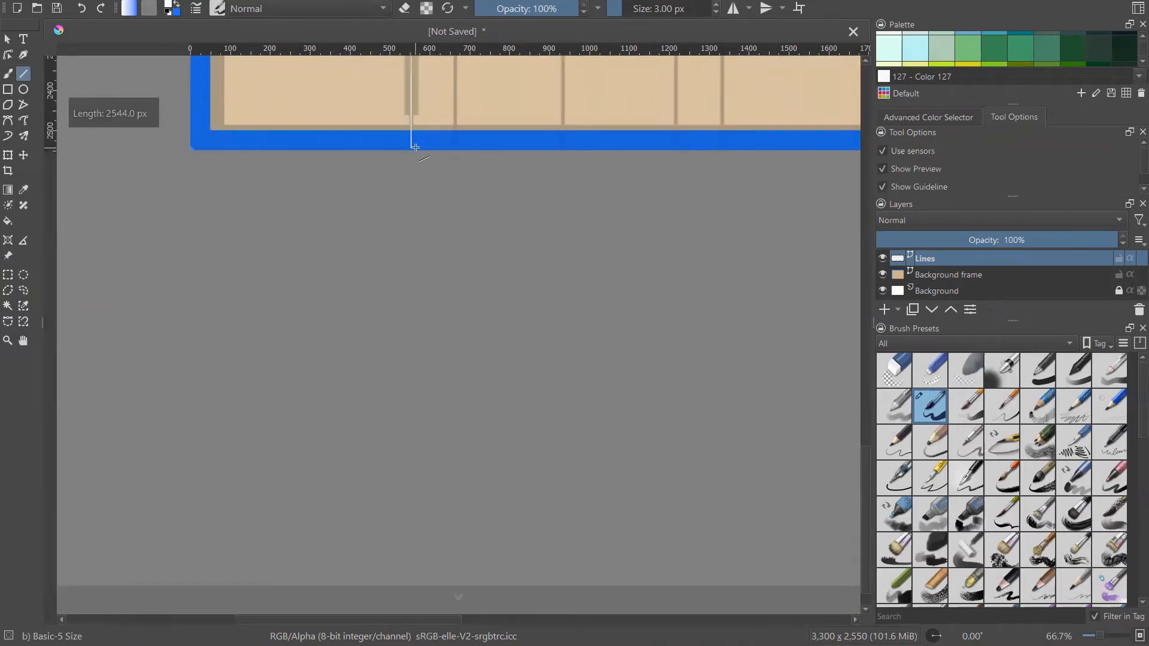
scroll(407, 144, up, 3)
scroll(407, 144, down, 7)
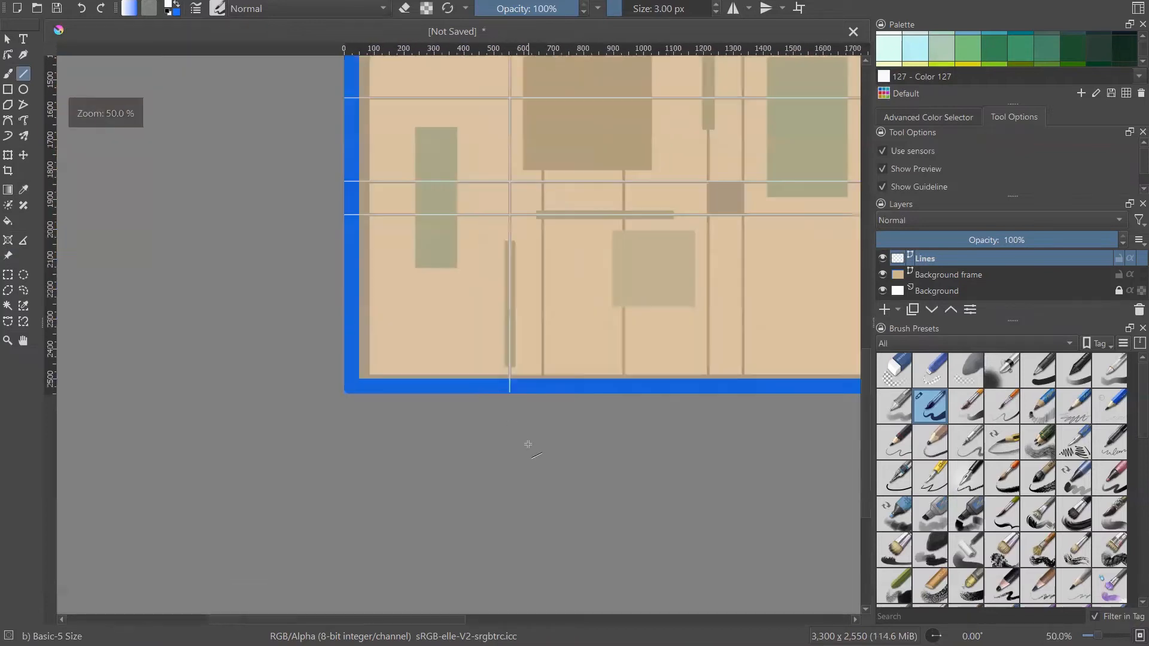
- Copy the first vertical white line and paste it at the canvas's top edge on the second and third vertical reference lines
scroll(531, 245, up, 2)
scroll(531, 245, up, 5)
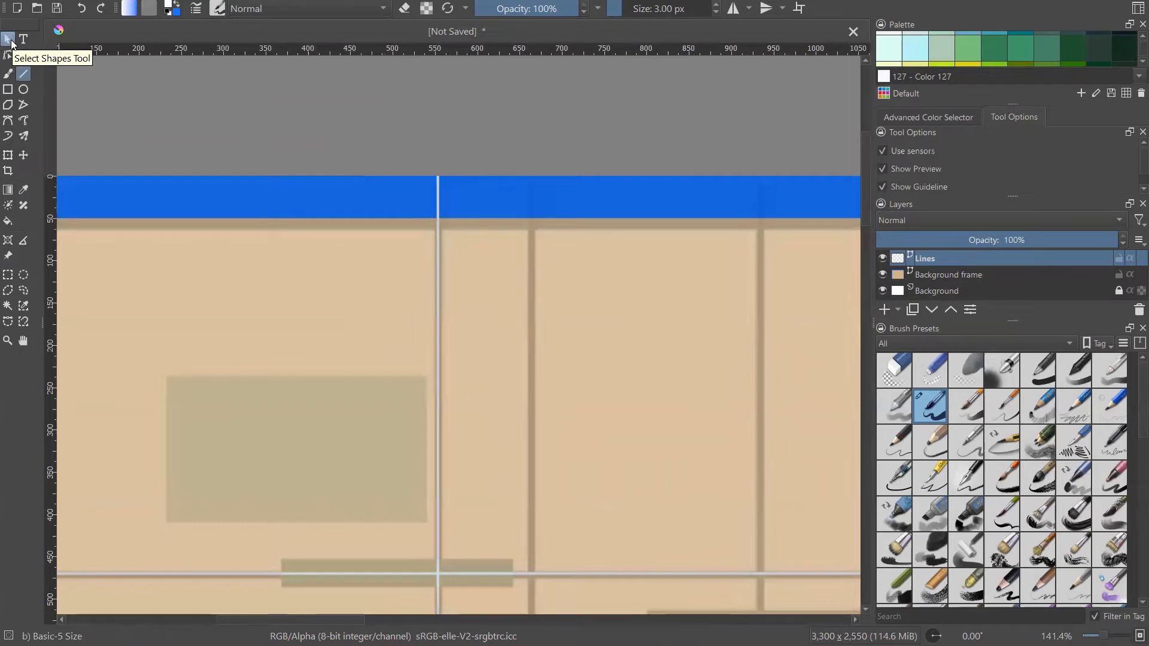
click(11, 41)
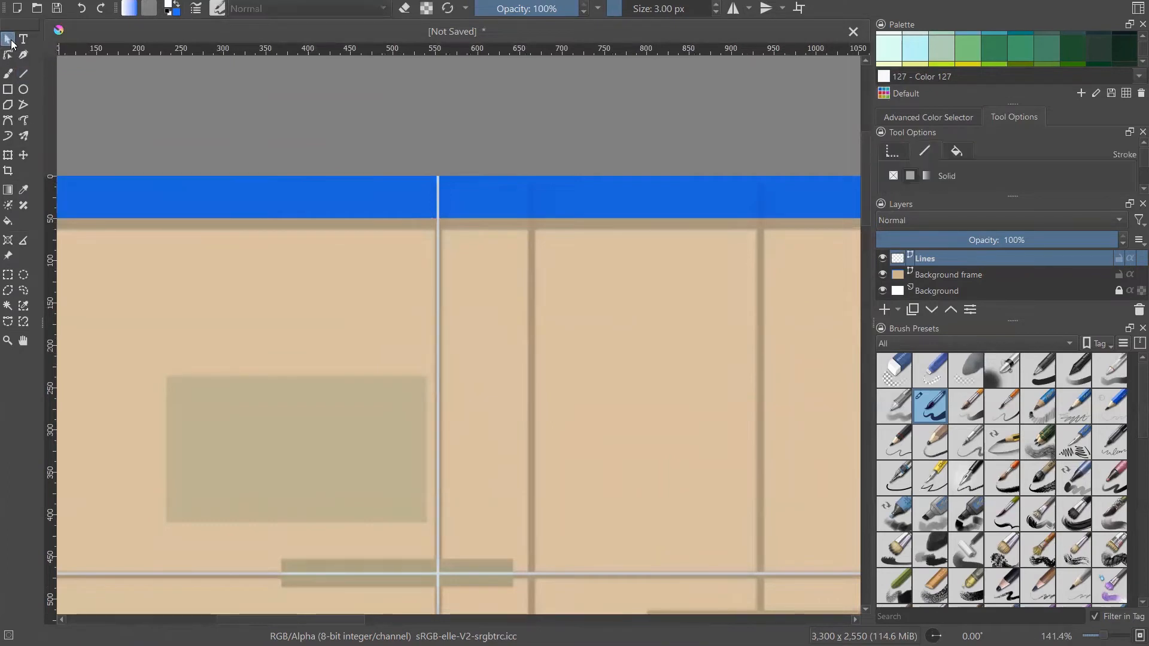
click(438, 188)
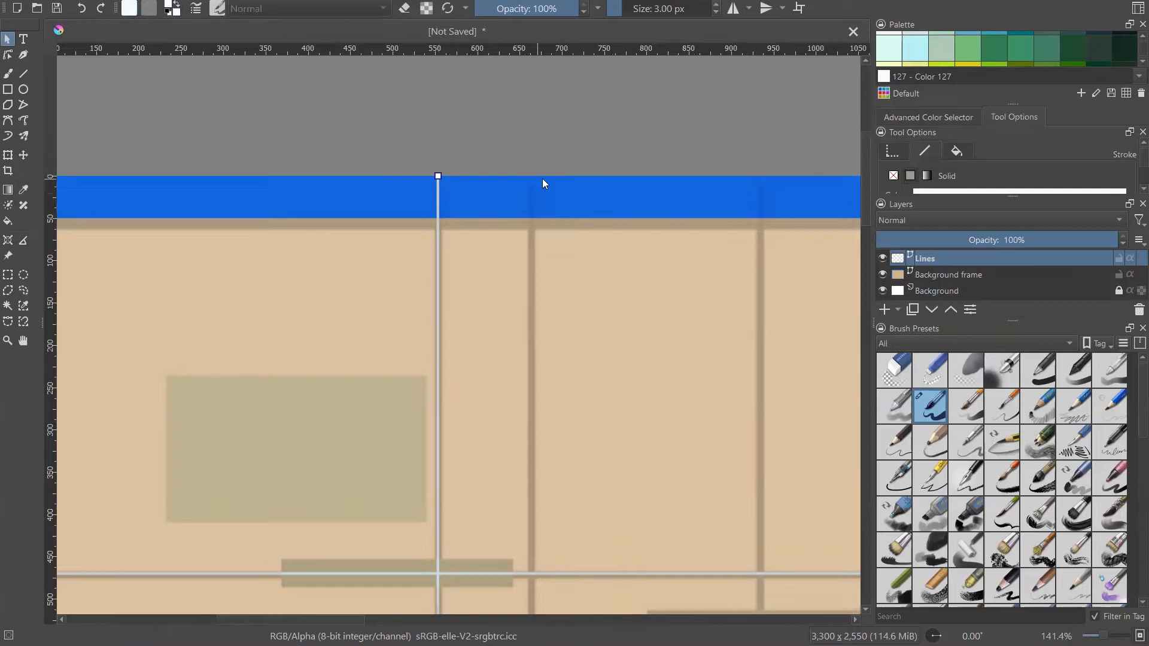
key(ctrl+alt+v)
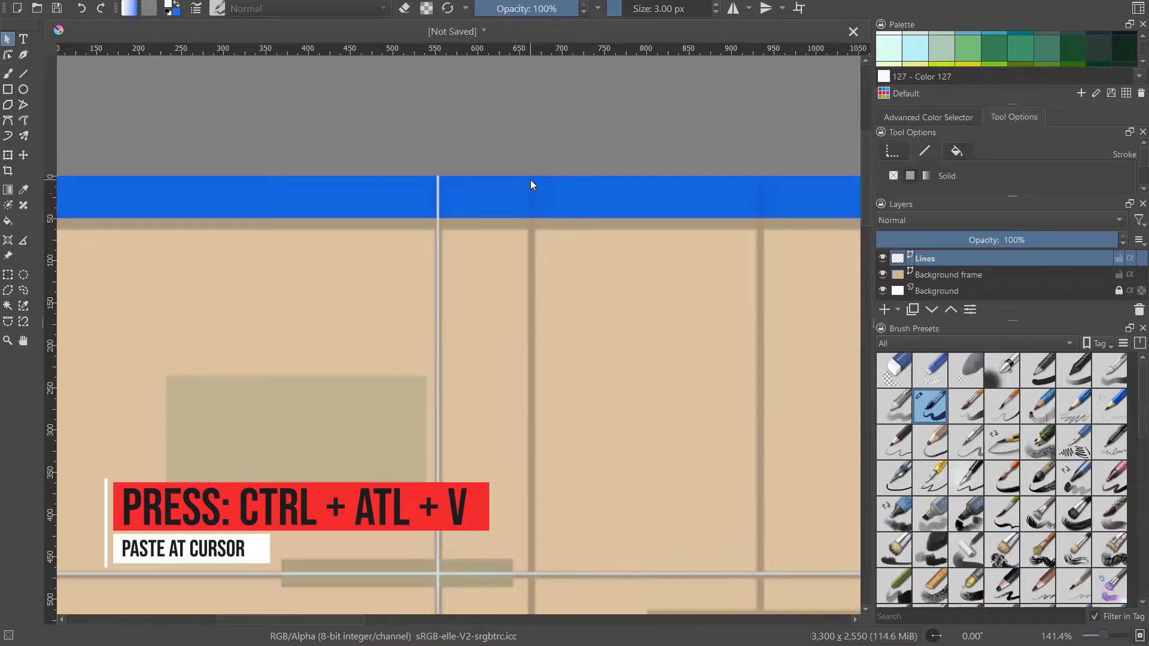
key(ctrl+alt+v)
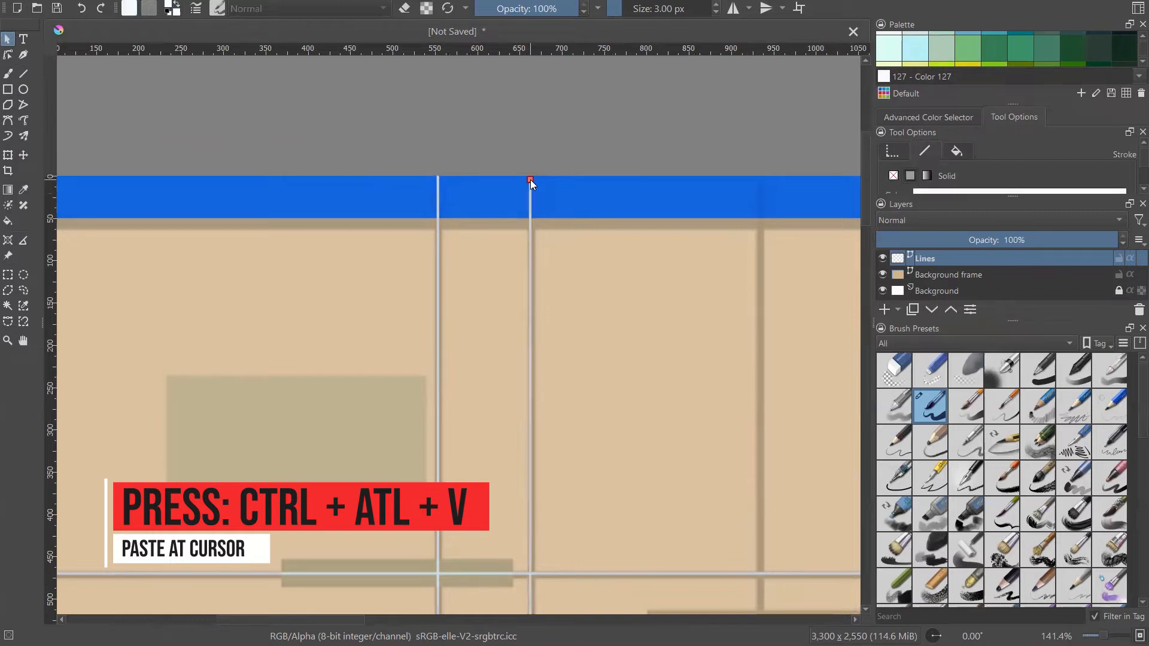
click(759, 179)
click(758, 178)
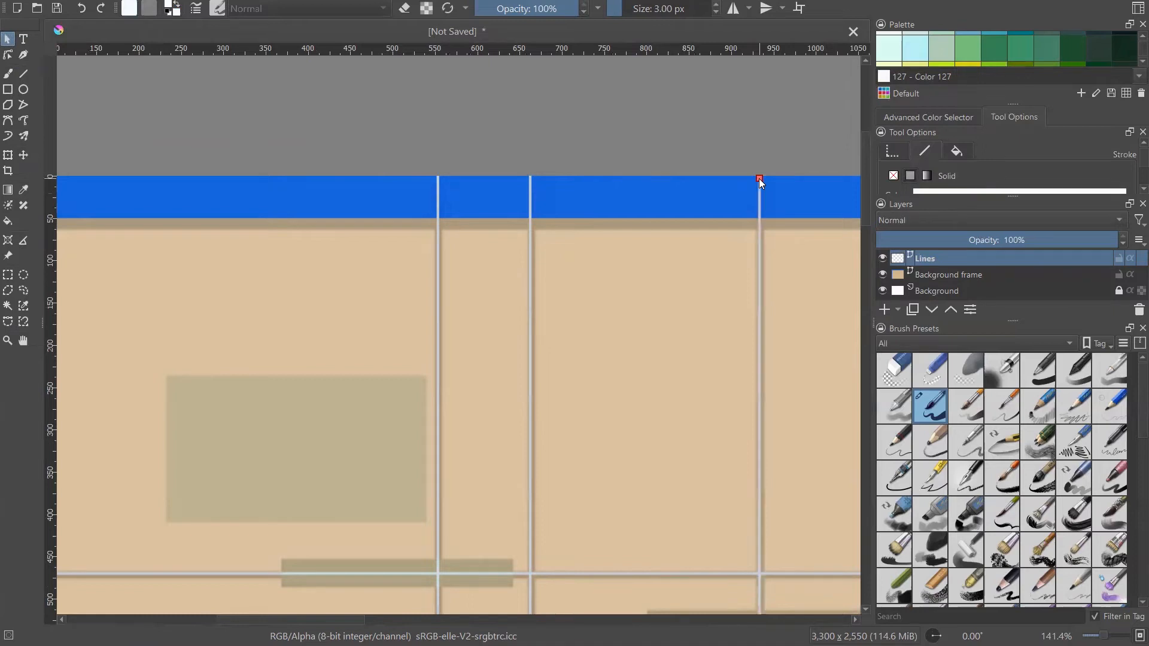
- Paste copies of the vertical white line at the canvas's top edge on the fourth, fifth and sixth vertical reference lines
scroll(468, 180, down, 4)
scroll(419, 203, up, 4)
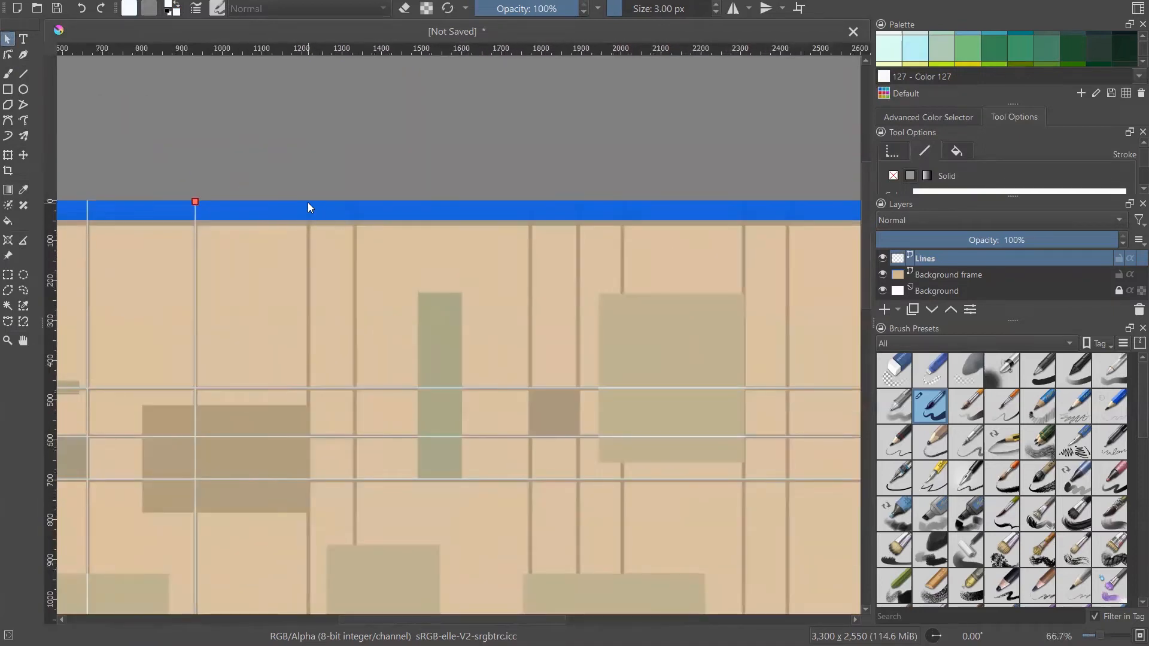
scroll(372, 209, up, 4)
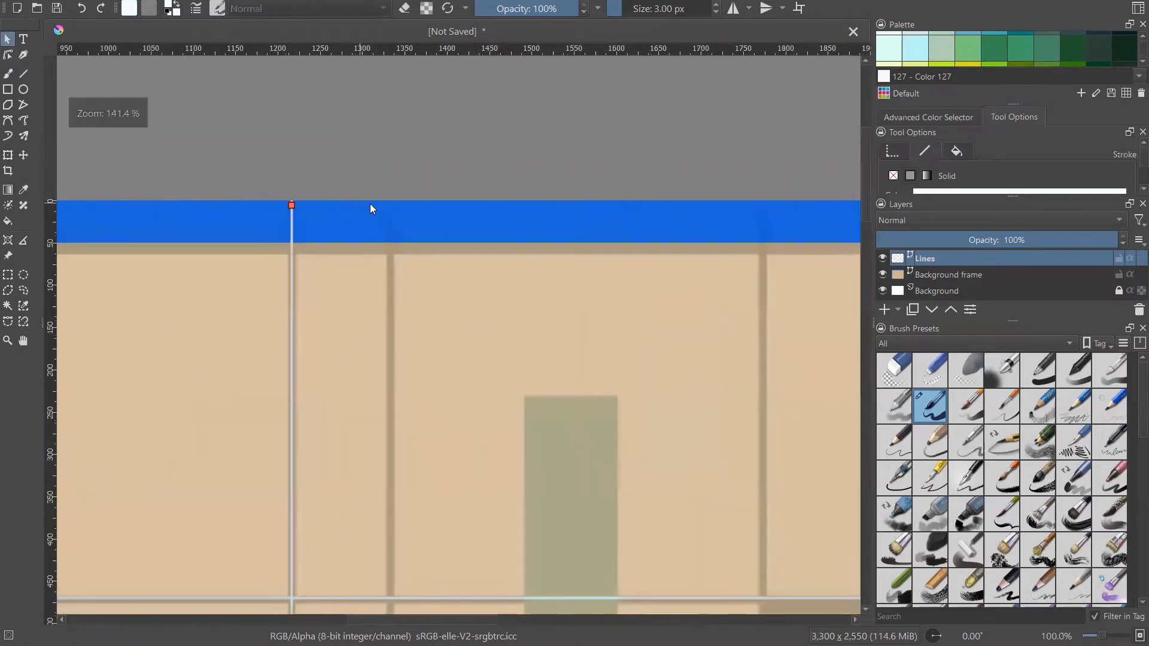
key(ctrl+alt+v)
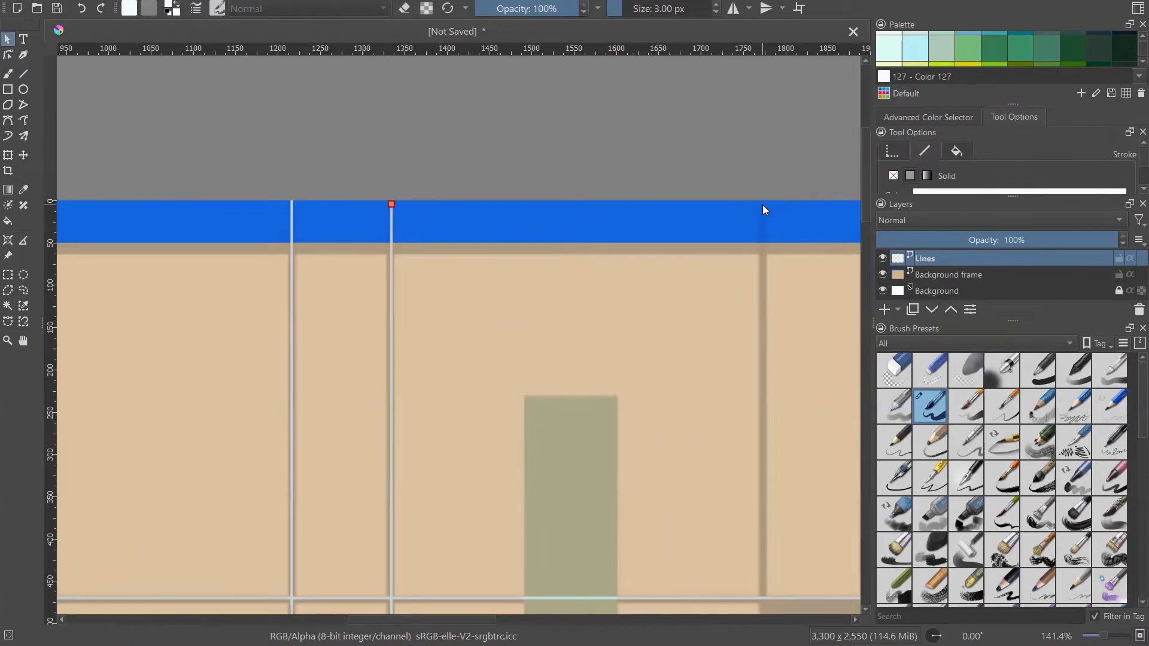
key(ctrl+alt+v)
- Paste copies of the vertical white line at the canvas's top edge on the seventh to tenth vertical reference lines
scroll(724, 221, down, 4)
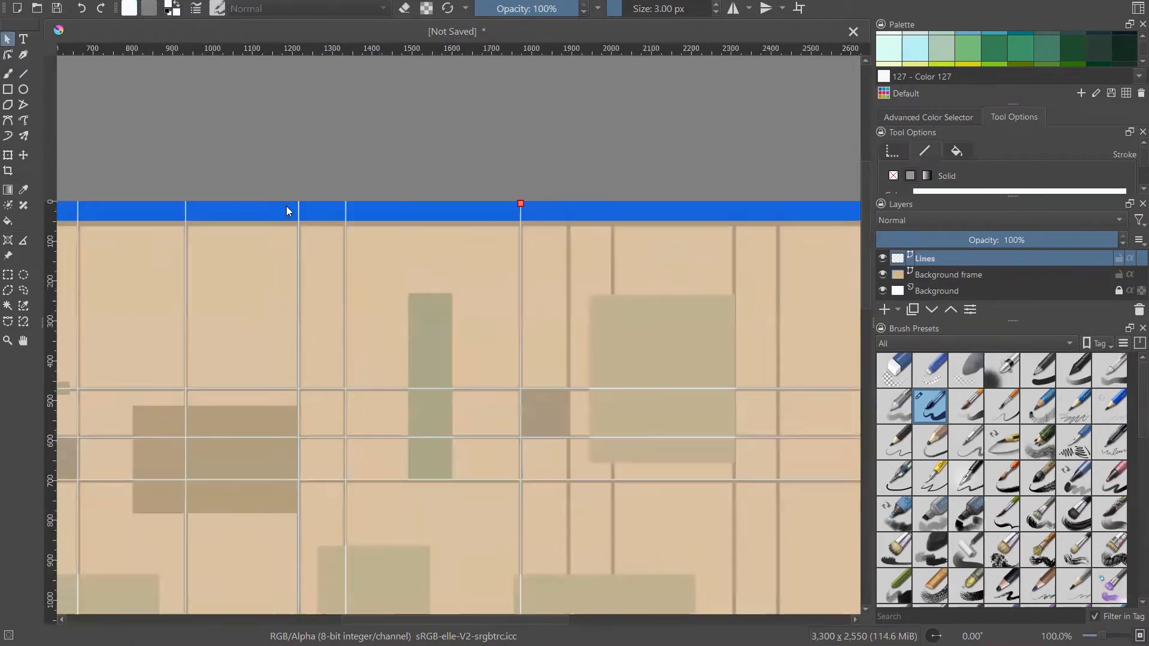
scroll(397, 222, up, 2)
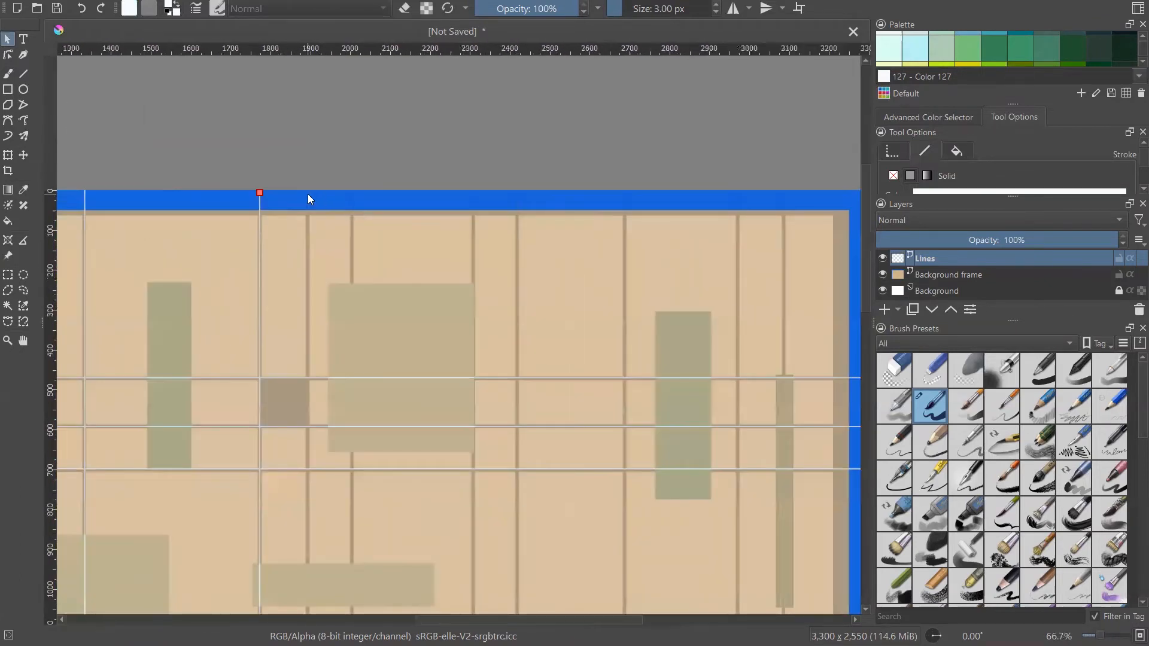
key(ctrl+alt+v)
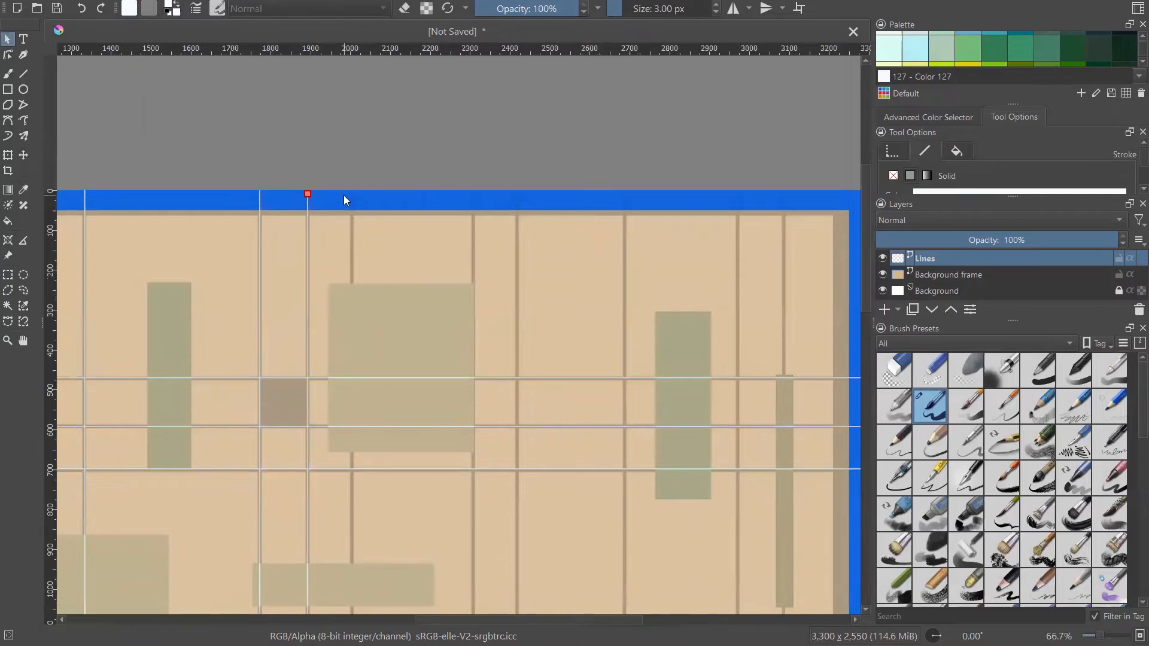
key(ctrl+alt+v)
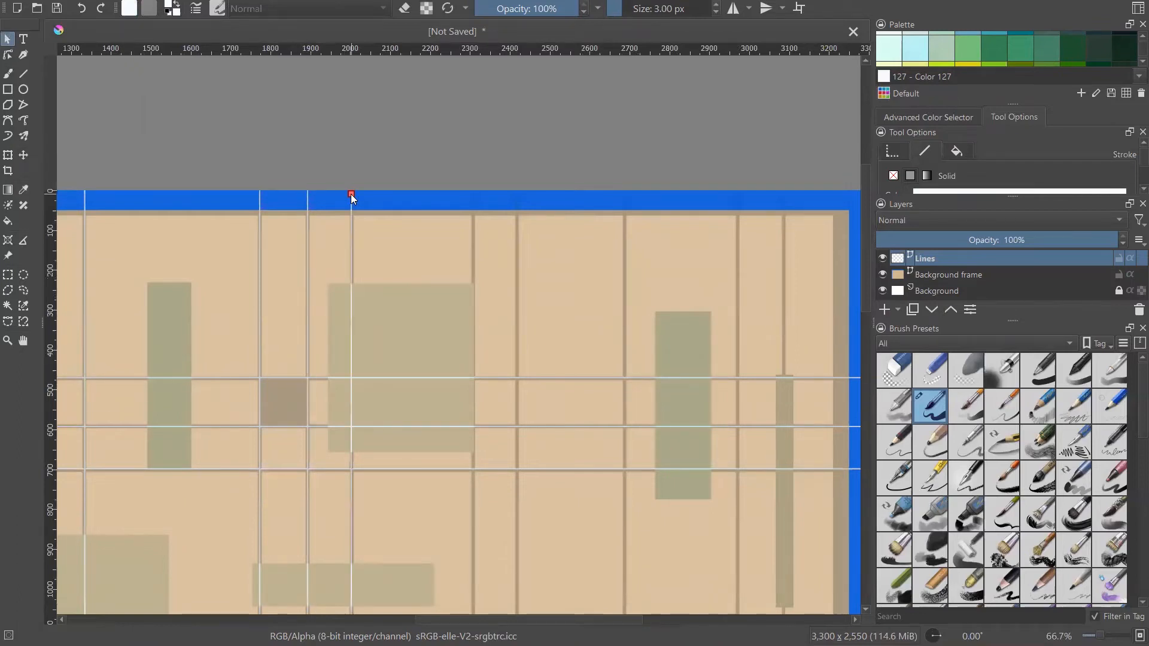
scroll(398, 193, up, 3)
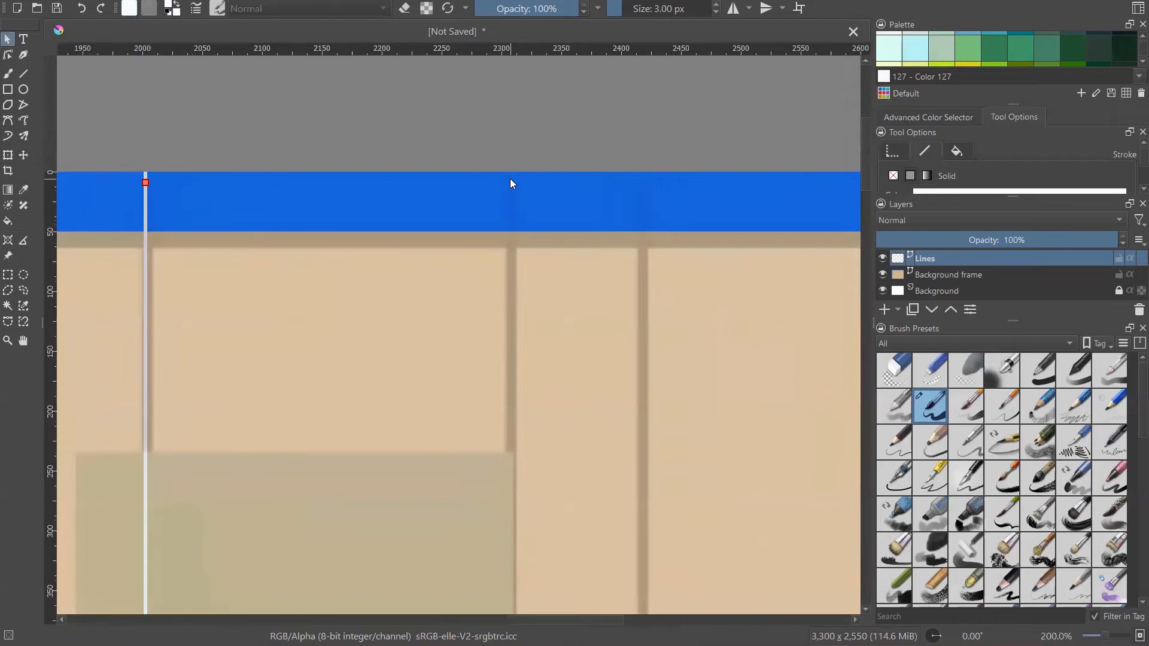
key(ctrl+alt+v)
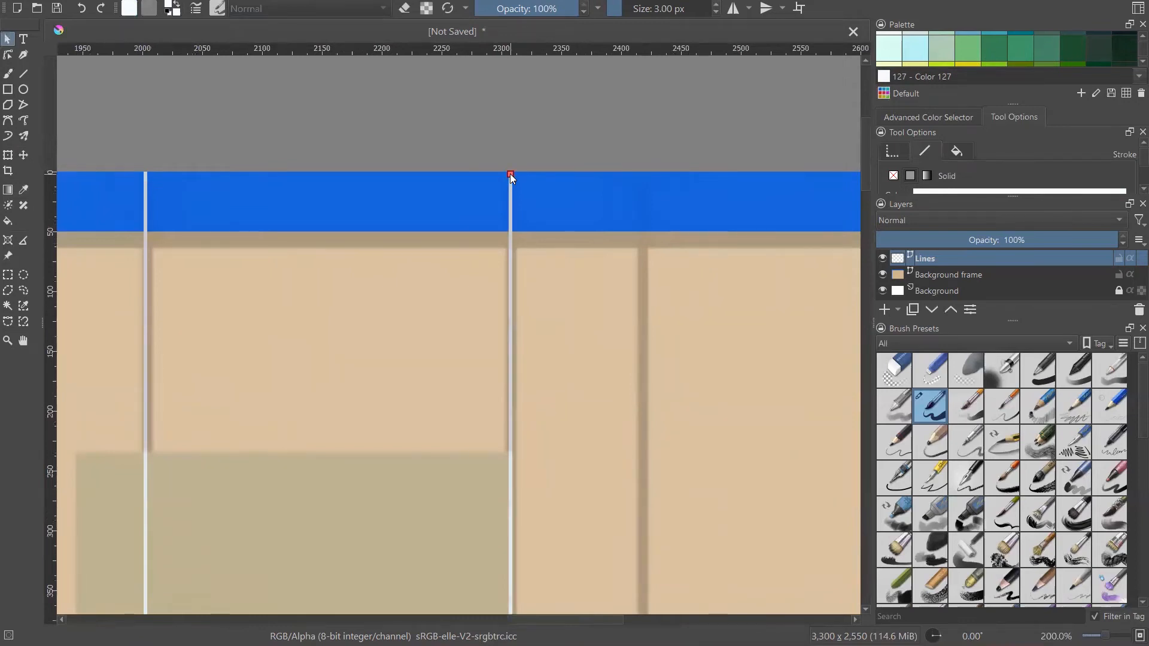
key(ctrl+alt+v)
- Paste copies of the vertical white line at the canvas's top edge on the eleventh and twelfth vertical reference lines
scroll(376, 195, down, 4)
scroll(490, 194, up, 4)
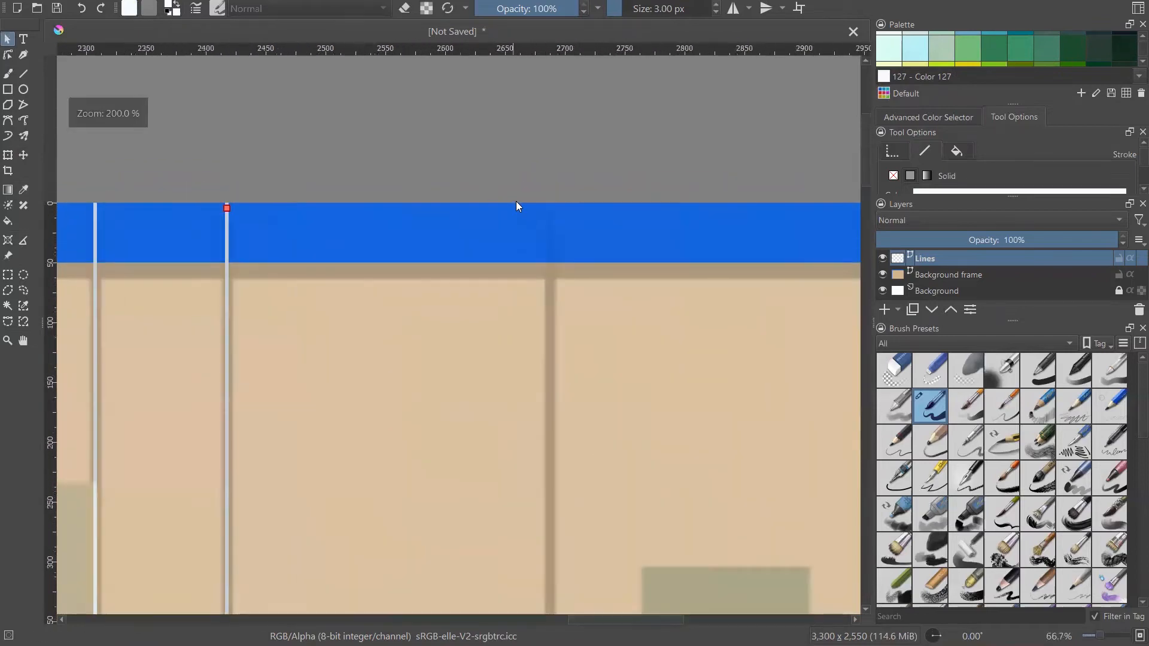
key(ctrl+alt+v)
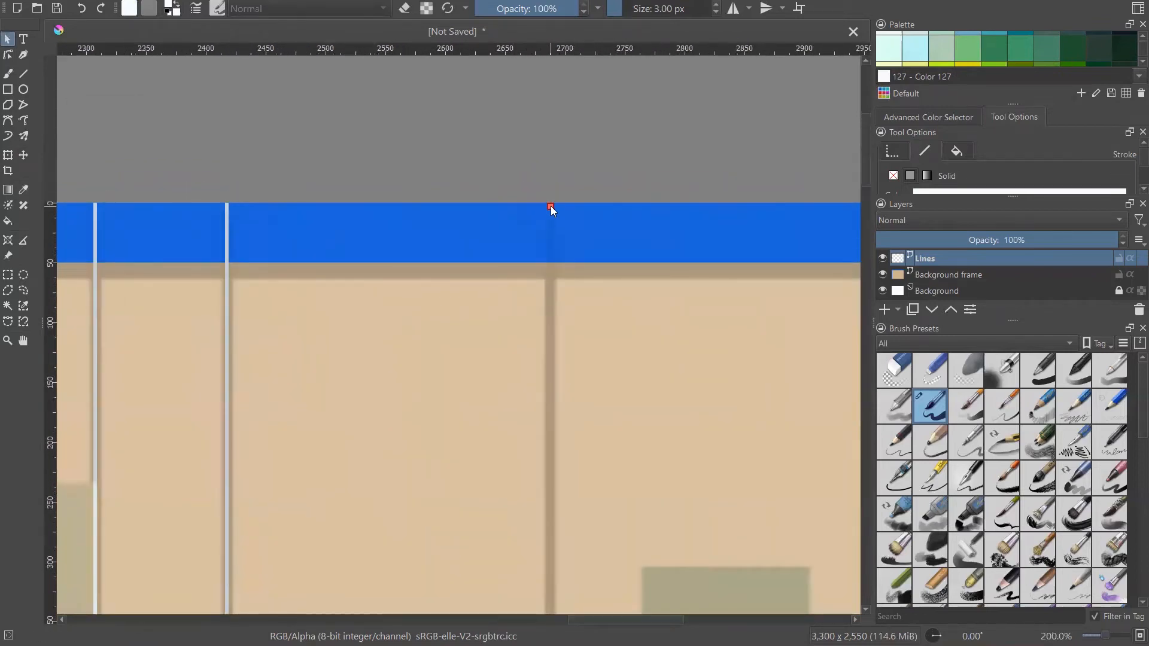
scroll(550, 251, down, 3)
scroll(606, 245, up, 2)
scroll(566, 226, up, 2)
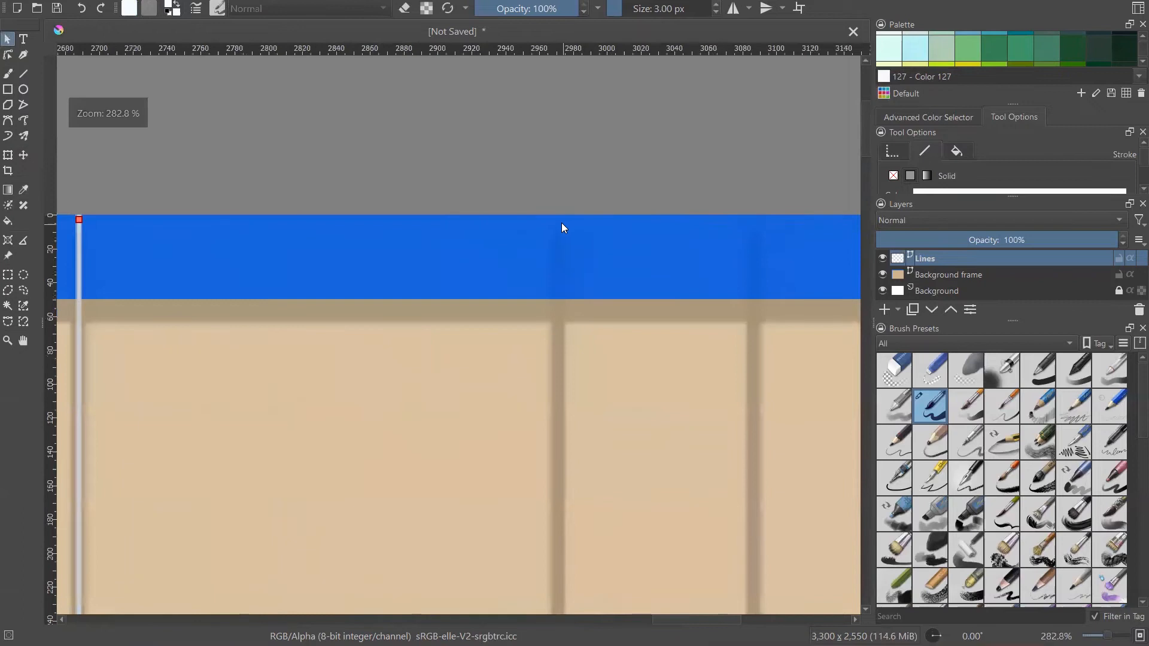
key(ctrl+alt+v)
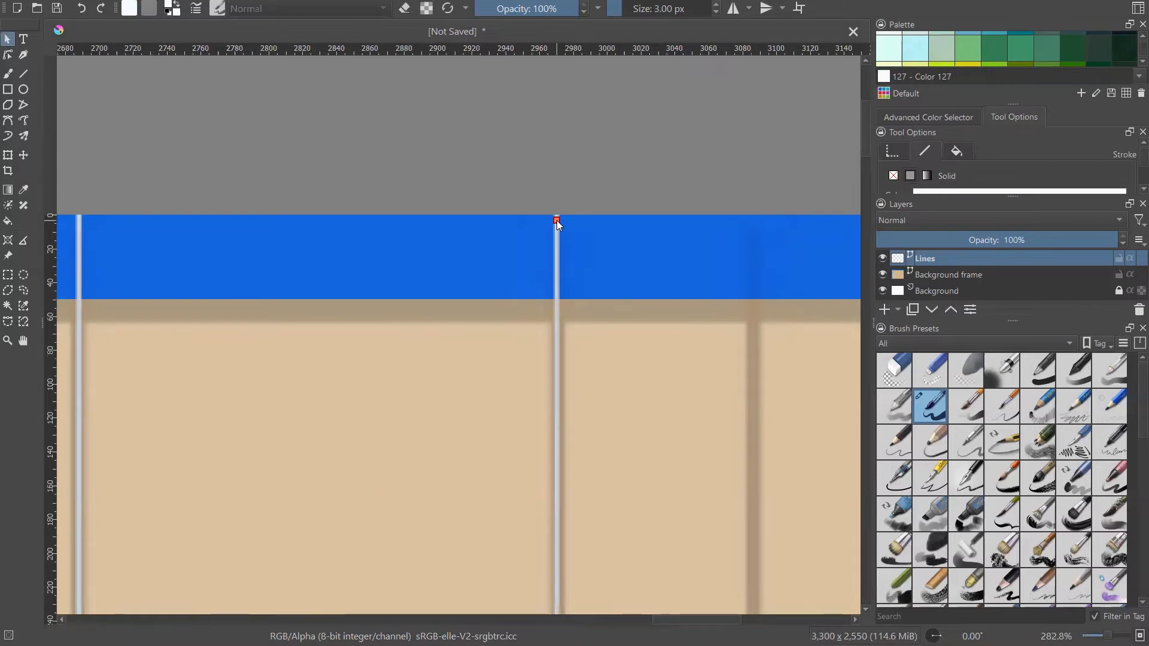
- Paste a copy of the vertical white line at the top edge on the thirteenth, last vertical reference line and deselect it
scroll(479, 231, down, 2)
scroll(611, 229, up, 1)
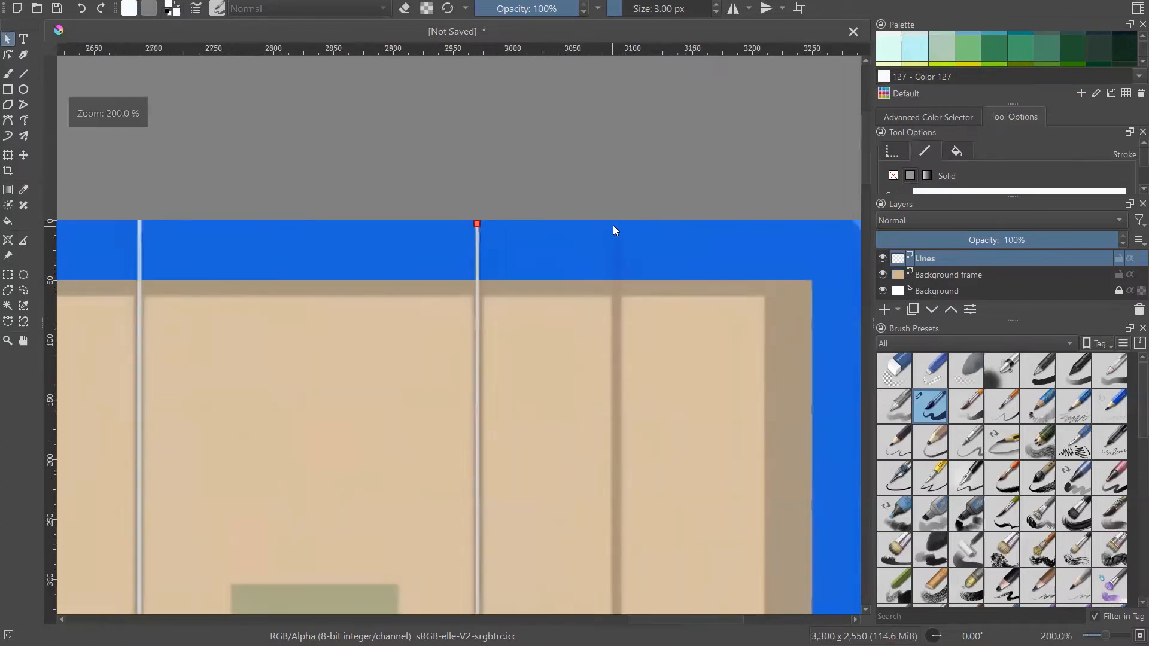
scroll(615, 224, up, 1)
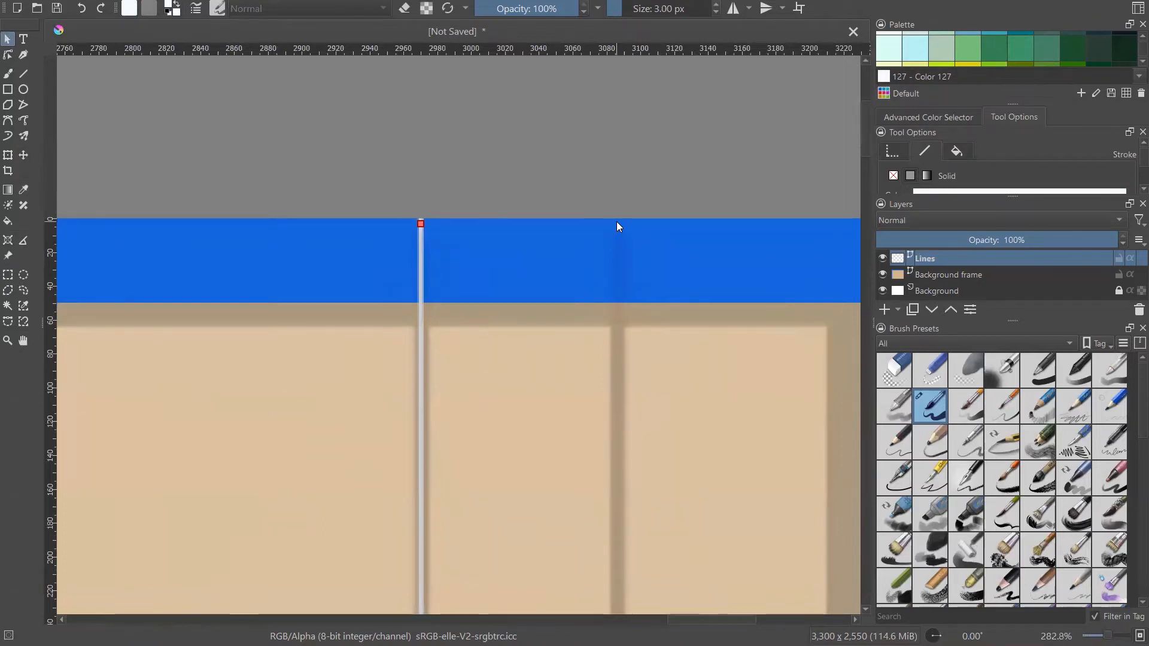
key(ctrl+alt+v)
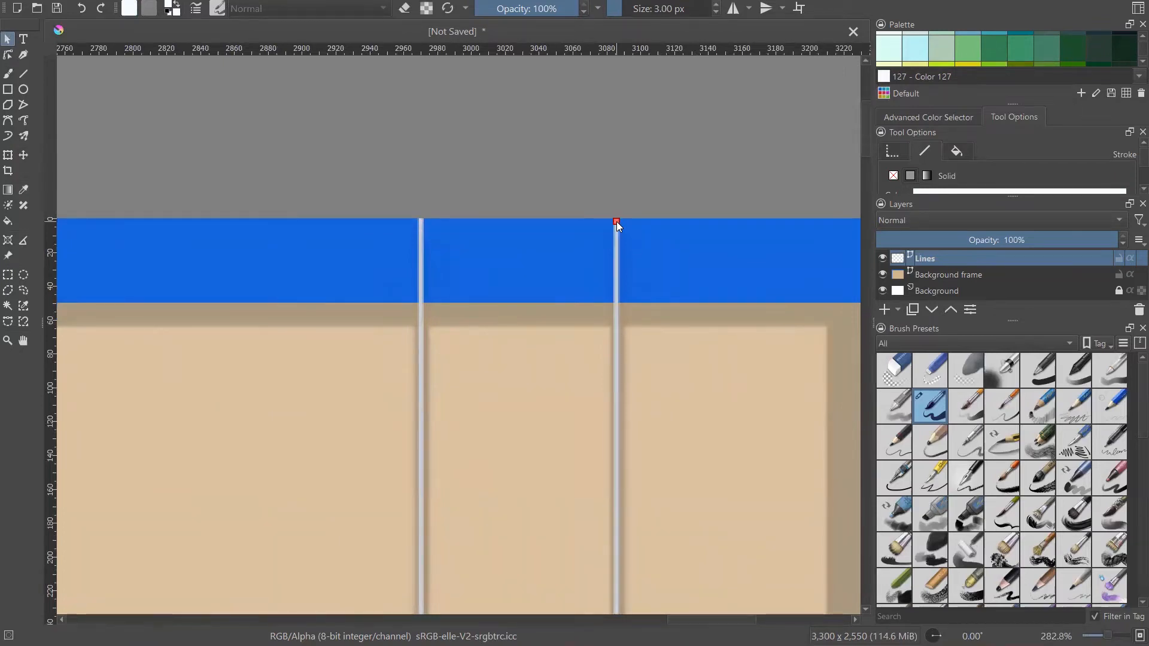
scroll(616, 222, down, 8)
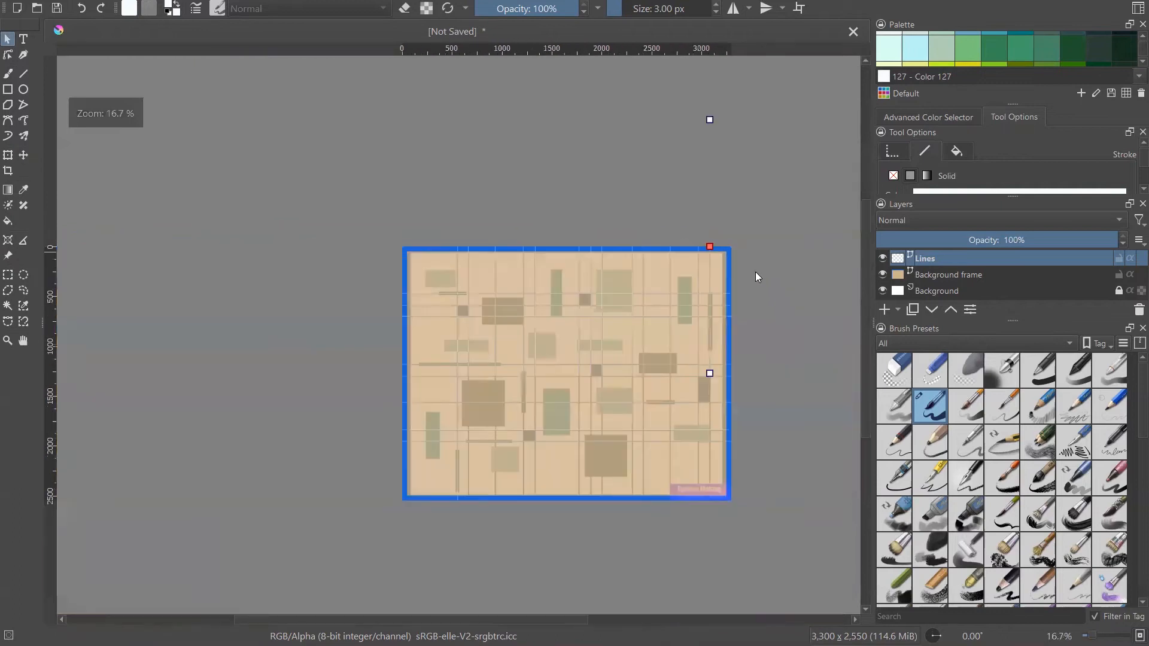
scroll(756, 377, up, 1)
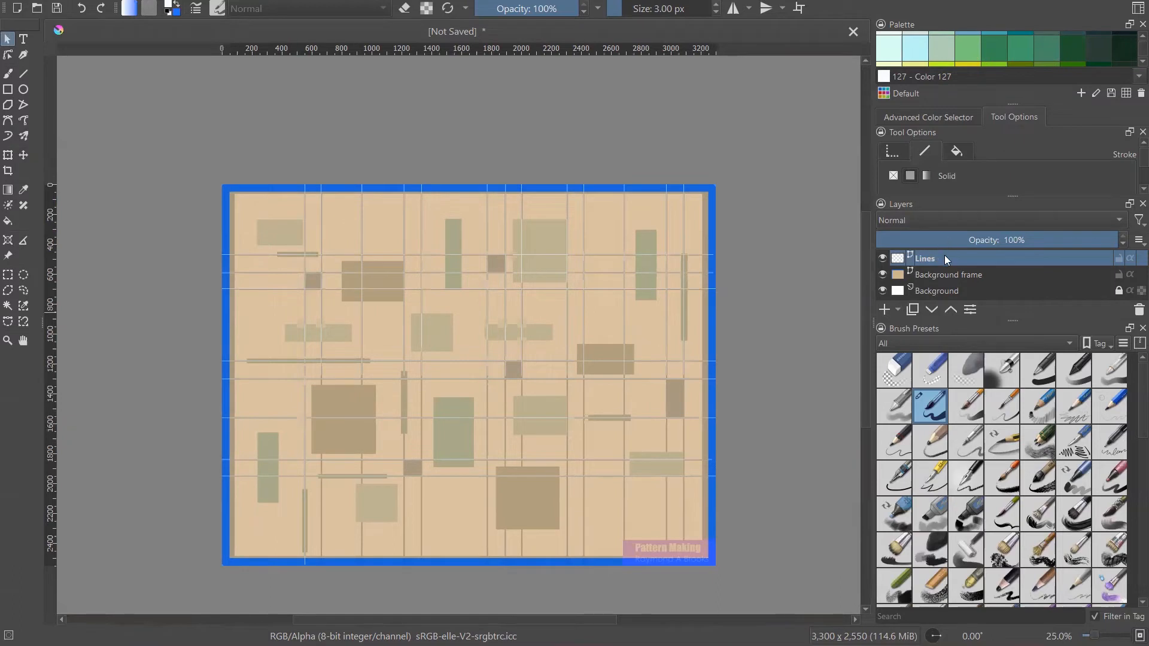
- Add a vector layer above the Lines layer and name it "rectangular shapes"
click(897, 310)
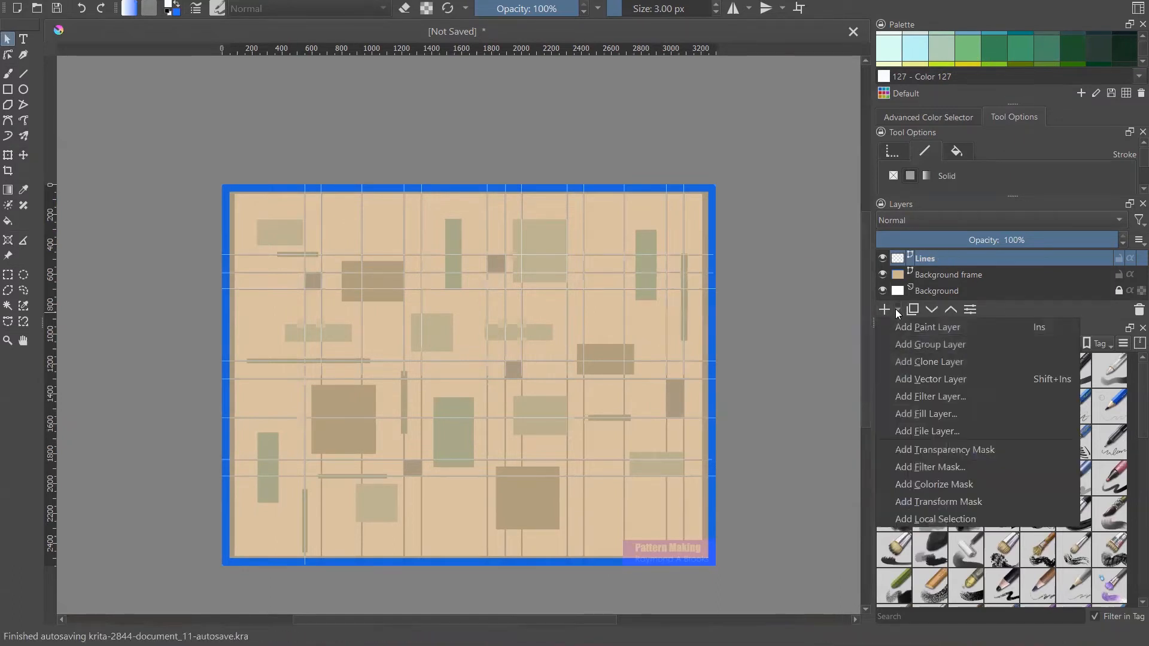
click(920, 377)
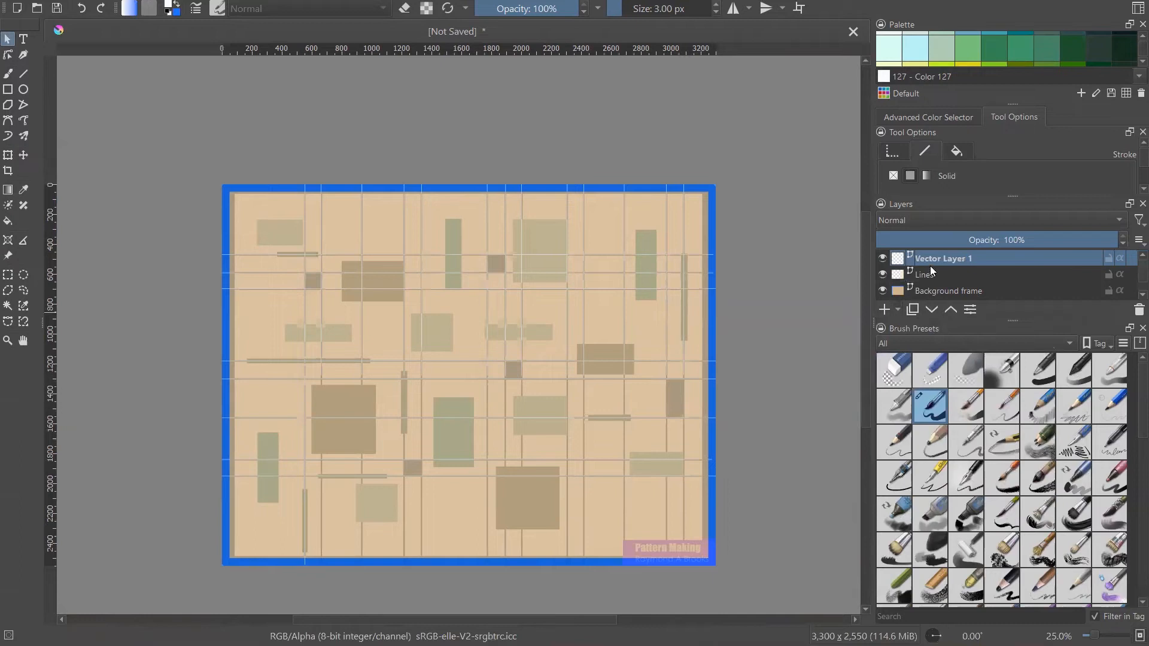
double_click(932, 259)
text(rectangular shapes)
key(Return)
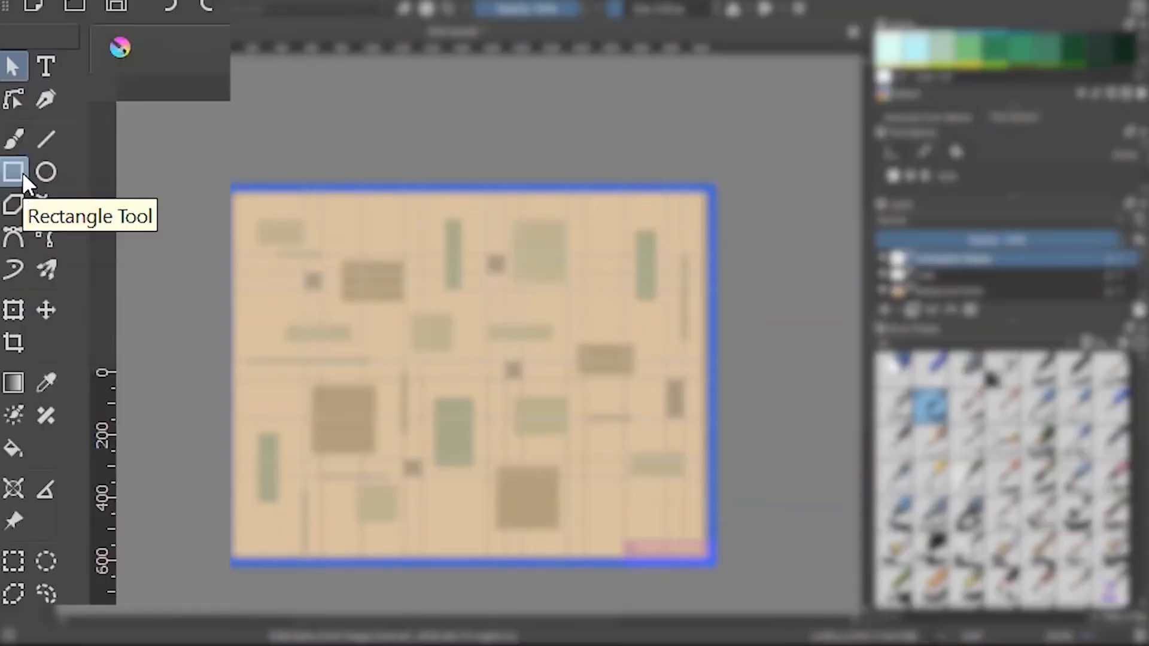
- Draw a filled white rectangle about 430 × 458 px over the large brown reference rectangle in the canvas's lower-left area
click(23, 171)
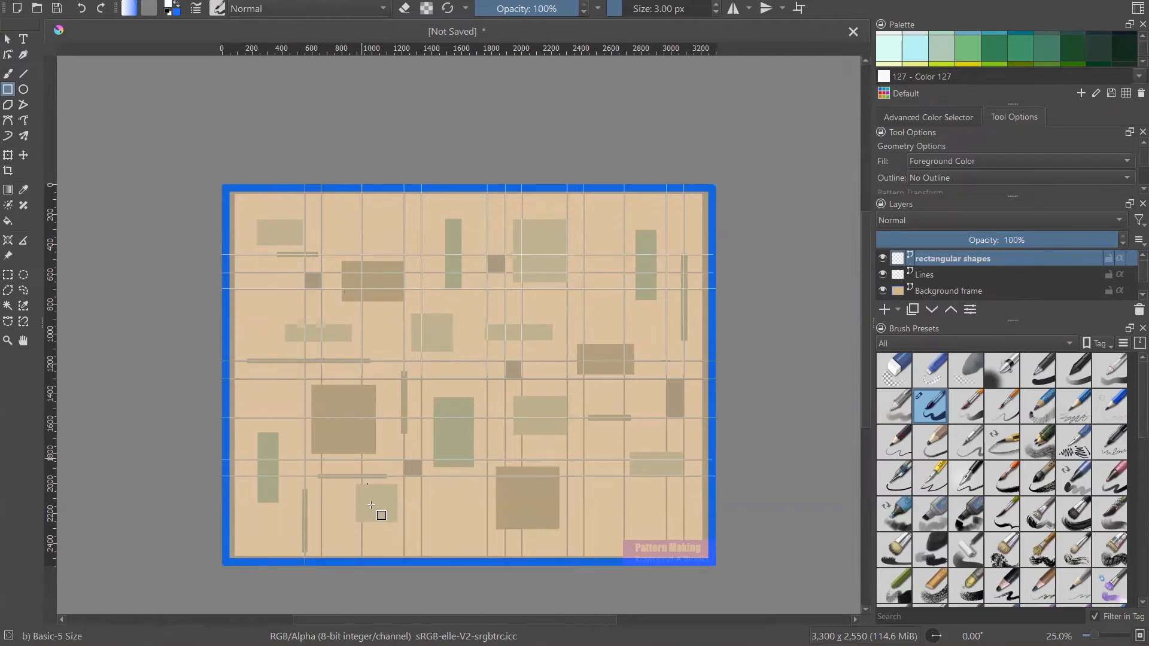
scroll(371, 507, up, 2)
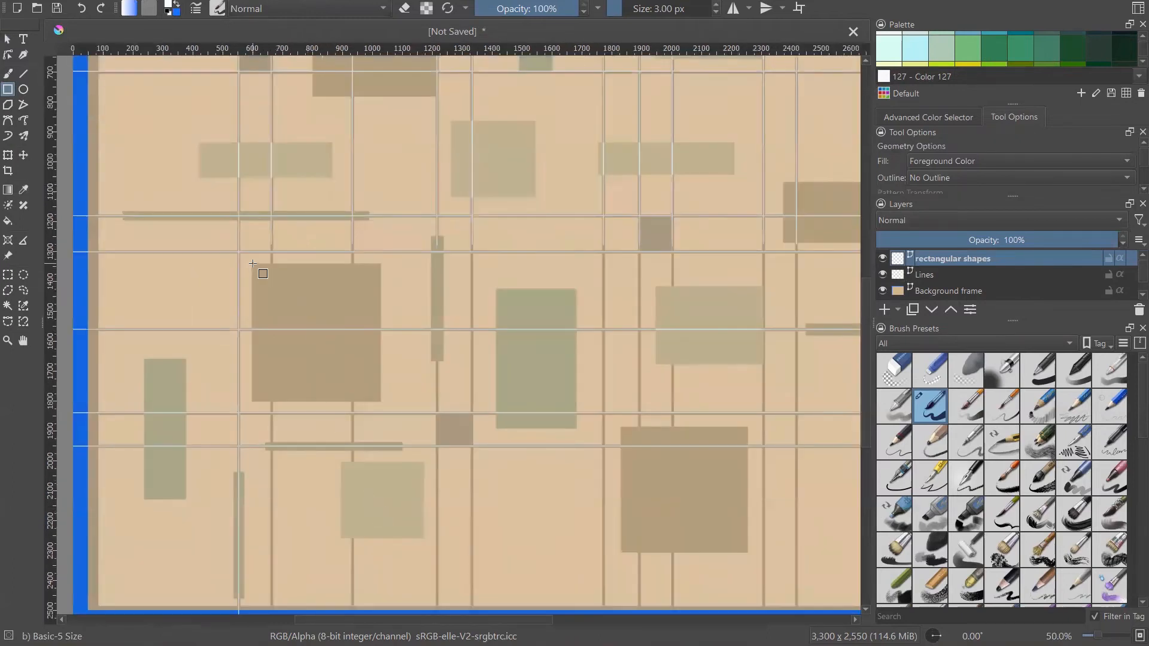
drag(252, 264, 378, 399)
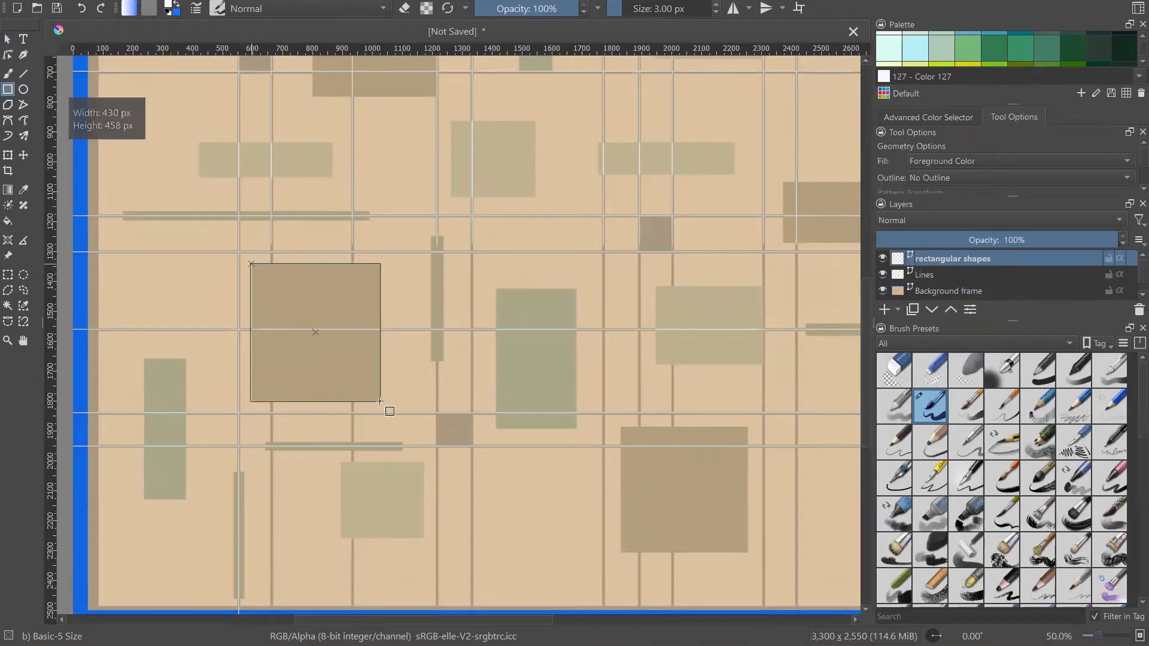
drag(380, 401, 380, 401)
- Set the foreground colour to the pale green palette swatch Color 126 for the next rectangles
scroll(325, 362, down, 1)
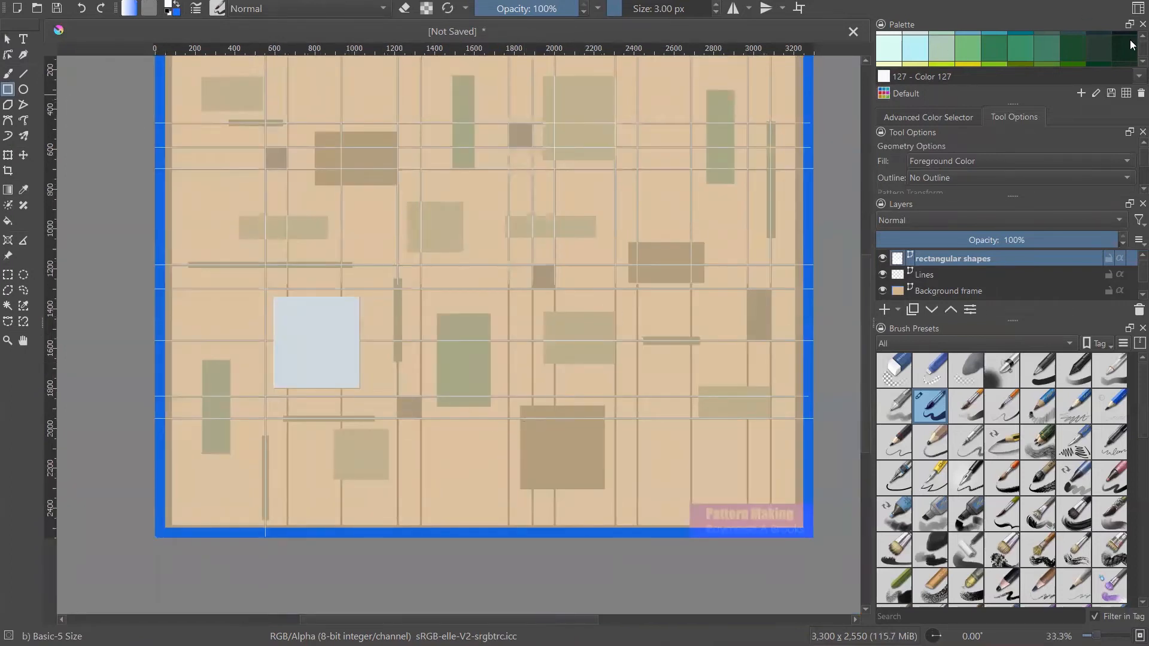
scroll(1131, 65, up, 3)
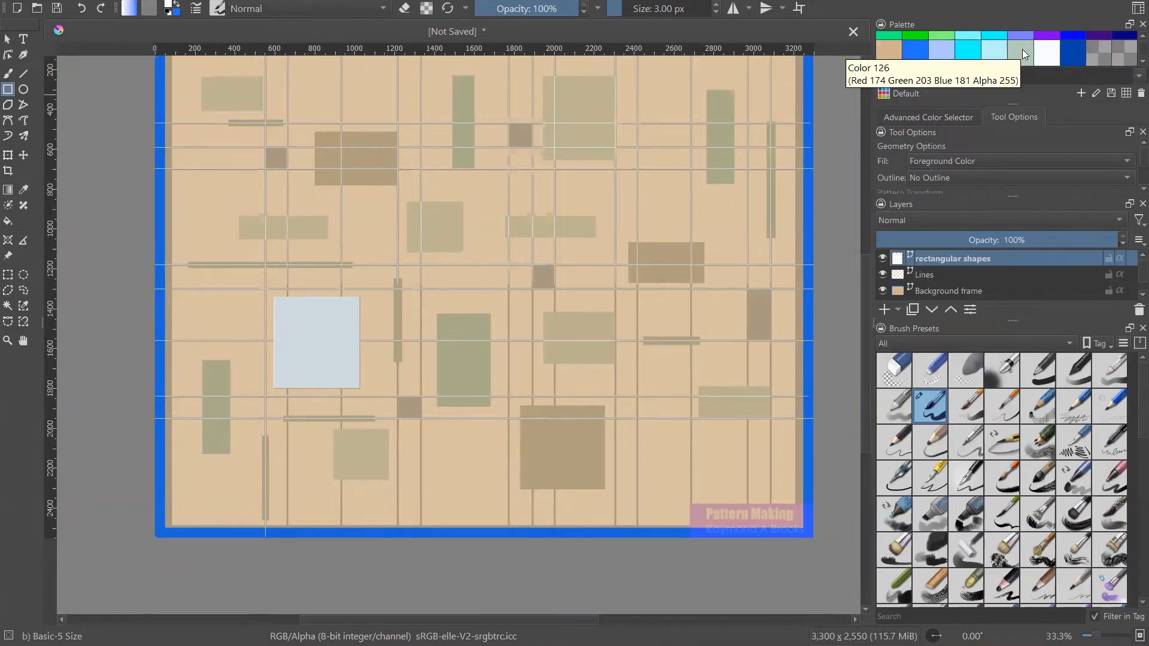
click(1022, 49)
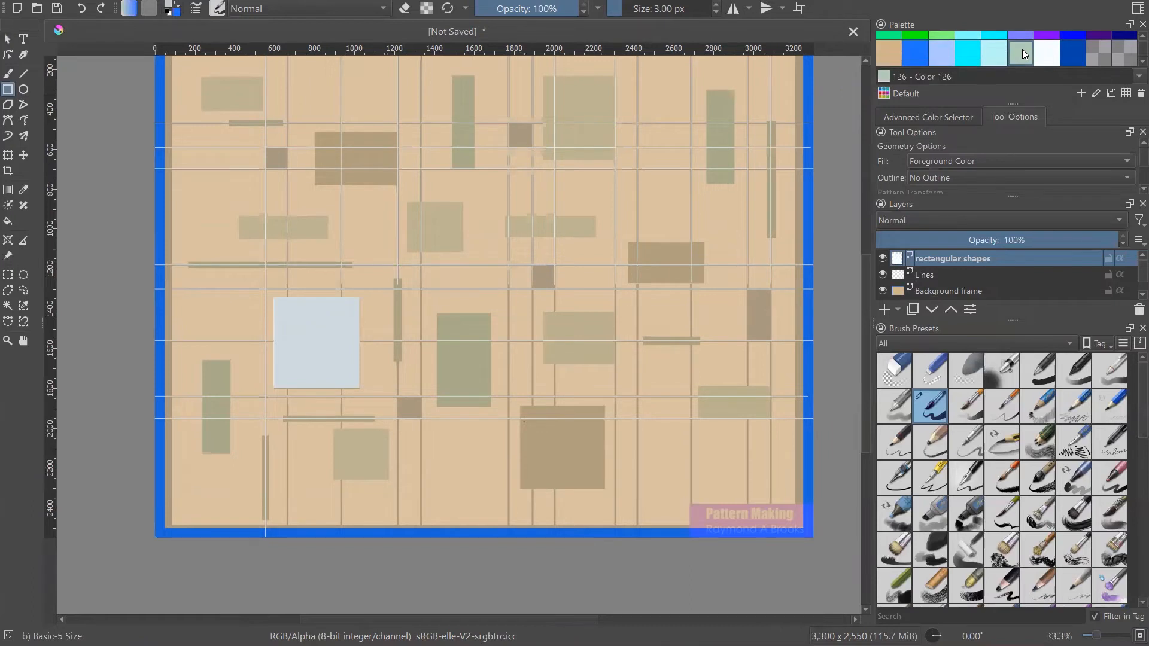
scroll(463, 342, up, 2)
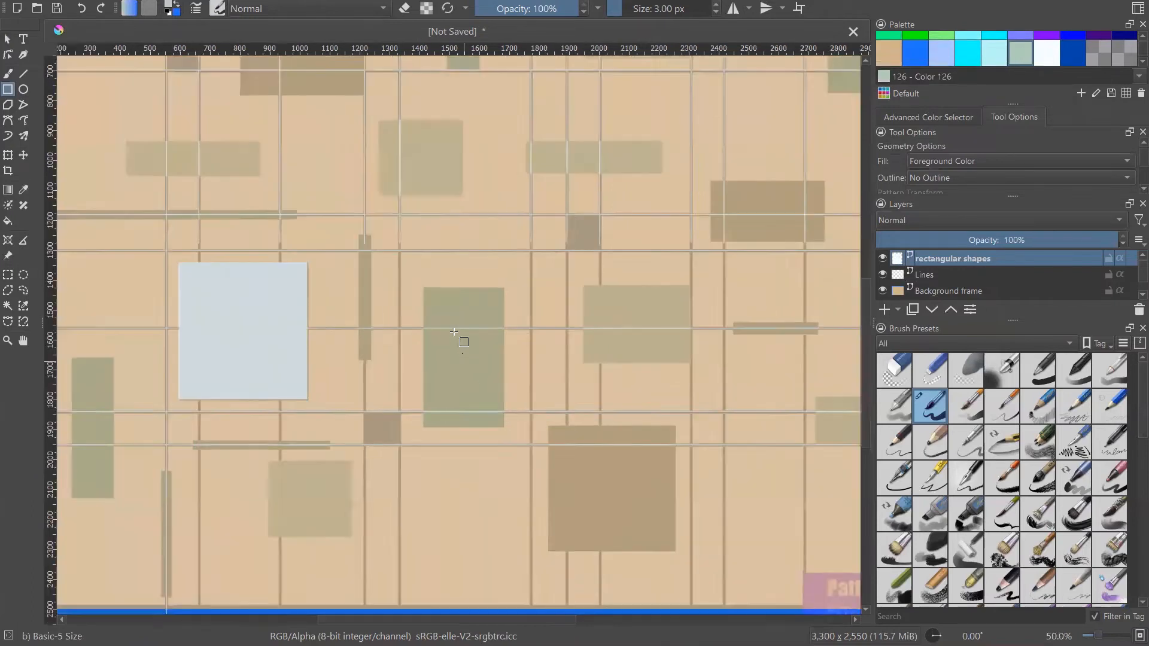
scroll(572, 359, down, 2)
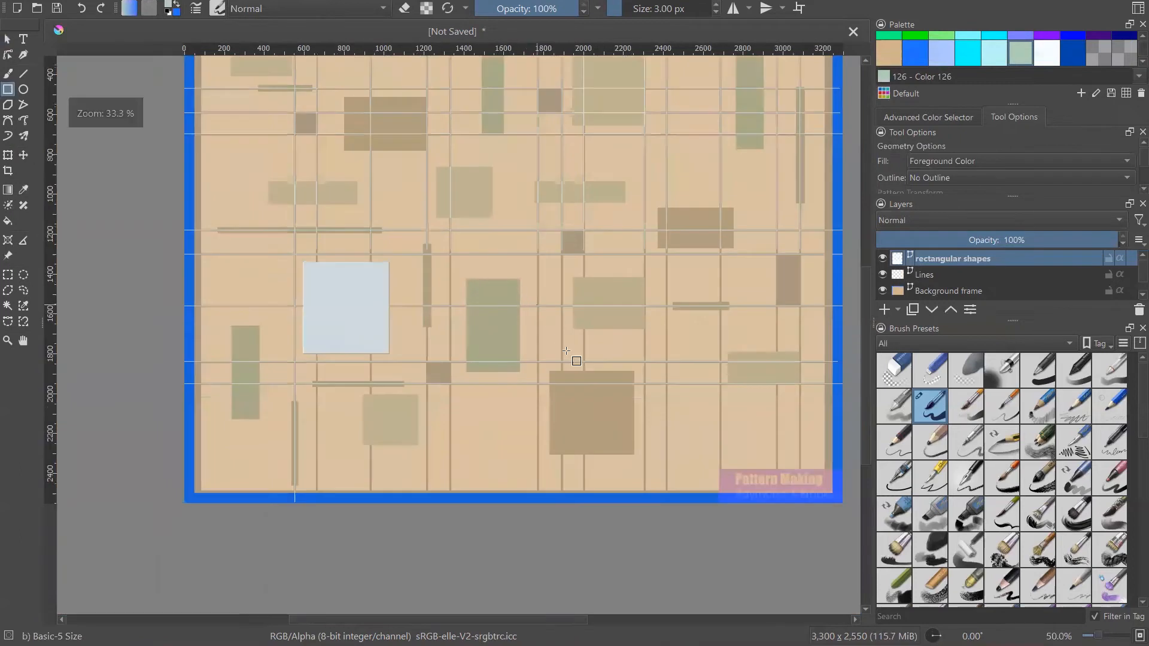
- Draw a filled pale green rectangle about 427 × 419 px over the large brown reference rectangle near the canvas's lower edge, right of centre
scroll(574, 362, up, 2)
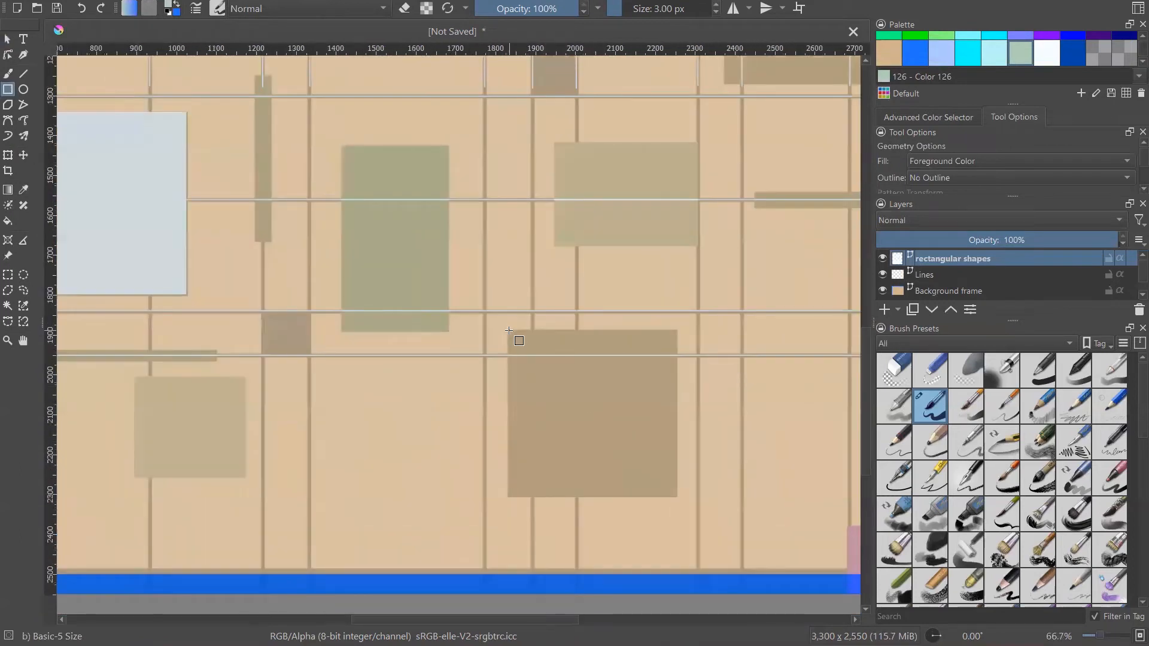
drag(507, 331, 678, 498)
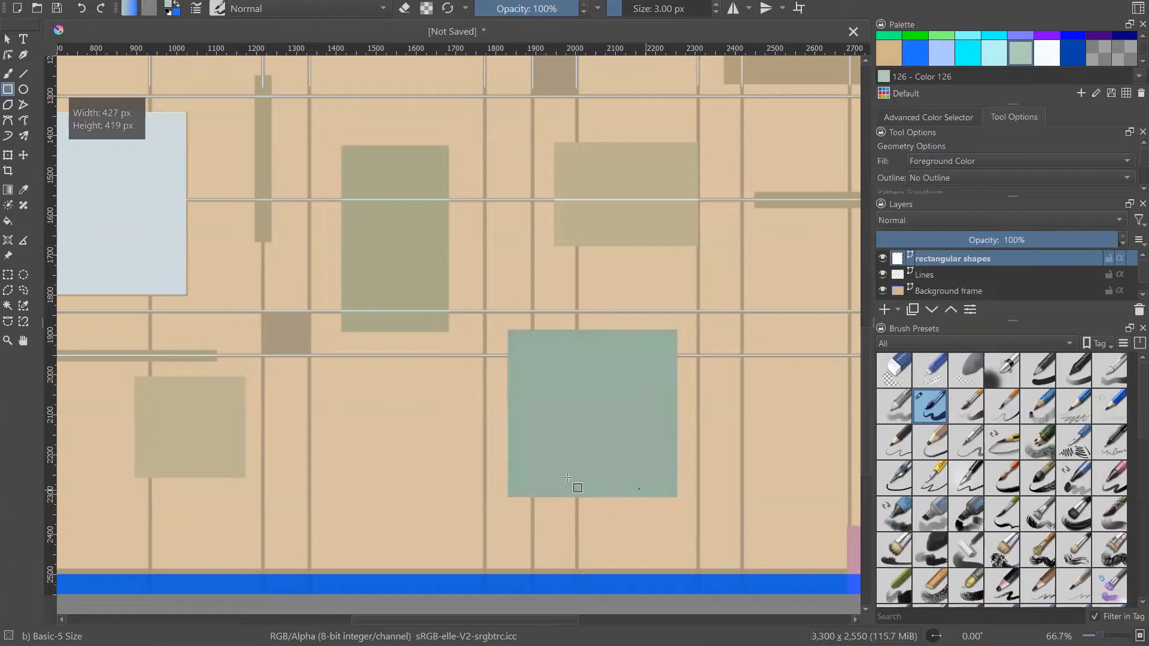
scroll(563, 479, down, 1)
scroll(566, 455, down, 2)
scroll(565, 356, up, 1)
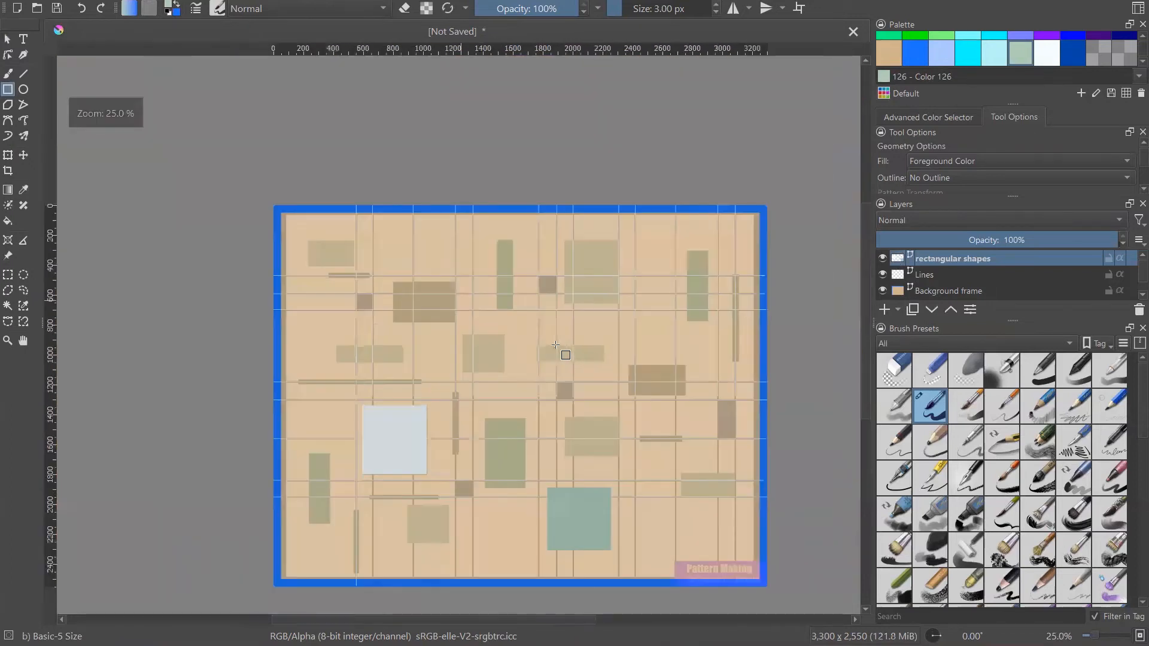
- Set the foreground colour to cyan Color 124 and draw a filled rectangle over the large reference rectangle in the canvas's upper-right area
click(967, 53)
scroll(578, 262, up, 2)
scroll(585, 239, down, 2)
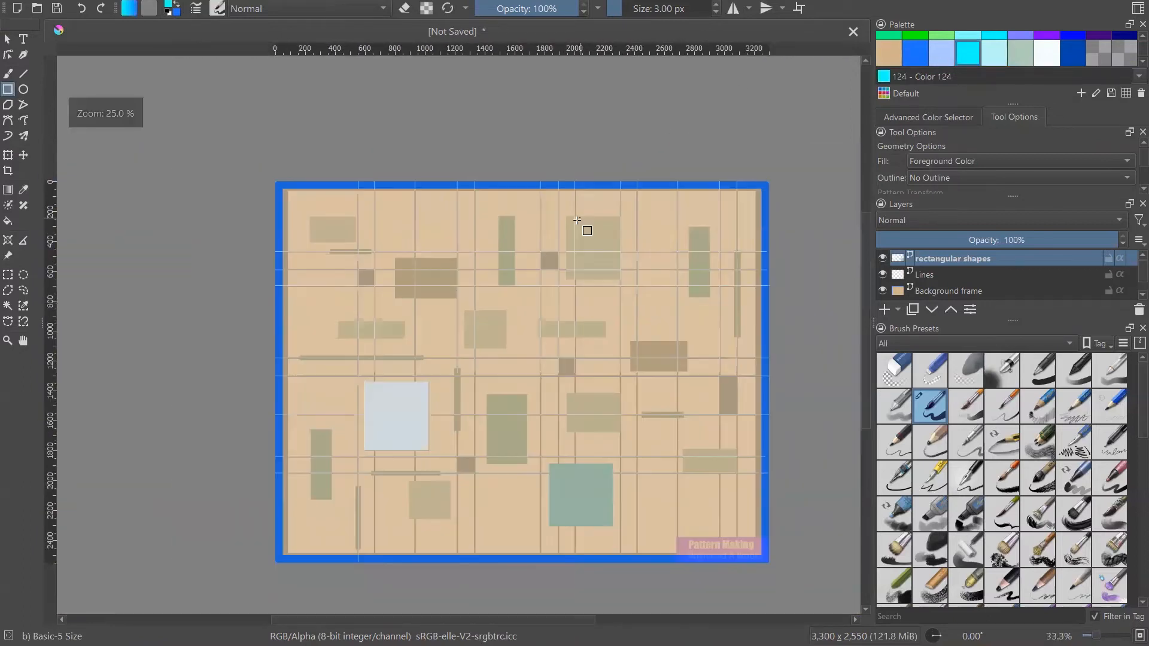
scroll(584, 226, up, 1)
scroll(577, 243, up, 2)
drag(560, 189, 708, 358)
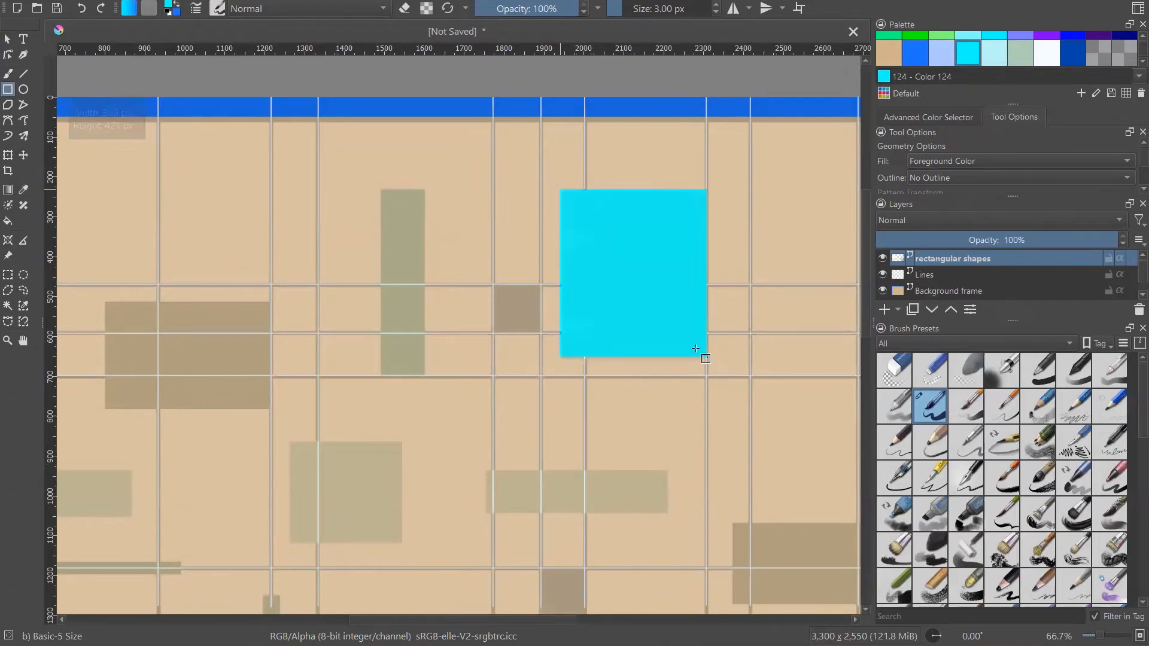
- Nudge the cyan rectangle's left edge to match the reference rectangle, and deselect the shape
click(580, 238)
scroll(562, 274, up, 3)
mouse_move(564, 280)
mouse_down()
mouse_move(598, 280)
mouse_move(569, 279)
mouse_up()
scroll(486, 277, down, 2)
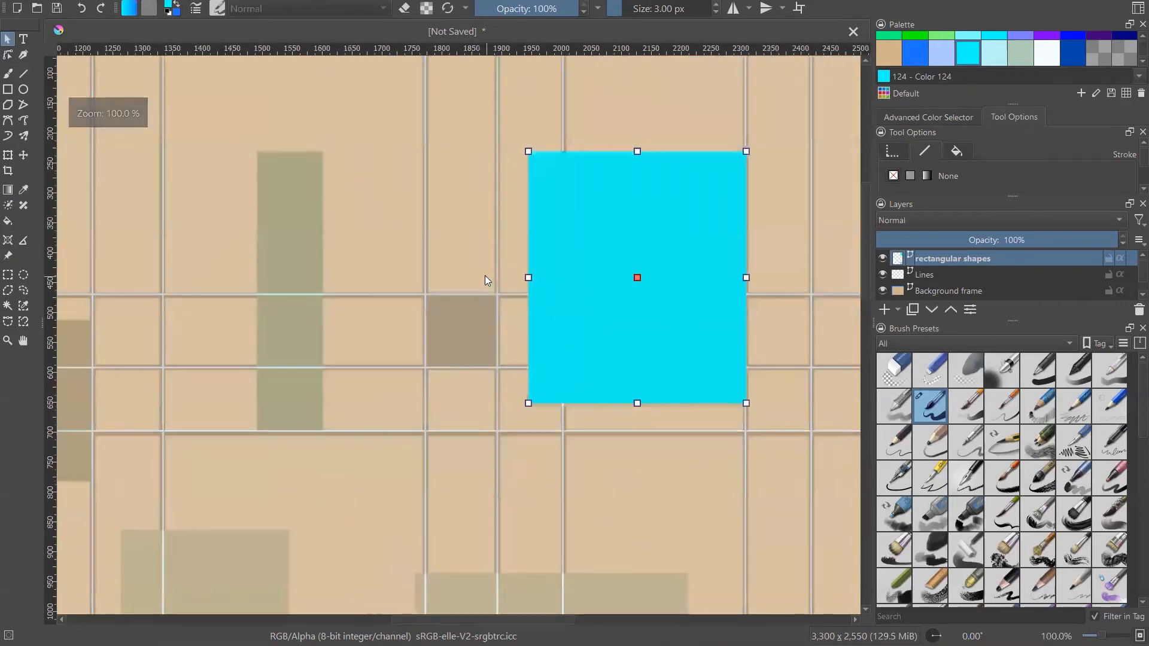
scroll(456, 251, down, 1)
click(662, 163)
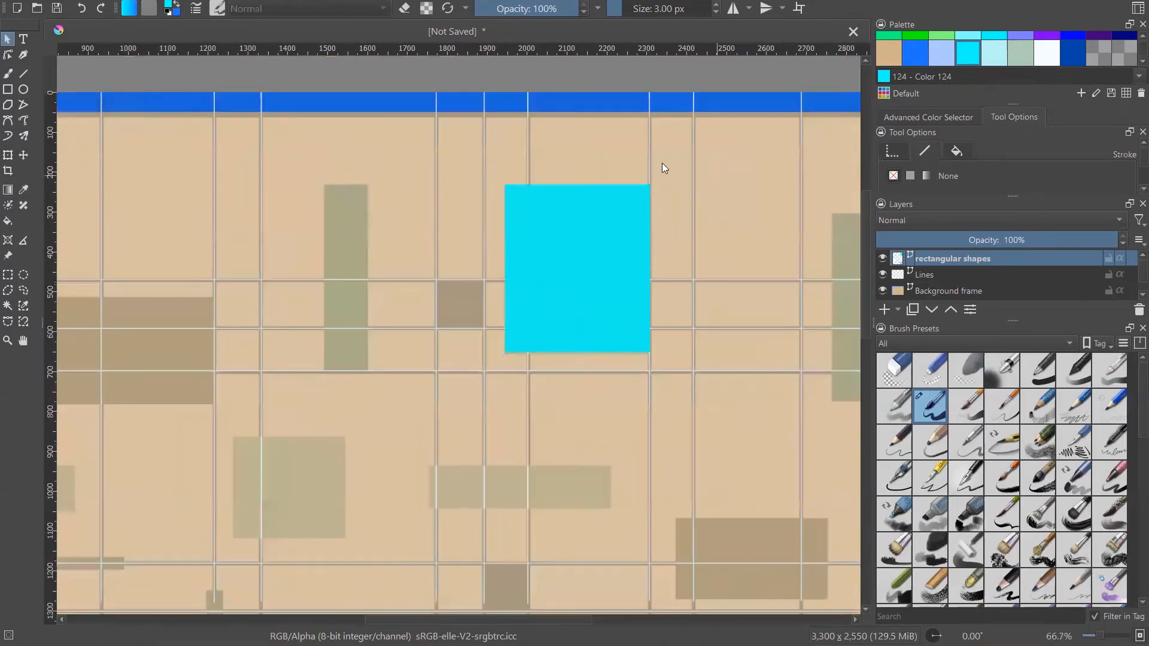
scroll(652, 159, down, 2)
scroll(653, 159, down, 1)
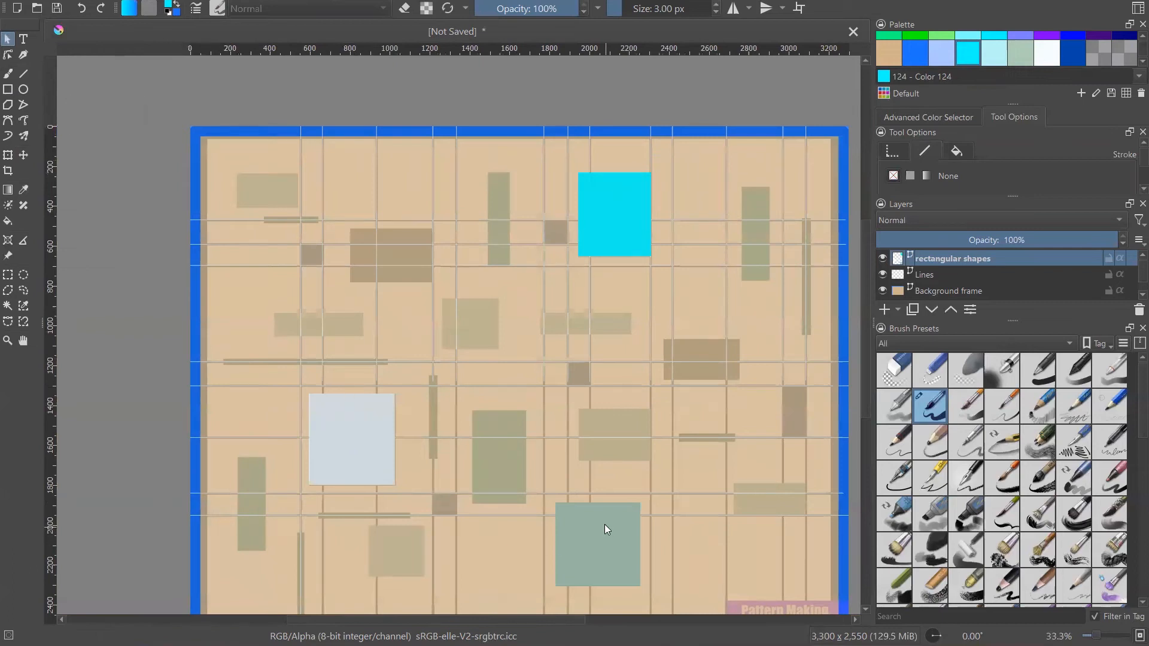
scroll(430, 366, down, 1)
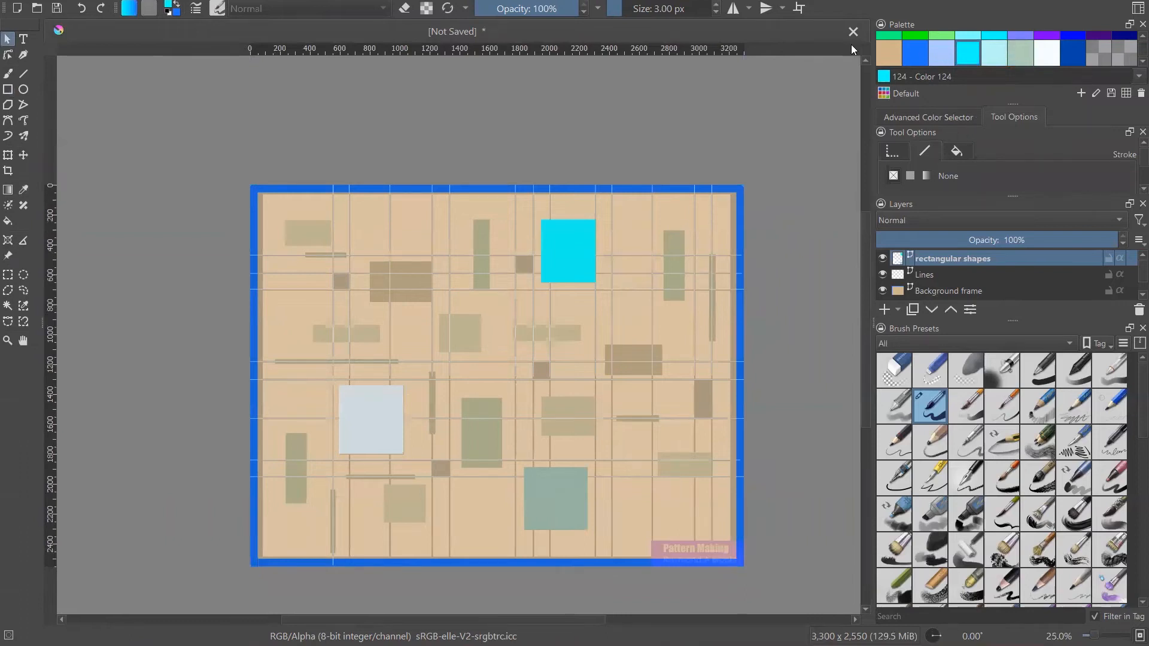
- Draw a light blue Color 123 filled rectangle about 278 × 253 px over the squarish reference shape just above the canvas centre
click(7, 89)
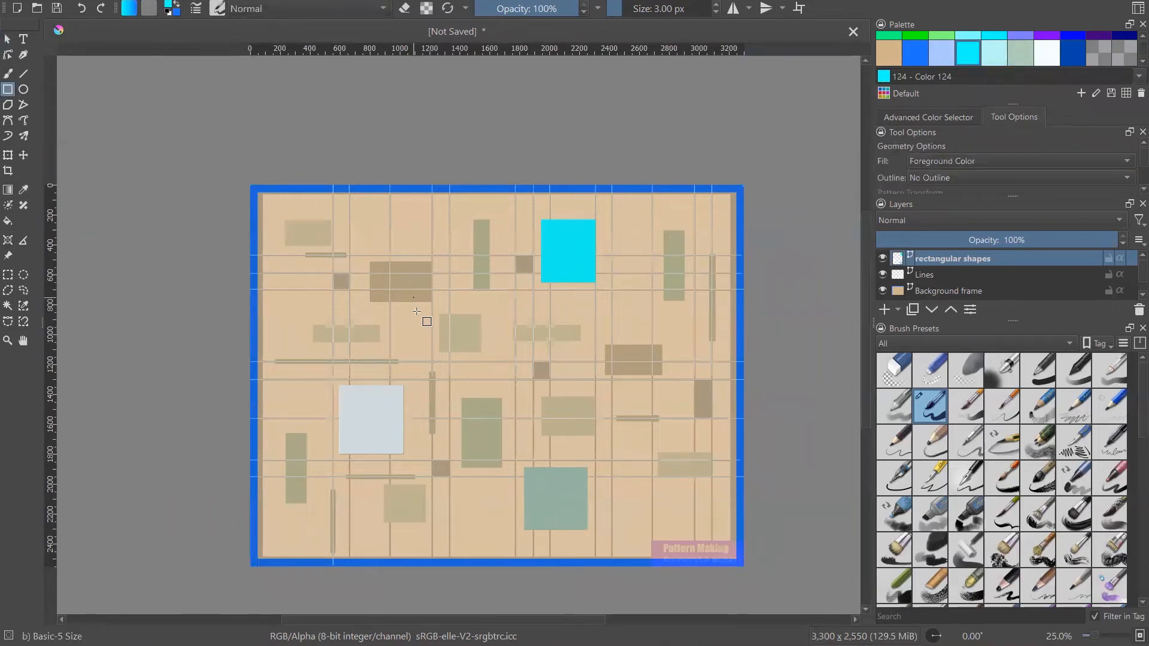
scroll(458, 330, up, 4)
click(941, 60)
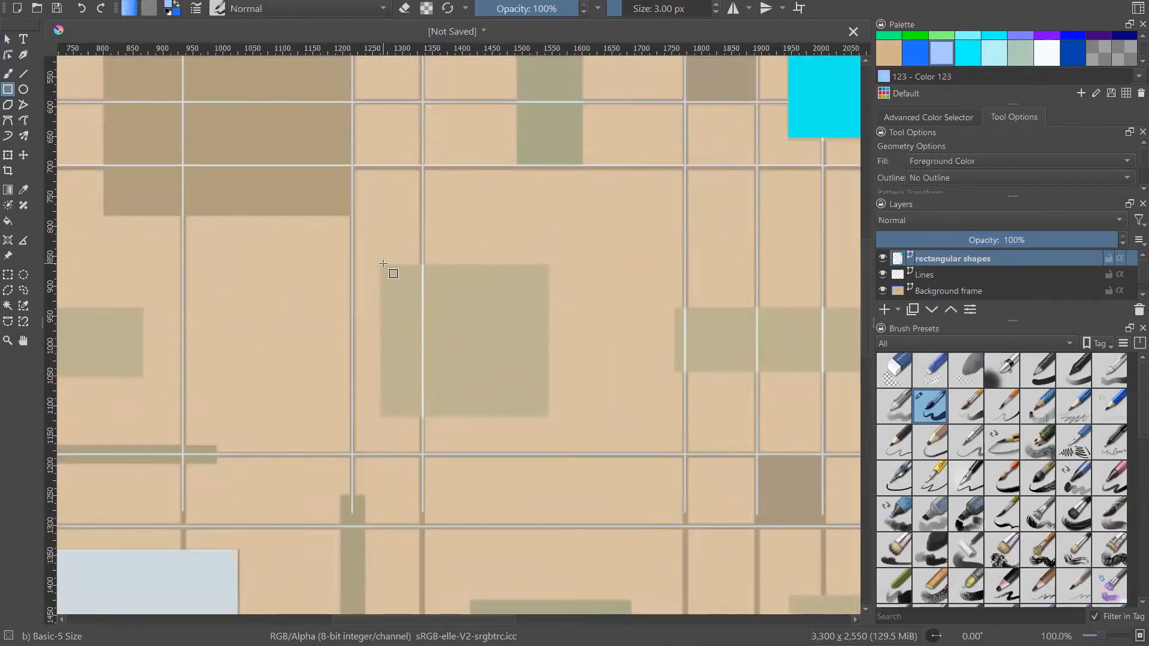
drag(381, 263, 547, 415)
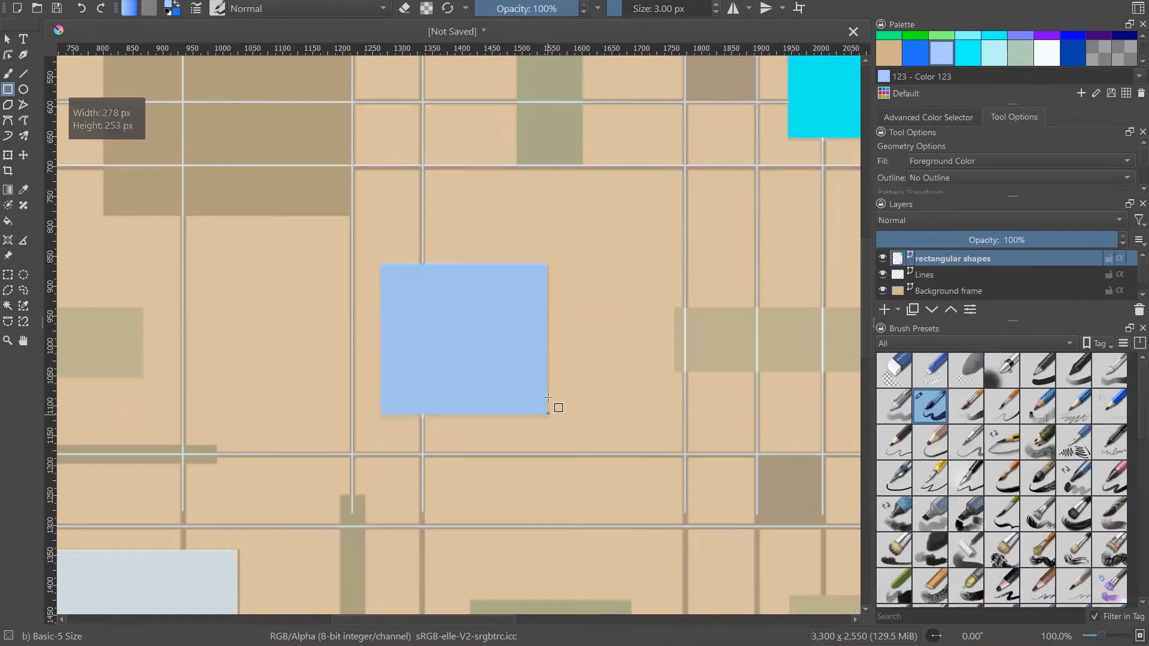
scroll(527, 316, down, 1)
scroll(527, 316, down, 3)
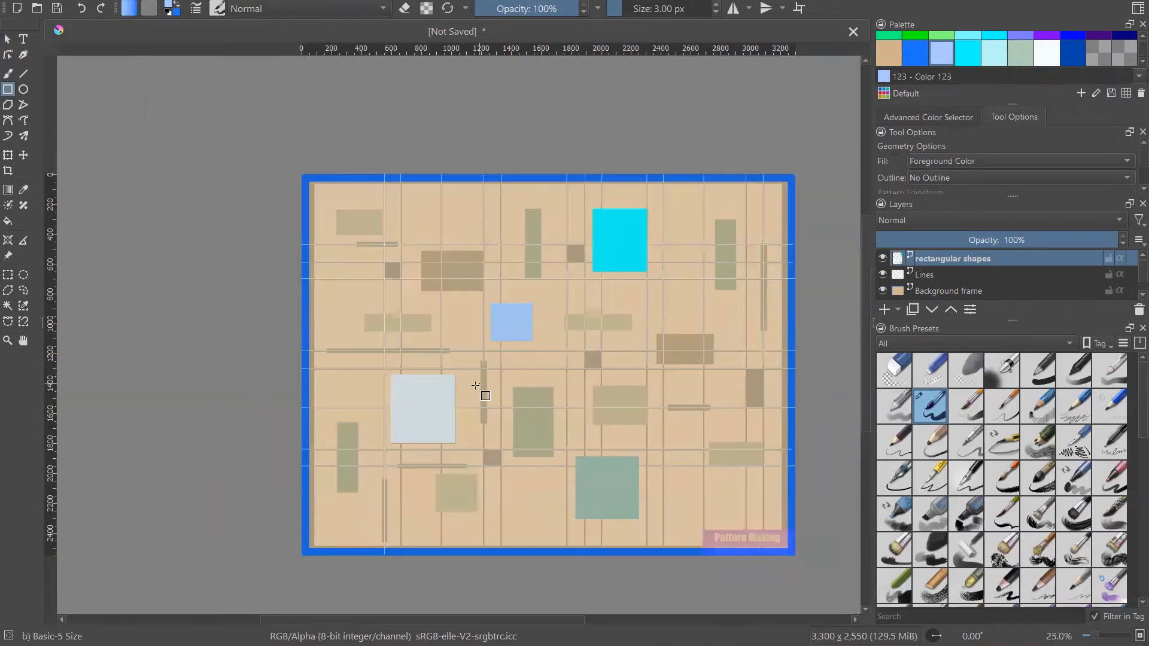
- Draw another light blue filled rectangle over the small squarish reference shape below the white rectangle
scroll(440, 527, up, 3)
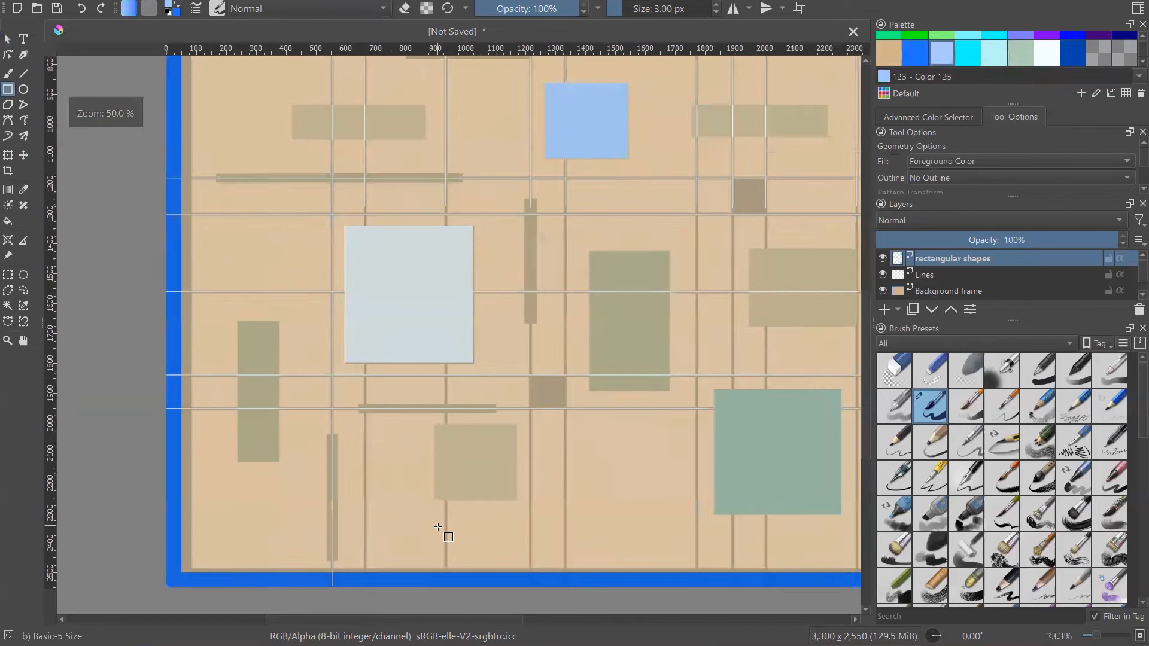
drag(432, 390, 544, 490)
scroll(395, 475, down, 3)
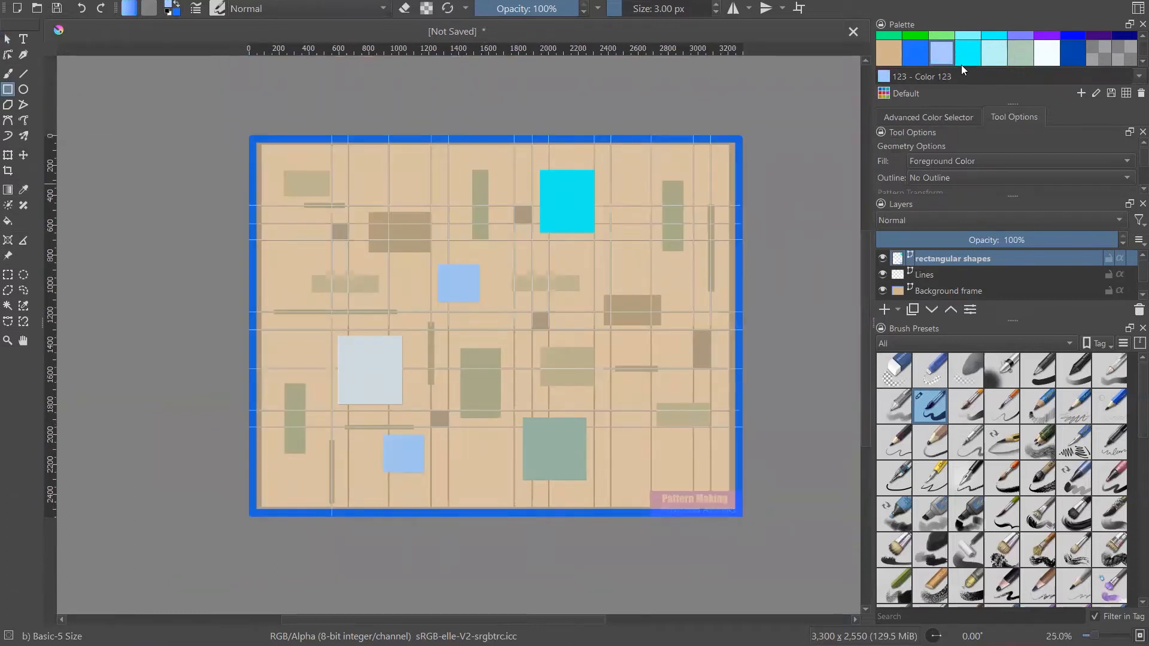
- Set the foreground colour to blue Color 122 and draw a filled rectangle over the brown reference rectangle in the canvas's upper-left area
click(922, 53)
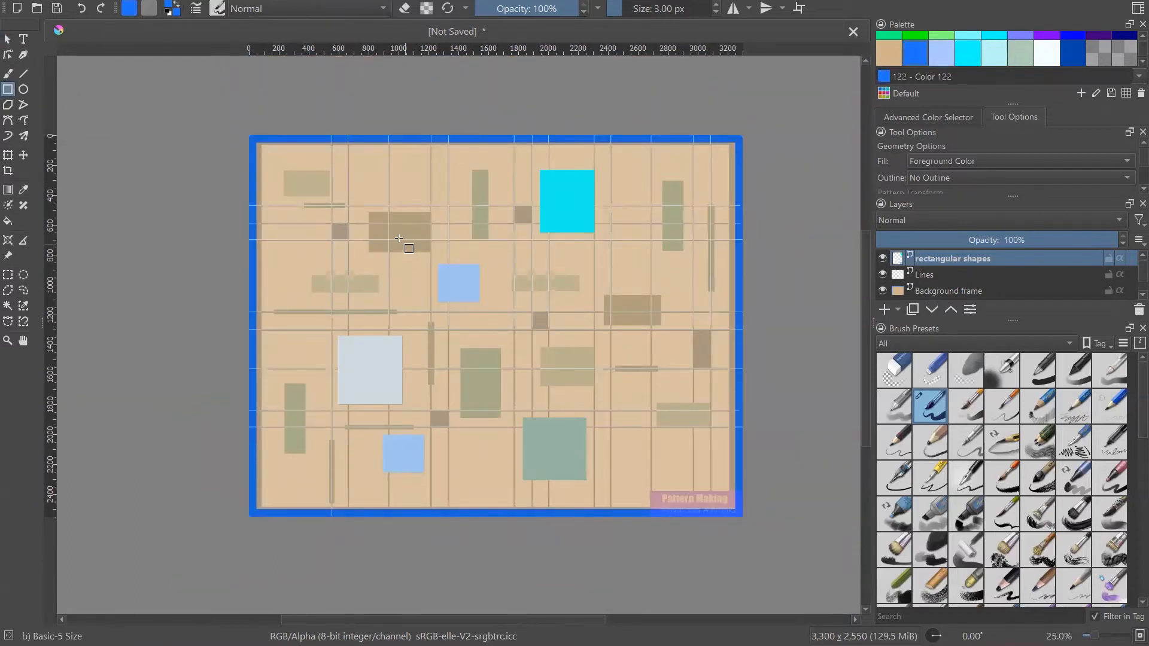
scroll(399, 239, up, 4)
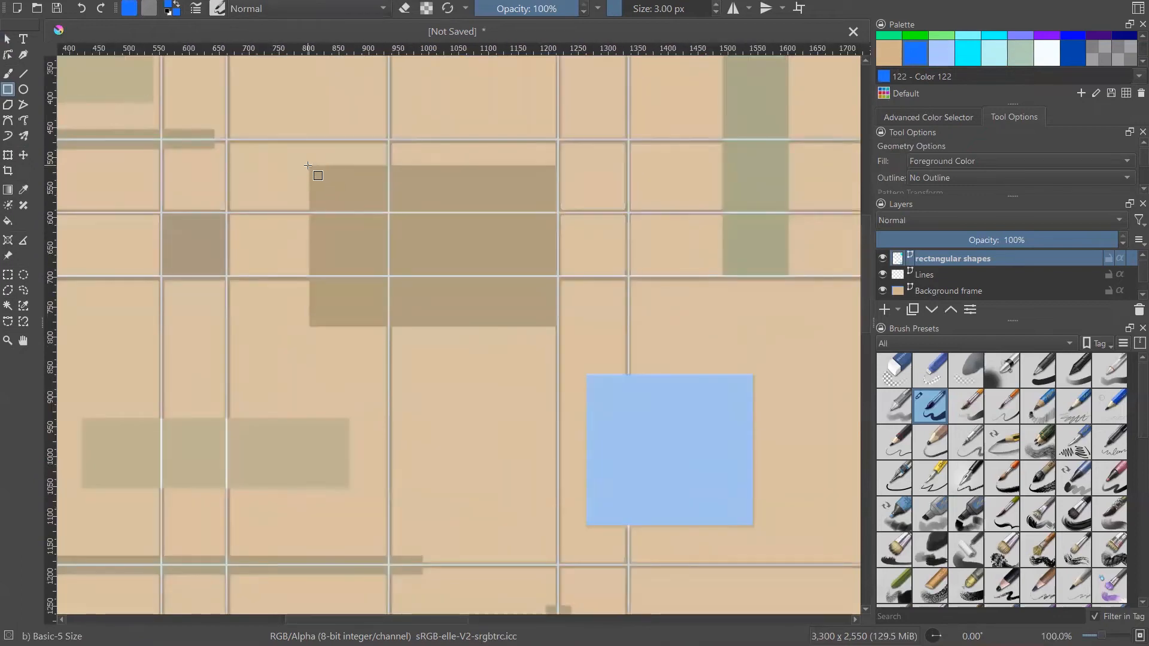
drag(309, 163, 559, 326)
scroll(547, 249, down, 2)
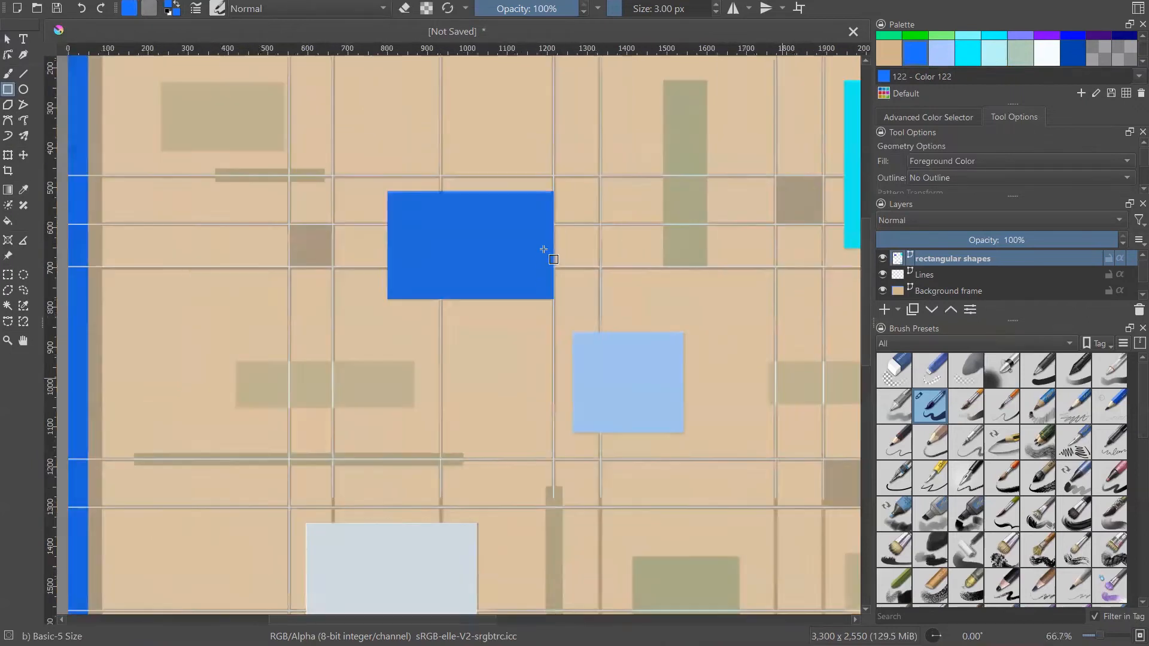
- Draw a second blue filled rectangle over the wide reference rectangle near the canvas's lower-right corner
scroll(525, 251, down, 3)
scroll(608, 295, up, 2)
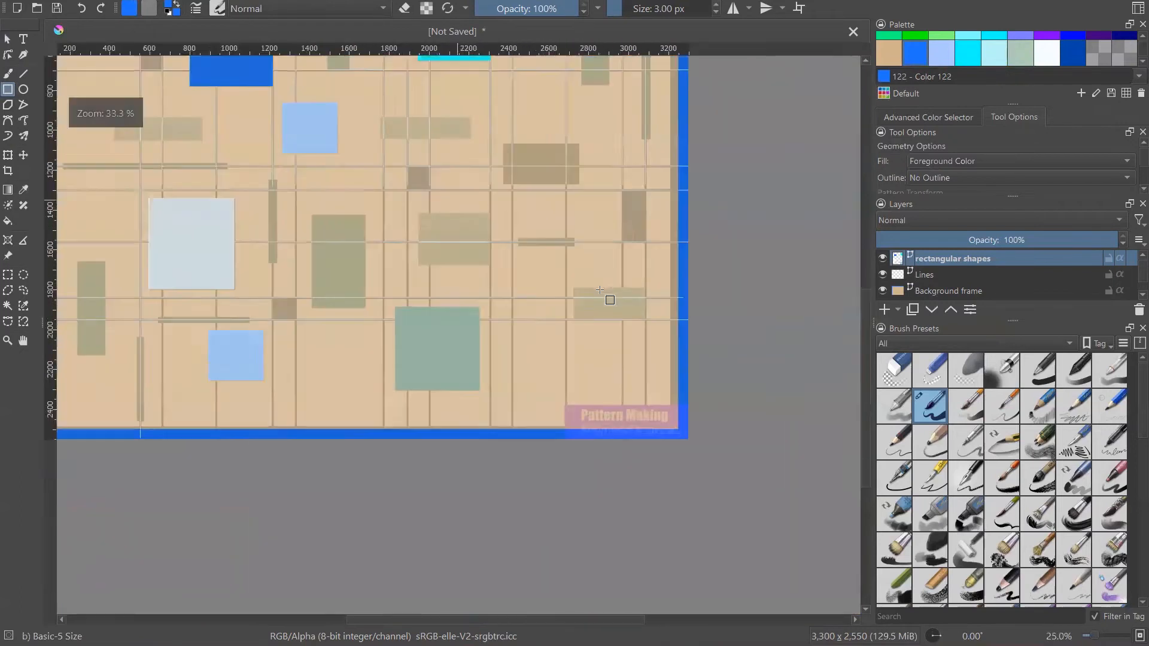
scroll(662, 353, up, 2)
scroll(736, 376, up, 1)
drag(735, 378, 522, 284)
scroll(577, 289, down, 4)
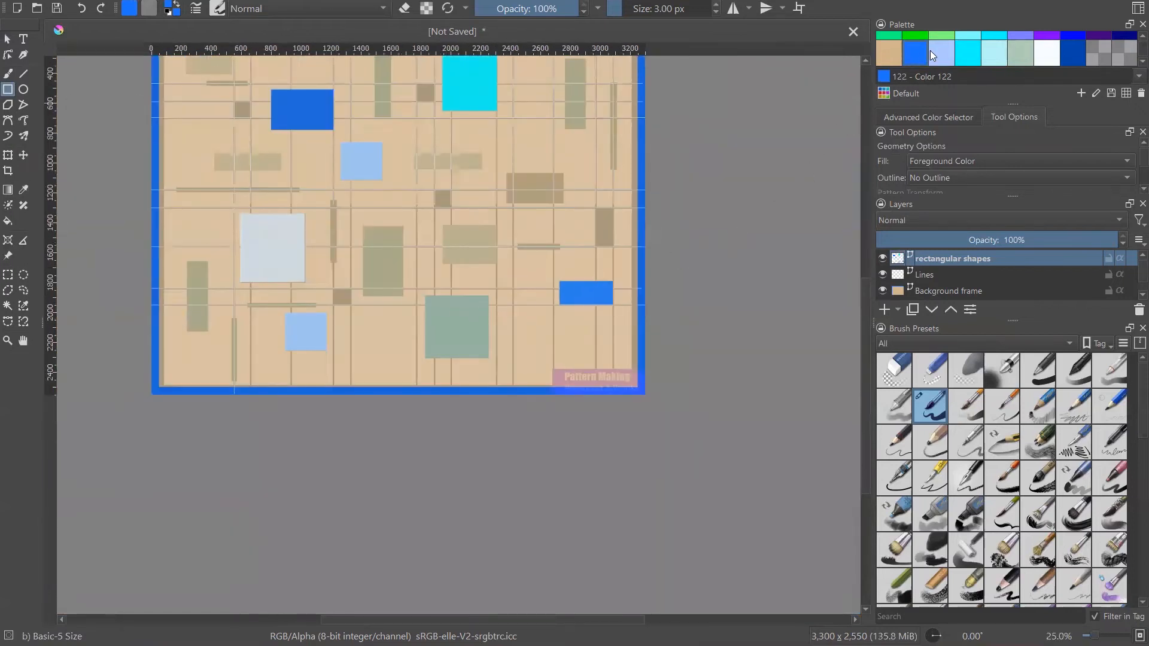
- Set the foreground colour to pale cyan Color 125 and fill a tall rectangle about 467 px high over the reference near the canvas's lower-left edge
click(985, 55)
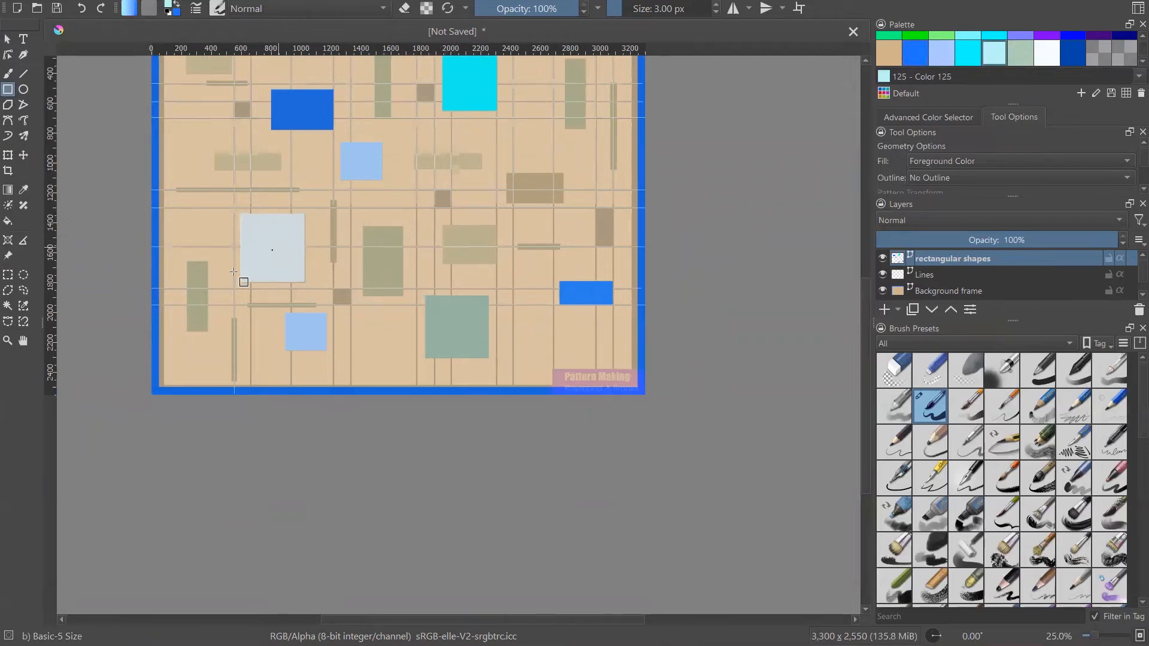
scroll(234, 273, up, 4)
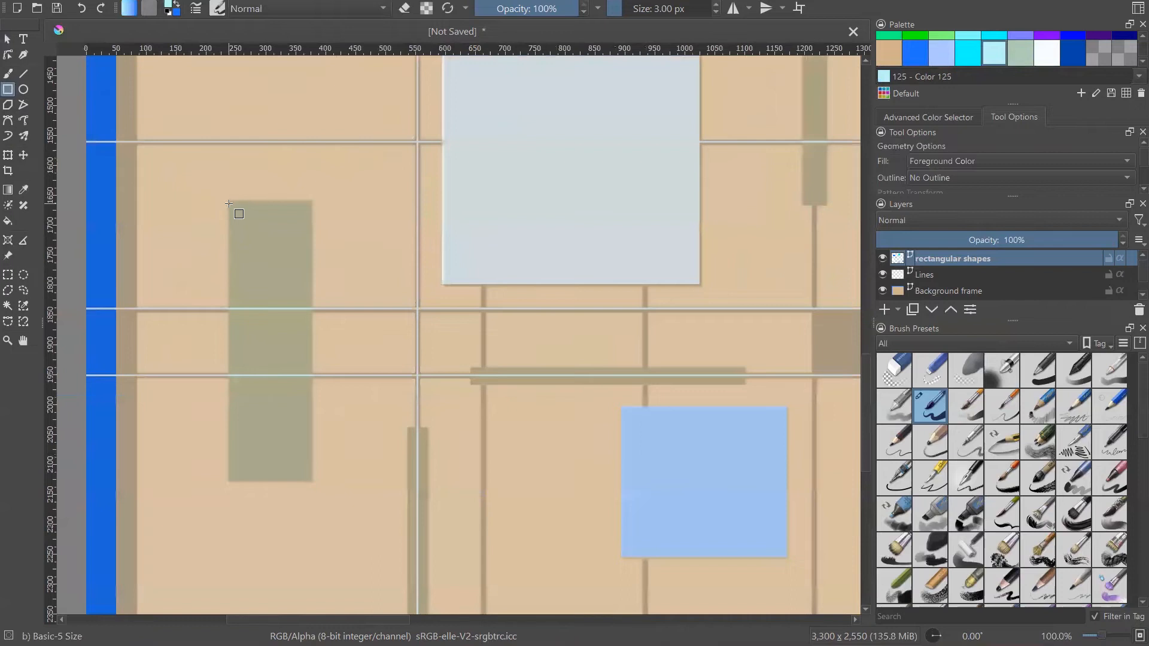
drag(229, 201, 311, 482)
scroll(293, 476, down, 4)
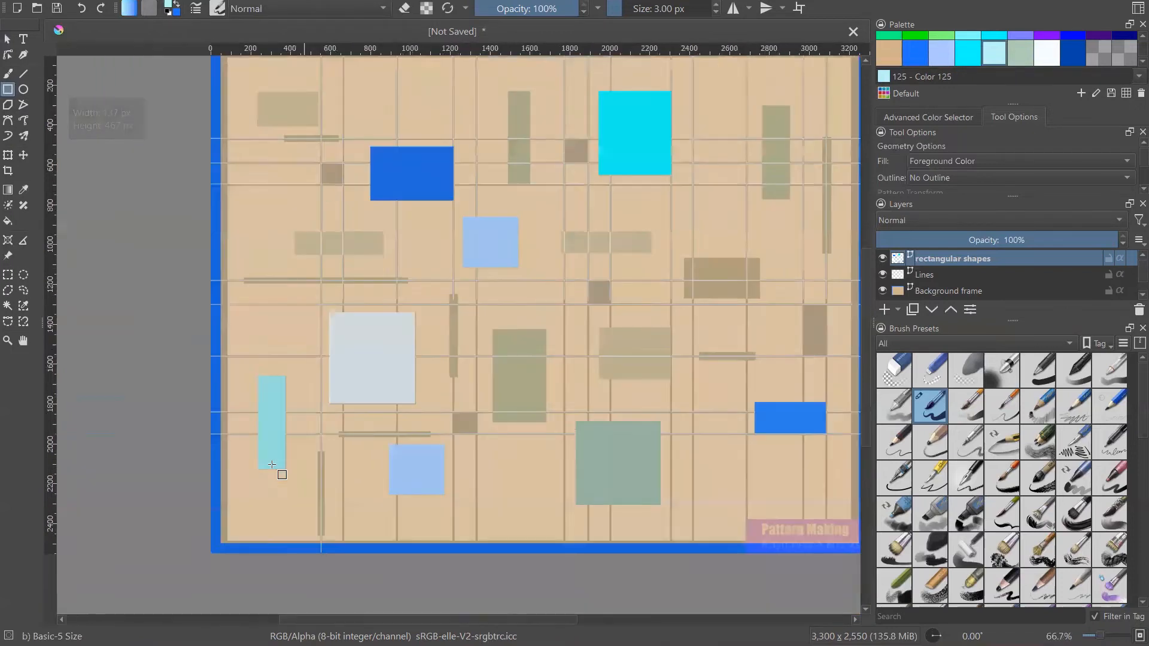
scroll(667, 208, up, 4)
scroll(670, 205, down, 4)
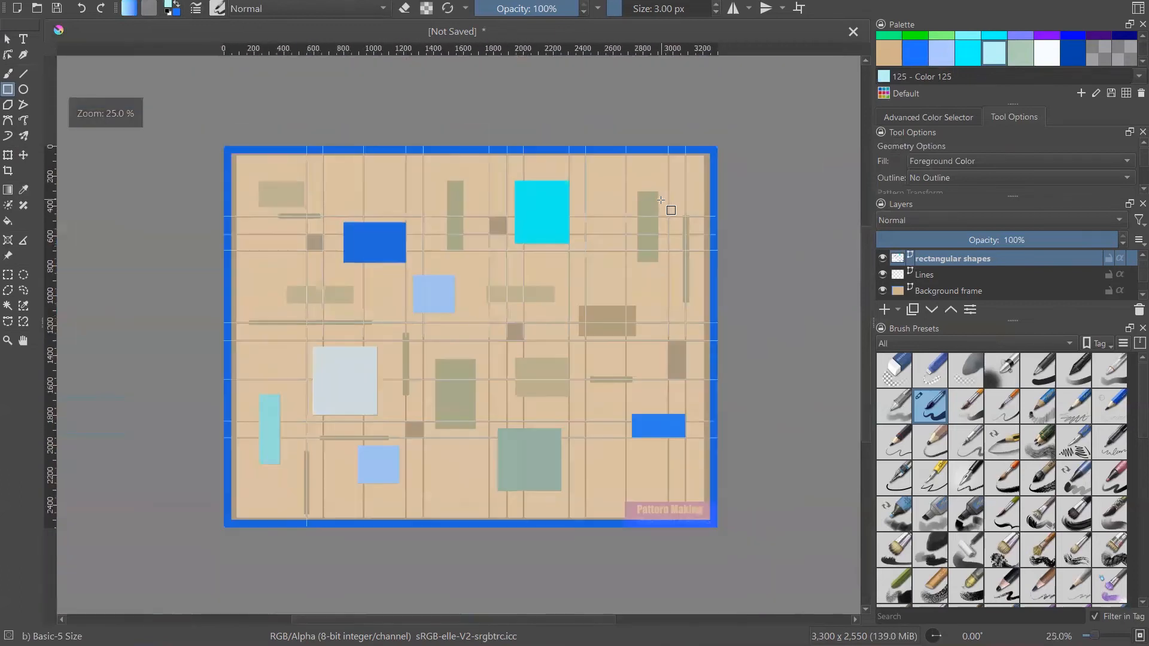
- Draw a pale cyan filled rectangle about 450 × 99 px over the wide reference bar to the right of the central light blue rectangle
scroll(522, 303, up, 3)
click(493, 237)
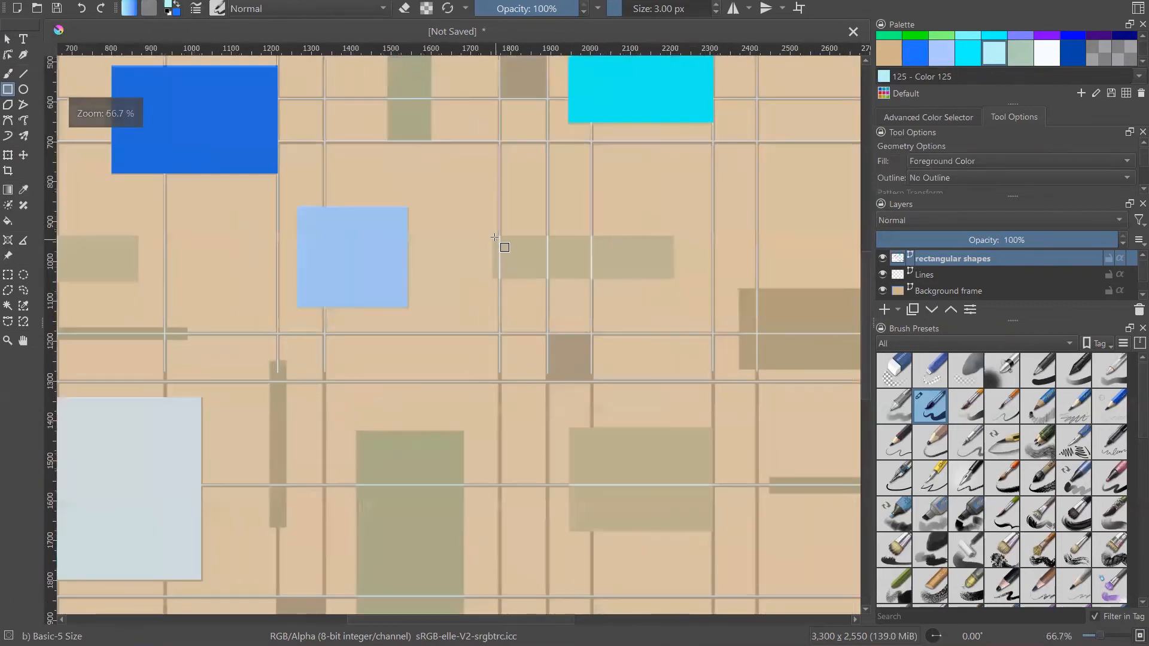
drag(544, 259, 672, 276)
scroll(590, 205, down, 3)
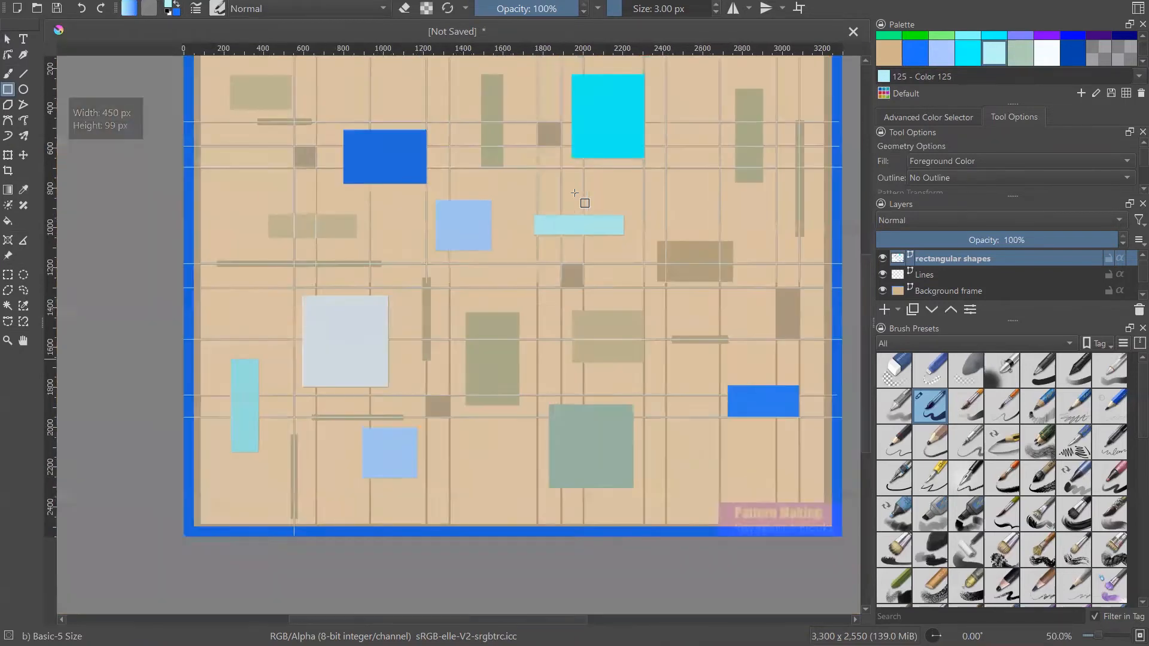
- Draw a pale cyan filled rectangle about 42 × 584 px over the thin vertical reference bar near the canvas's right edge
scroll(748, 152, up, 5)
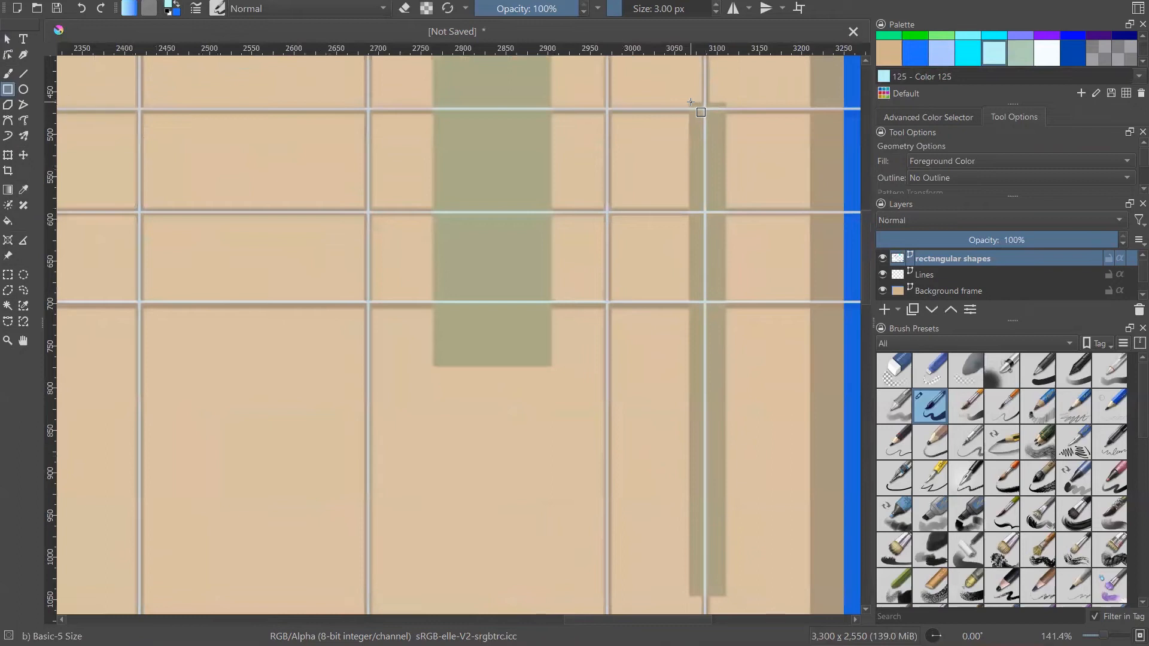
drag(691, 102, 726, 595)
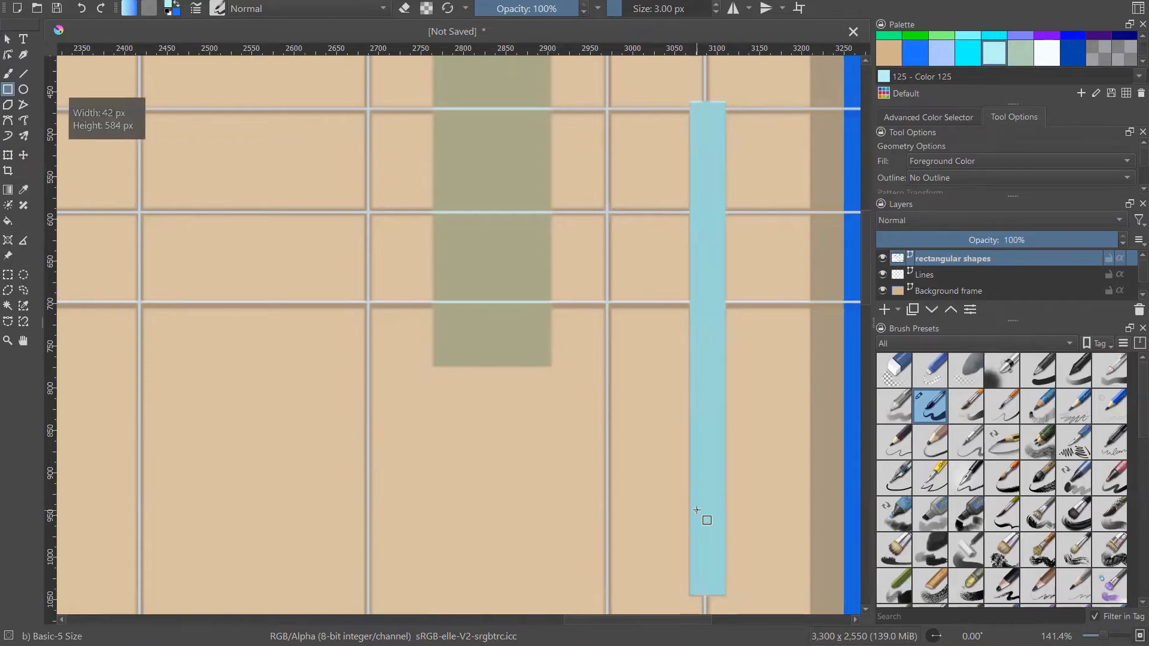
scroll(697, 510, down, 5)
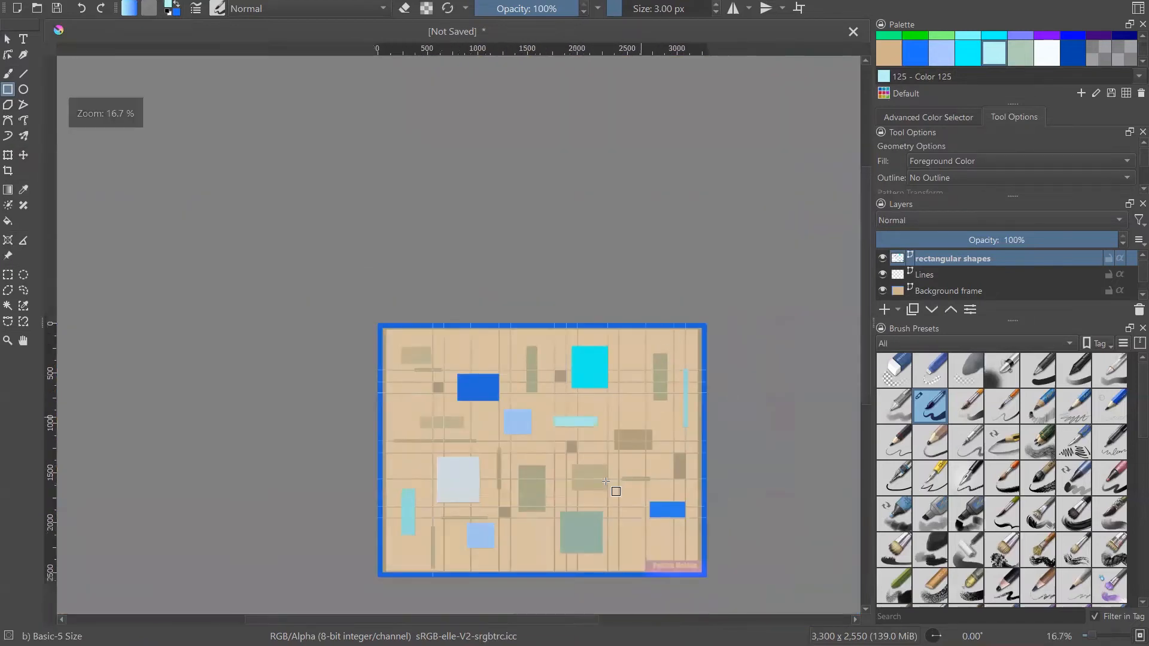
scroll(592, 533, up, 1)
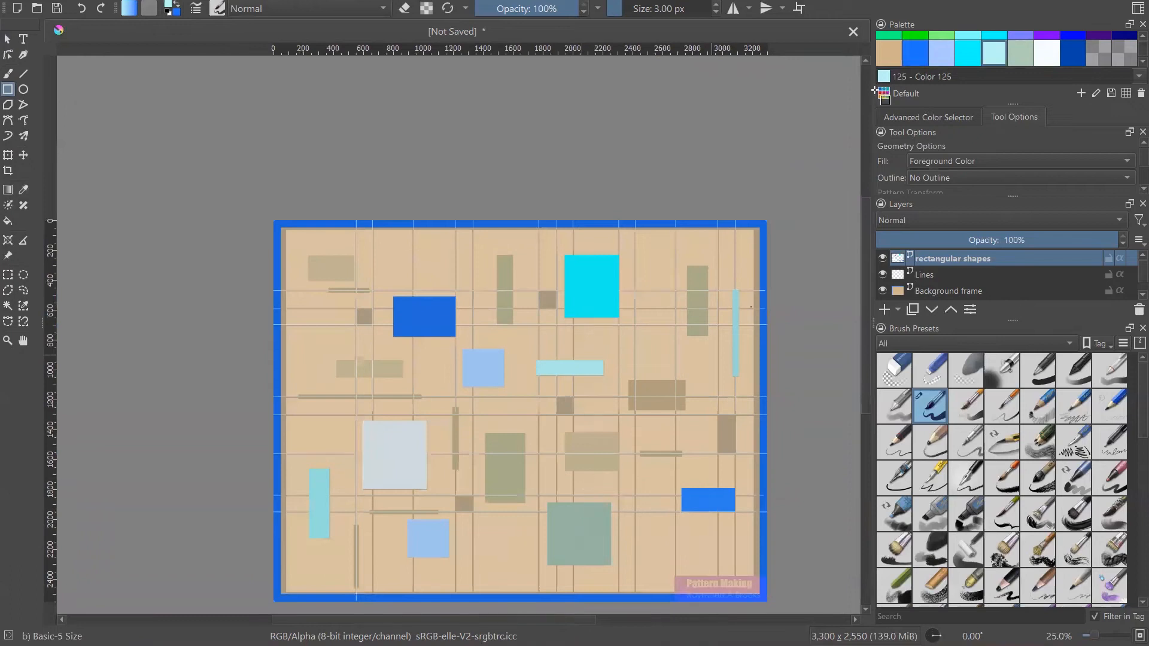
- Set the foreground colour to pale green Color 126 and fill the small reference square left of the upper blue rectangle
click(1015, 45)
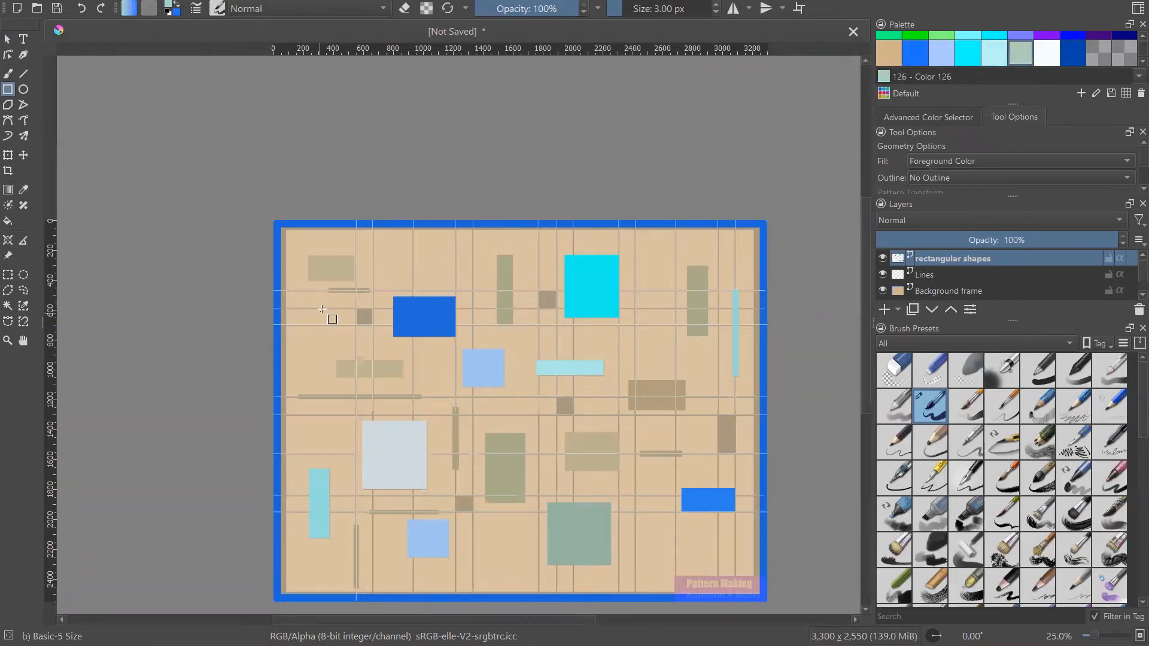
scroll(360, 311, up, 7)
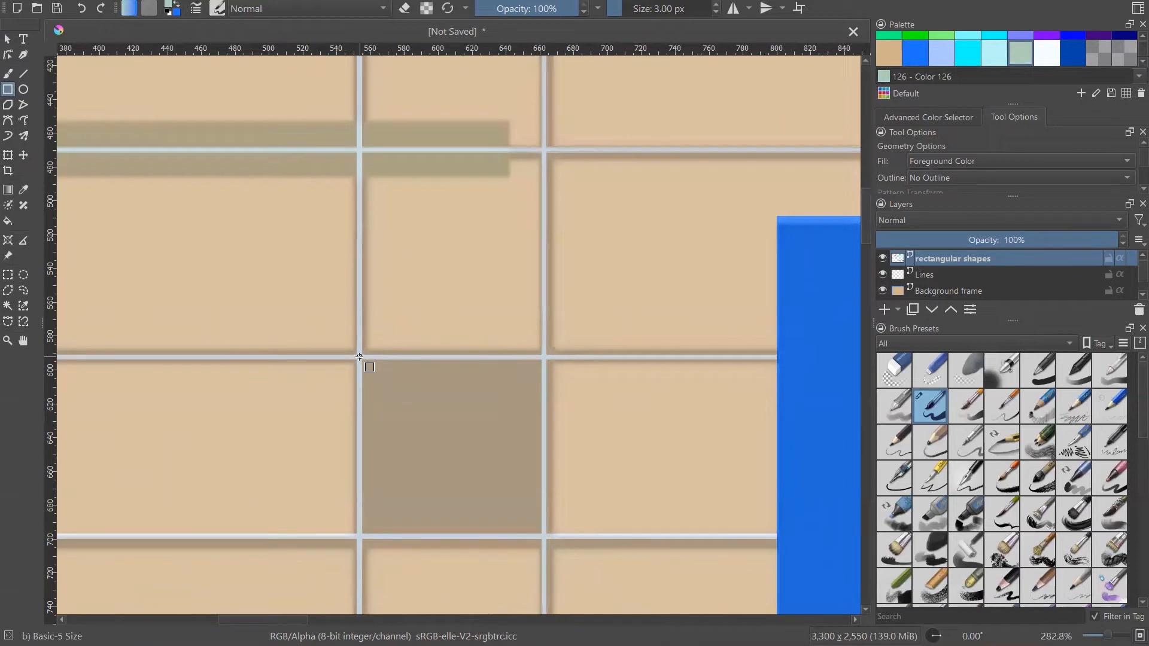
drag(360, 357, 568, 533)
mouse_move(581, 532)
mouse_down()
mouse_move(602, 542)
mouse_move(539, 535)
mouse_up()
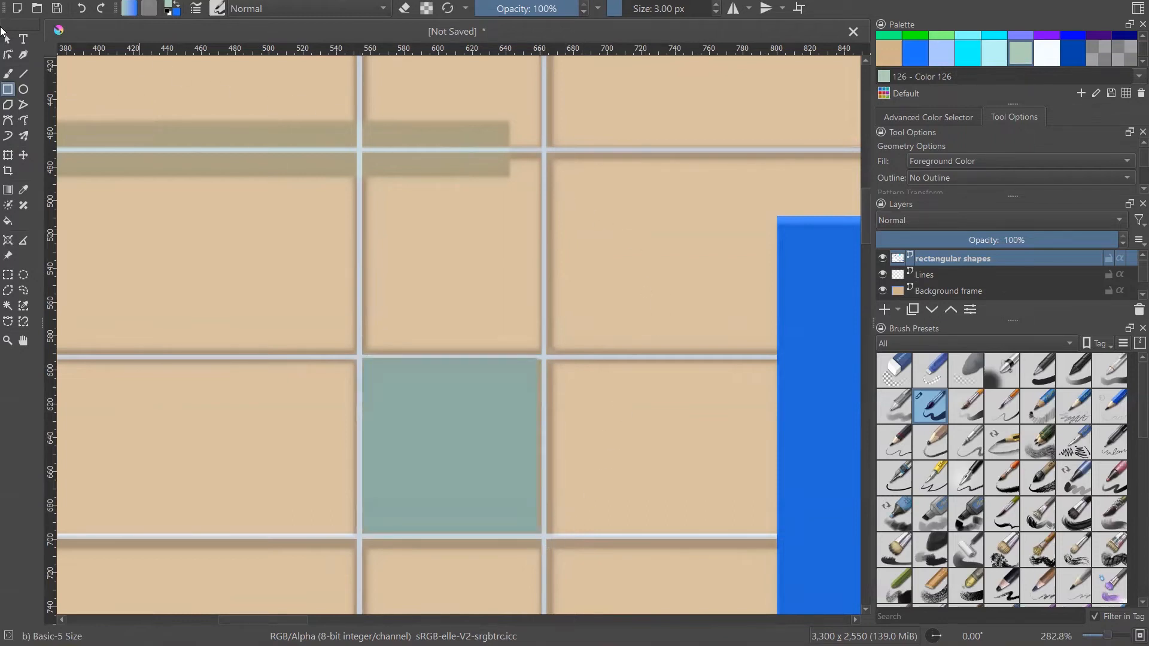
- Select the small pale green square and stretch its right edge to meet the adjacent vertical white line
click(7, 39)
click(497, 400)
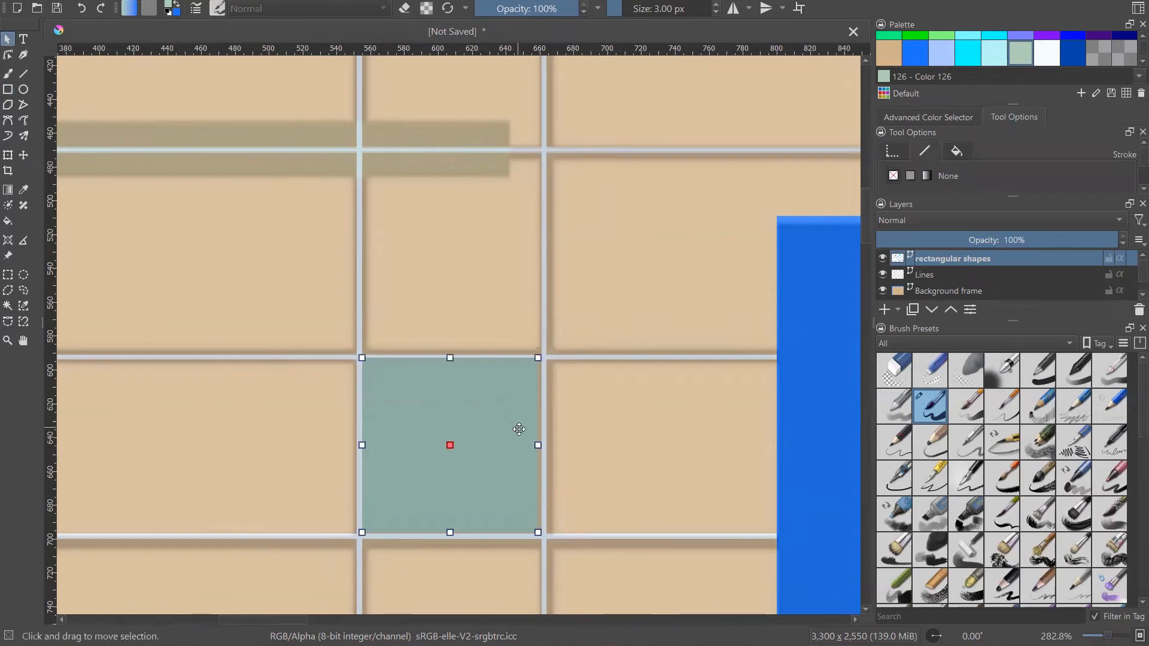
scroll(537, 443, up, 2)
drag(537, 444, 545, 443)
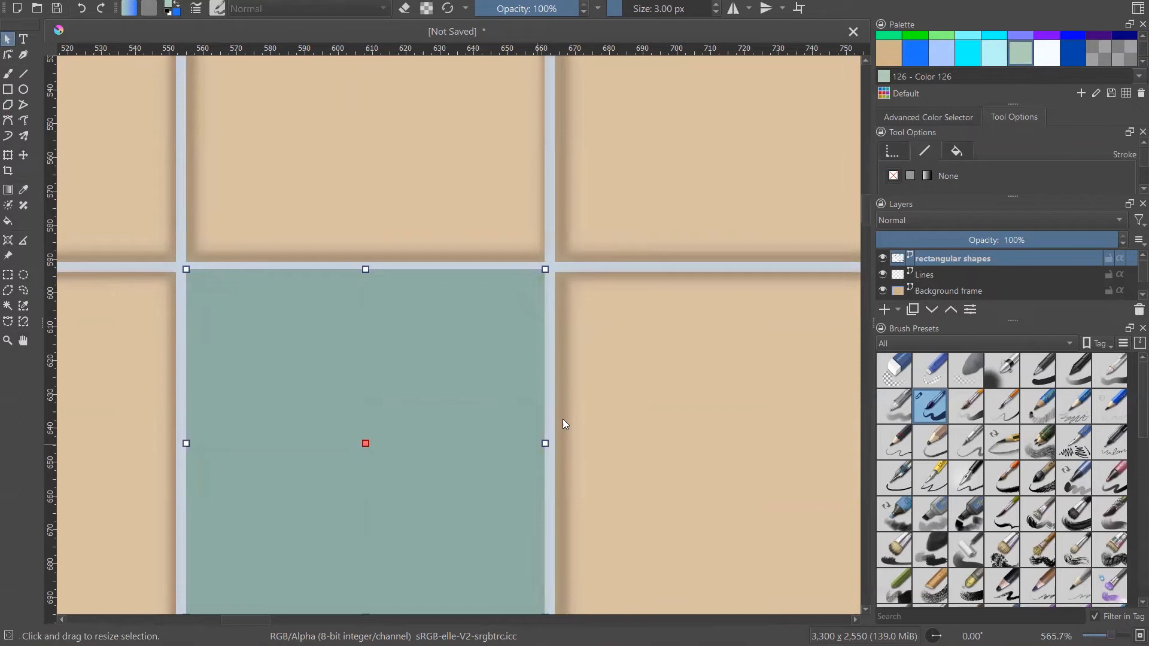
- Stretch the small pale green square's bottom edge down to meet the horizontal white line below it, and deselect the square
scroll(603, 293, down, 2)
scroll(482, 455, up, 4)
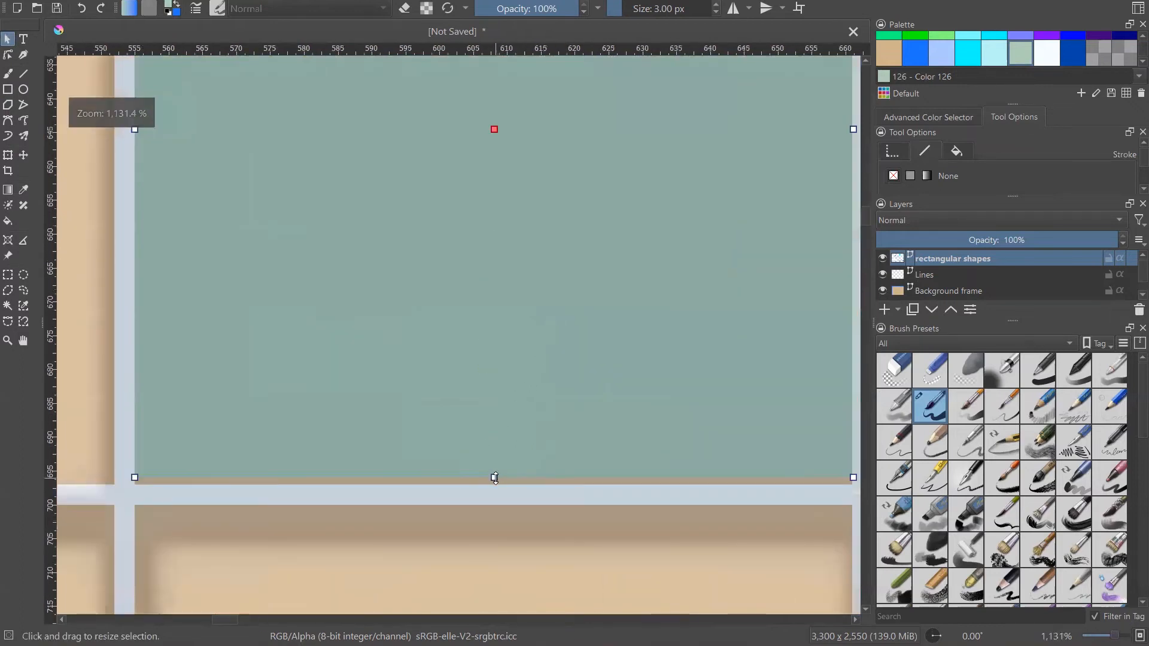
drag(494, 478, 494, 484)
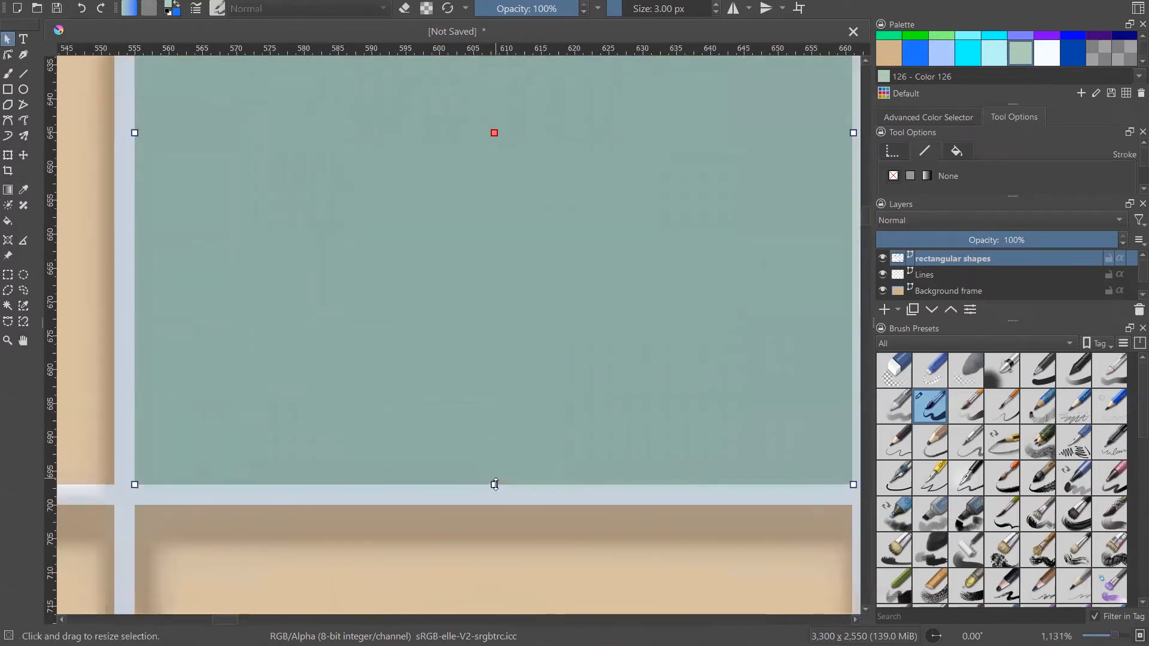
scroll(496, 483, down, 1)
scroll(446, 201, down, 4)
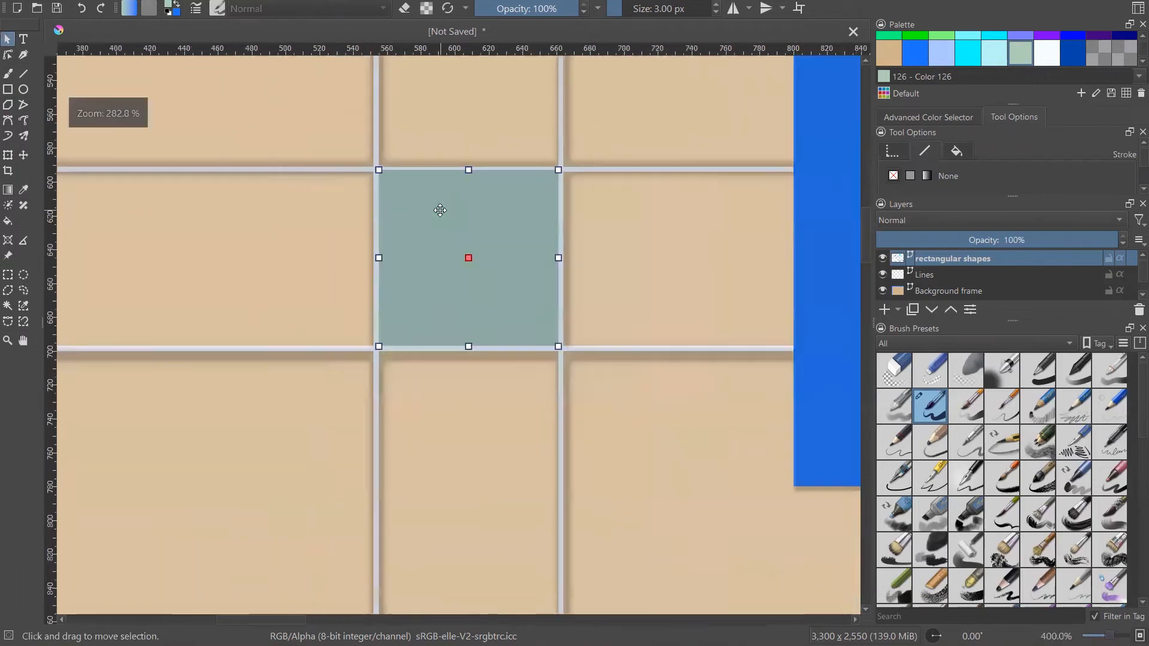
click(285, 163)
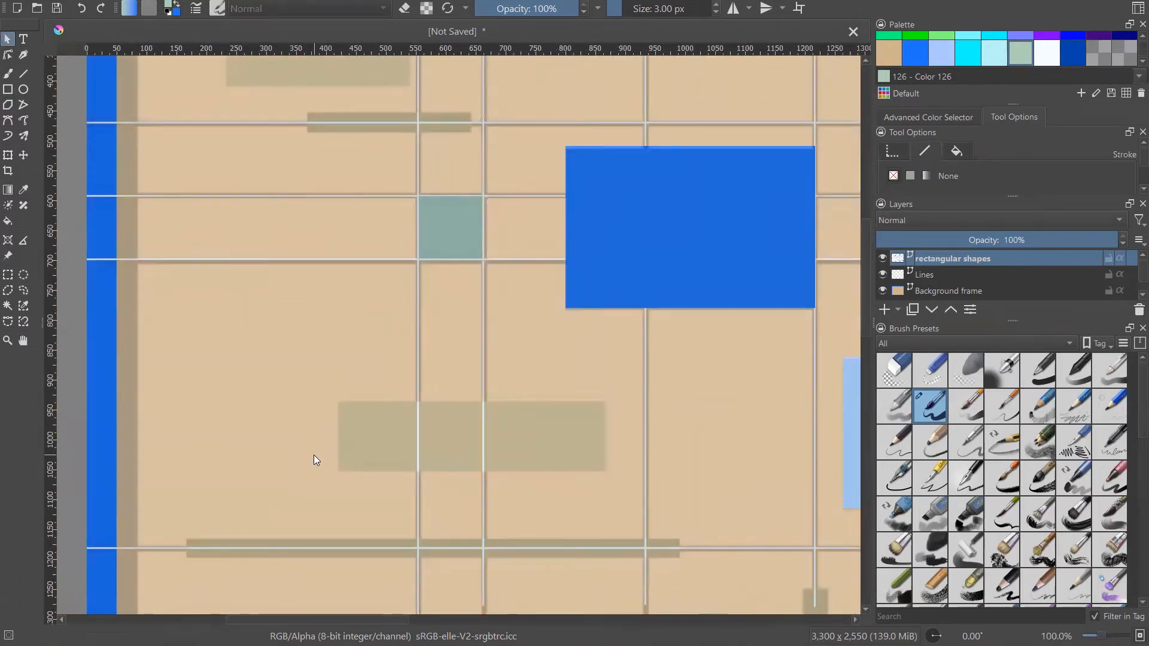
- Copy the small pale green square onto the brown reference square left of the bright cyan rectangle, aligning their upper-left corners at the white line crossing
scroll(314, 454, down, 1)
scroll(316, 453, down, 2)
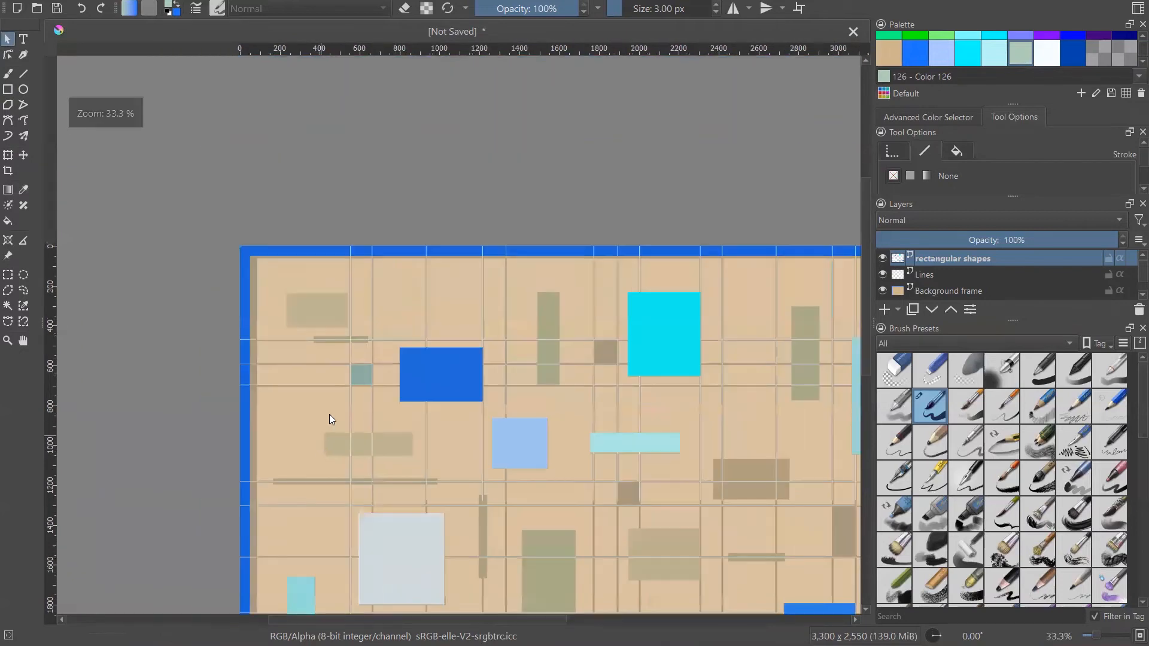
scroll(410, 245, down, 1)
scroll(394, 315, up, 7)
click(286, 237)
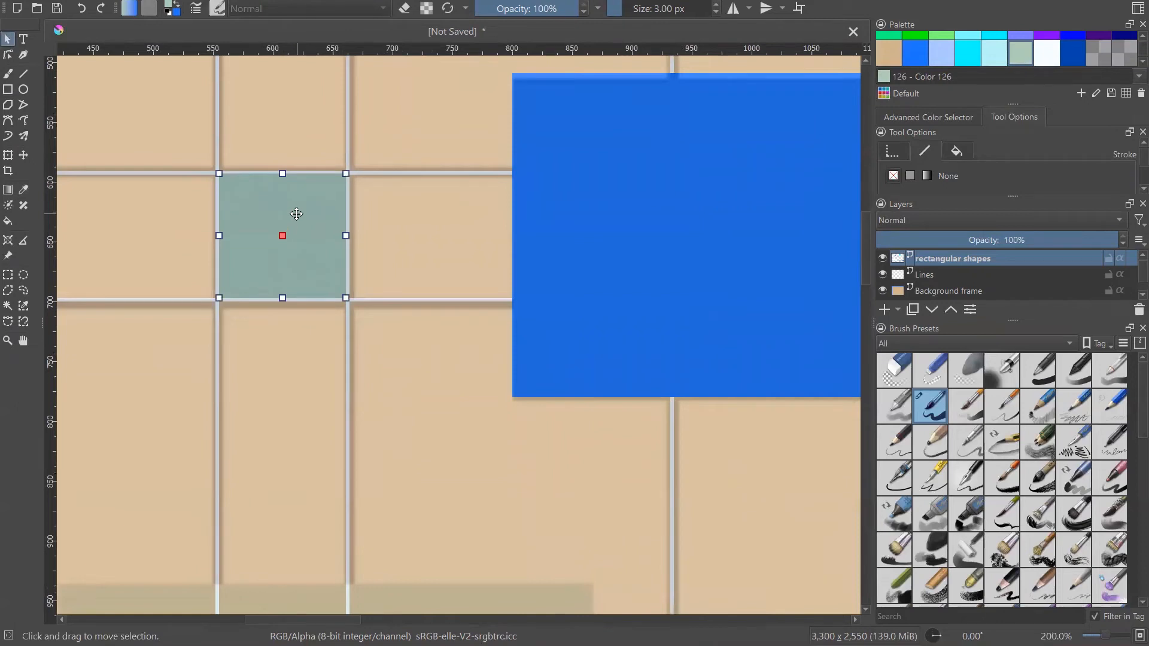
scroll(290, 216, down, 4)
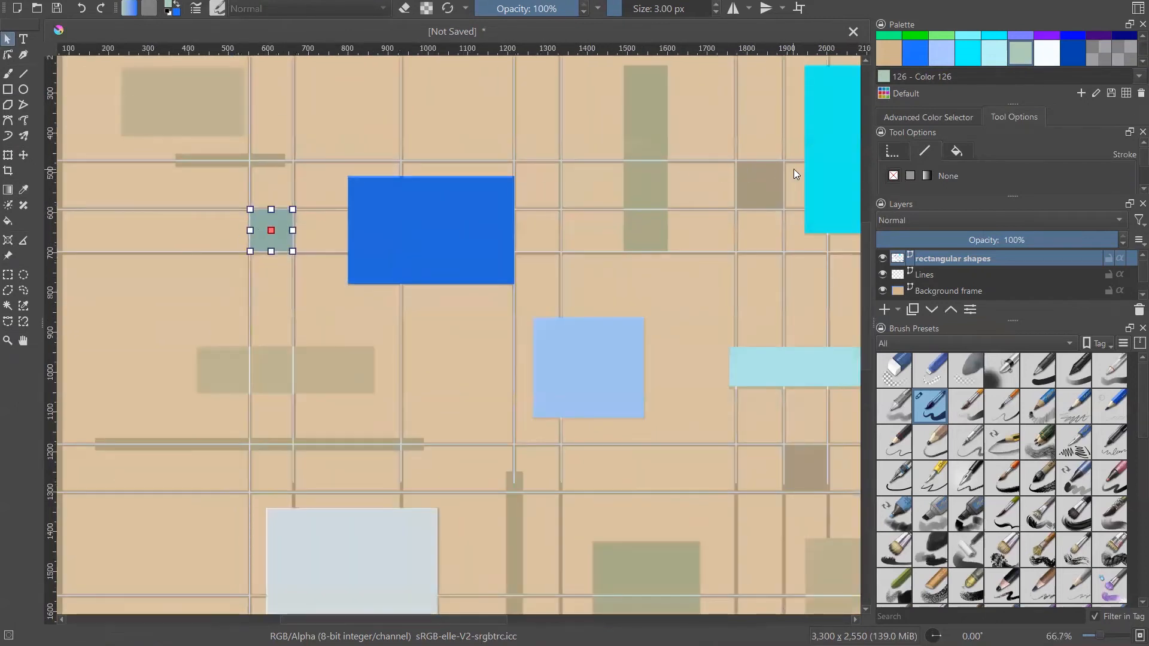
scroll(757, 172, up, 4)
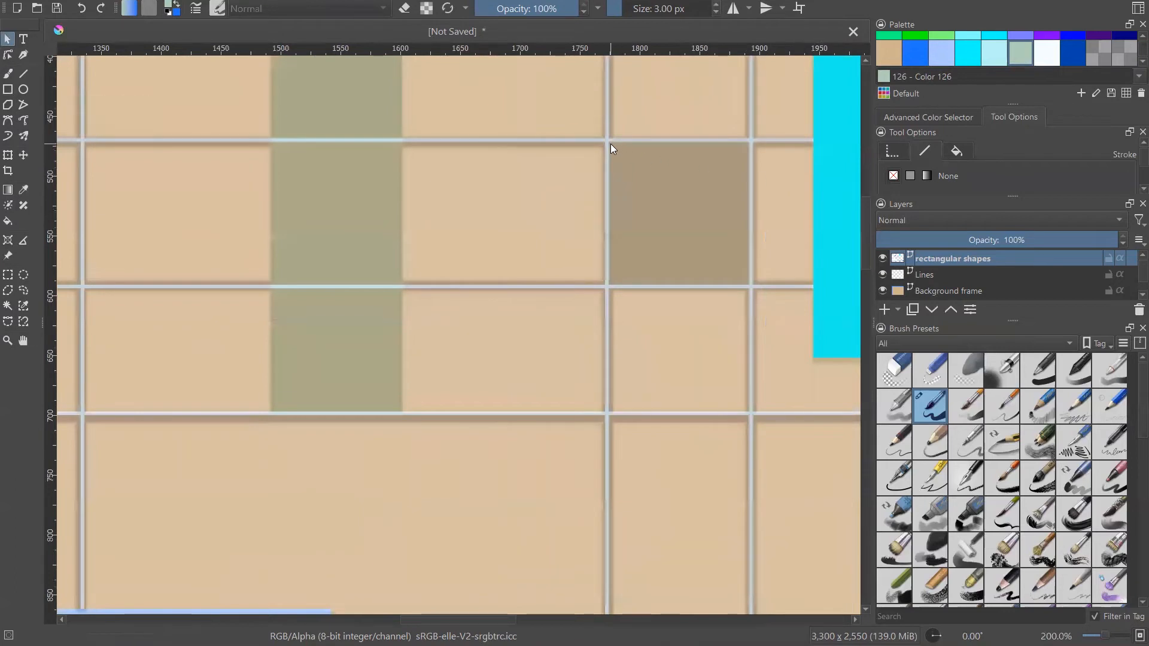
key(ctrl+alt+v)
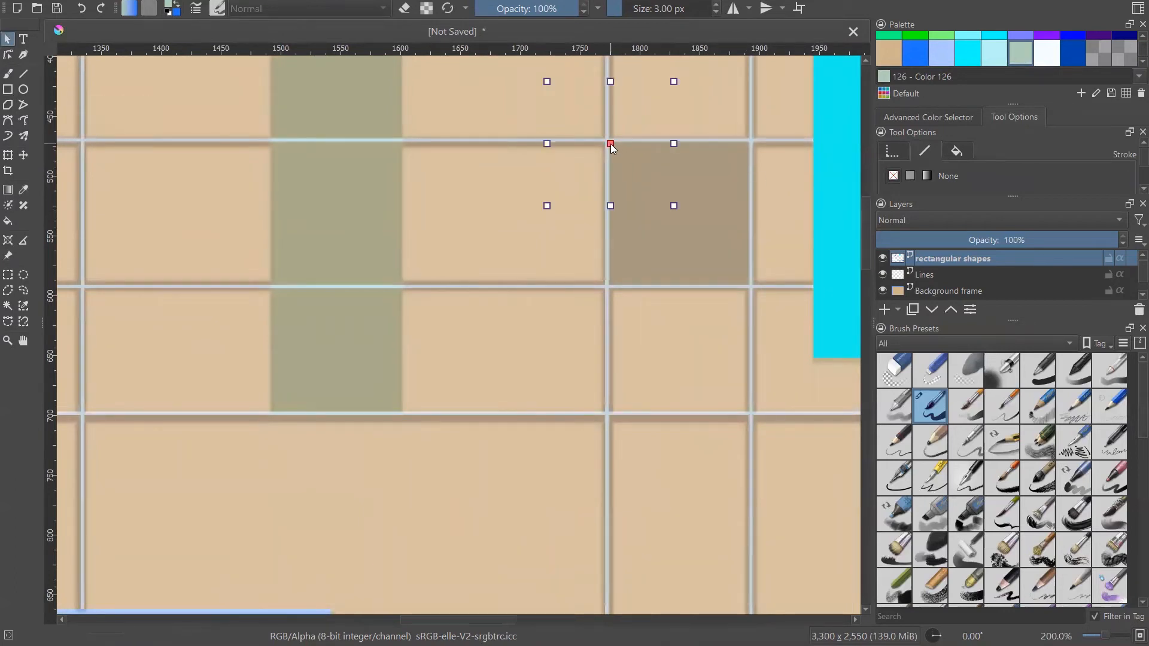
drag(611, 143, 673, 205)
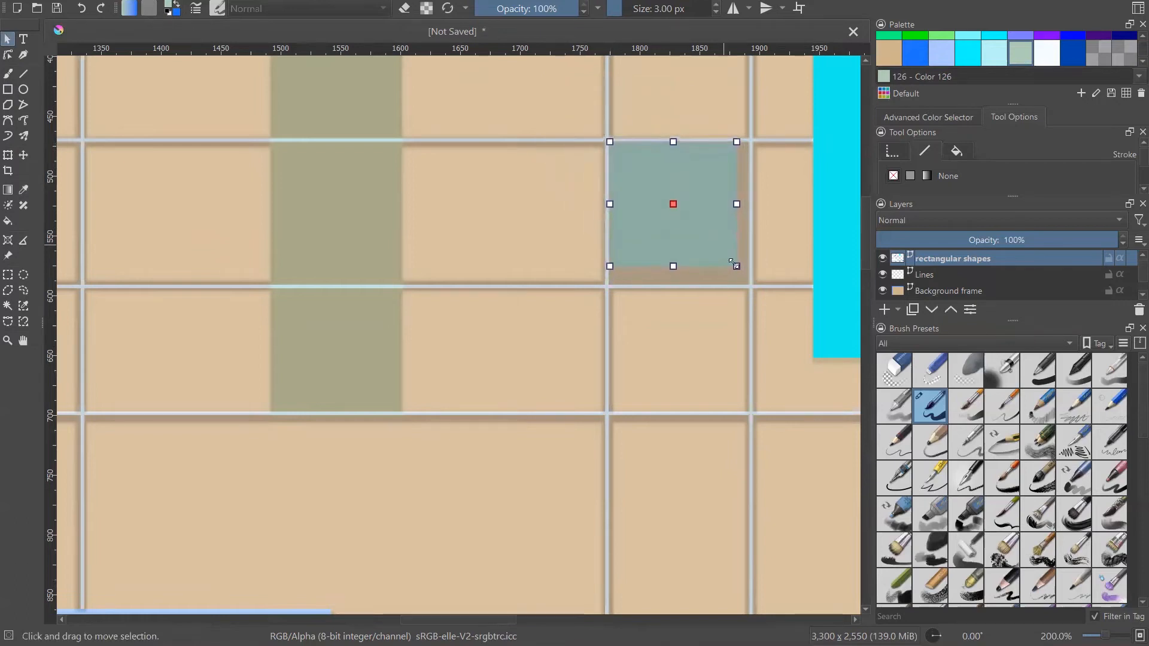
- Enlarge the teal square beside the cyan rectangle and the lower teal square near x 1270 px to fill their grid cells
drag(735, 264, 748, 287)
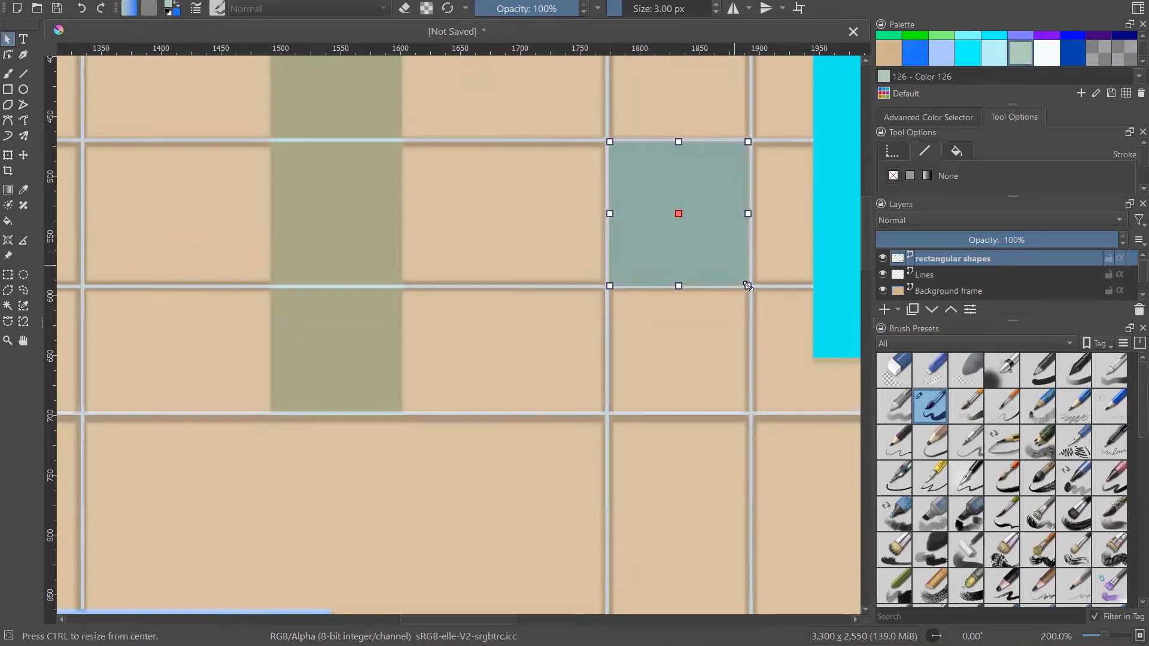
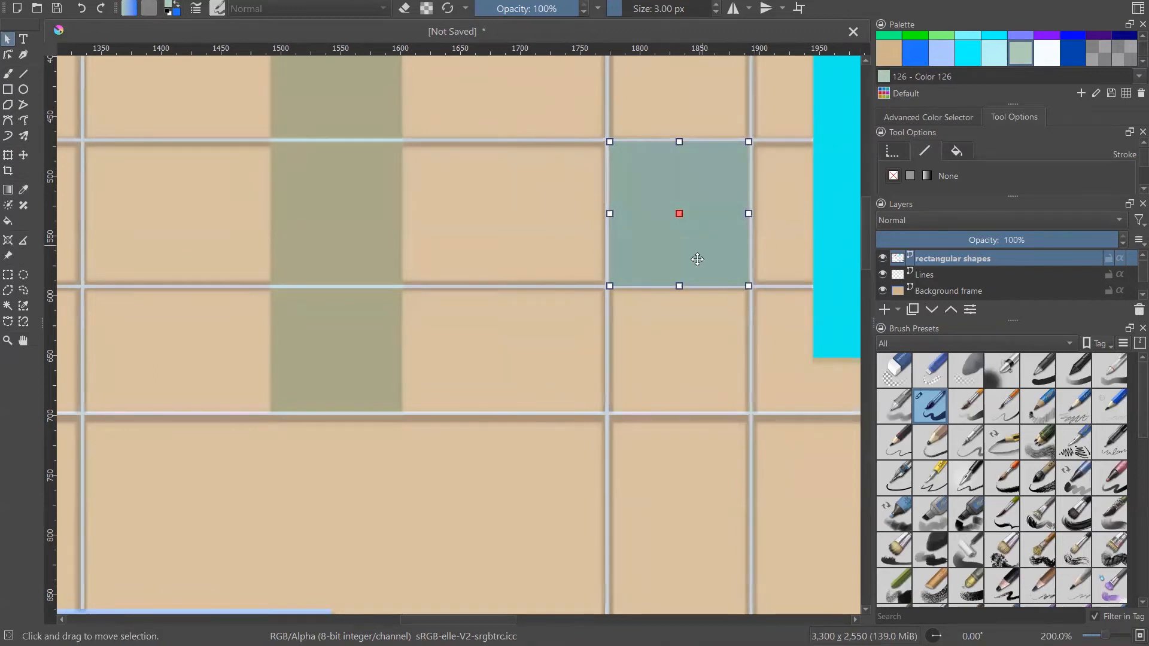
scroll(659, 258, down, 6)
scroll(573, 264, down, 1)
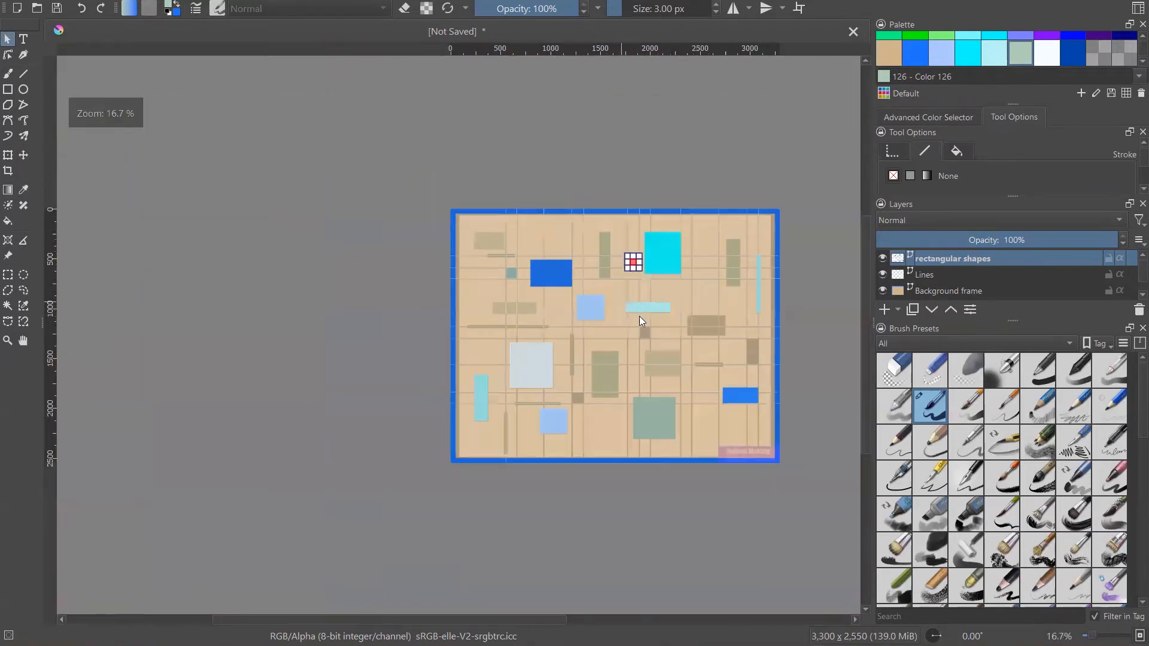
scroll(683, 312, up, 2)
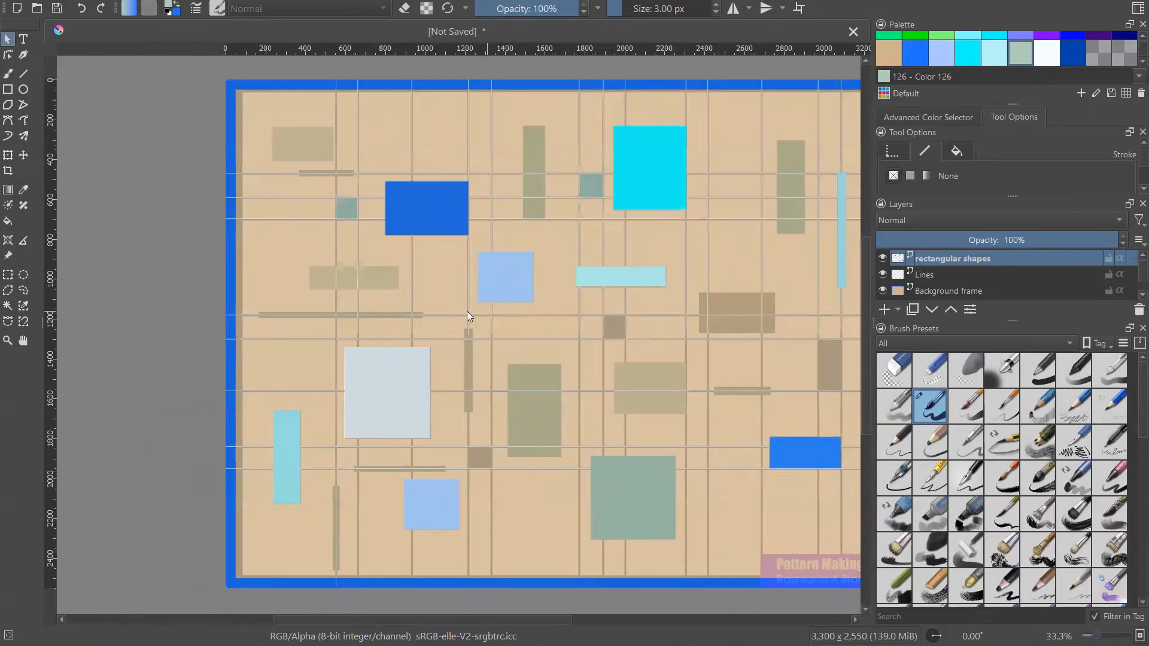
scroll(479, 473, up, 5)
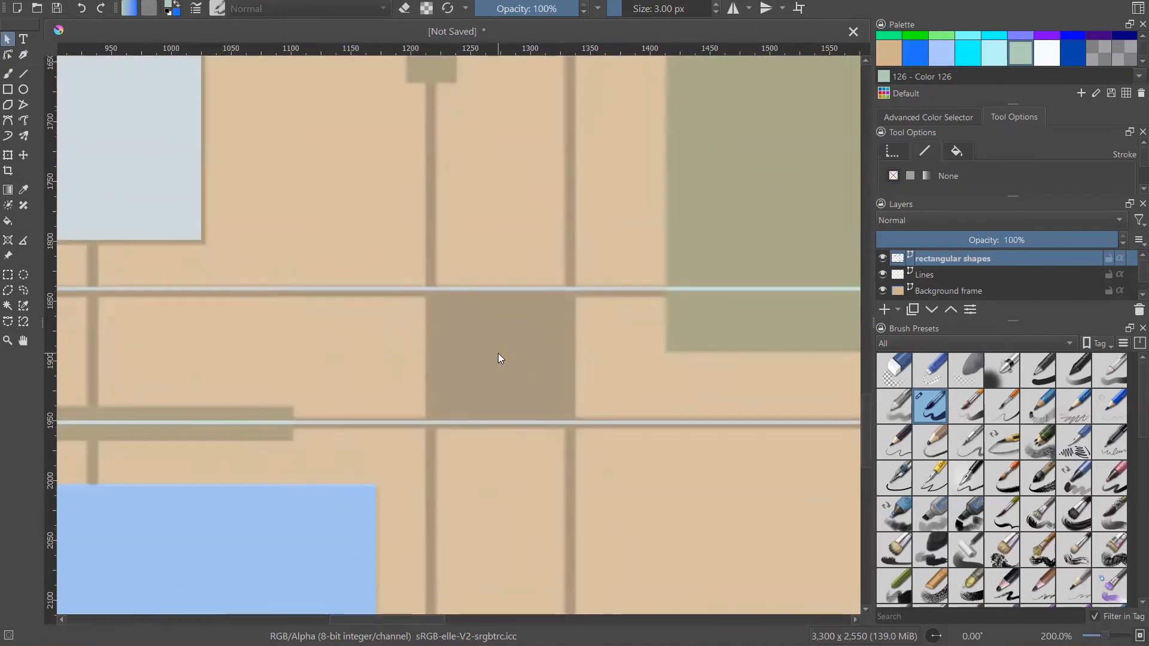
click(498, 353)
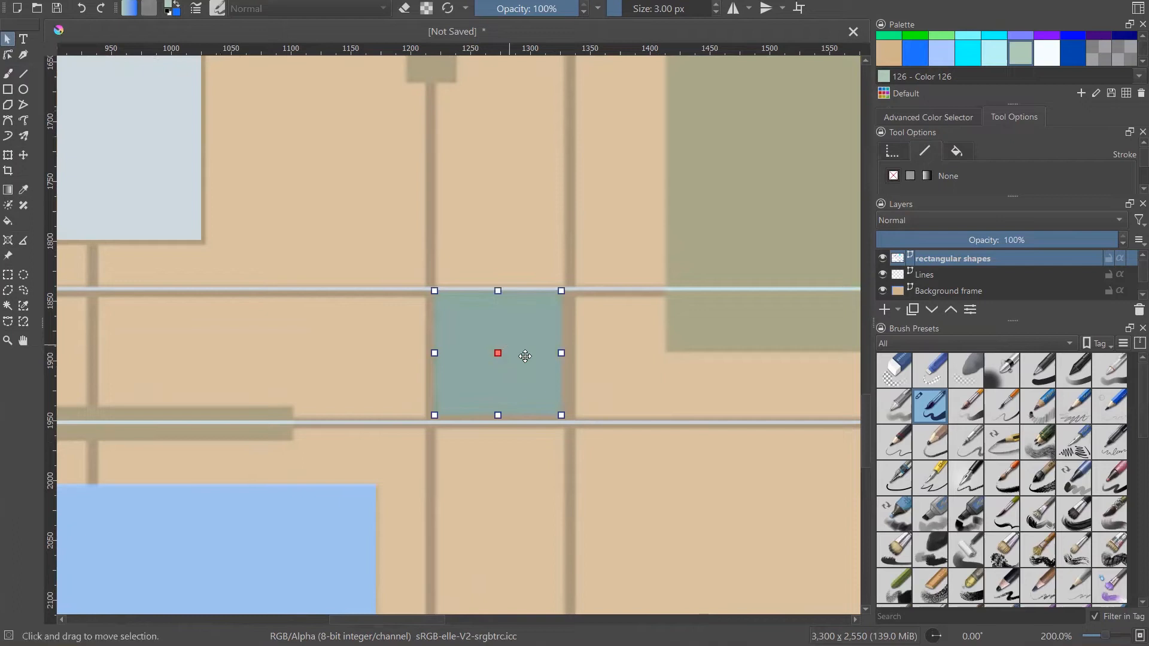
drag(561, 354, 572, 355)
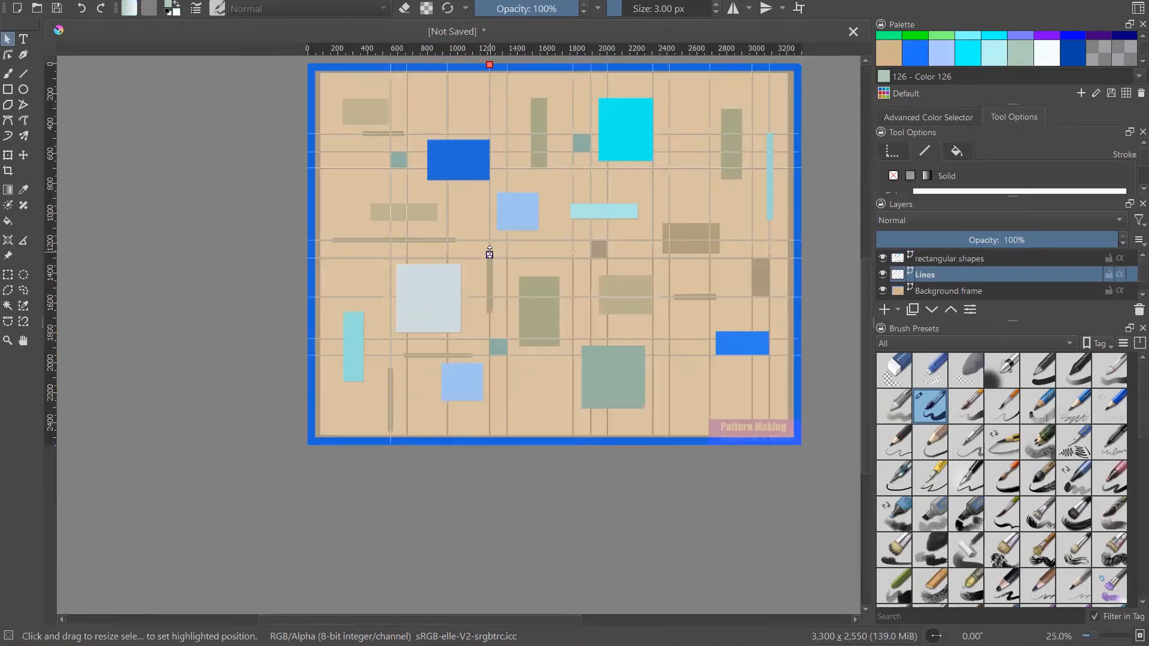
- Extend the two vertical lines bordering the lower teal square, near x 1220 and 1330 px, down to the canvas's bottom edge
drag(489, 254, 488, 446)
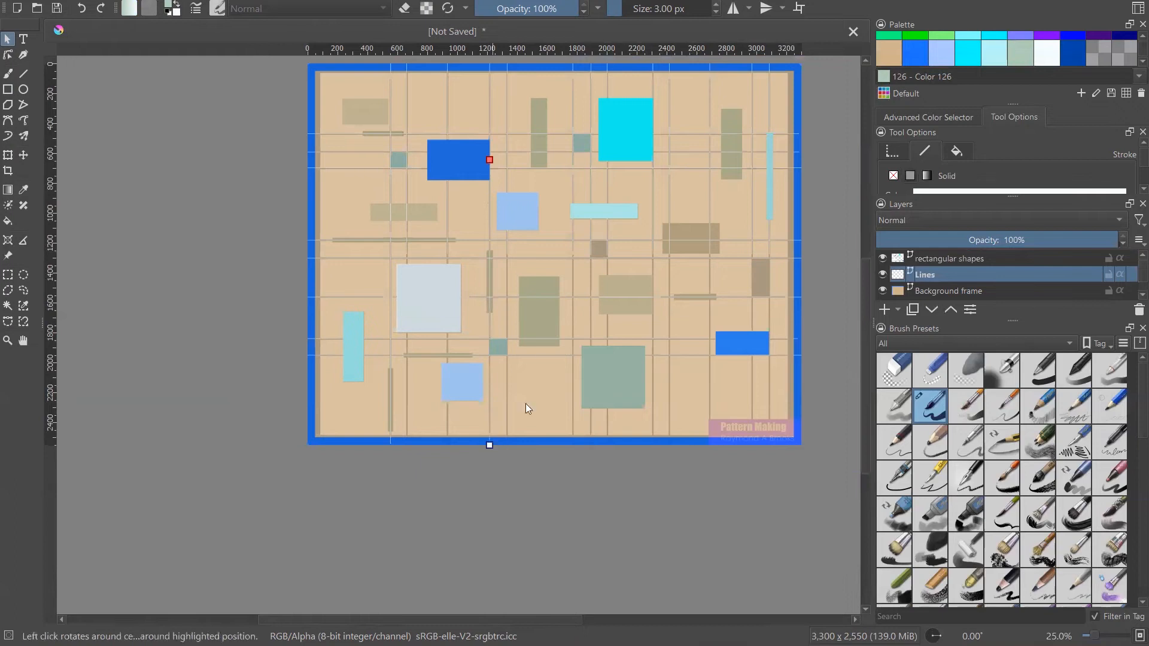
click(505, 134)
click(507, 146)
drag(505, 253, 518, 446)
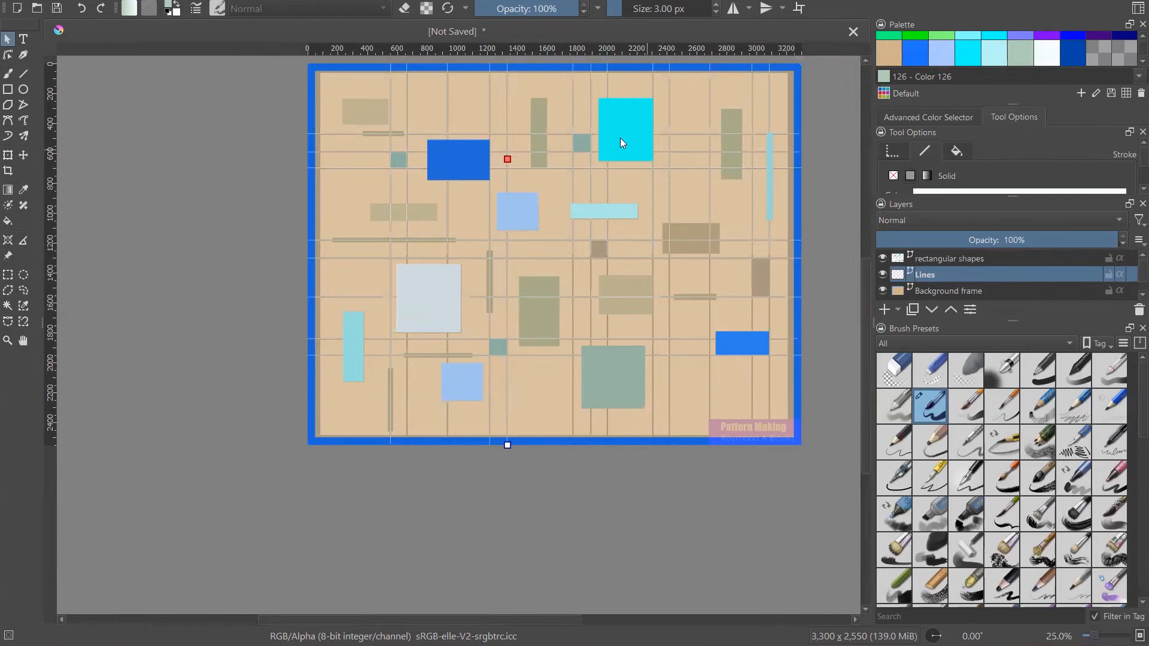
- Extend the two vertical lines bordering the teal square beside the cyan rectangle down to the canvas's bottom edge
click(572, 99)
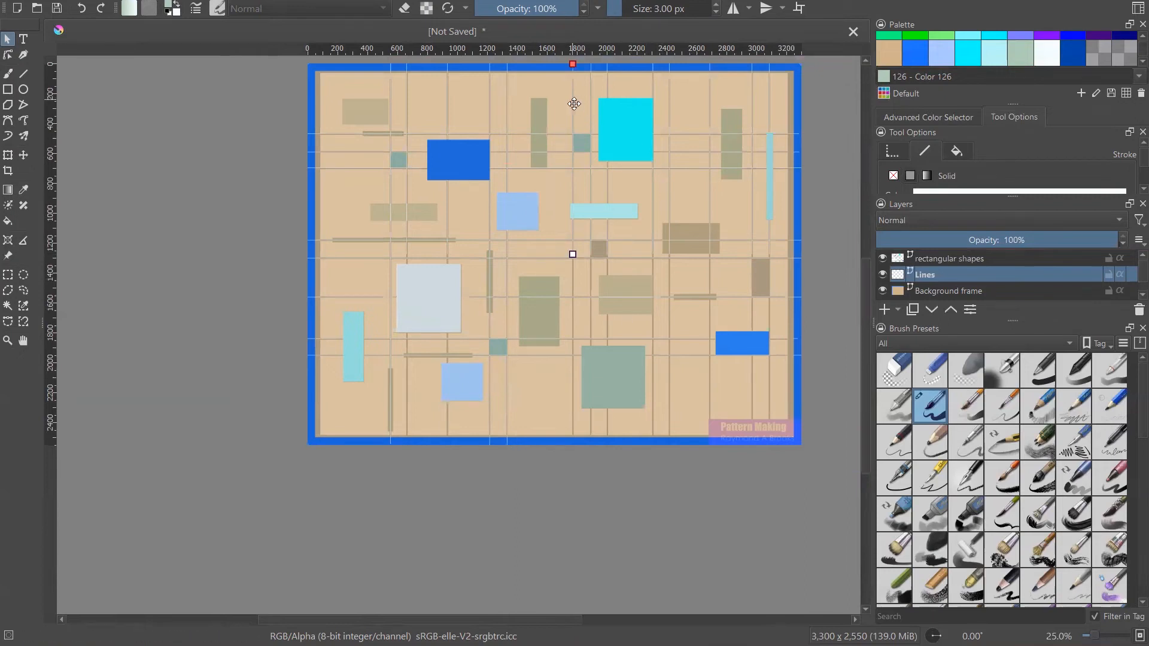
click(591, 176)
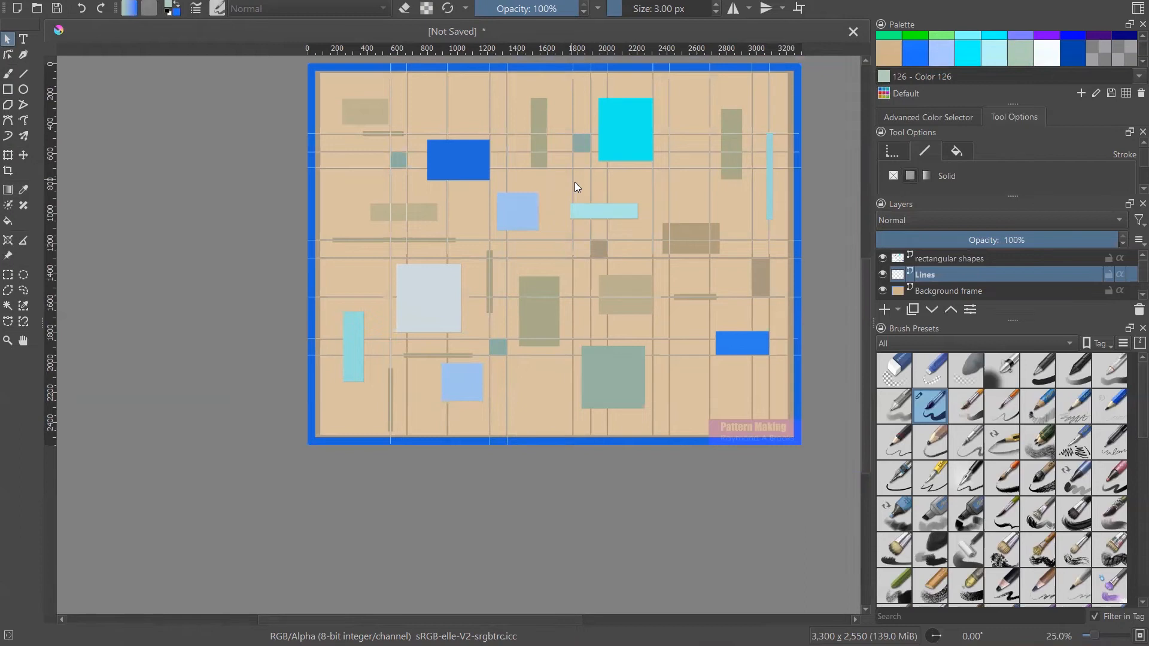
click(574, 181)
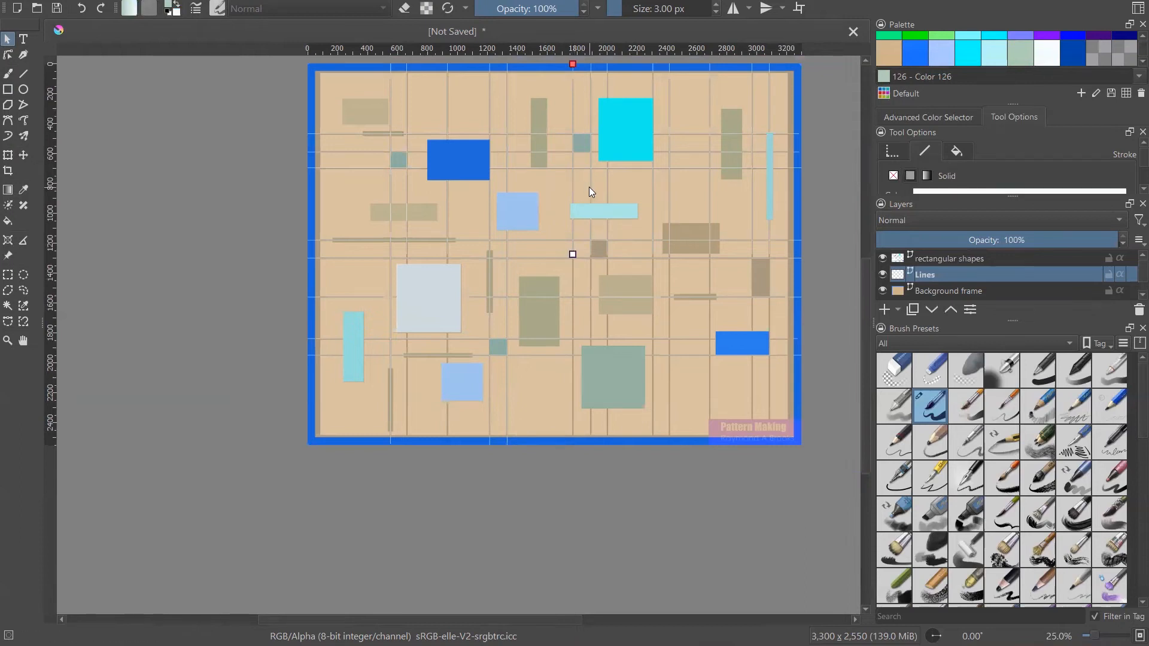
shift+click(590, 188)
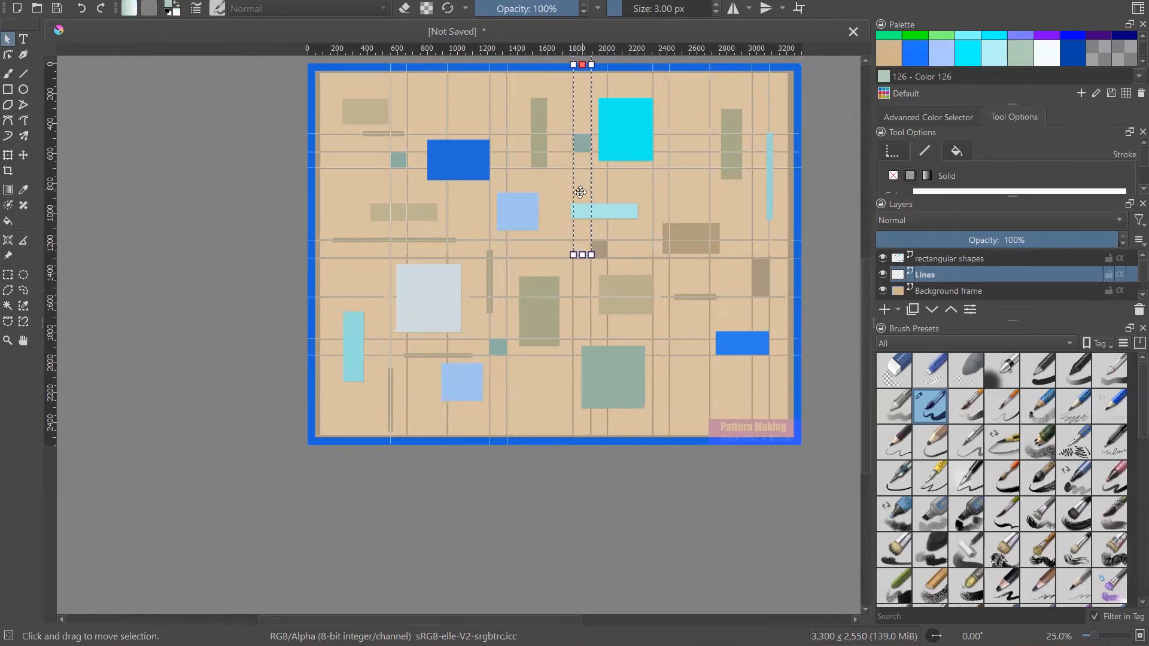
drag(583, 255, 585, 443)
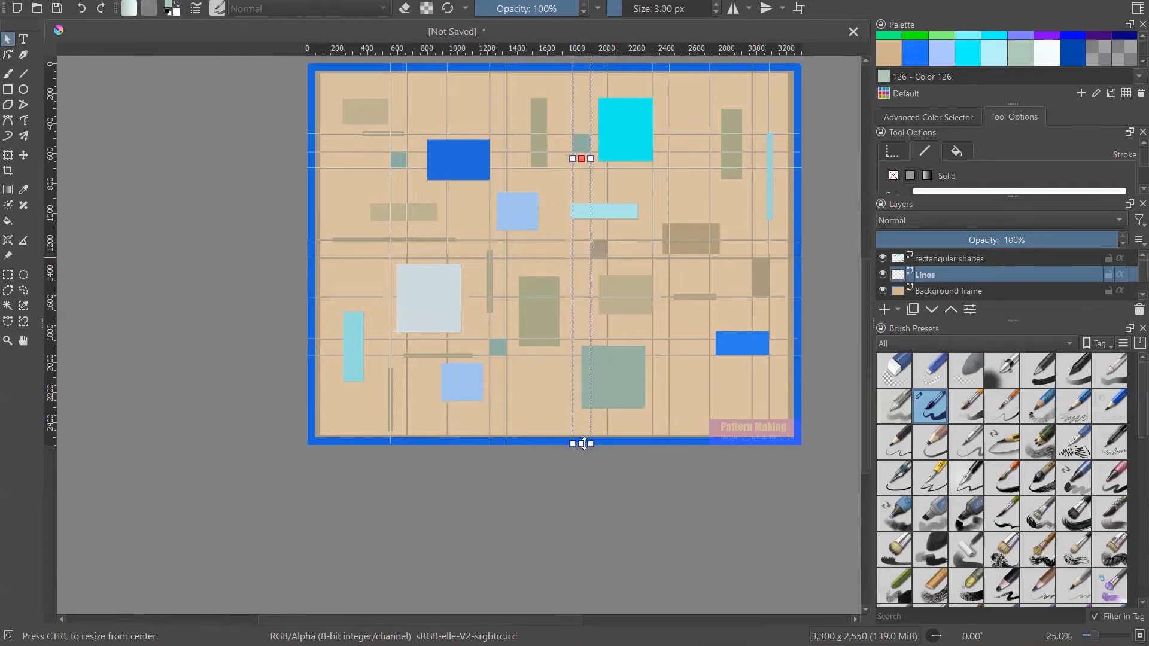
click(592, 474)
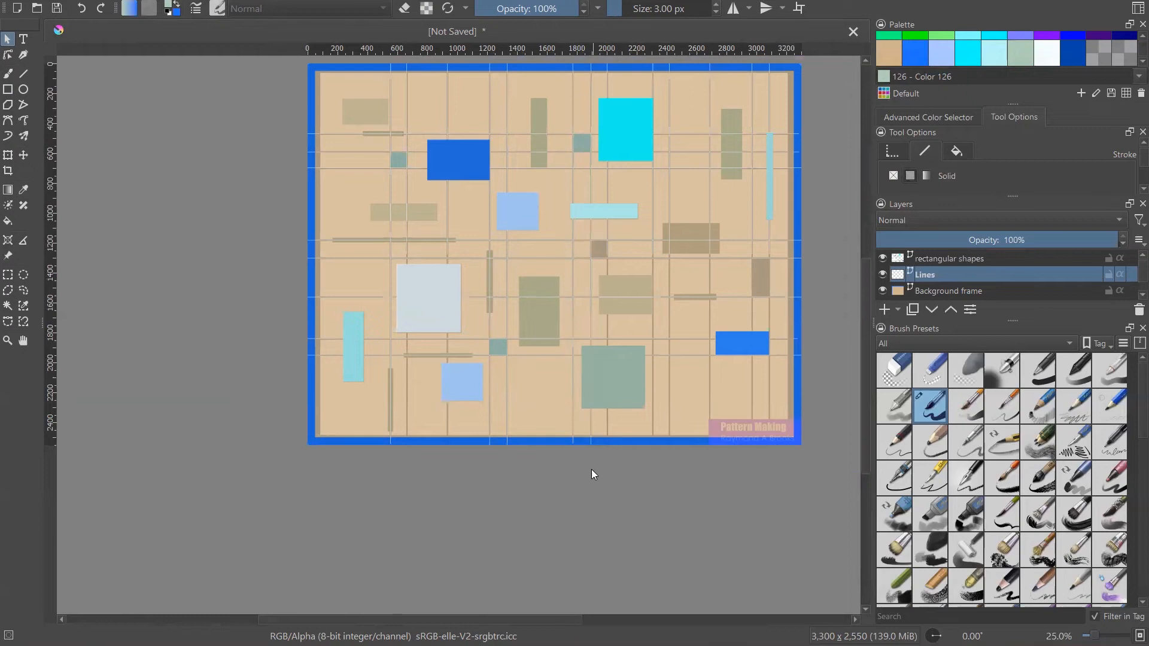
- Extend the six remaining short vertical lines between about x 2000 and 3080 px together to the canvas's bottom edge
click(606, 176)
shift+click(653, 188)
shift+click(669, 190)
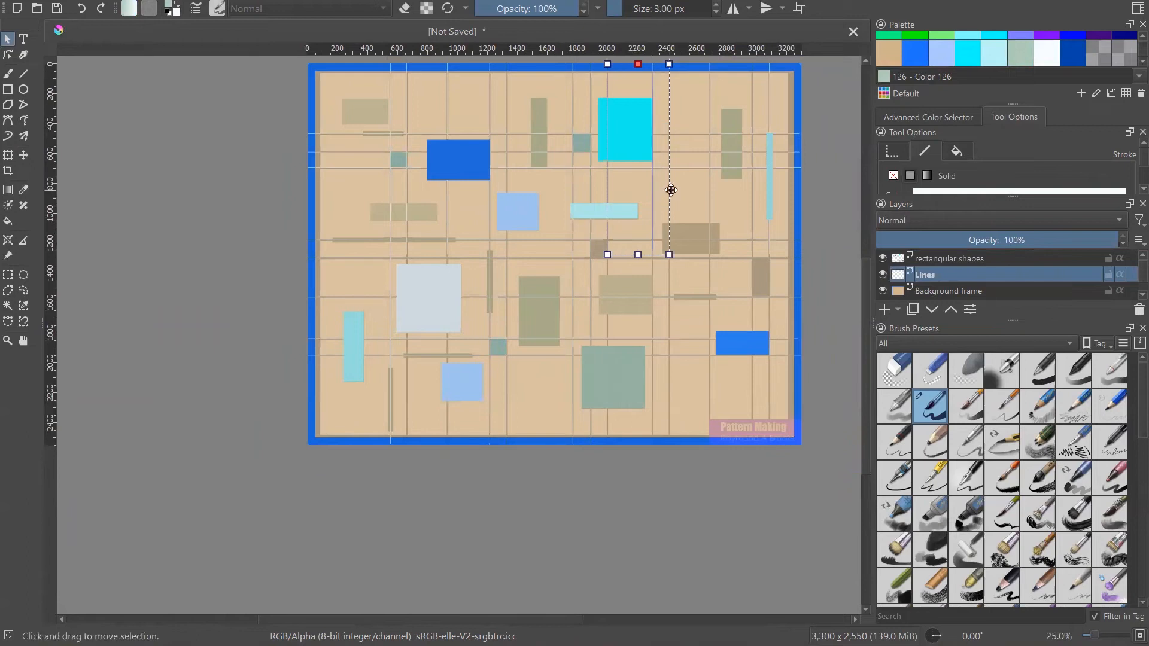
shift+click(709, 189)
shift+click(753, 191)
shift+click(768, 231)
drag(689, 256, 683, 445)
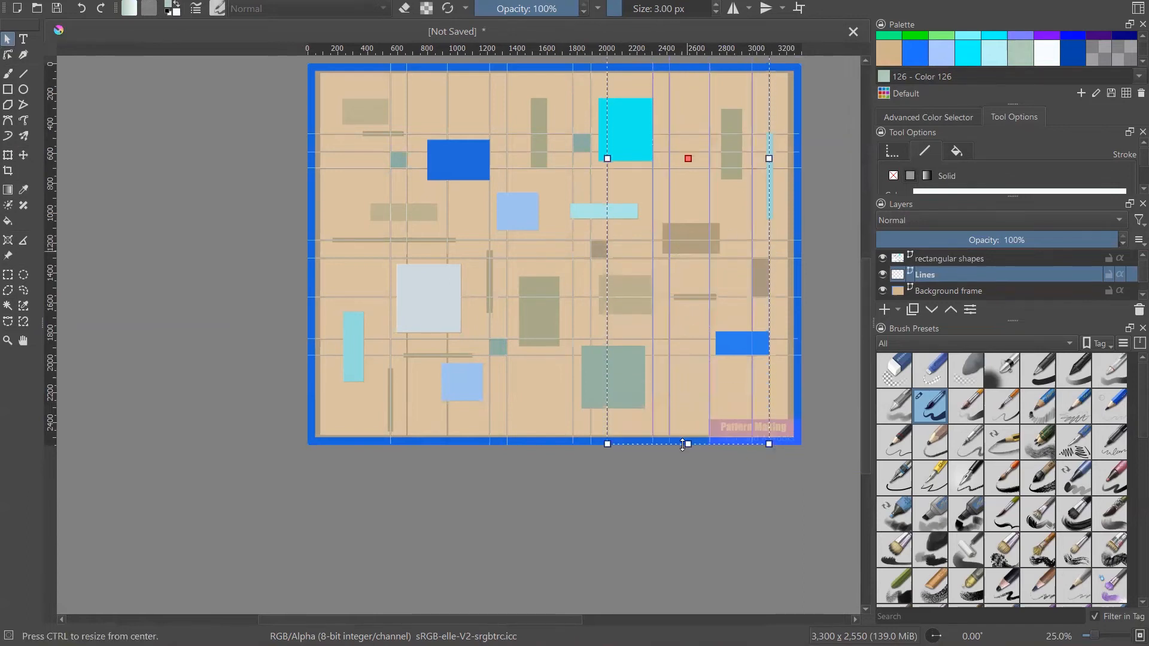
click(666, 484)
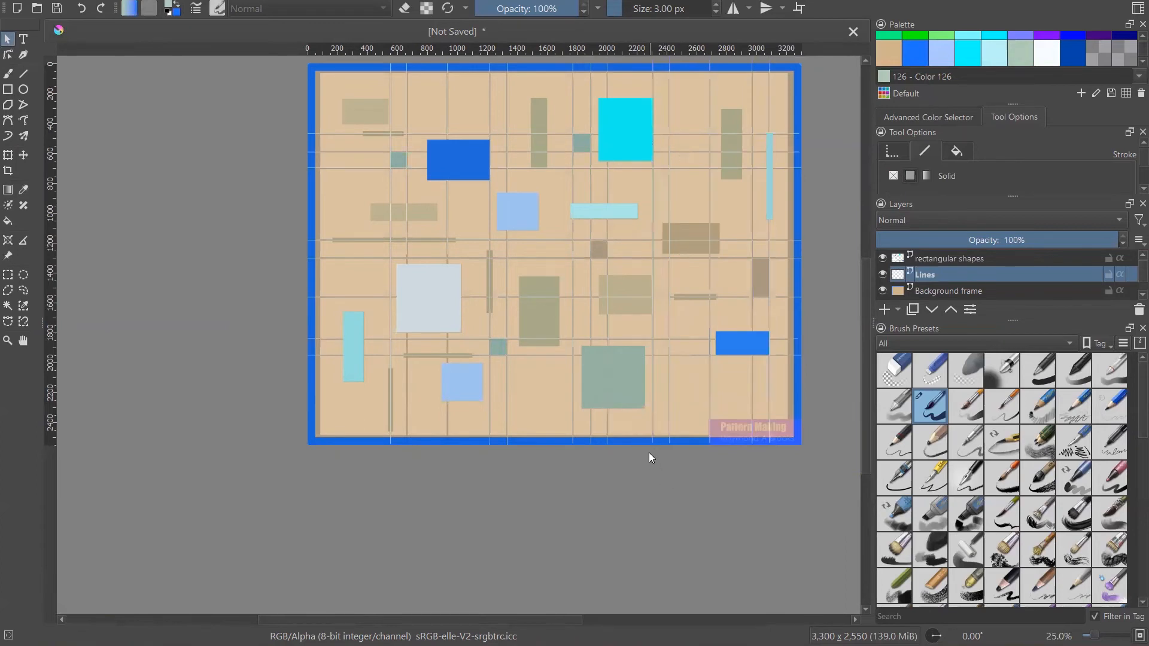
- Extend the two remaining short vertical lines near x 670 and 930 px together to the canvas's bottom edge
click(448, 195)
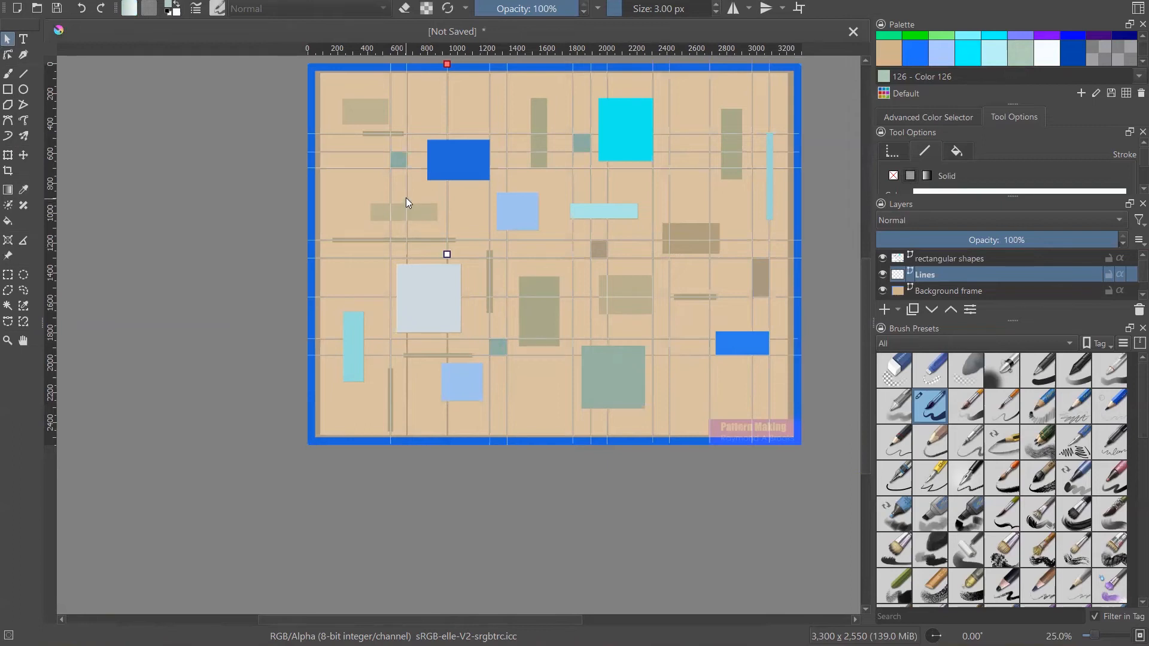
shift+click(407, 193)
drag(430, 253, 432, 444)
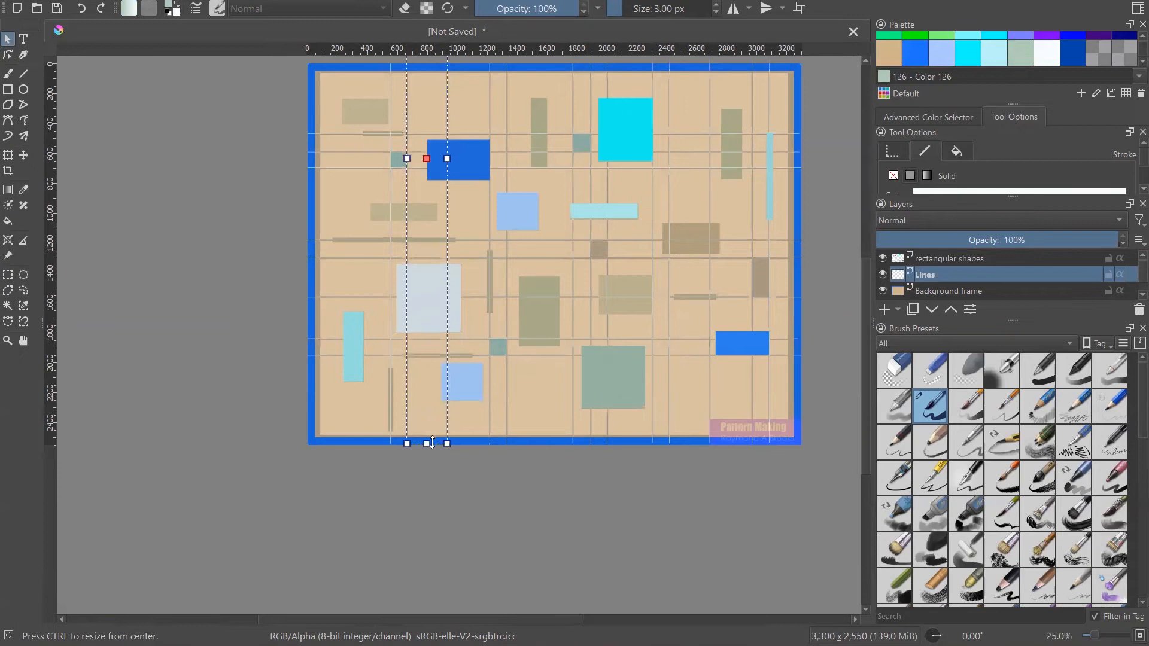
click(436, 475)
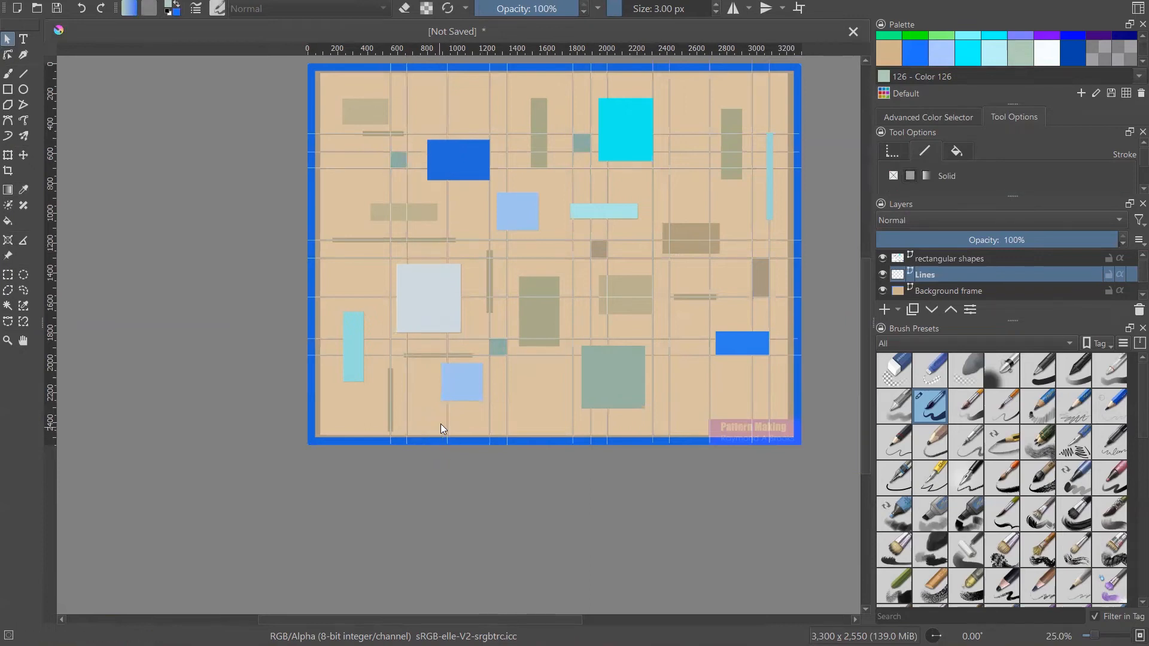
- On the rectangular shapes layer, draw a Color 122 blue rectangle about 110 × 120 px over the shaded grid cell below the light-cyan bar
scroll(440, 422, down, 1)
scroll(411, 318, up, 2)
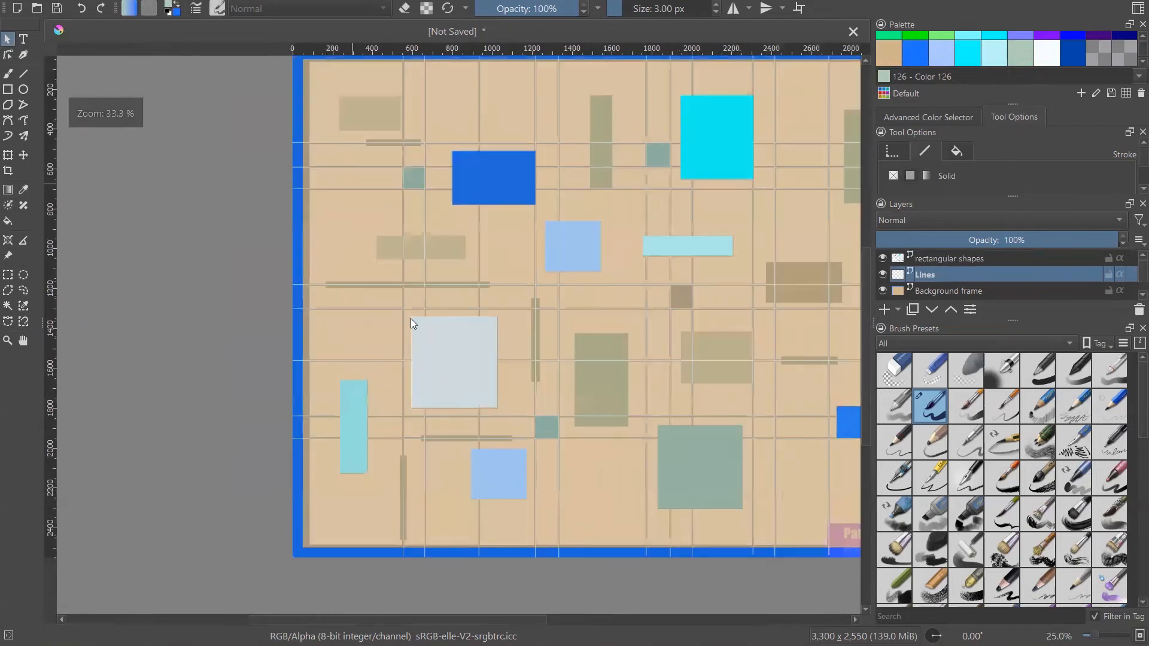
scroll(410, 319, up, 2)
scroll(410, 319, down, 3)
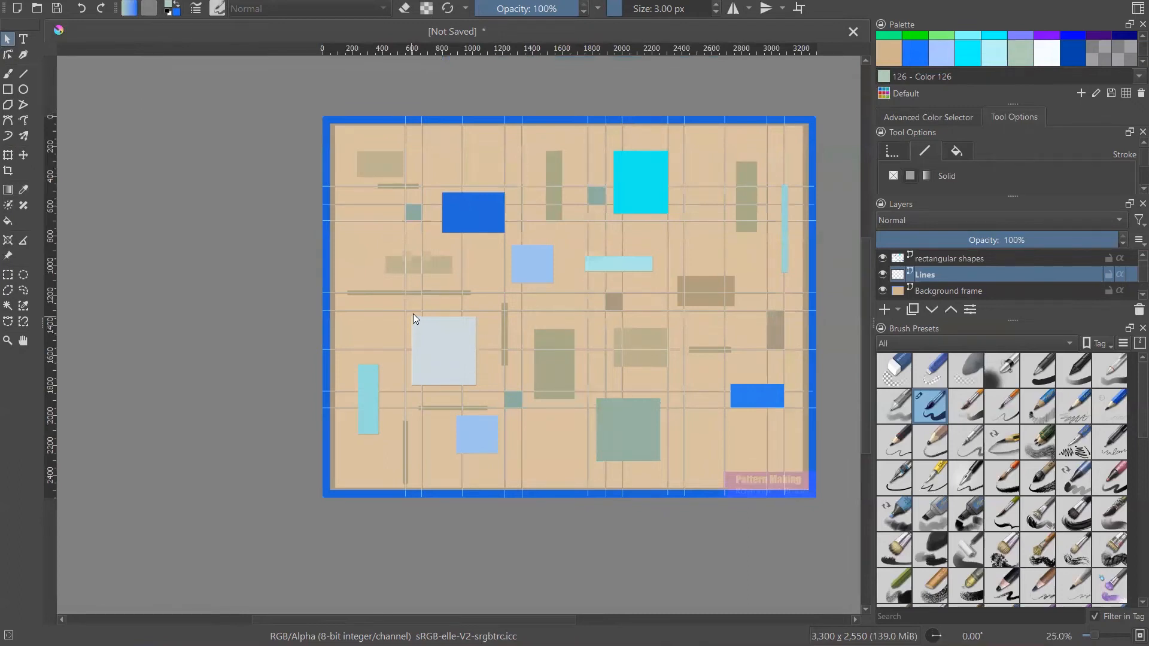
click(951, 259)
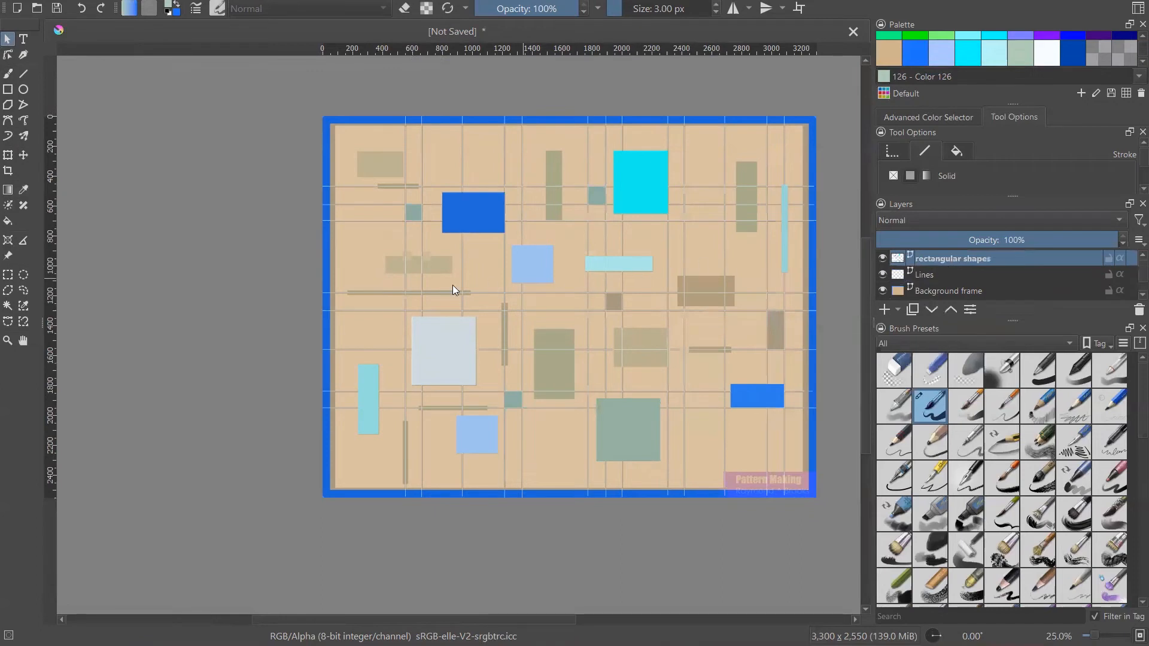
click(8, 90)
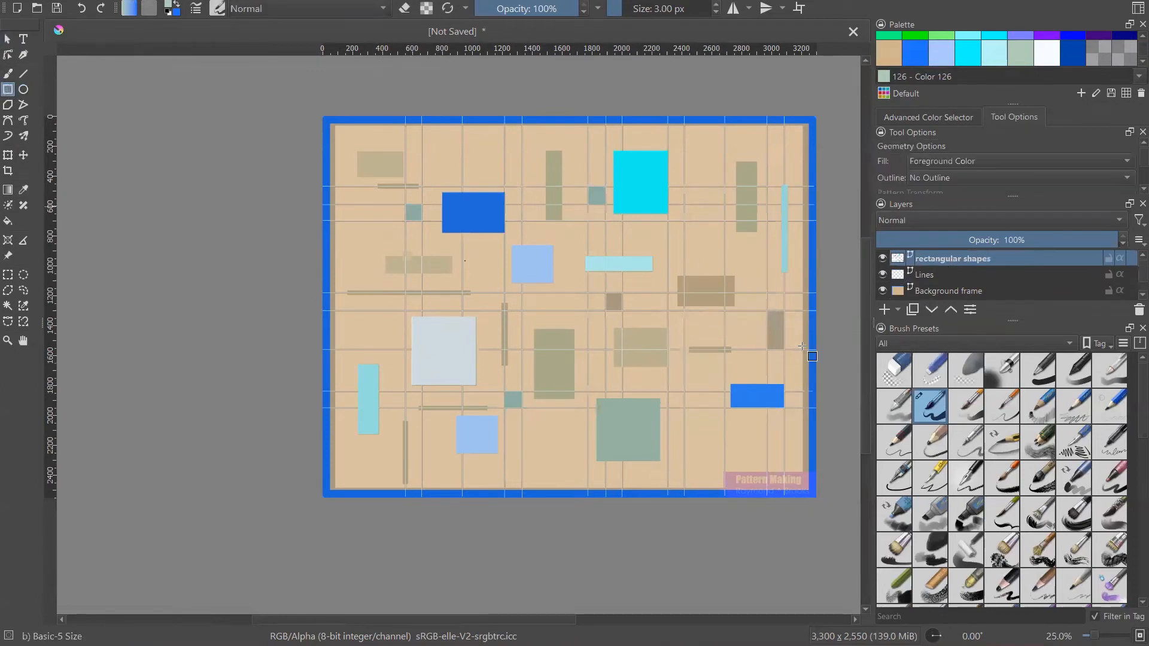
scroll(682, 283, up, 3)
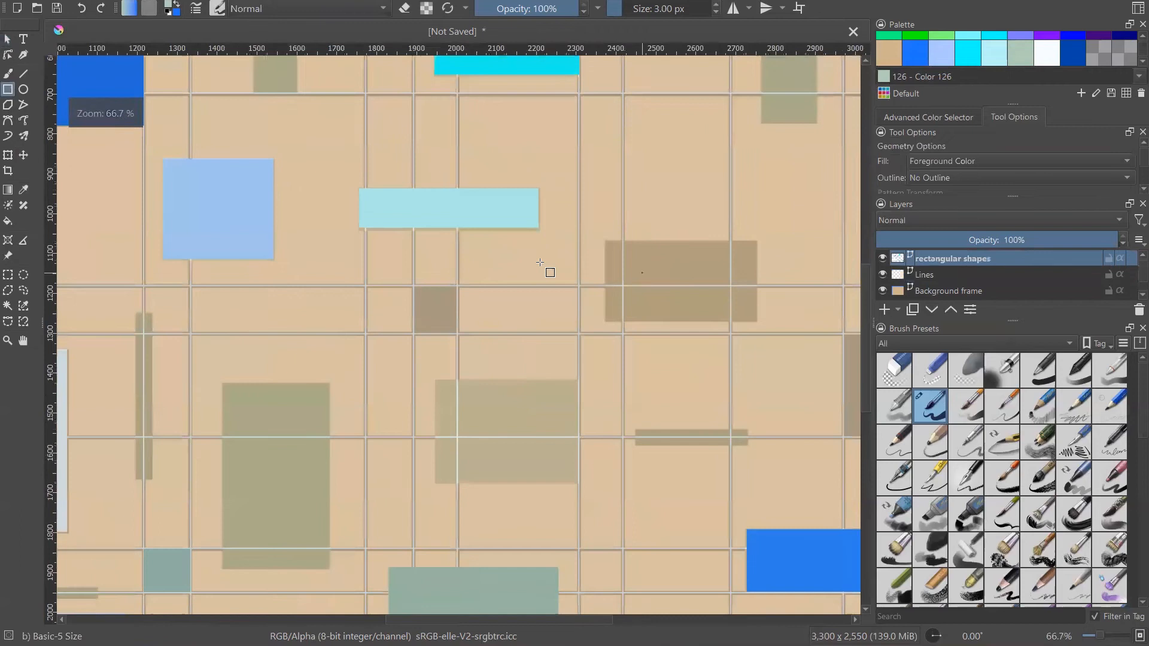
scroll(490, 253, down, 1)
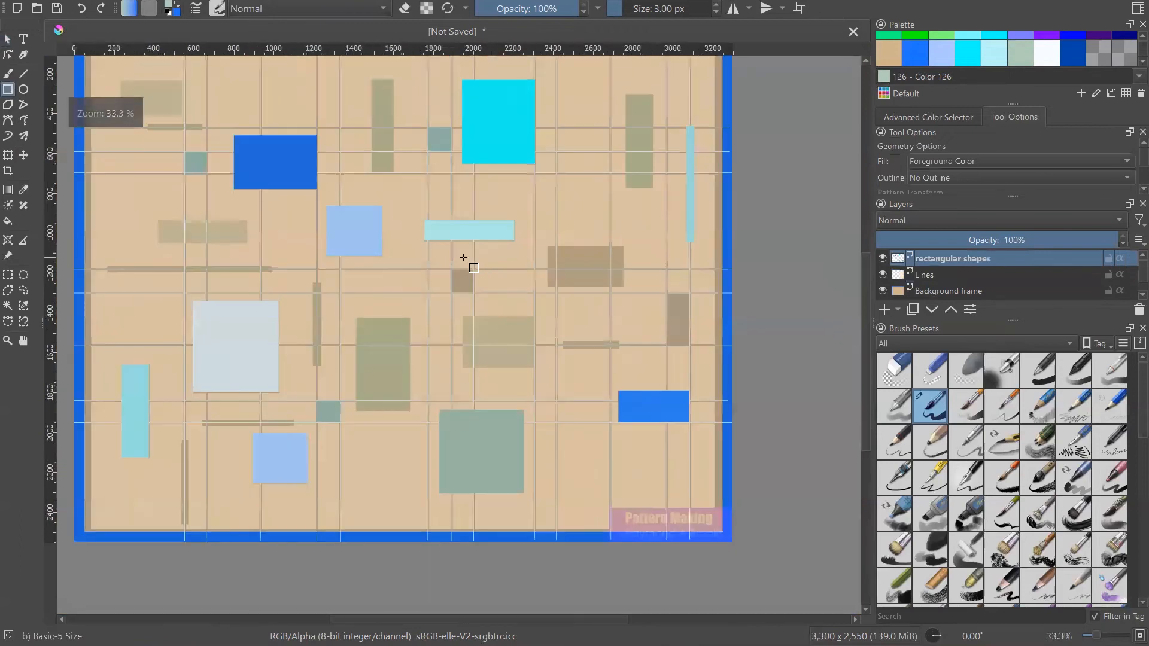
scroll(454, 261, up, 6)
scroll(459, 267, down, 2)
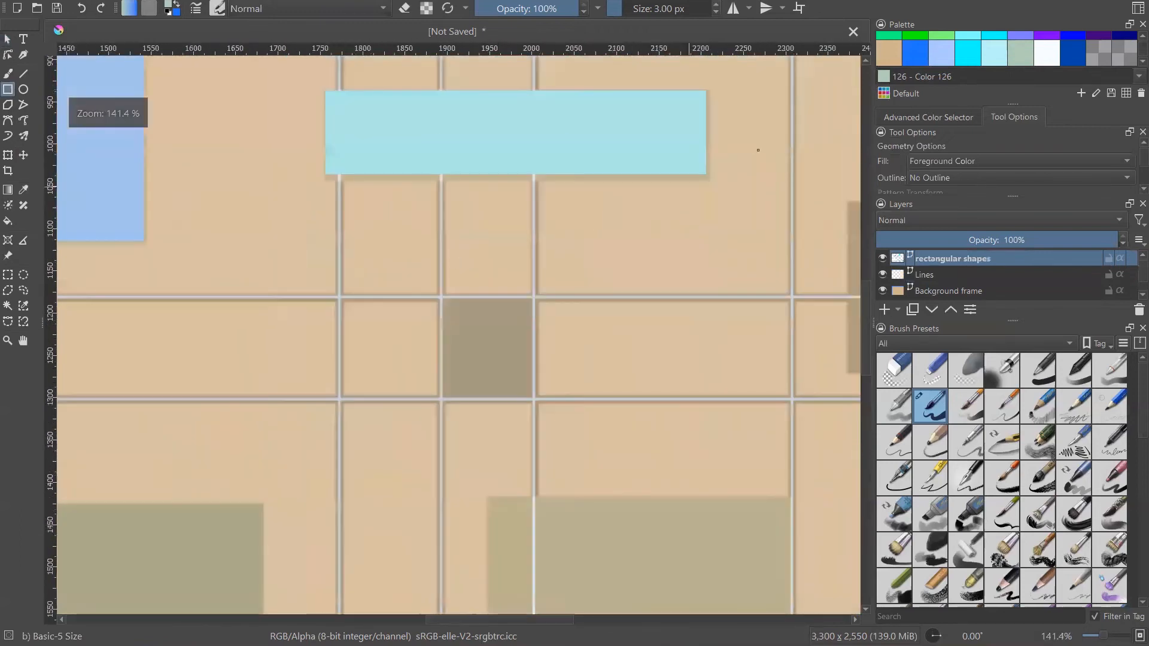
scroll(966, 142, down, 3)
scroll(781, 209, down, 3)
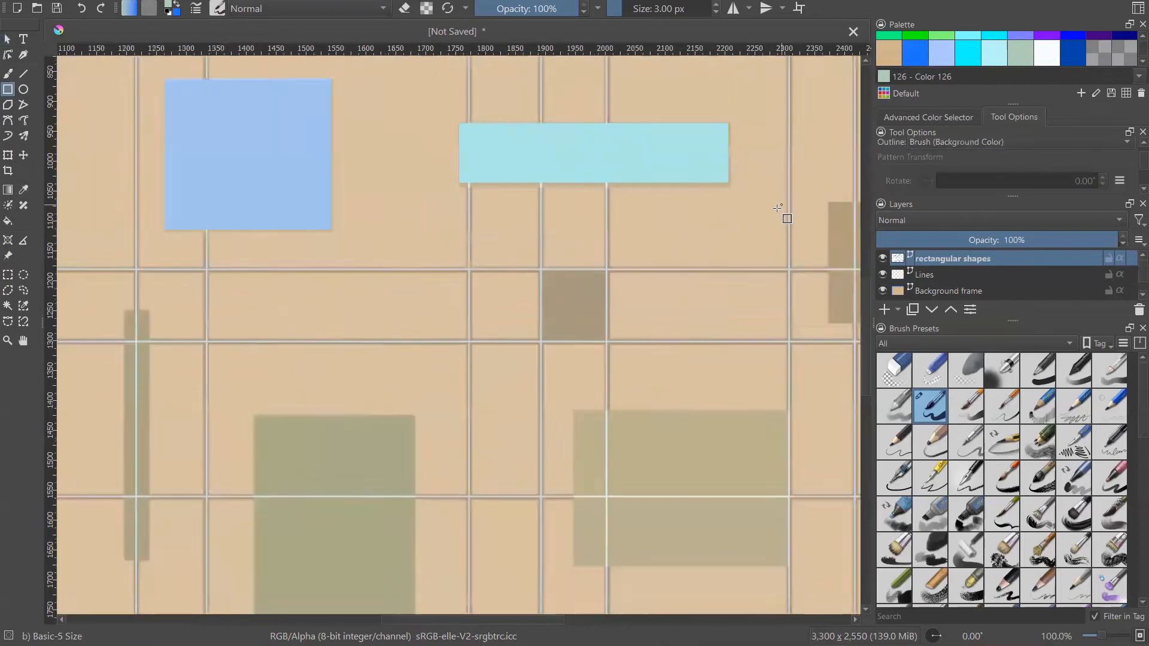
click(920, 57)
scroll(658, 277, up, 3)
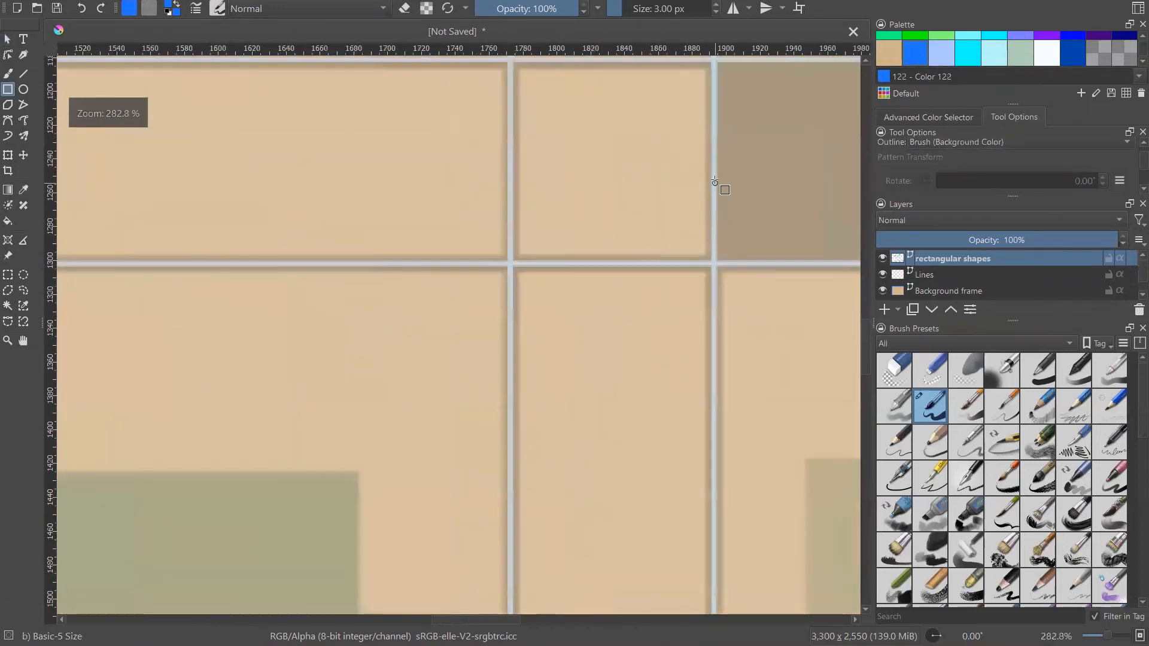
scroll(677, 129, up, 2)
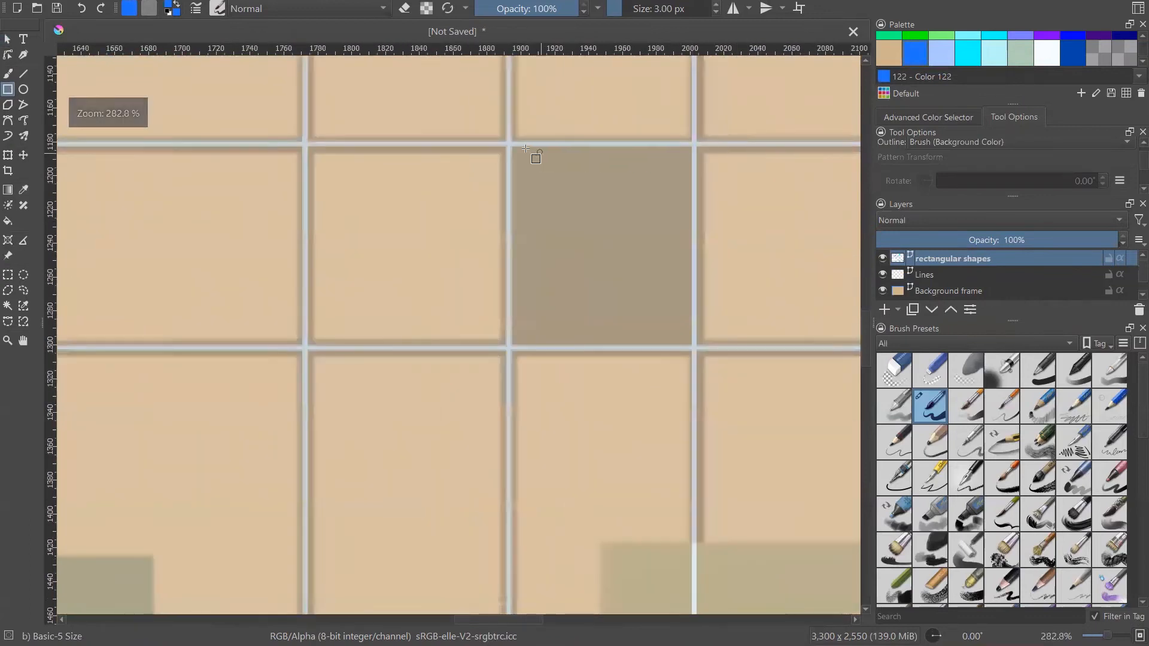
drag(511, 145, 692, 345)
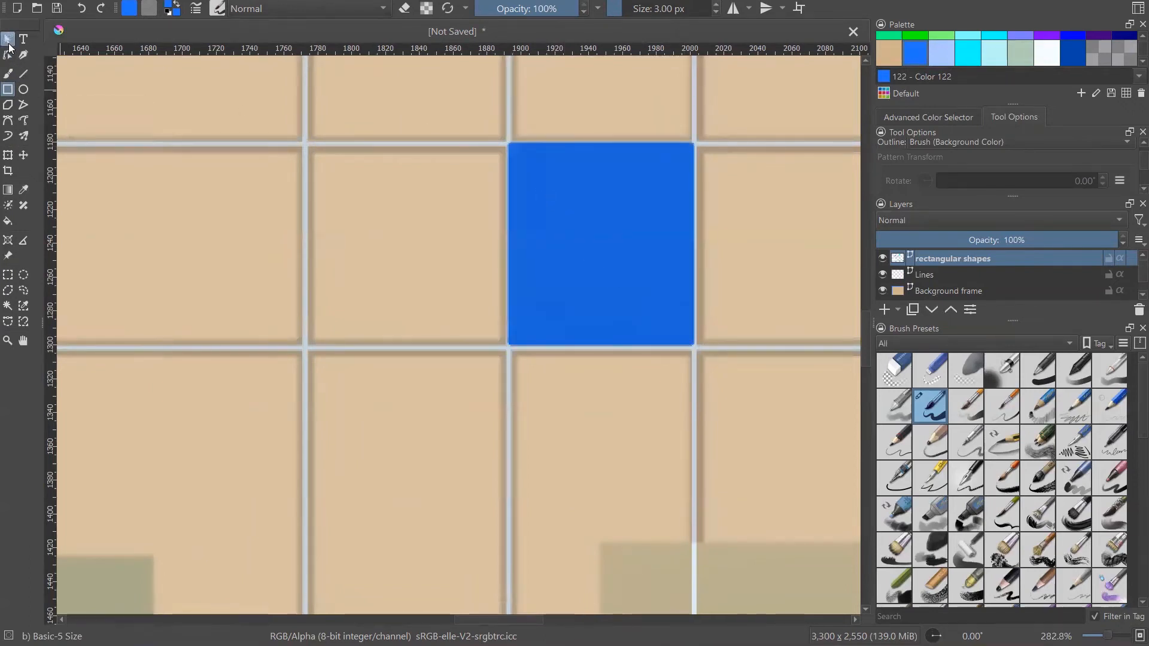
- Adjust the new blue rectangle's left, top and right edges to fit within the surrounding grid lines
click(8, 40)
click(527, 211)
drag(513, 244, 513, 245)
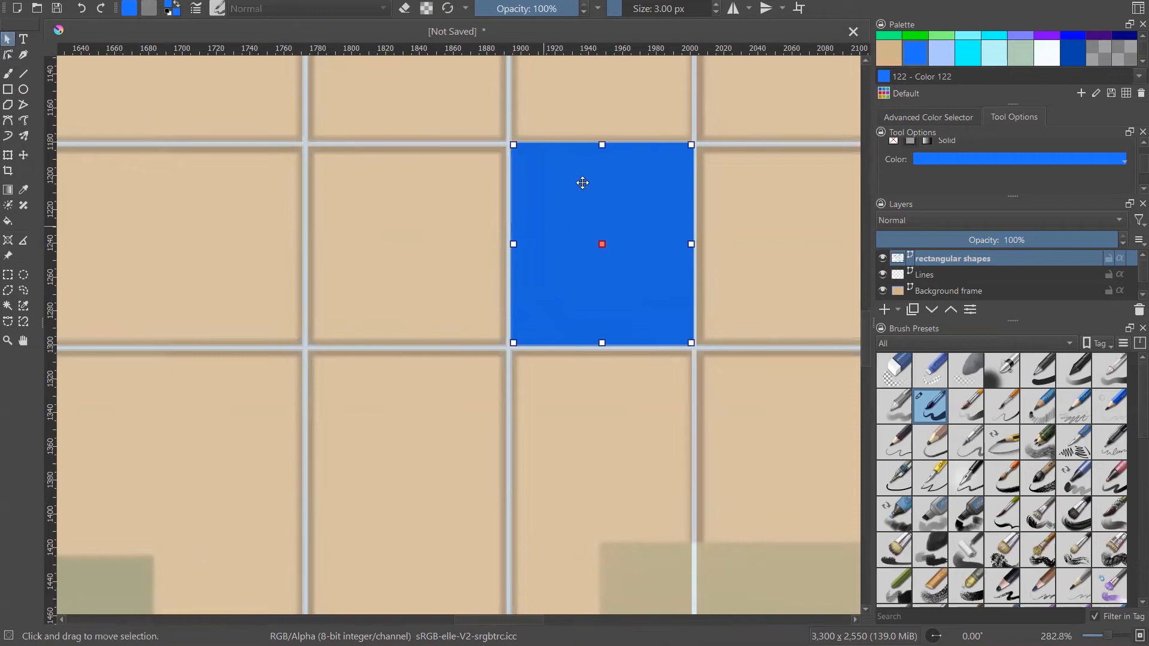
drag(604, 150, 604, 149)
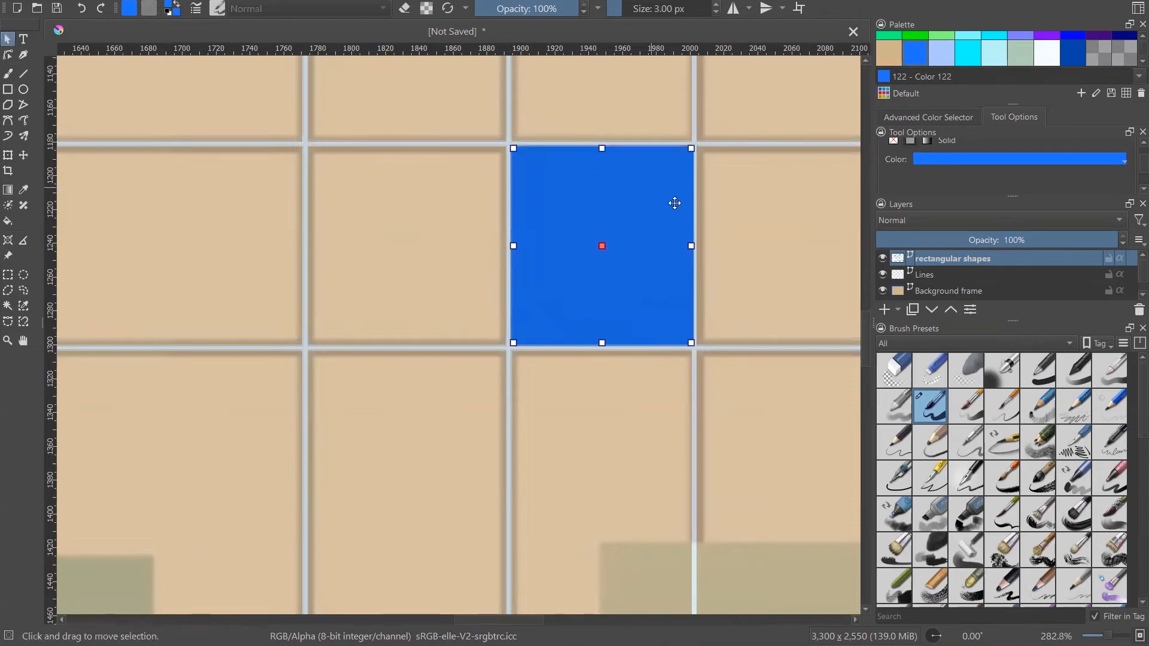
drag(691, 245, 689, 245)
click(768, 251)
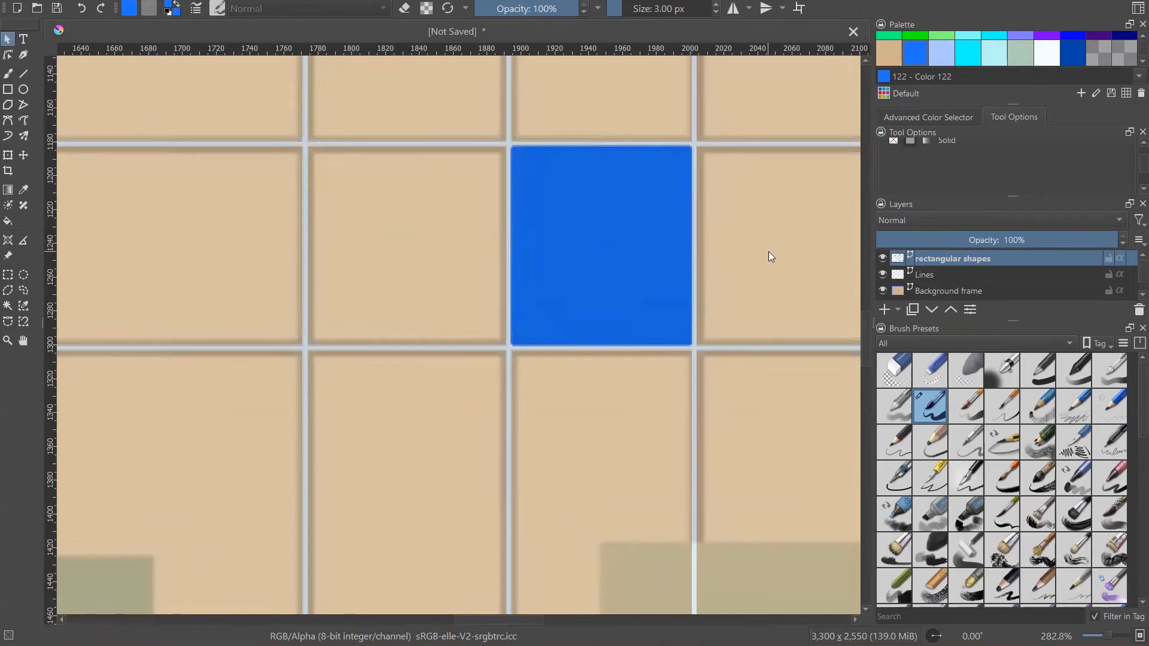
- Pull the left edge of the small teal rectangle near x 1220, y 1900 px inward to fit beside the vertical grid line
scroll(706, 221, down, 4)
scroll(546, 203, down, 2)
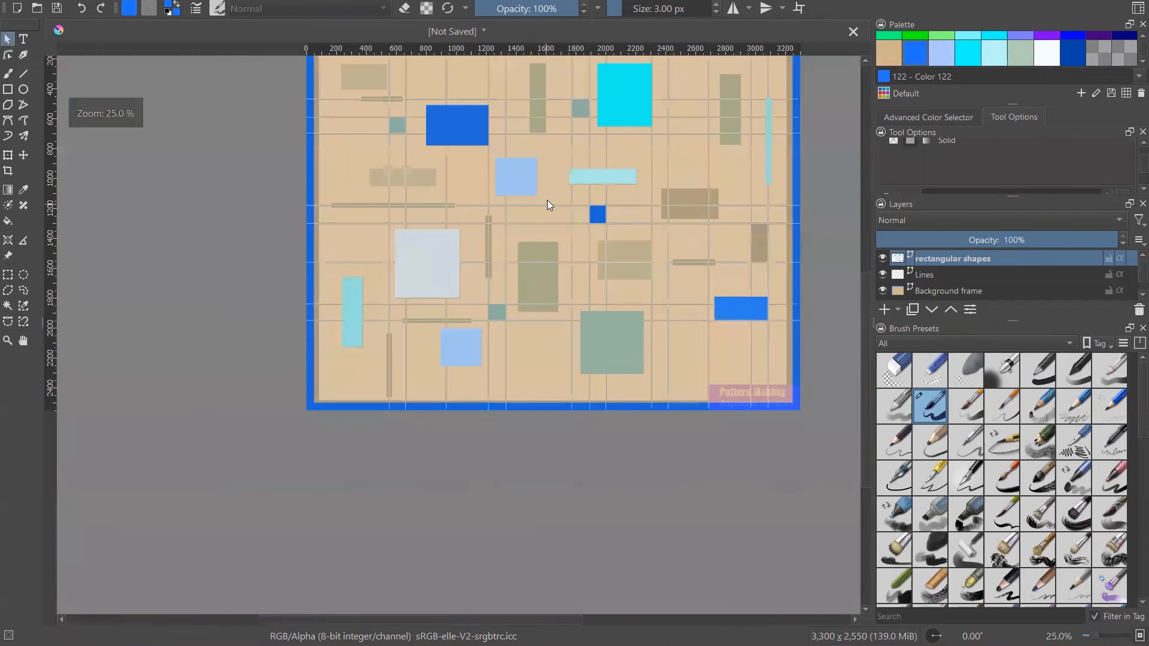
scroll(491, 311, up, 6)
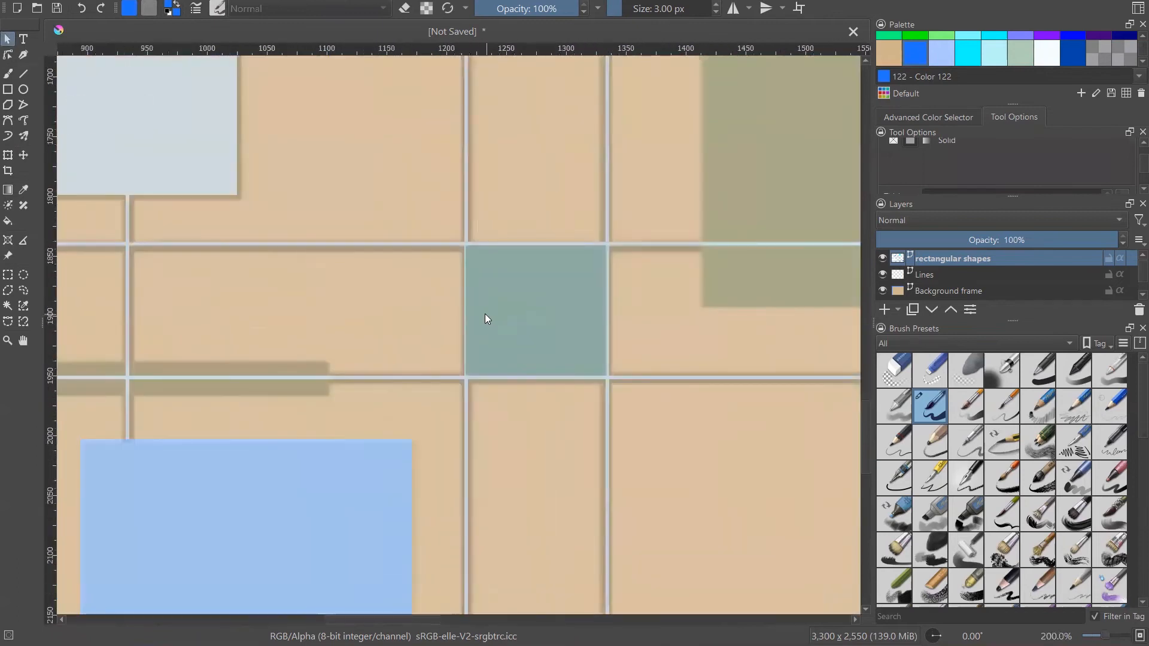
click(485, 314)
scroll(466, 311, up, 3)
drag(465, 297, 472, 296)
scroll(430, 295, down, 7)
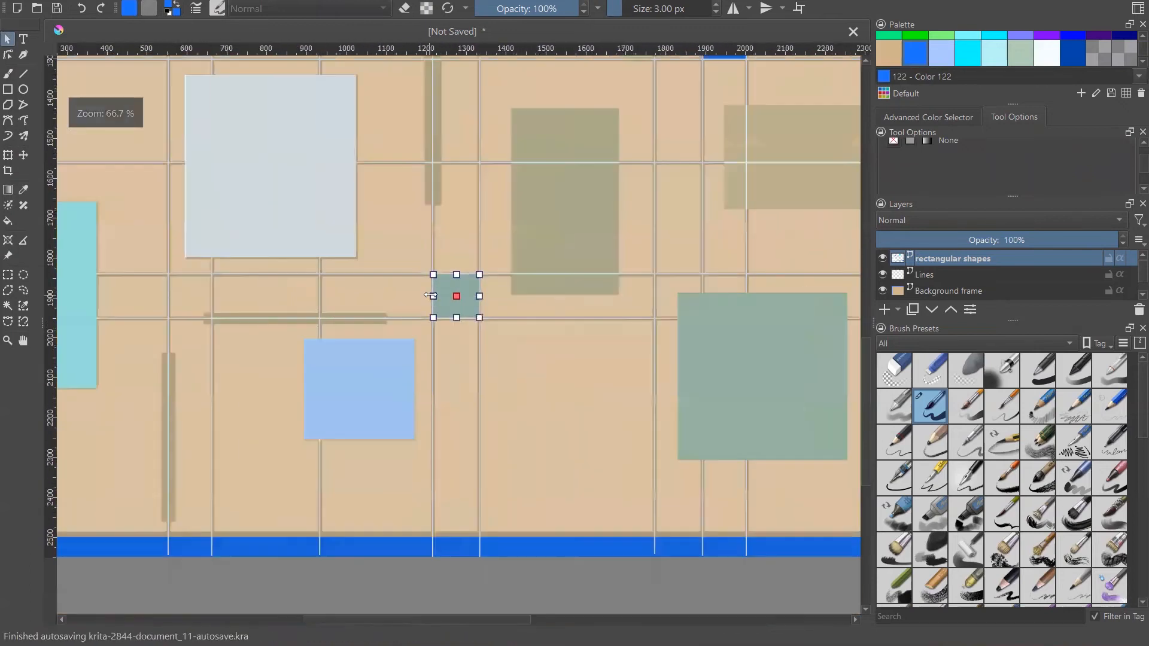
scroll(430, 295, down, 2)
click(691, 317)
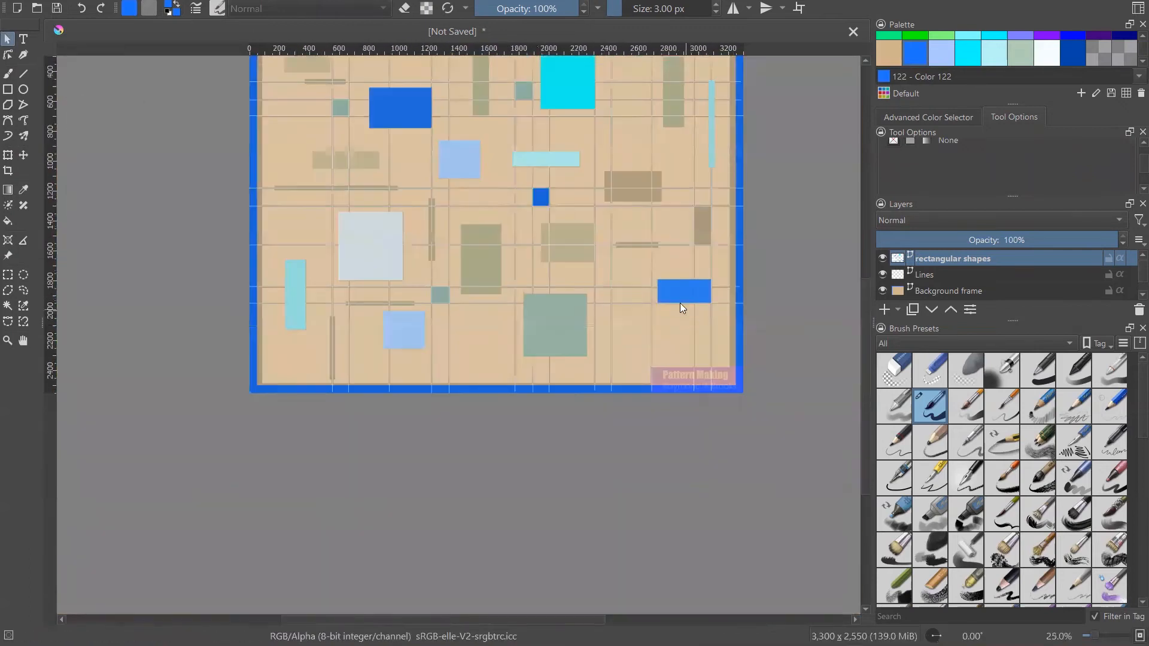
- Draw a Color 125 light-cyan rectangle about 360 × 265 px over the shaded area below the small blue square, near x 1950, y 1415 px
scroll(463, 316, up, 9)
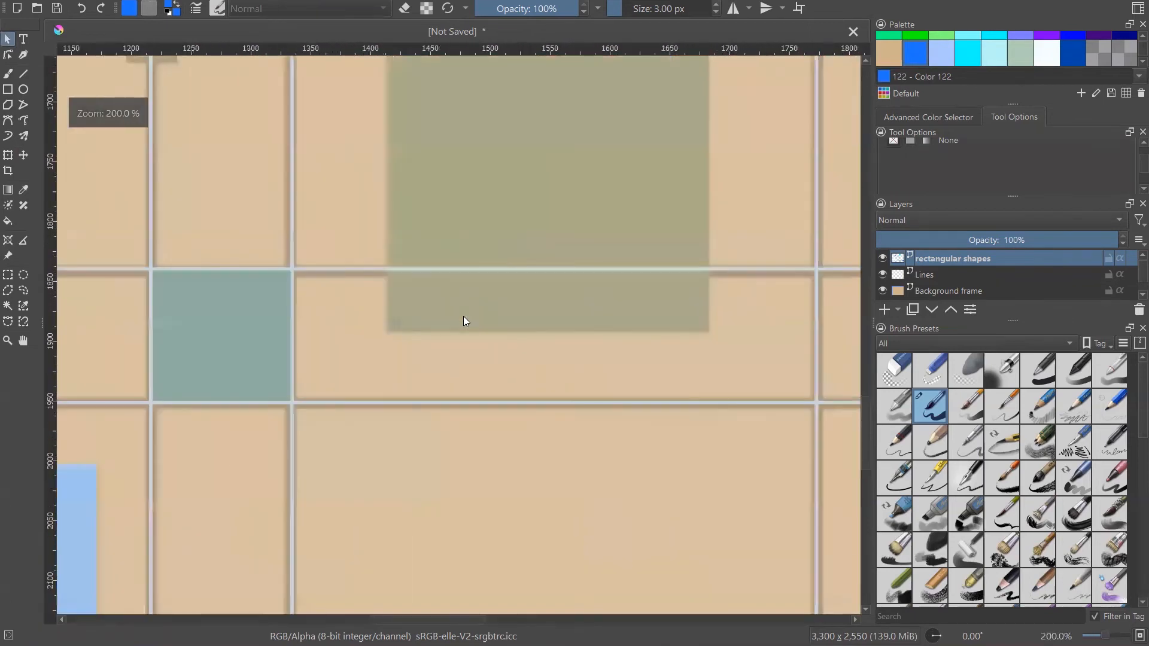
scroll(455, 347, down, 4)
scroll(455, 347, down, 5)
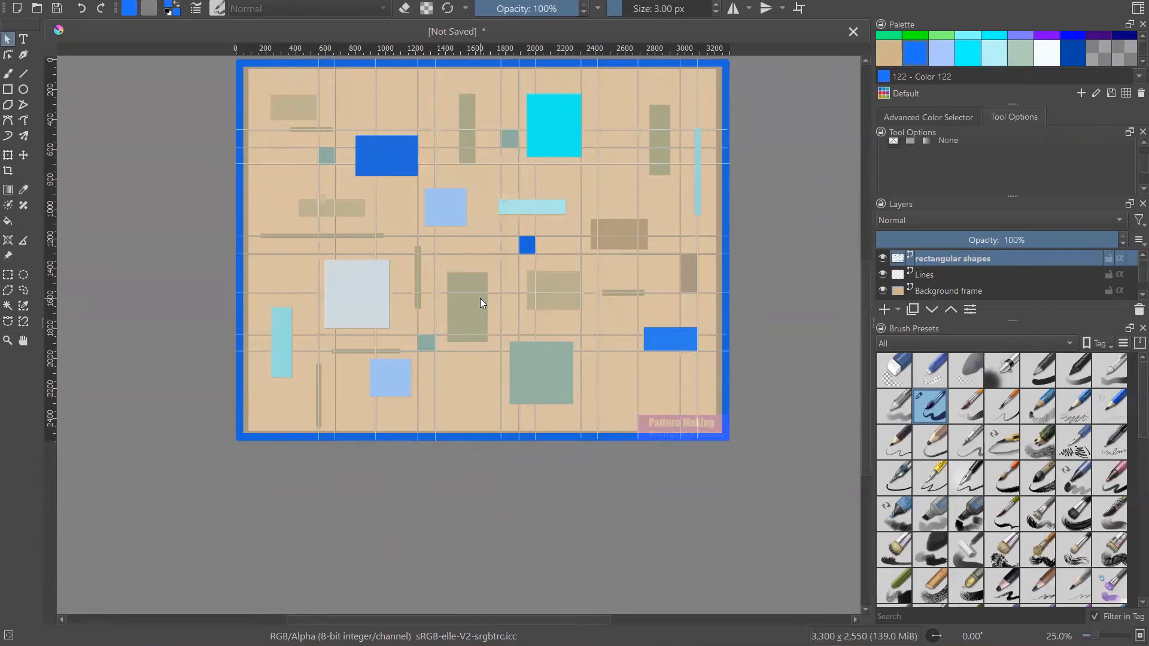
scroll(591, 286, up, 1)
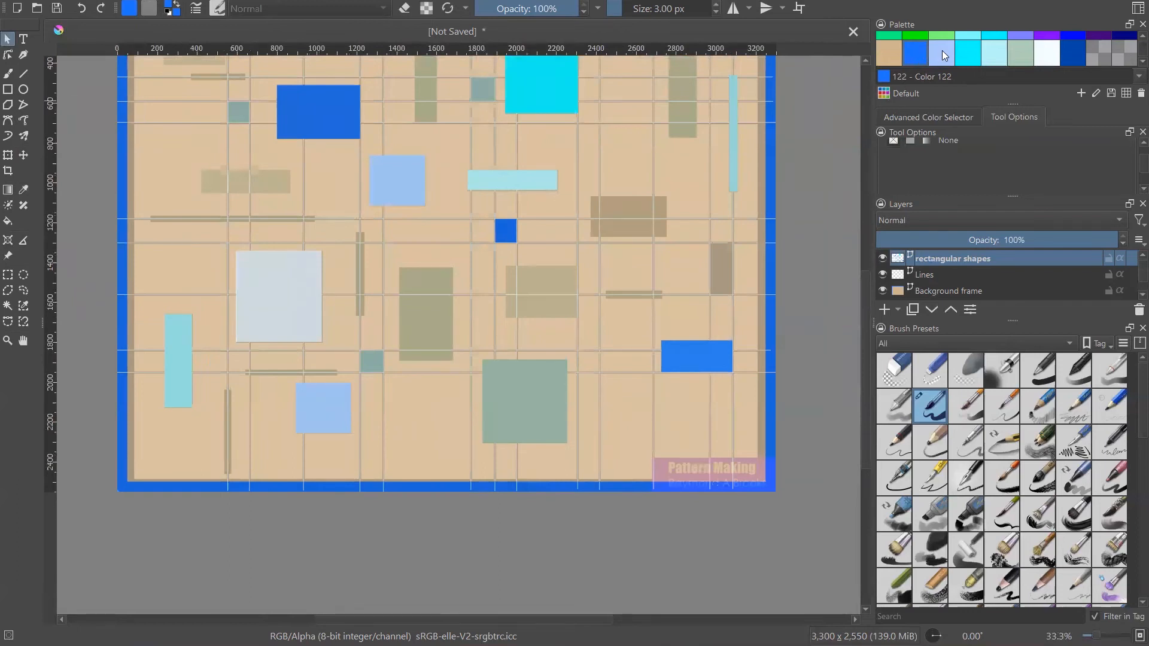
click(991, 53)
scroll(509, 274, up, 3)
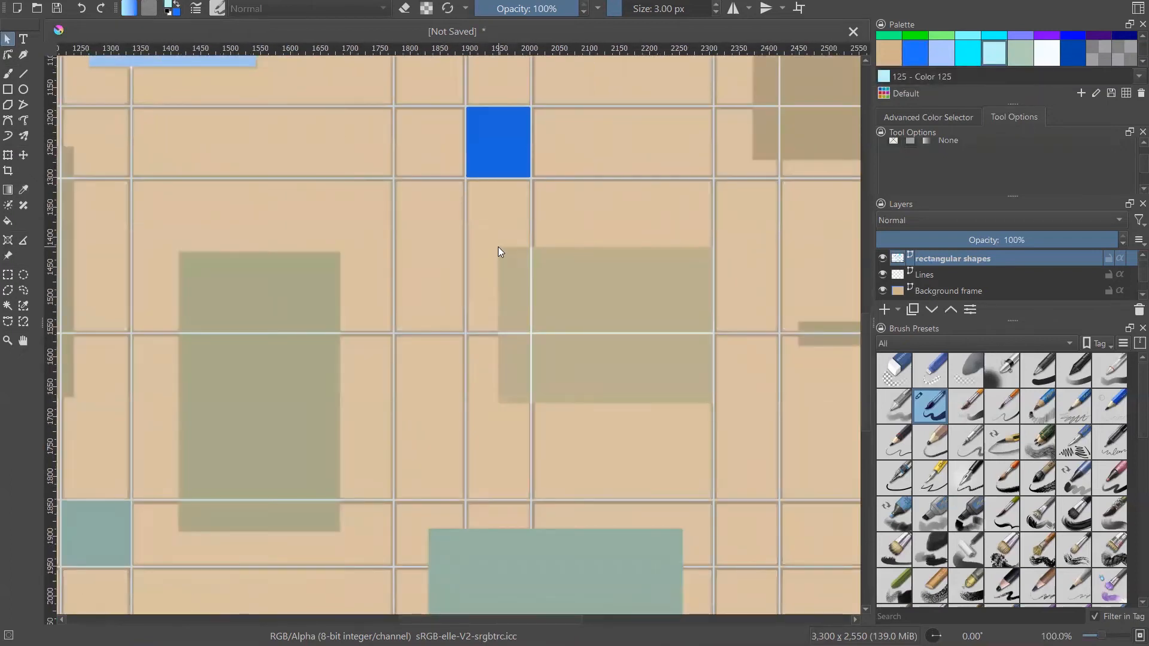
drag(498, 247, 712, 403)
click(8, 89)
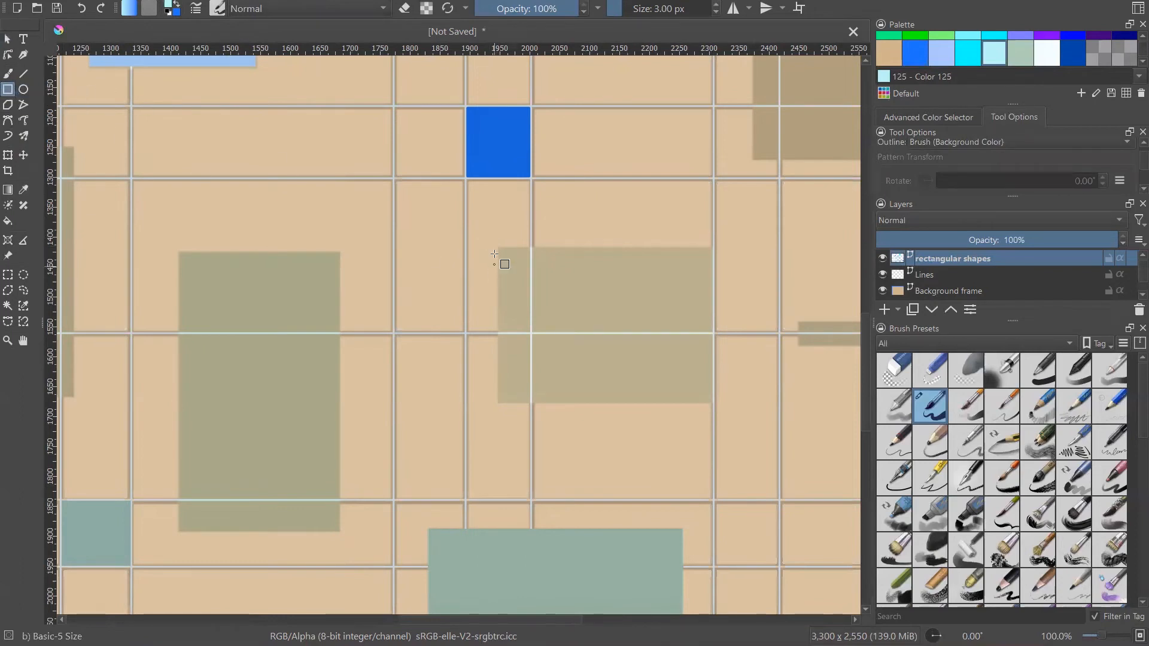
mouse_move(498, 246)
mouse_down()
mouse_move(572, 320)
mouse_move(713, 404)
mouse_up()
scroll(662, 282, up, 1)
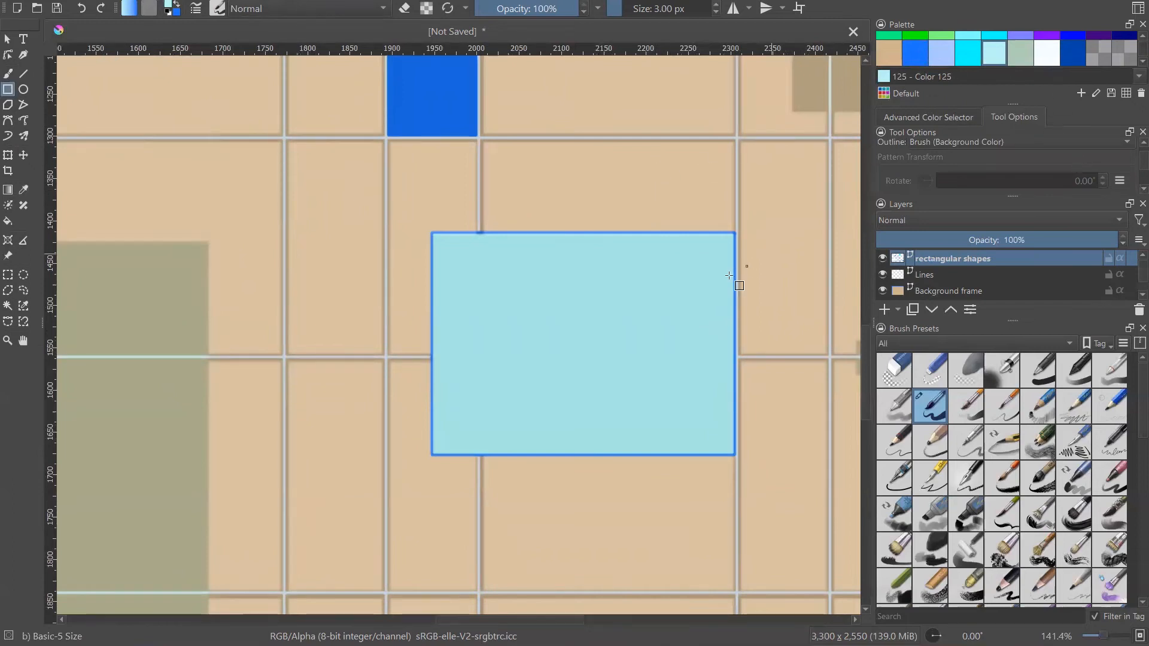
- Remove the blue outline from the light-cyan rectangle below the small blue square
click(7, 38)
click(564, 252)
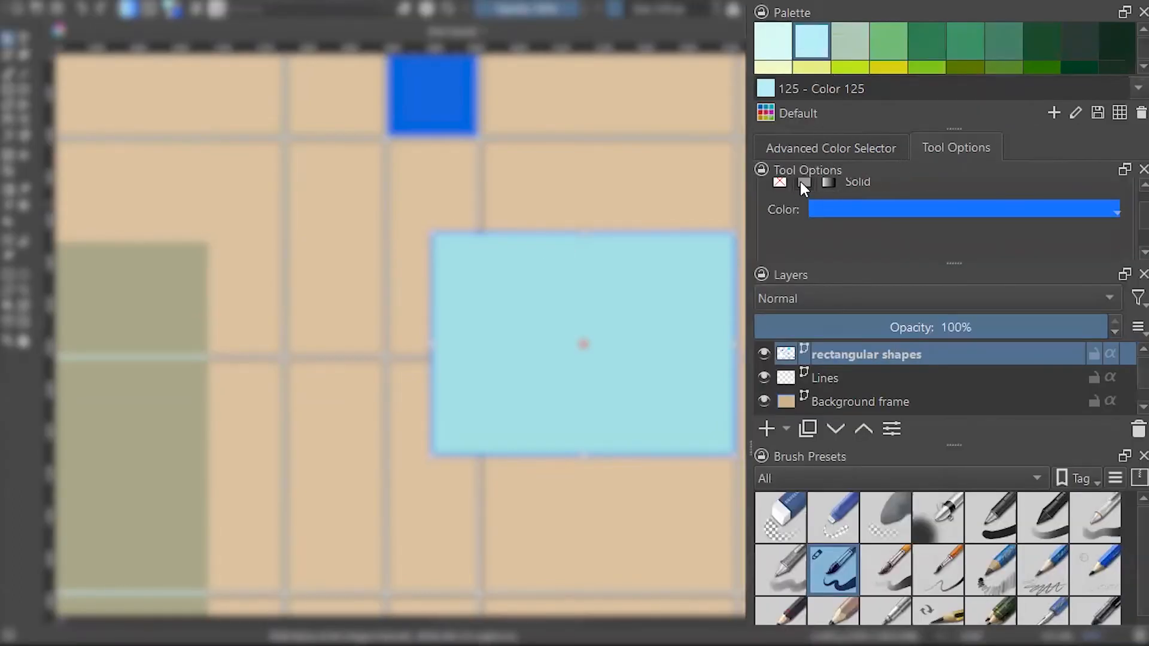
click(781, 183)
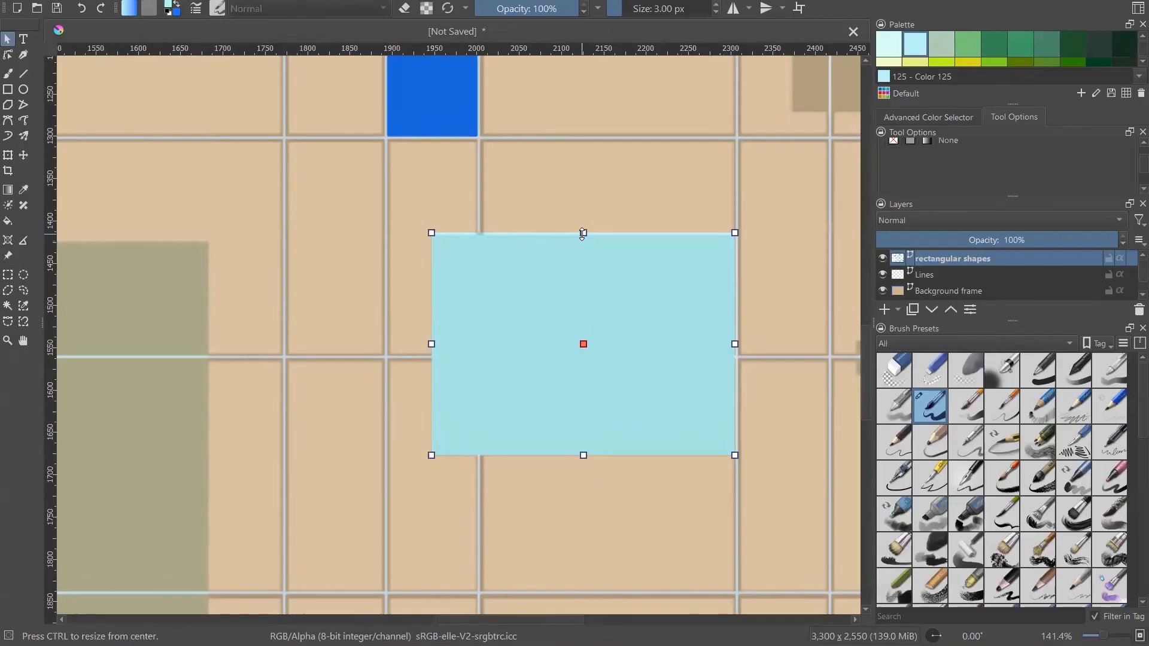
- Pull the light-cyan rectangle's top, left and bottom edges slightly inward and extend its right edge to the adjacent vertical grid line
drag(583, 233, 586, 238)
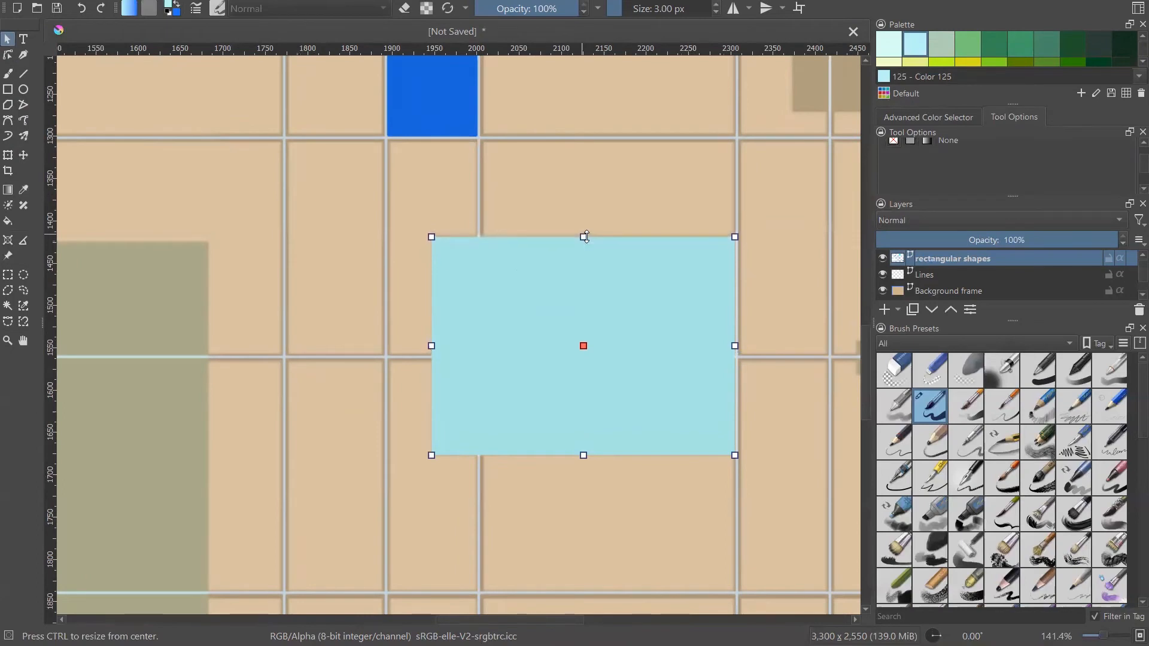
mouse_move(431, 346)
mouse_down()
mouse_move(444, 345)
mouse_move(433, 345)
mouse_up()
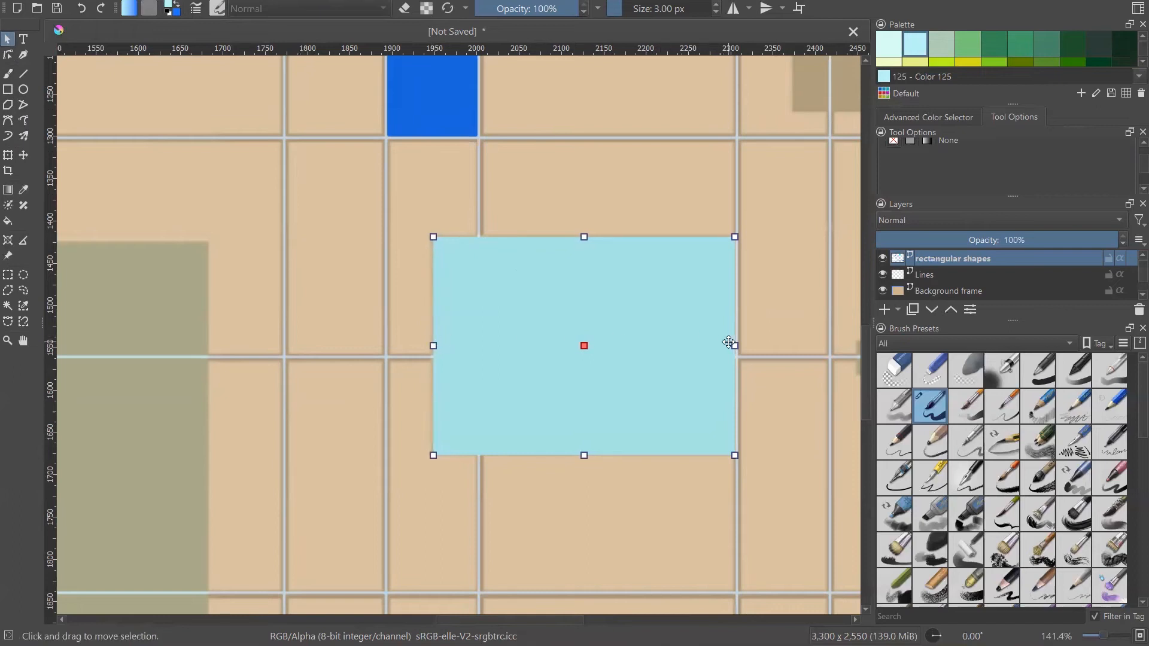
drag(585, 455, 589, 454)
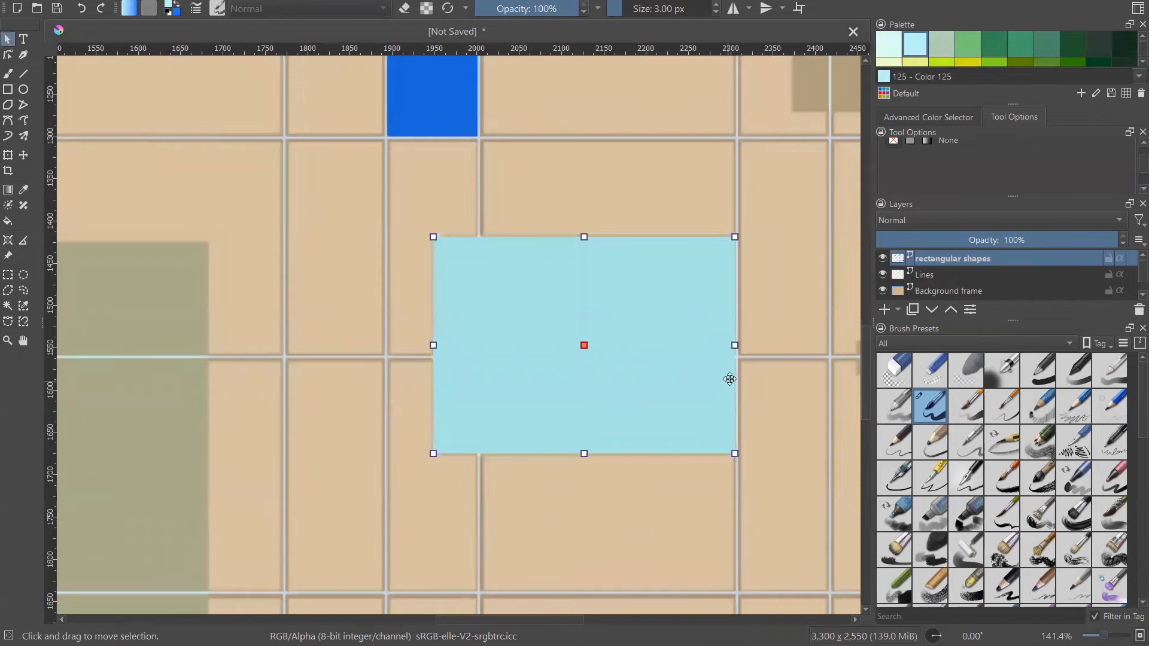
scroll(730, 379, up, 2)
drag(723, 324, 728, 325)
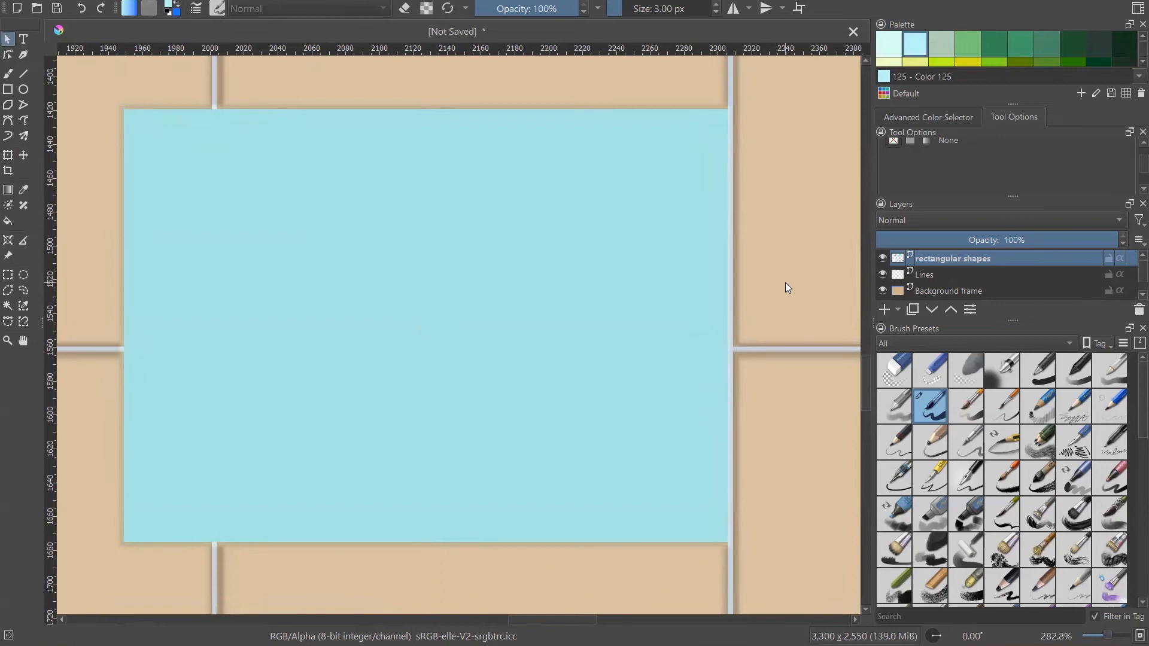
- Draw a Color 125 light-cyan rectangle about 307 × 172 px over the shaded area near the canvas's upper-left corner
scroll(784, 282, down, 6)
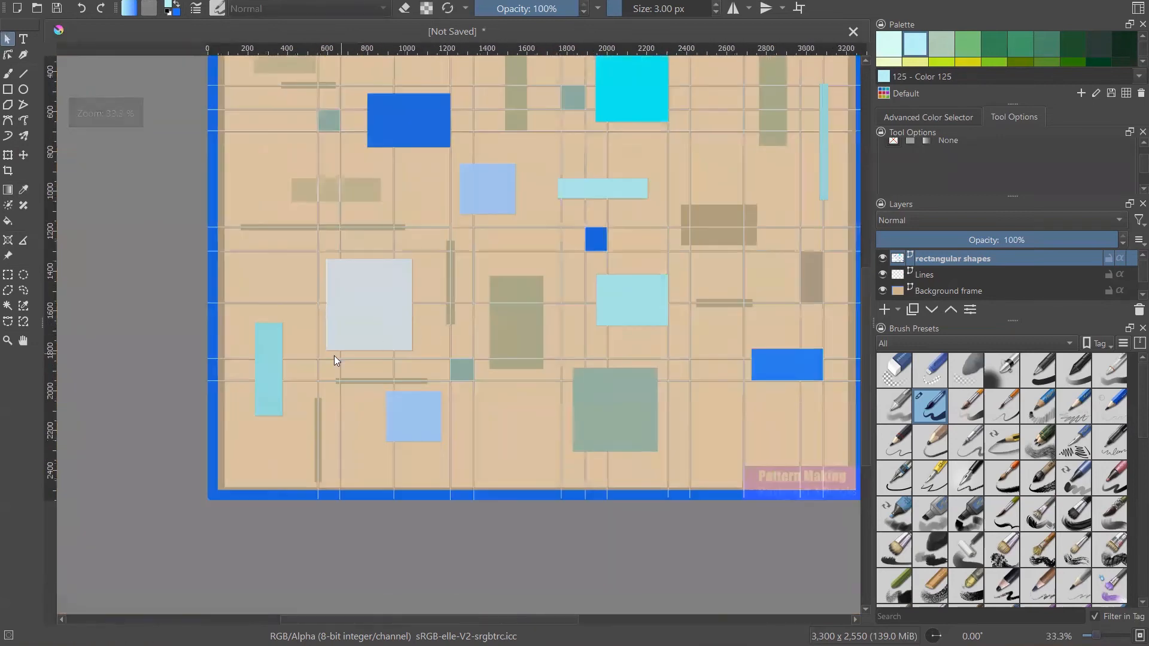
scroll(334, 356, down, 1)
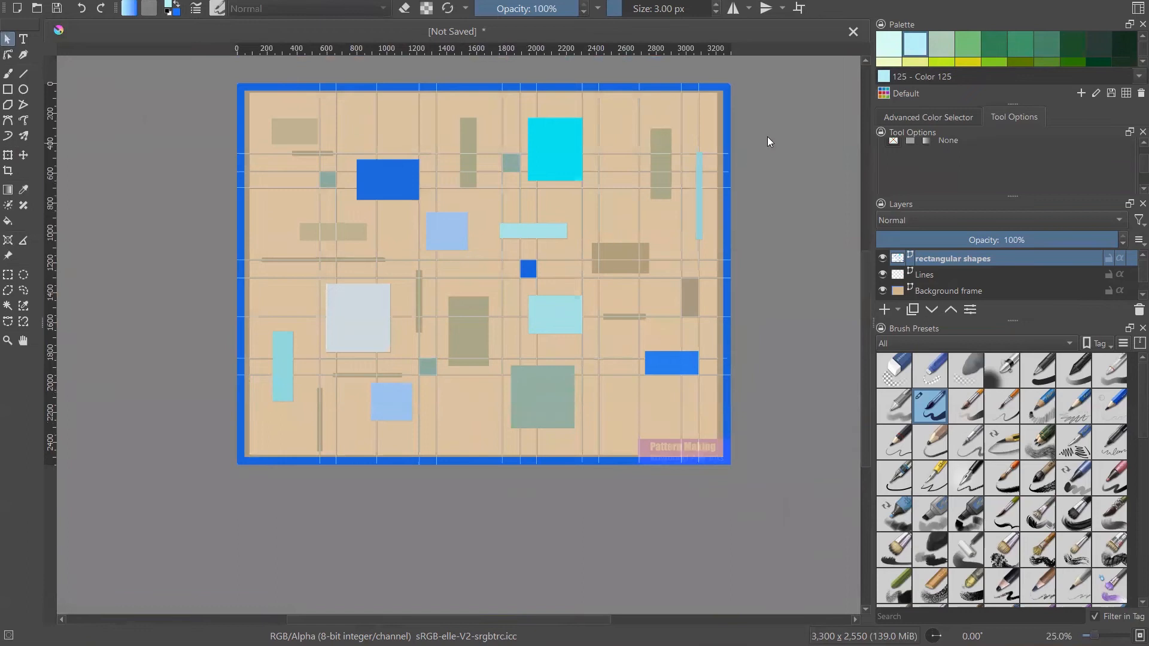
click(7, 93)
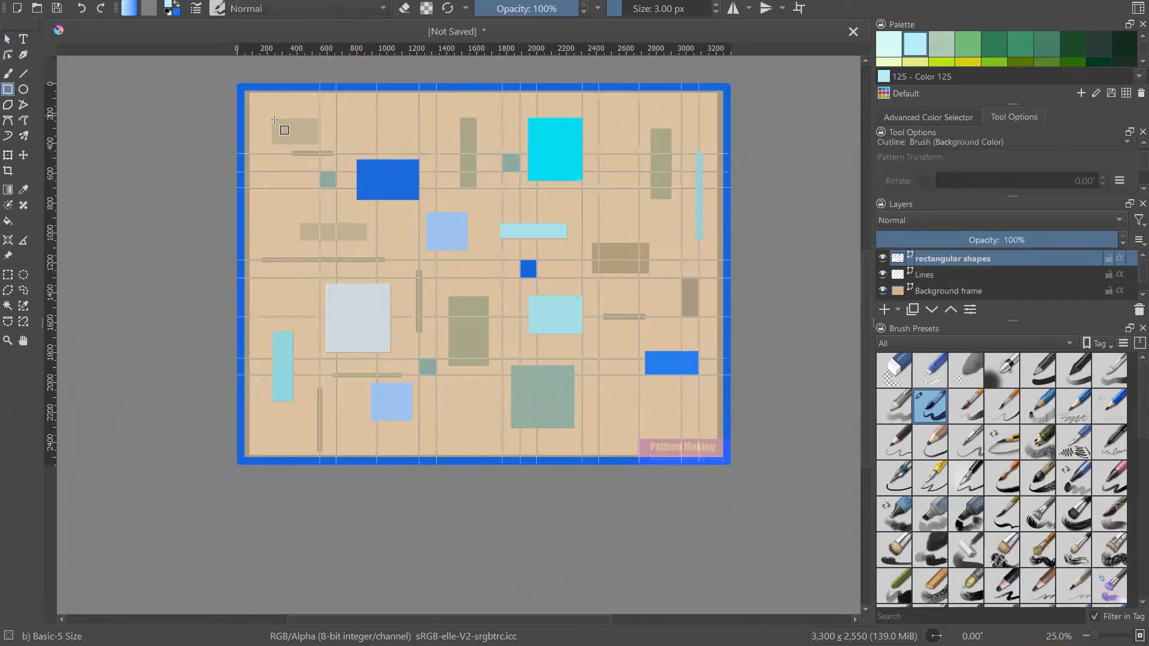
scroll(275, 120, up, 6)
drag(253, 107, 620, 312)
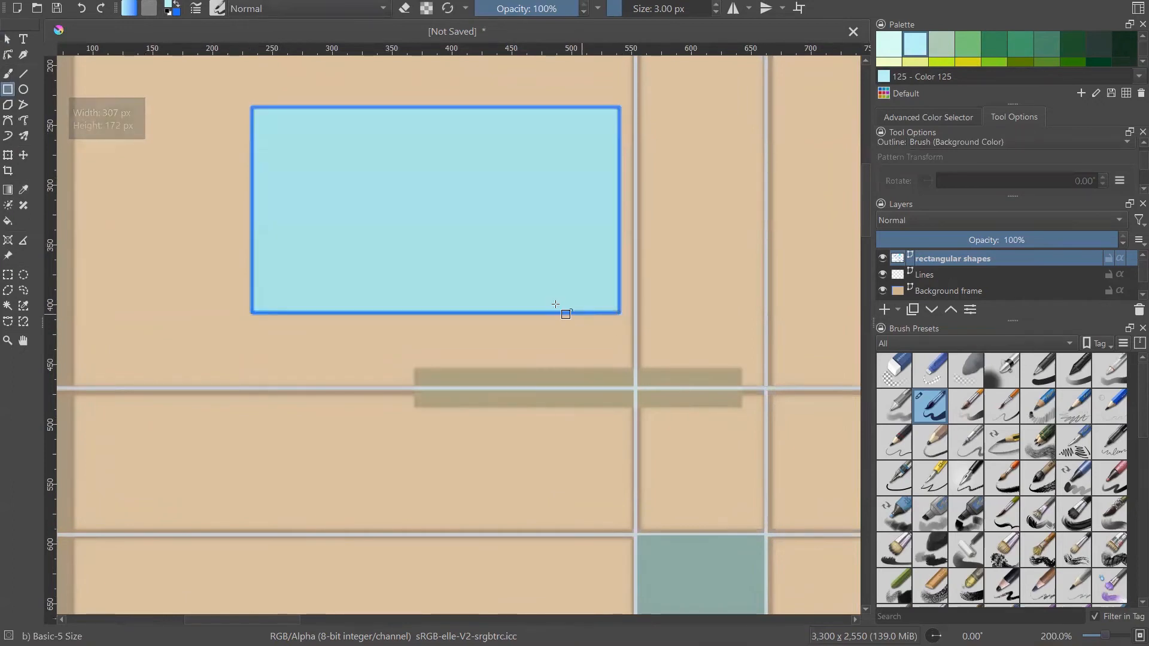
click(957, 120)
click(1011, 113)
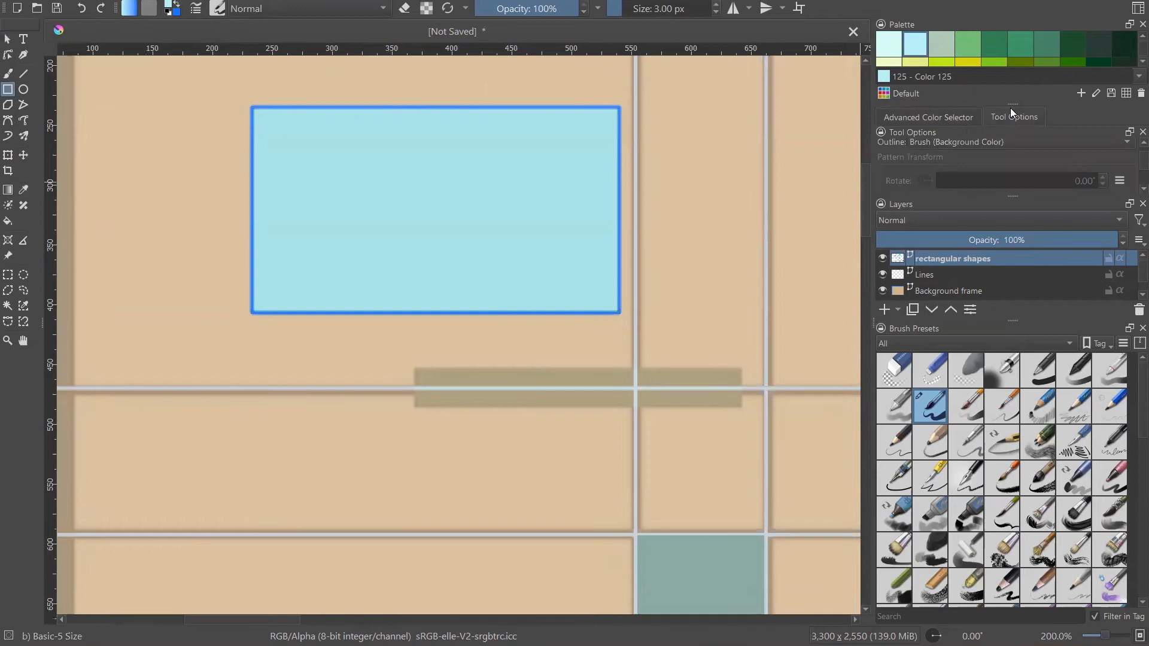
- Remove the outline from the new upper-left light-cyan rectangle and deselect it
click(7, 39)
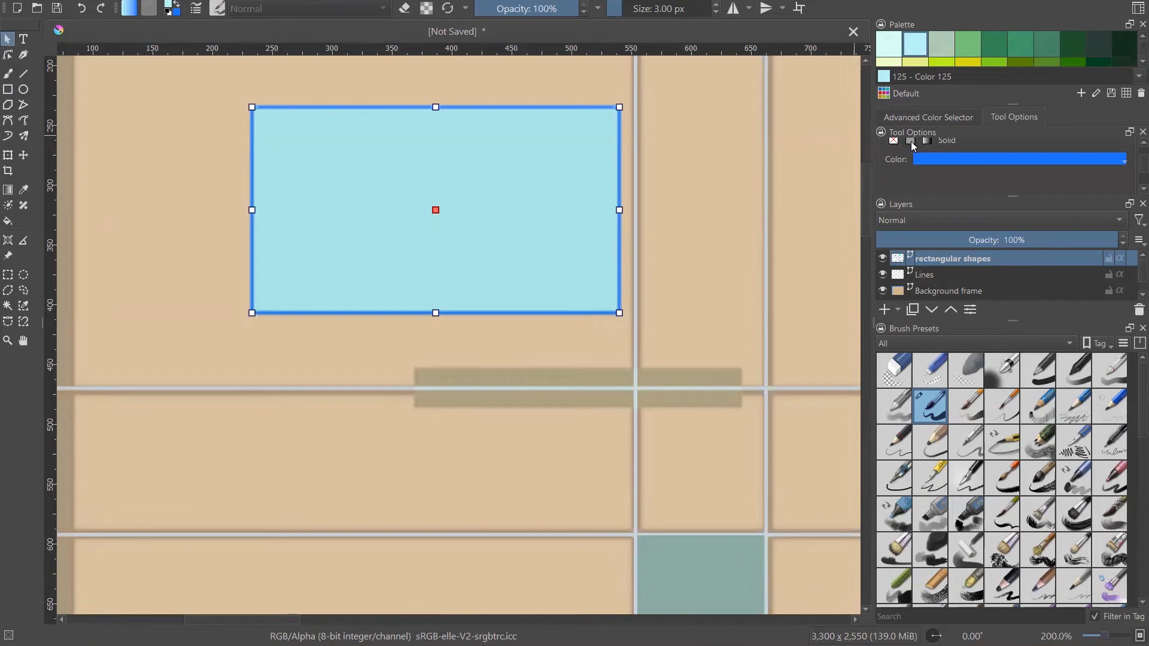
click(893, 141)
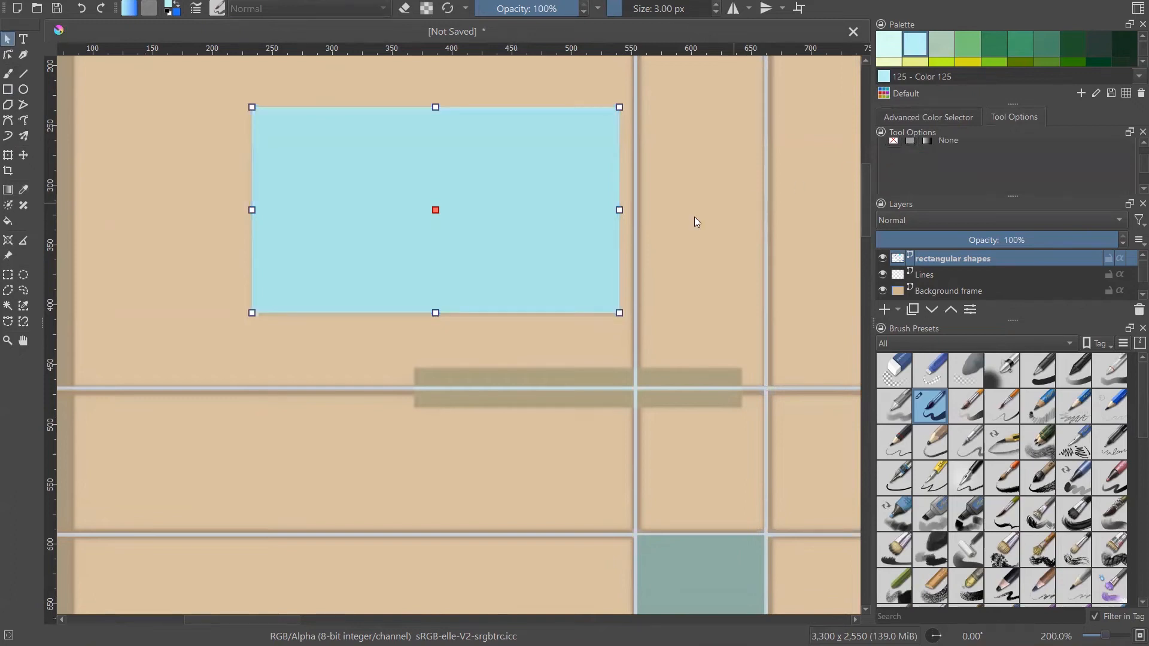
scroll(623, 240, down, 1)
scroll(623, 240, down, 4)
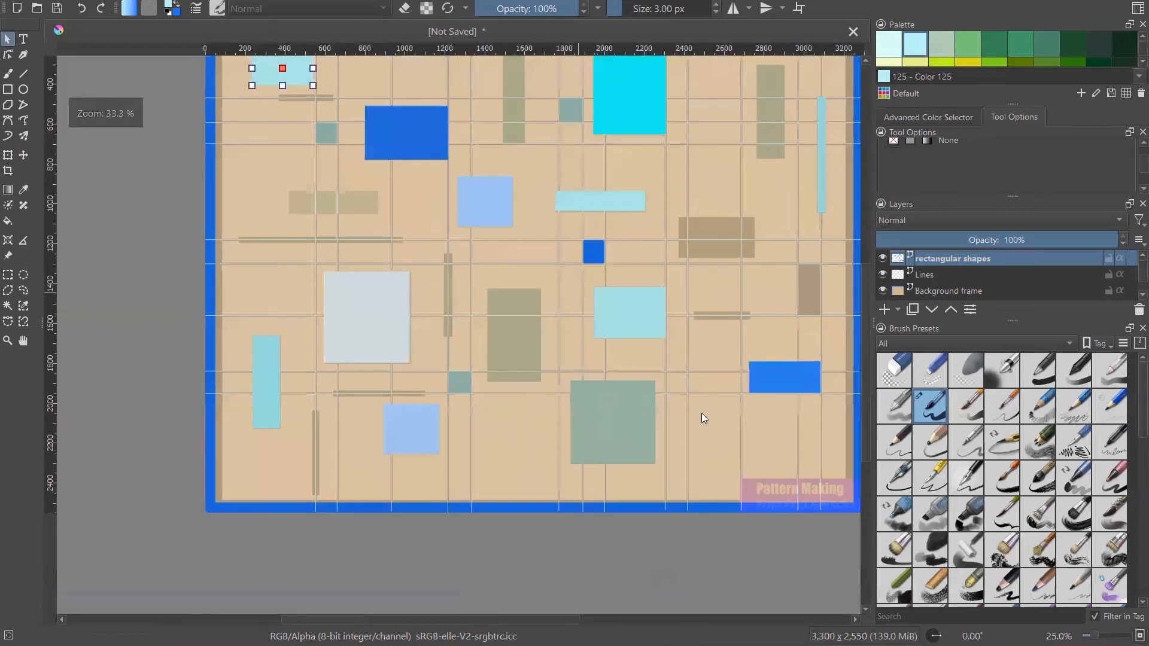
click(702, 421)
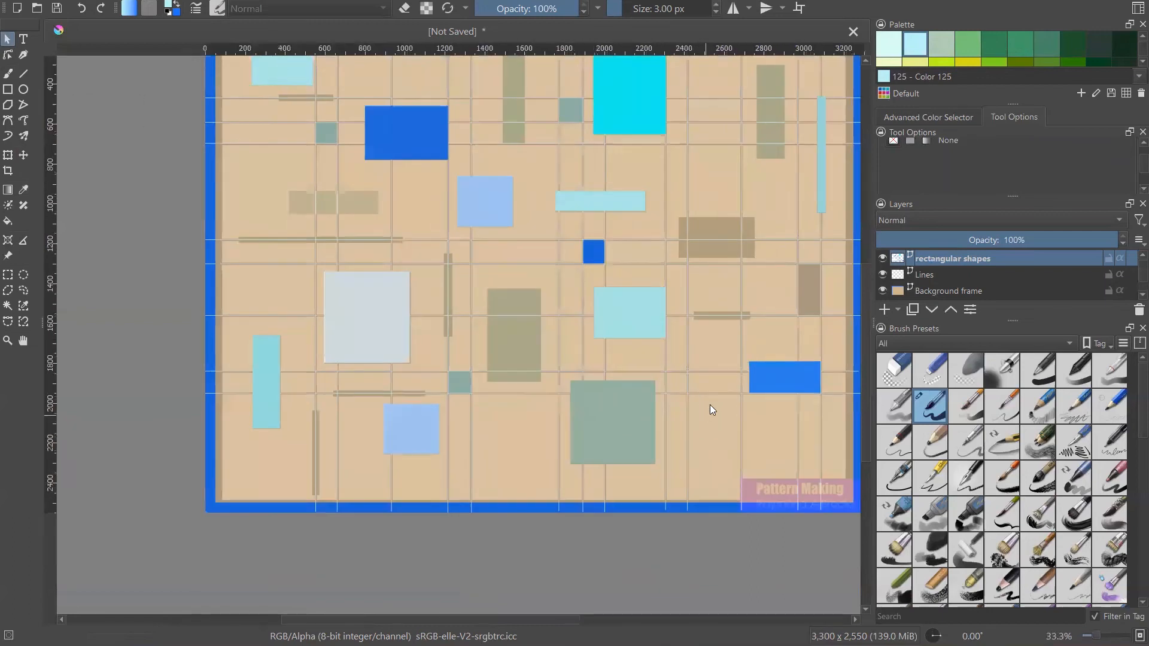
- With the Rectangle tool active, enlarge the colour palette to show many more rows of swatches, including the custom colours at its end
click(8, 90)
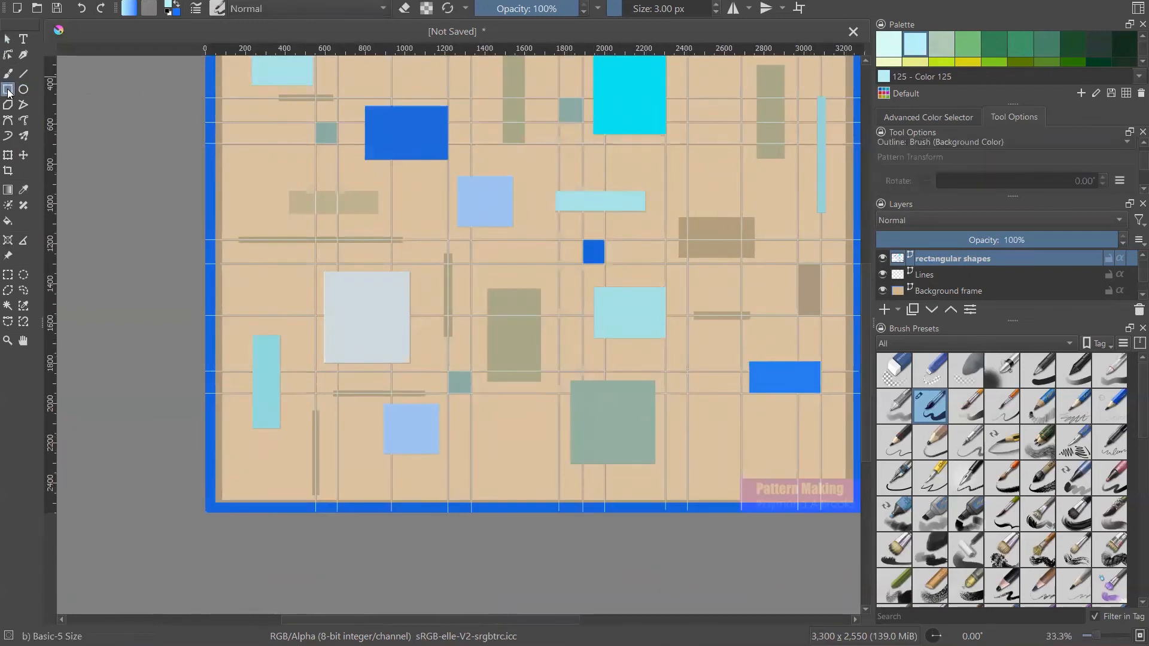
click(950, 115)
click(1012, 114)
scroll(555, 394, down, 1)
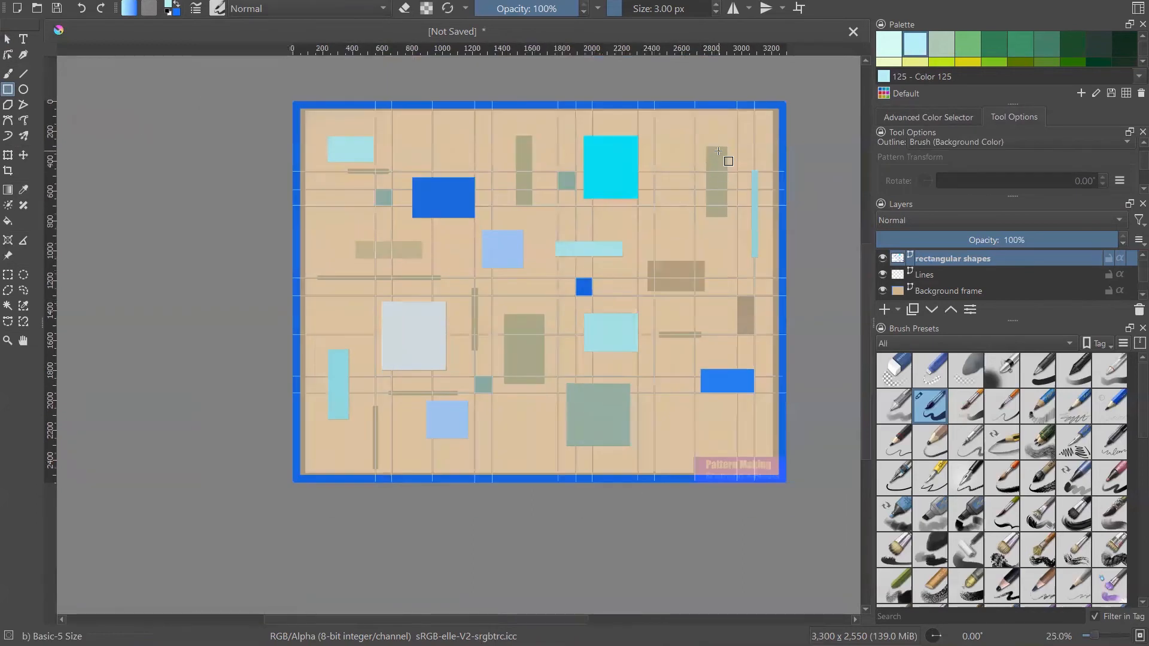
click(1133, 77)
scroll(1133, 63, down, 1)
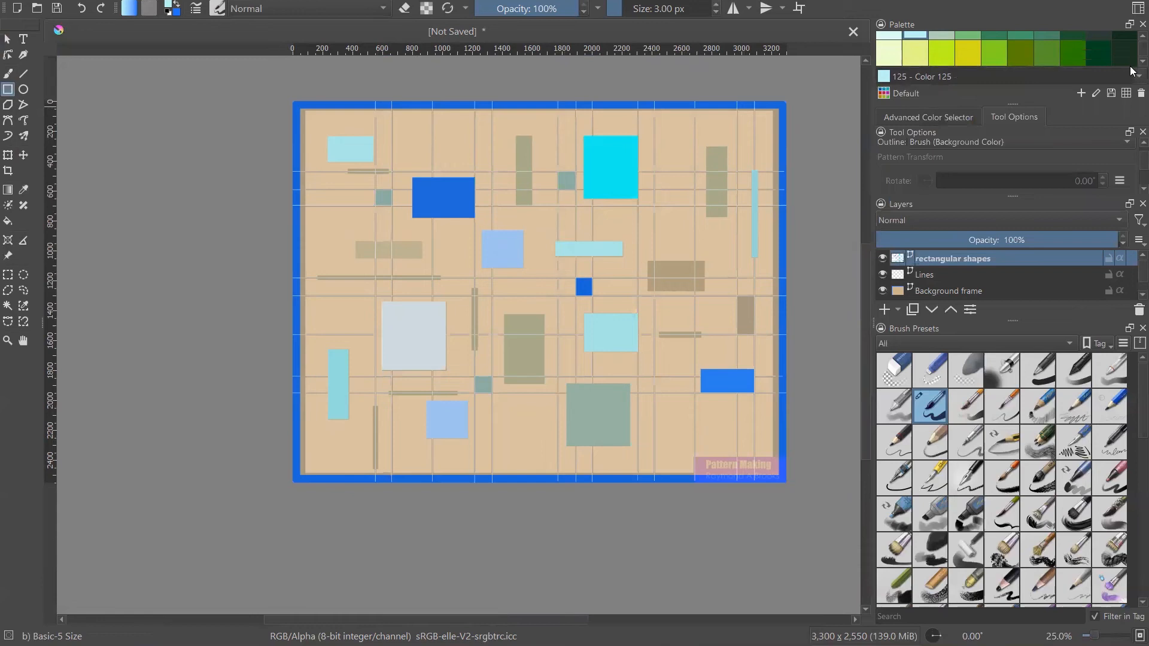
scroll(1133, 53, down, 2)
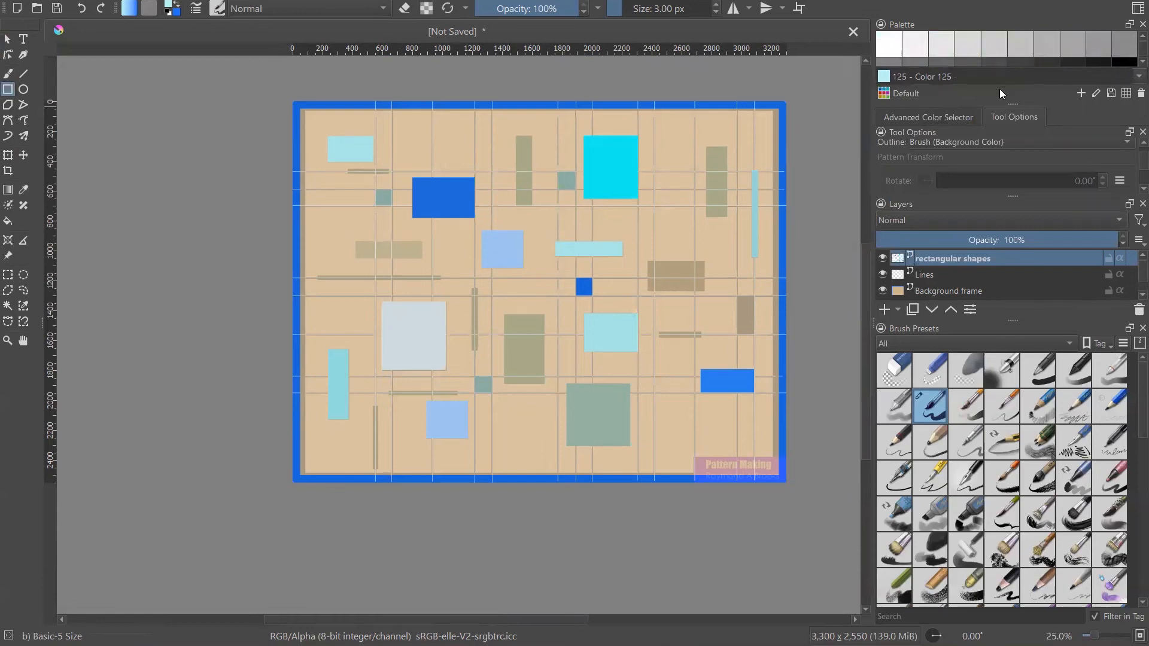
drag(1012, 104, 1013, 330)
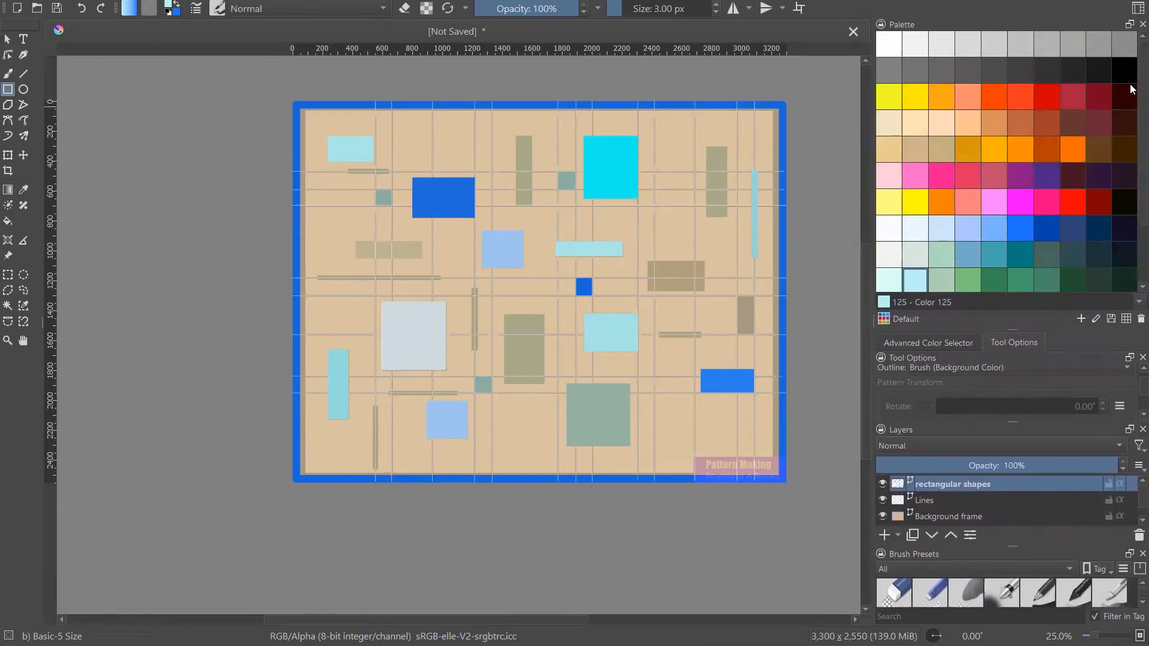
scroll(1133, 81, down, 3)
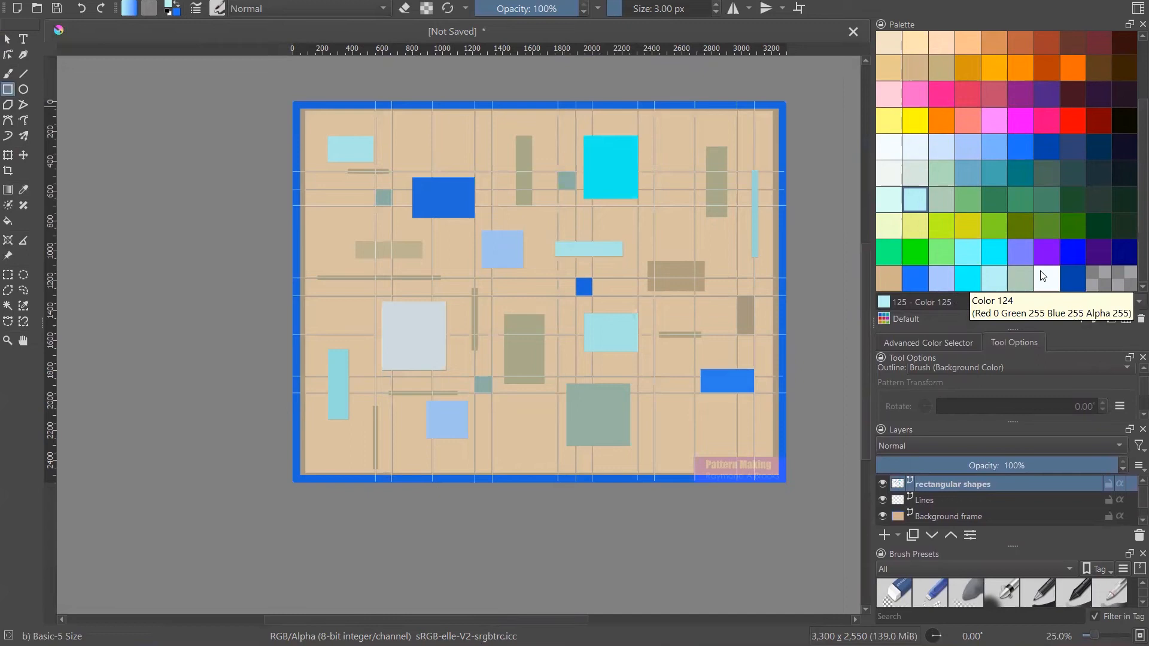
- Draw a Color 124 bright-cyan rectangle about 446 × 119 px over the shaded area below and left of the upper-left blue rectangle
click(973, 285)
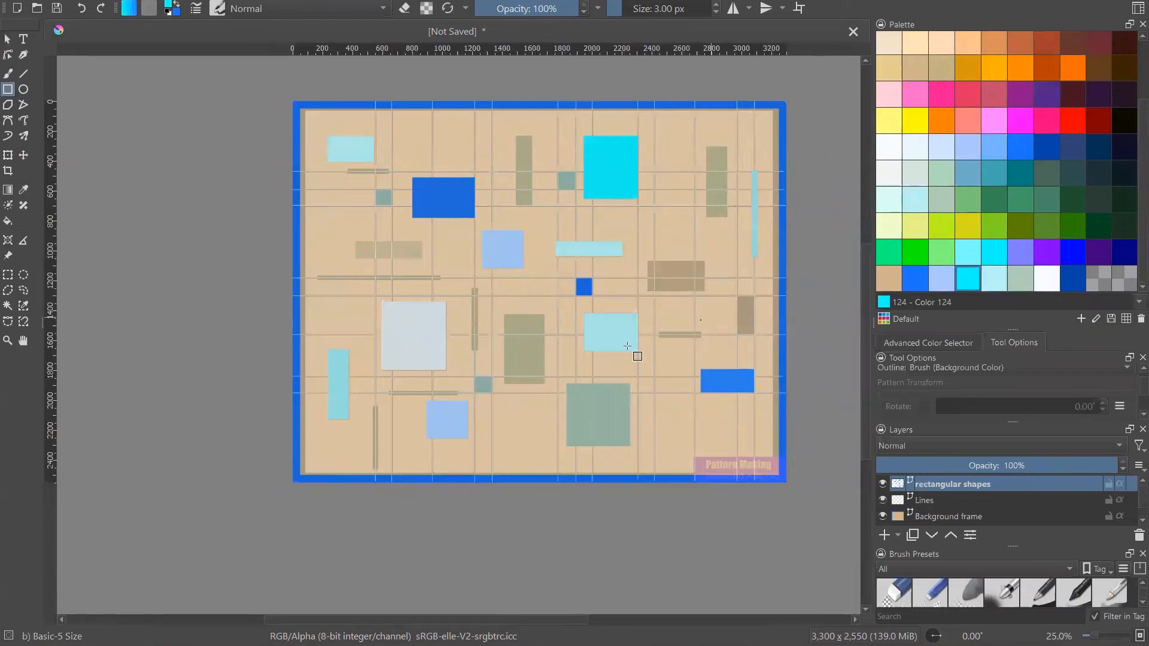
scroll(622, 452, up, 5)
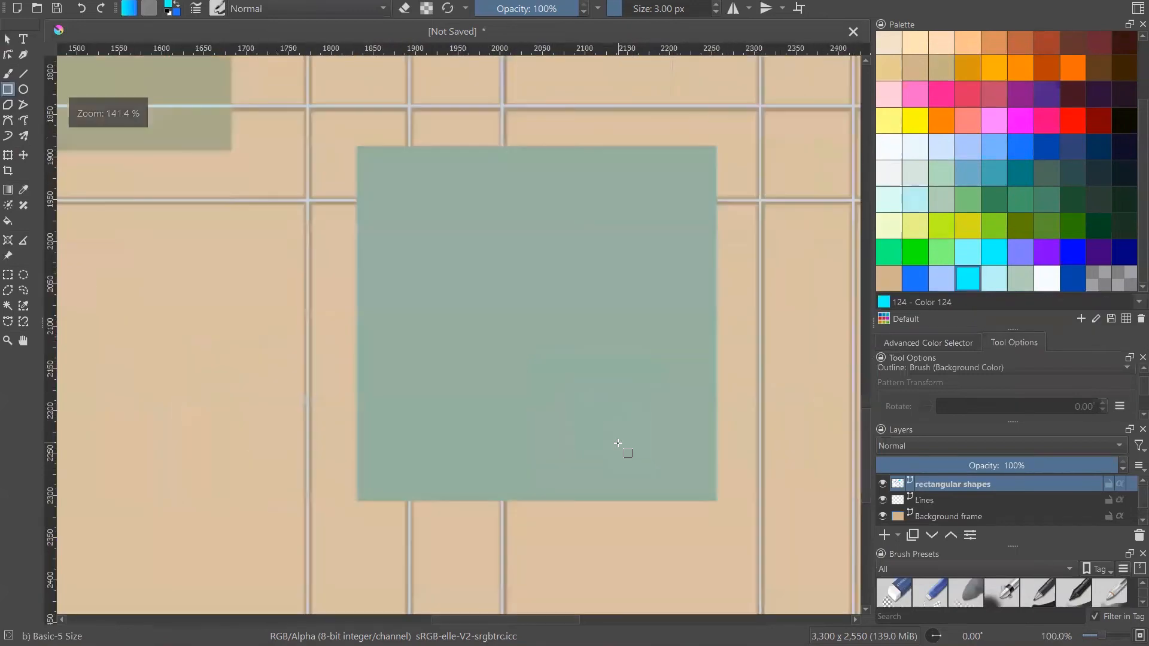
scroll(620, 446, down, 2)
scroll(618, 443, down, 2)
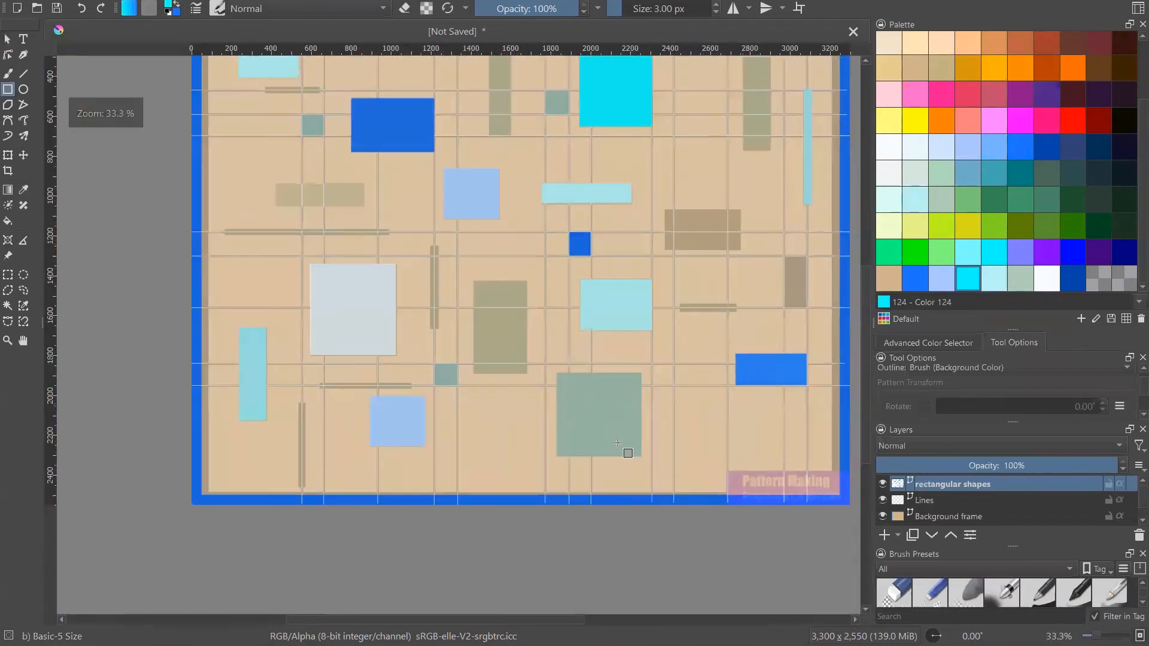
scroll(623, 455, down, 1)
scroll(524, 146, up, 2)
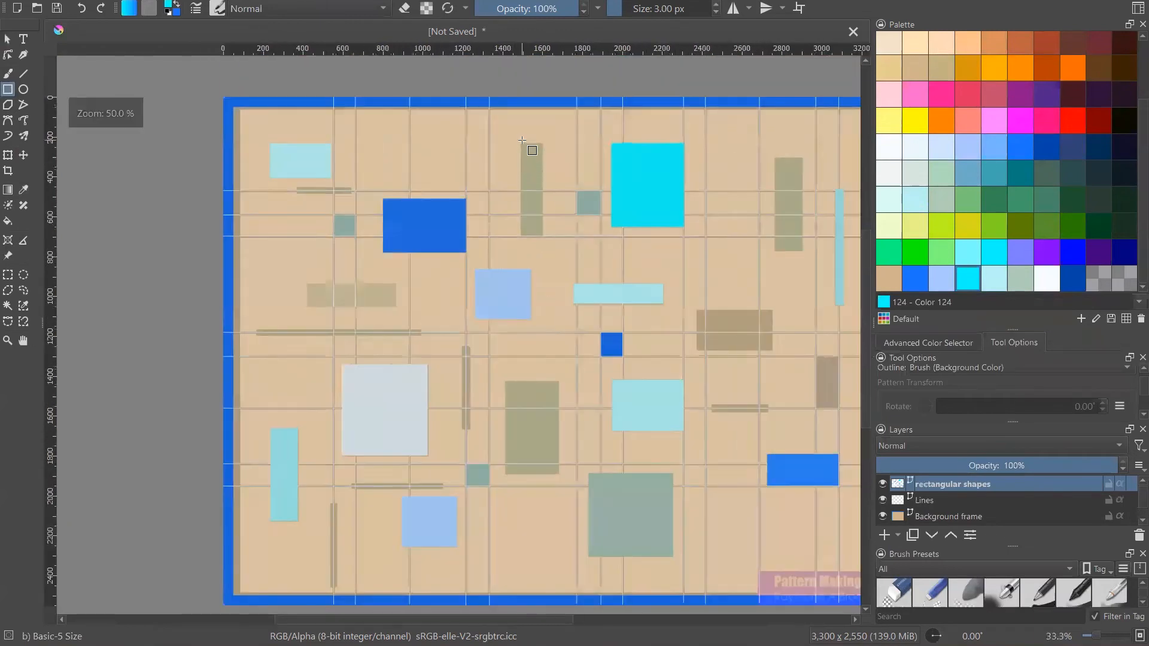
scroll(302, 290, up, 3)
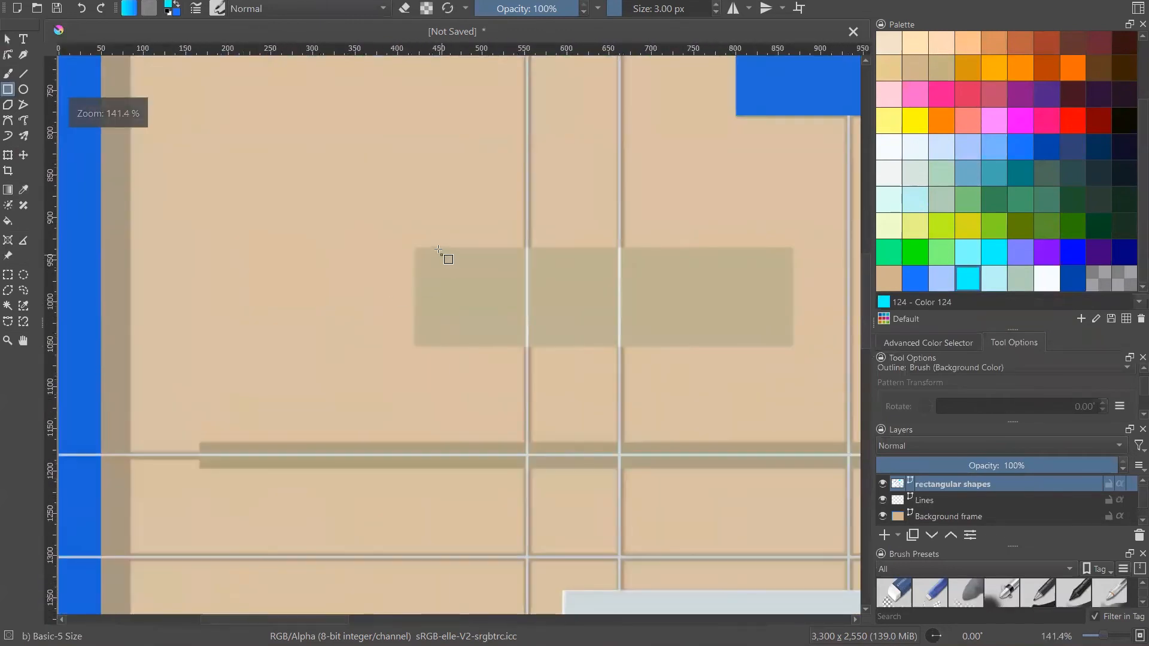
drag(415, 246, 792, 347)
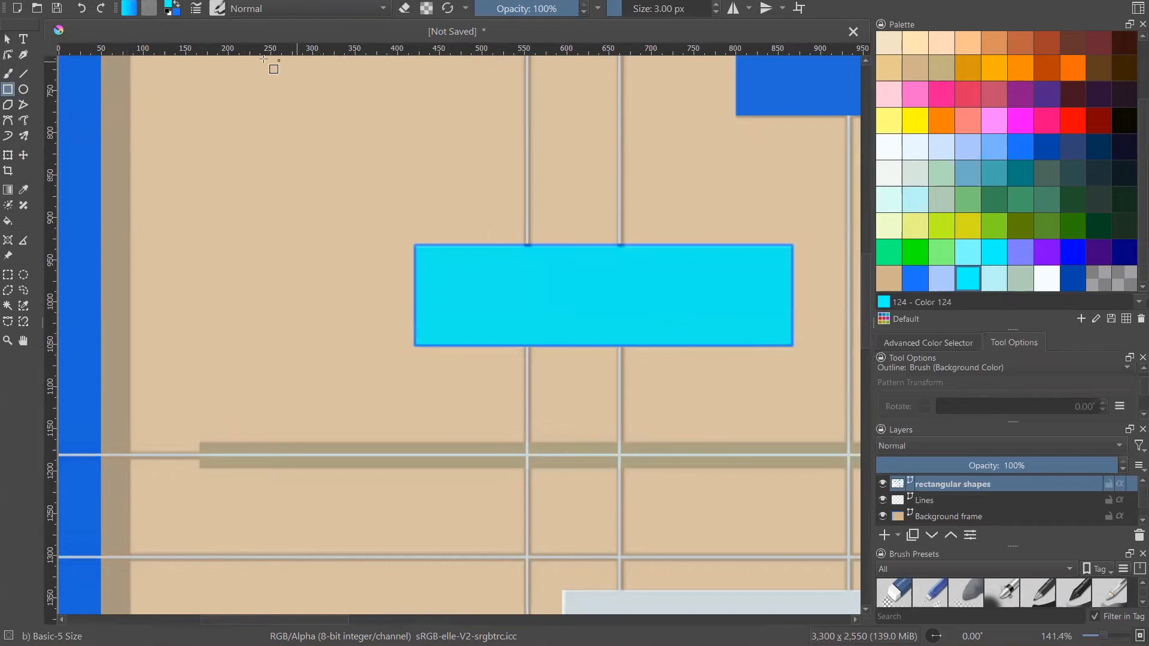
- Remove the new bright-cyan rectangle's outline, move its top edge slightly downward, and deselect it
click(7, 38)
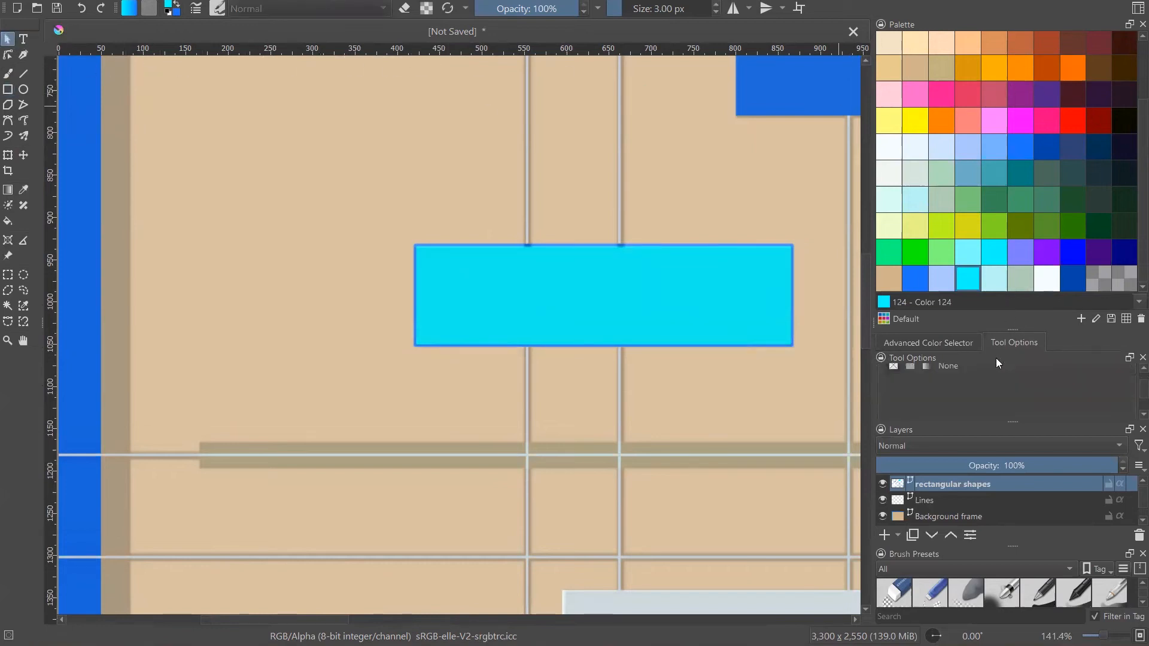
click(780, 325)
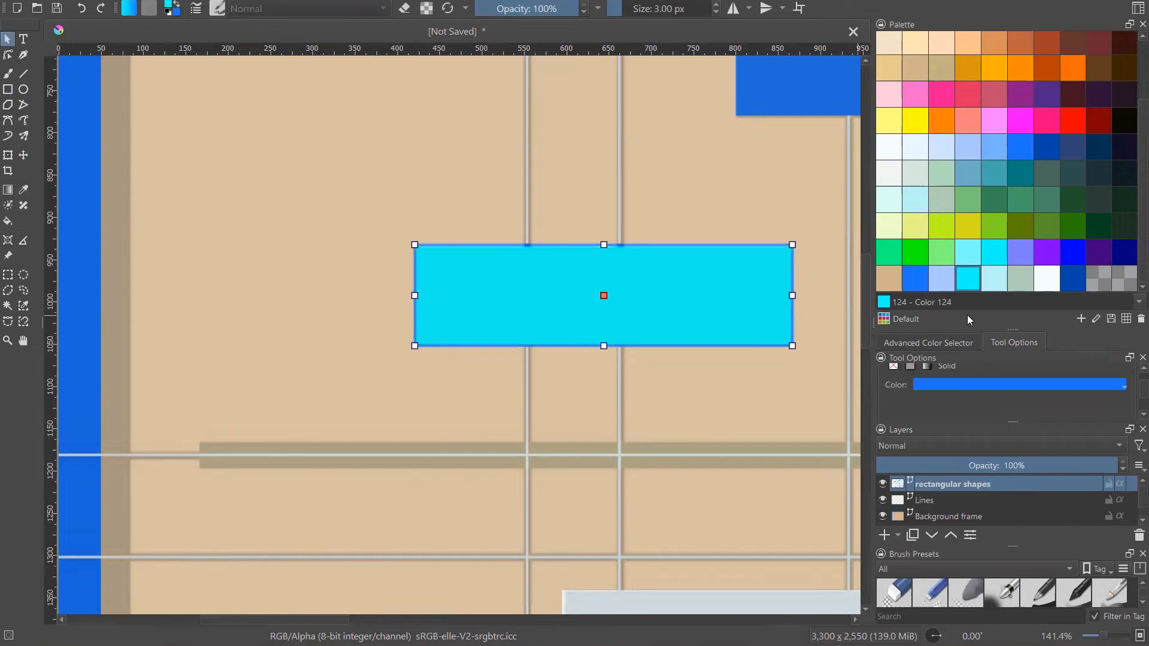
click(894, 367)
drag(604, 244, 606, 248)
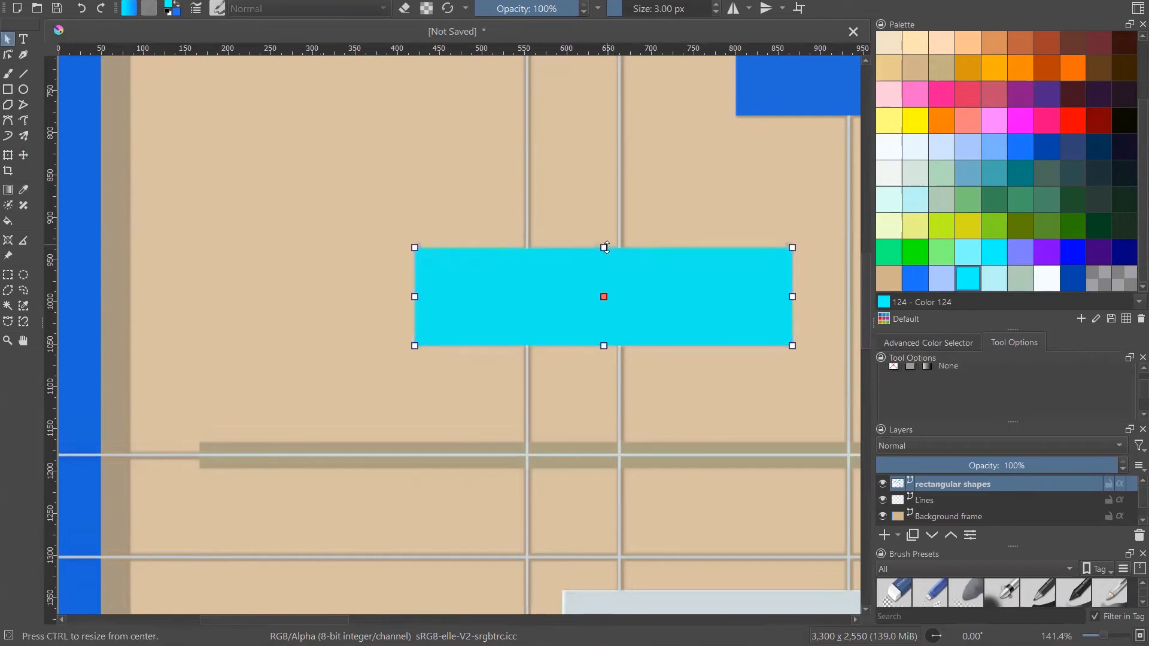
mouse_move(792, 296)
mouse_down()
mouse_move(783, 296)
mouse_move(793, 296)
mouse_up()
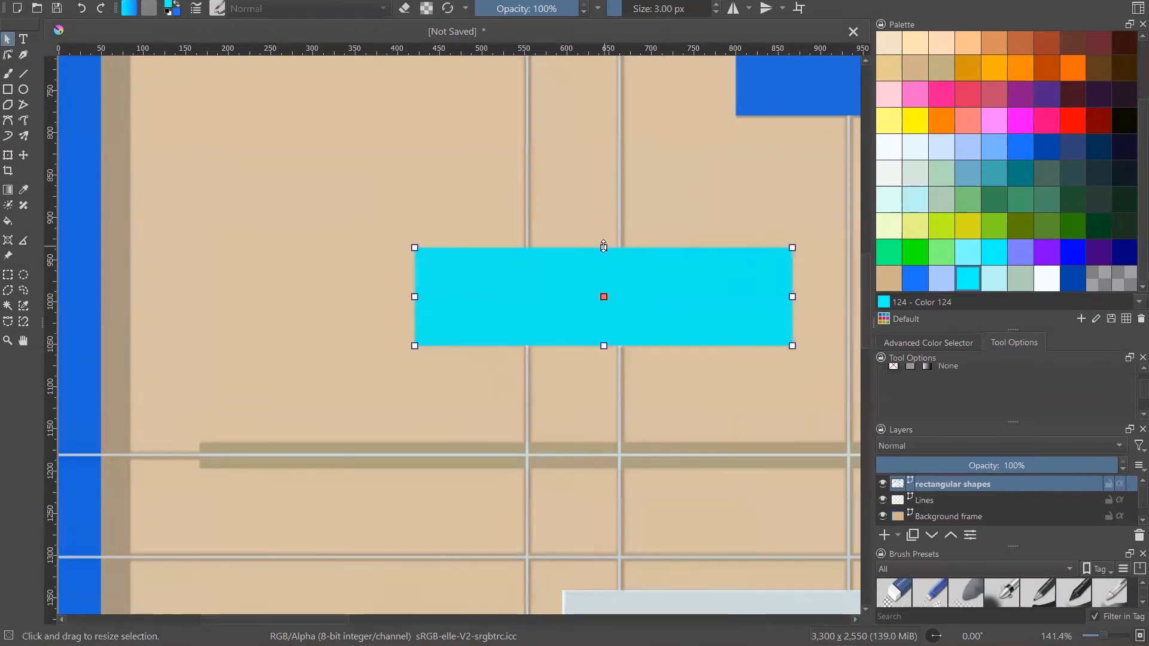
click(752, 220)
- Examine the whole pattern and the narrow vertical light-cyan rectangle near the canvas's right edge
scroll(589, 243, down, 4)
scroll(386, 278, down, 1)
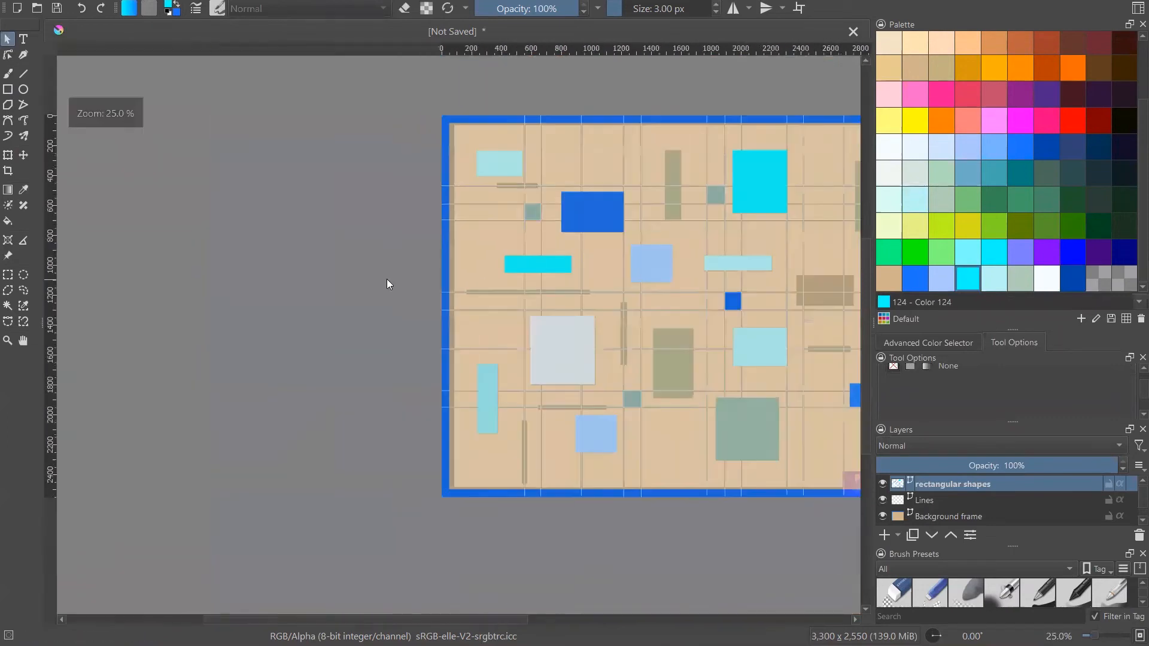
scroll(722, 406, up, 1)
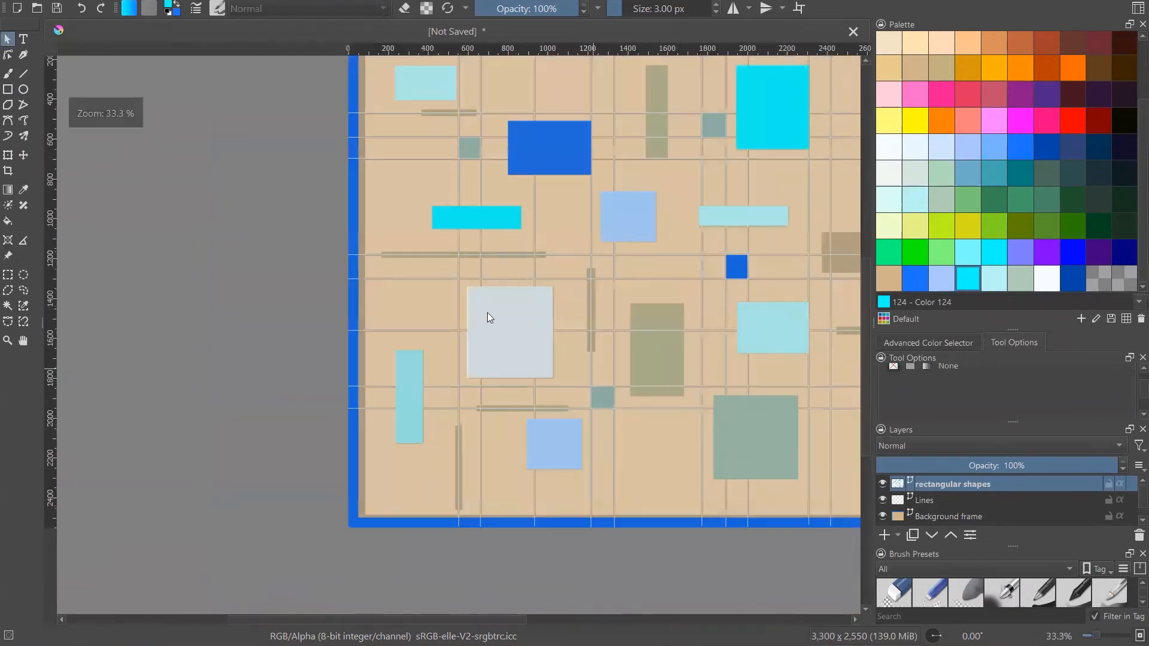
scroll(488, 312, down, 1)
scroll(836, 155, up, 8)
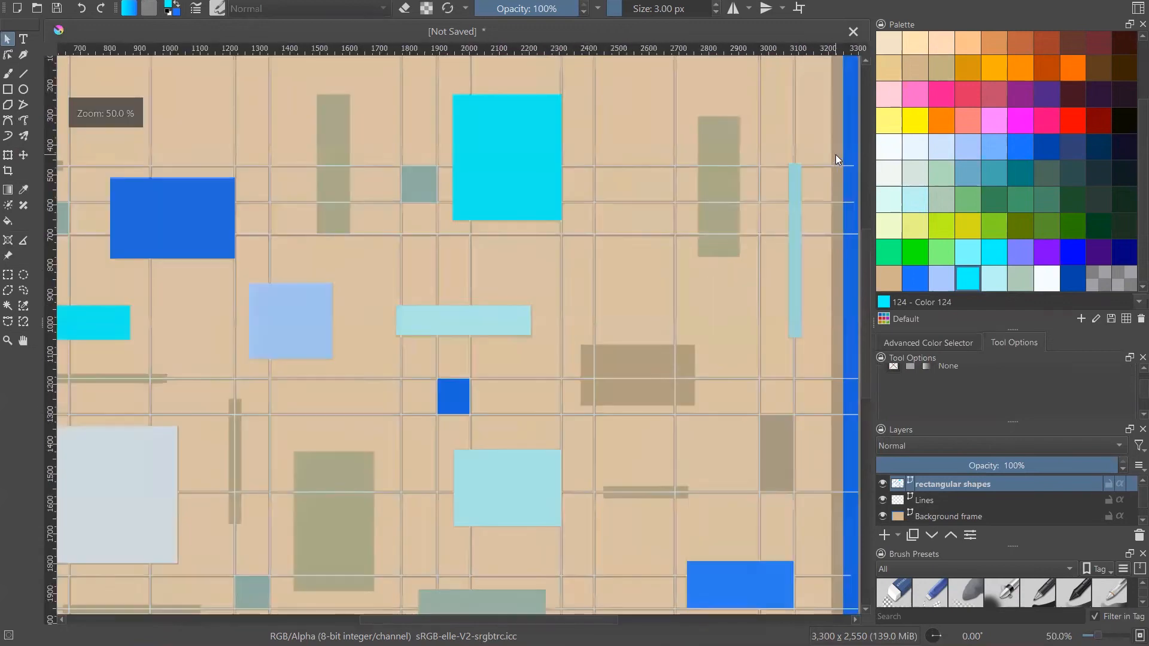
click(728, 187)
scroll(727, 187, down, 6)
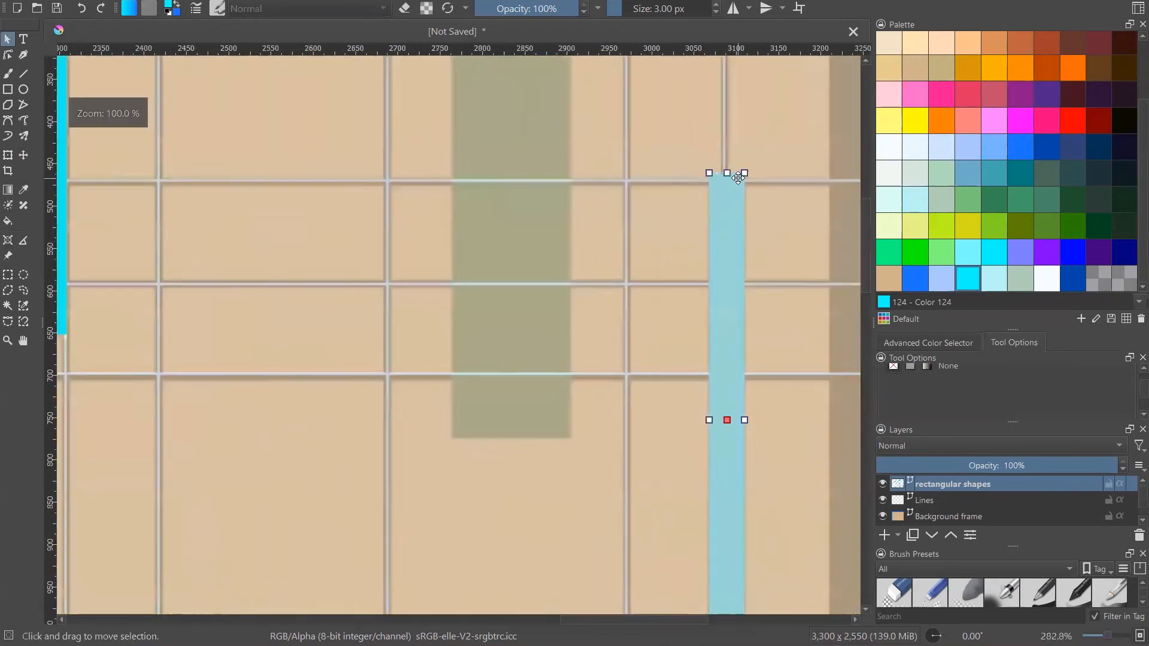
click(667, 195)
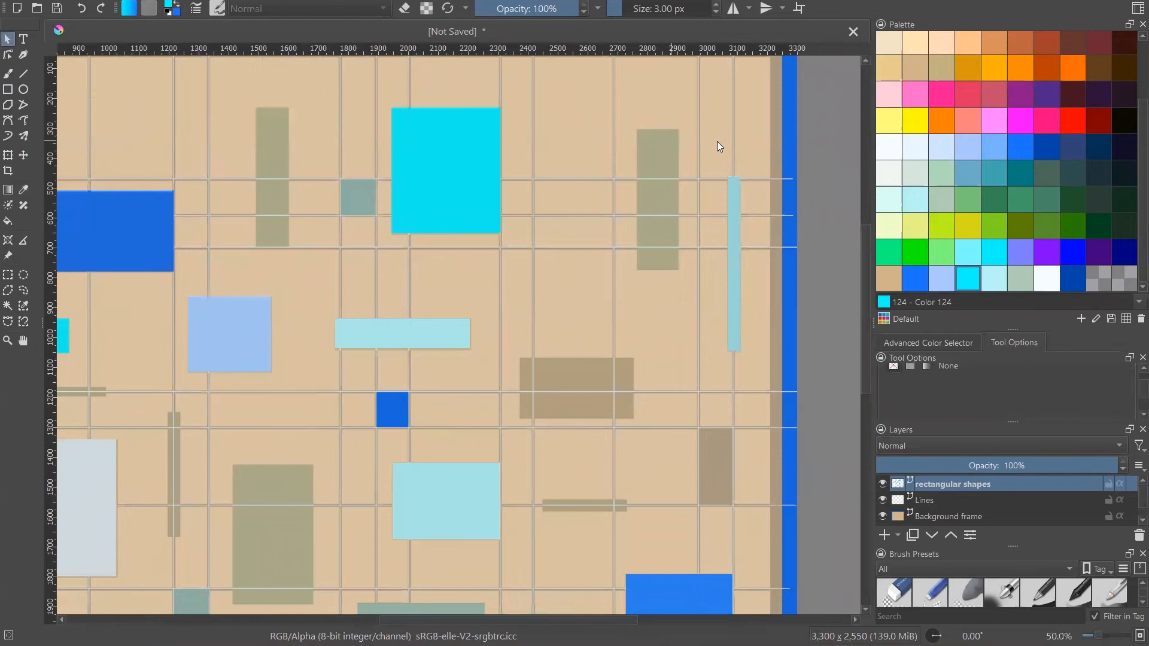
scroll(729, 148, down, 1)
scroll(675, 130, up, 5)
scroll(694, 138, down, 5)
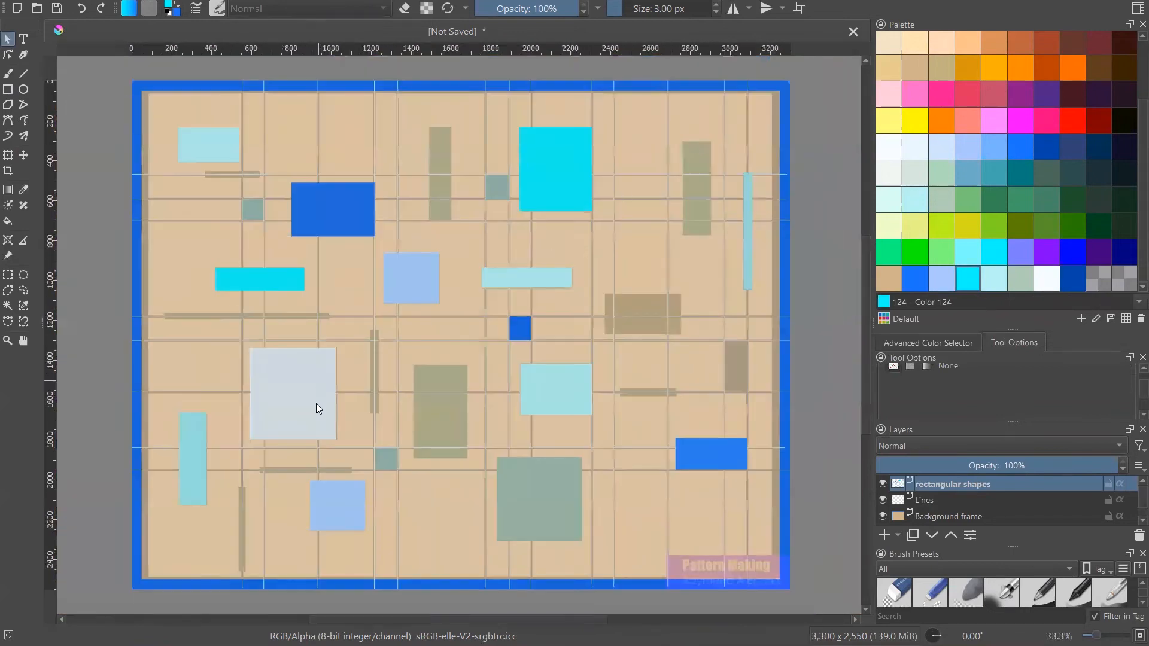
- Draw a Color 124 cyan strip about 458 × 27 px over the shaded horizontal bar below the large pale-grey rectangle
scroll(243, 510, up, 2)
scroll(281, 436, up, 4)
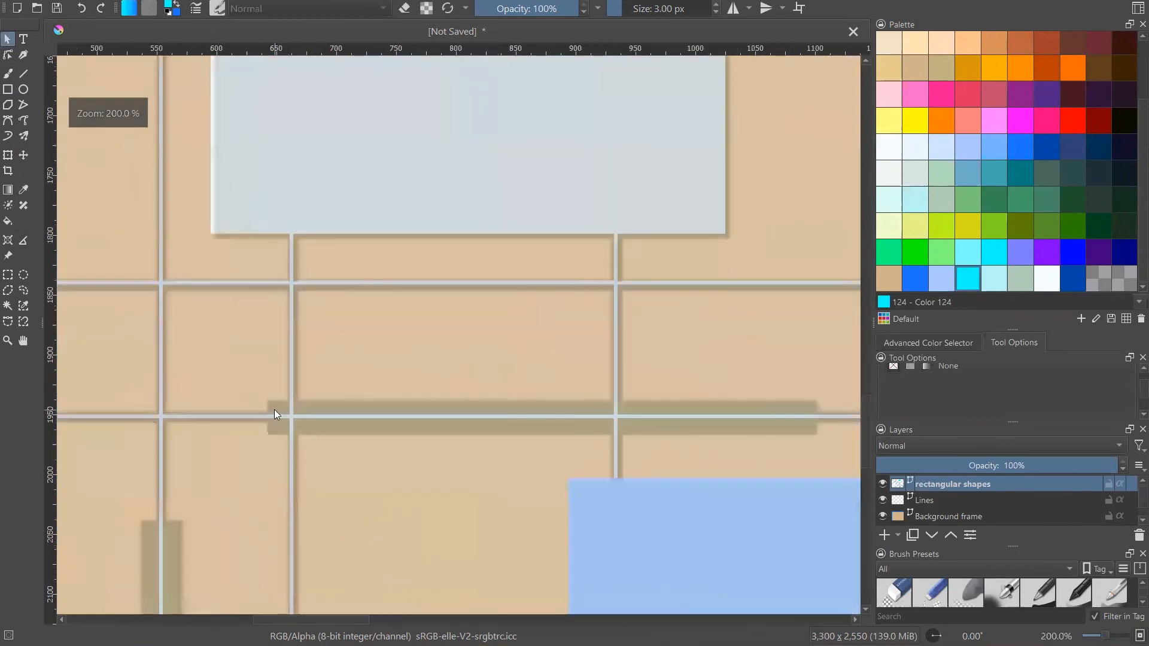
click(7, 89)
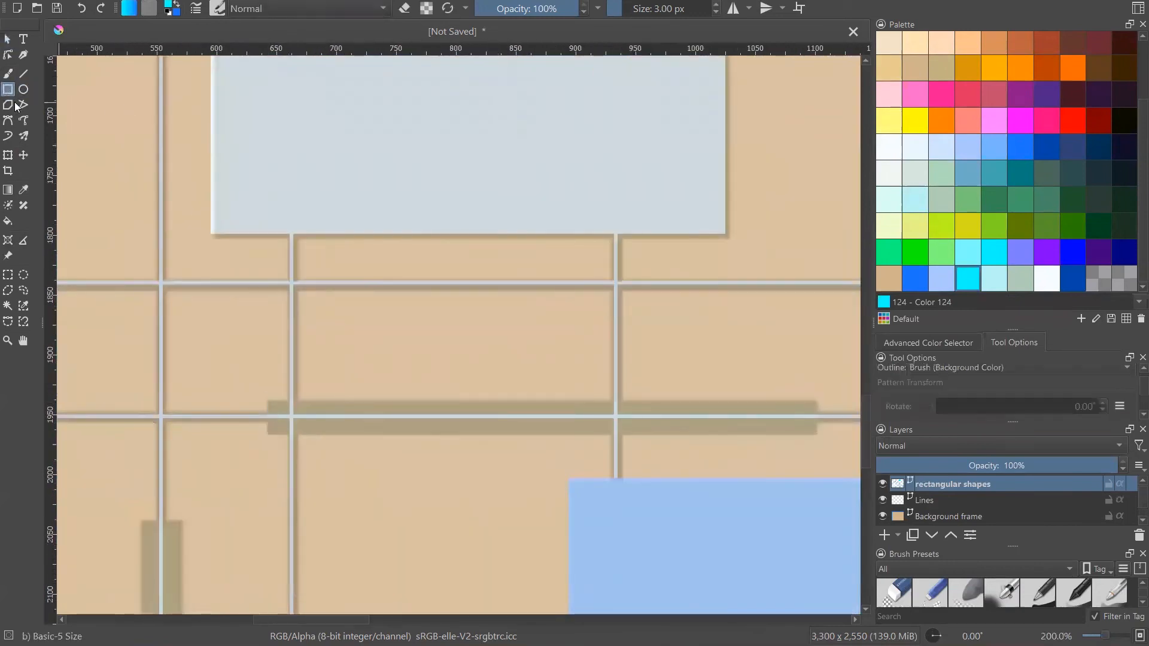
drag(268, 403, 817, 433)
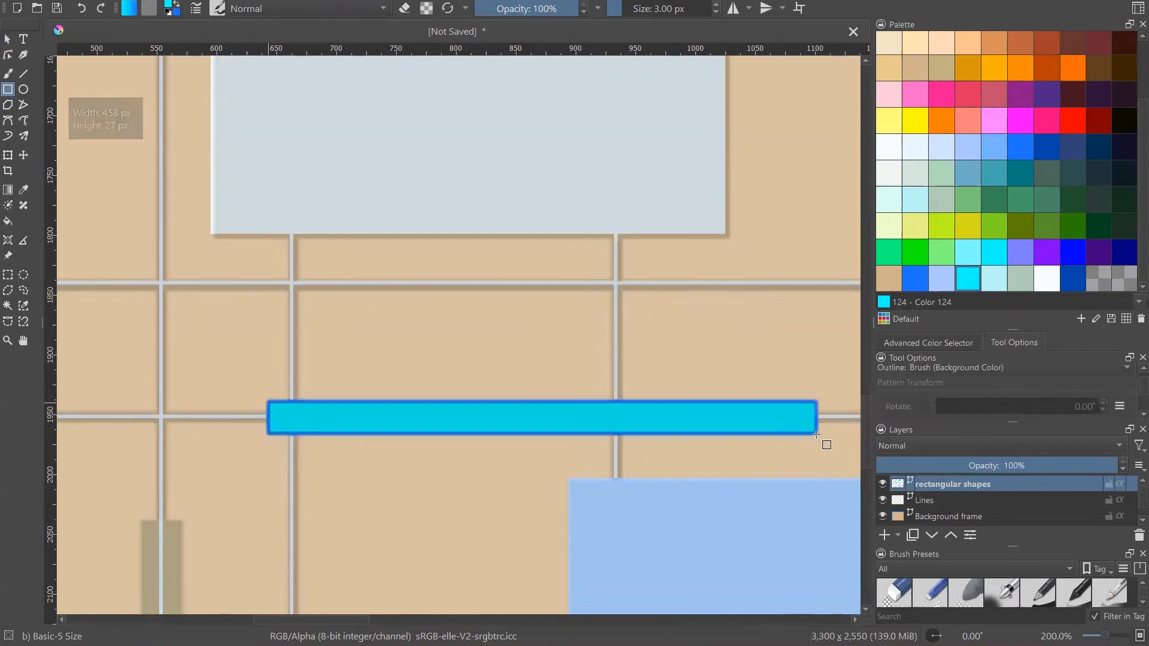
- Remove the outline from the thin horizontal cyan strip and deselect it
click(931, 343)
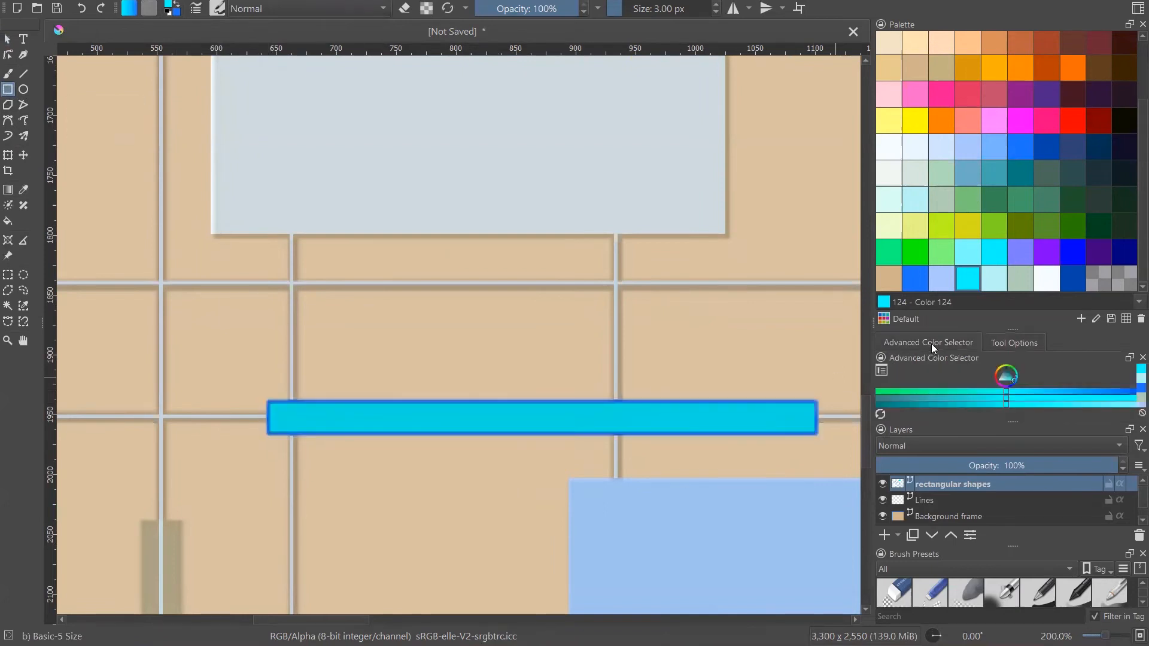
click(7, 39)
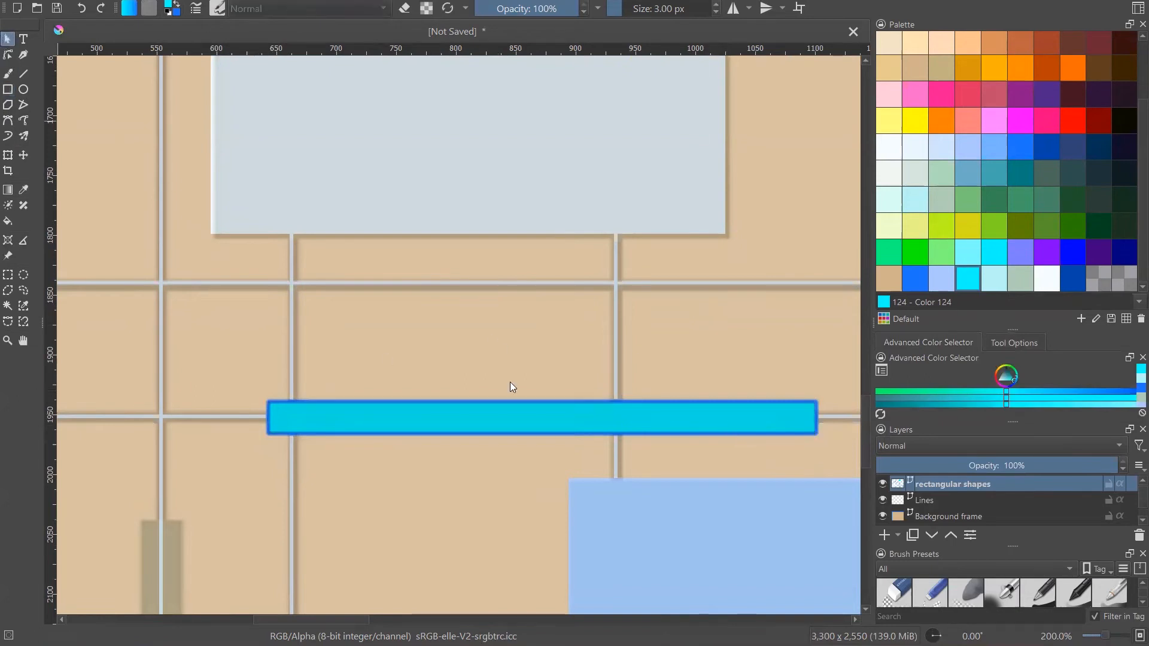
click(1010, 343)
click(896, 367)
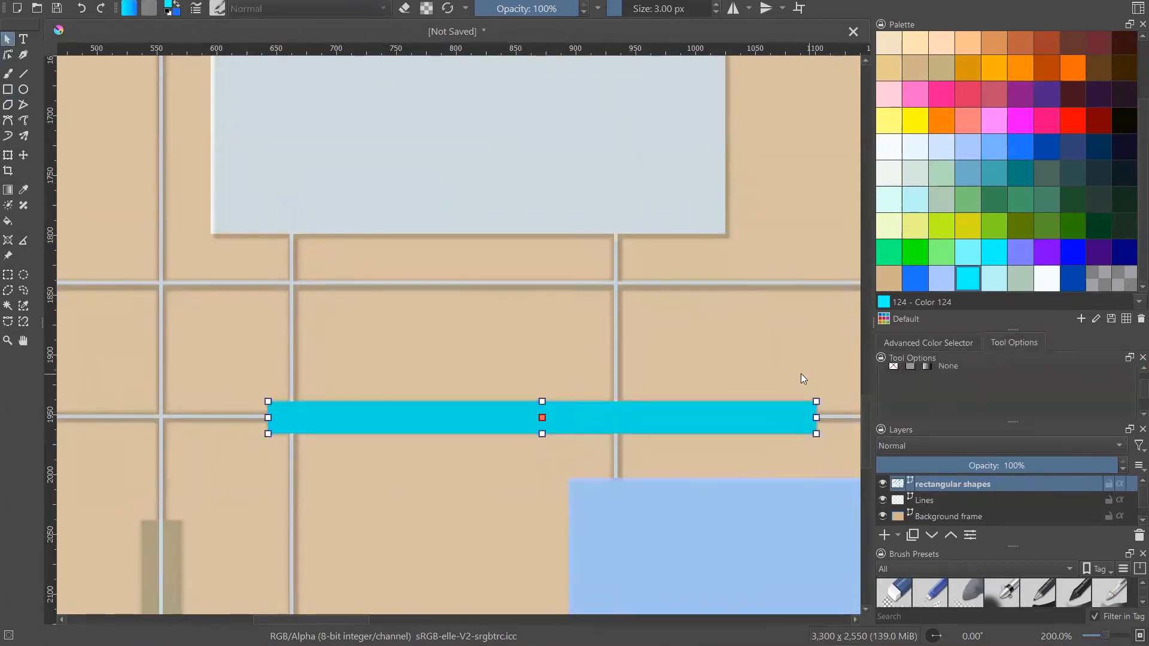
click(781, 374)
- Draw a Color 123 light-blue strip about 282 × 41 px over the shaded horizontal bar right of the lower light-cyan rectangle
scroll(432, 377, down, 6)
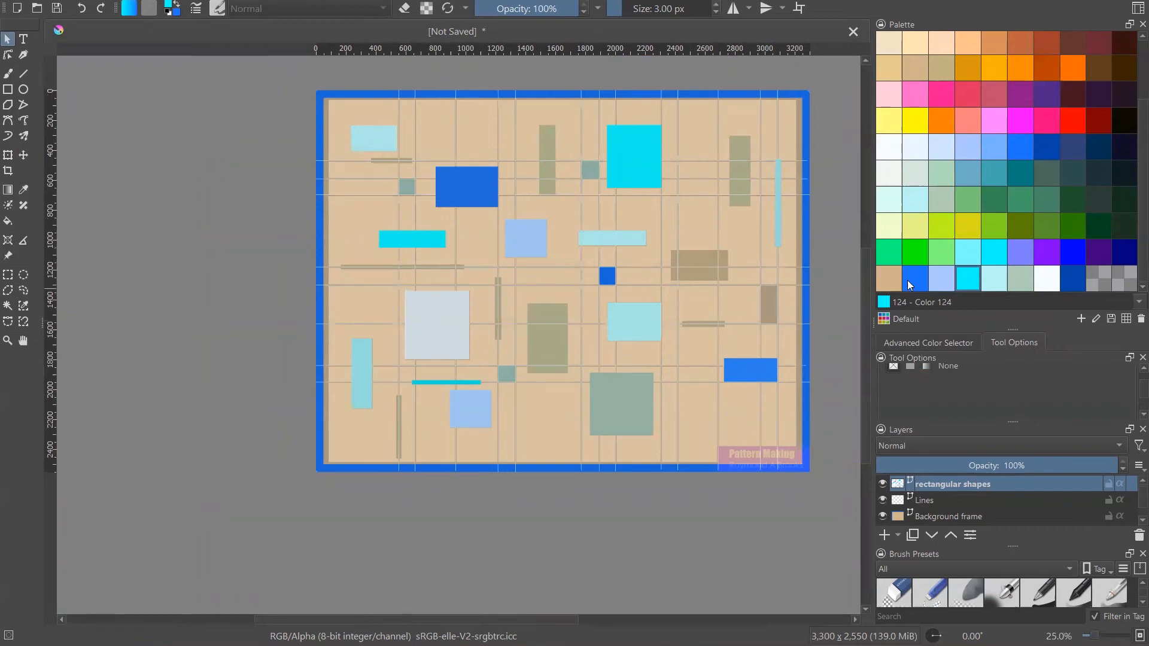
click(937, 275)
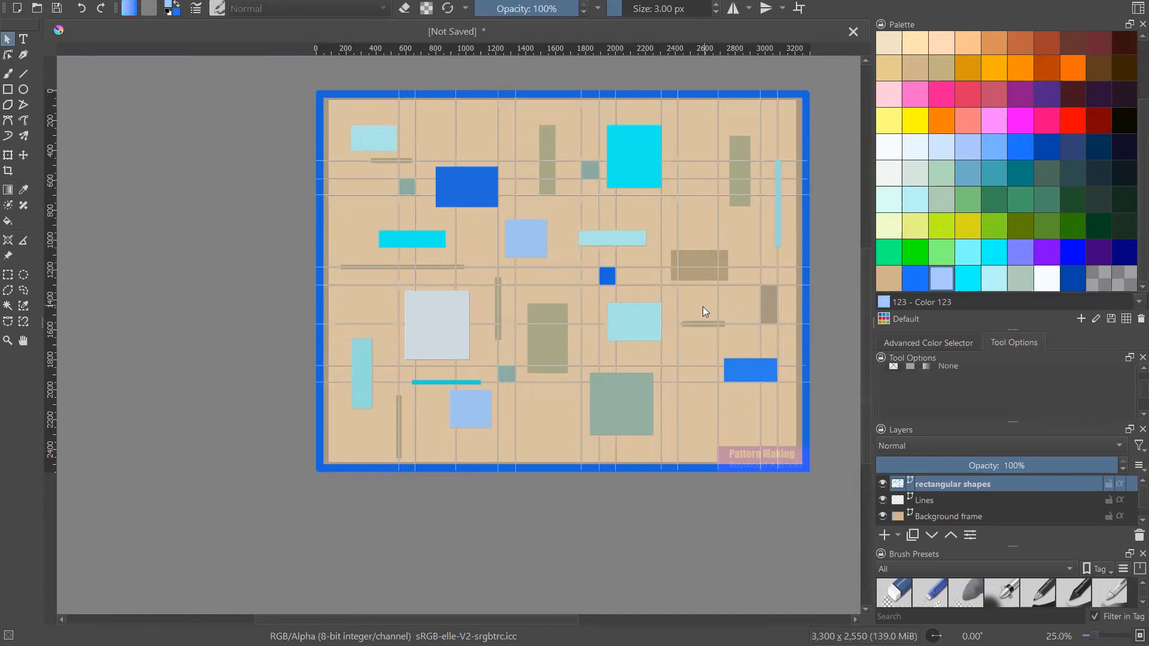
scroll(702, 306, up, 6)
drag(575, 388, 782, 433)
click(8, 90)
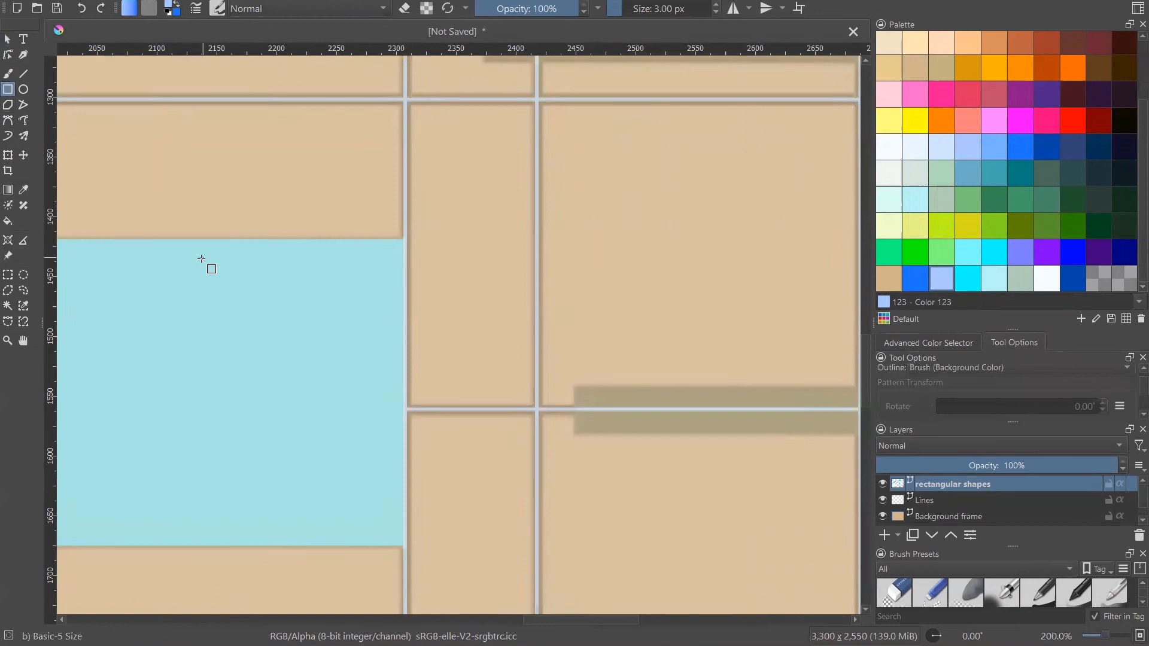
scroll(201, 259, down, 2)
drag(388, 324, 557, 347)
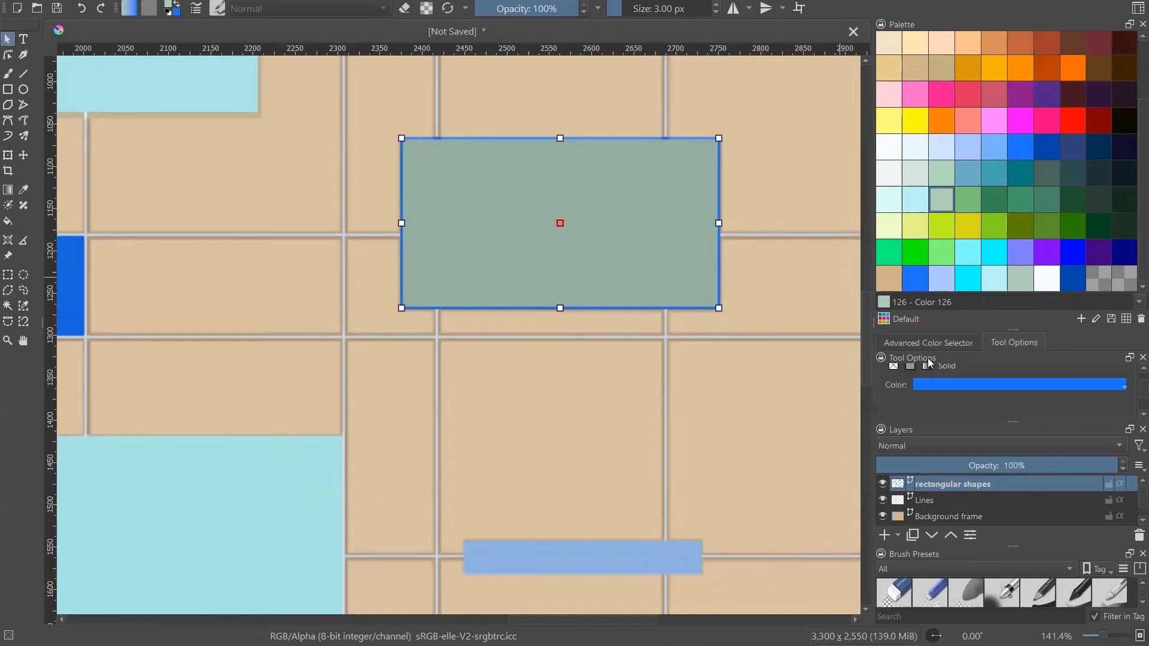
- Remove the outline from the Color 126 grey-green rectangle above the light-blue strip and deselect it
click(894, 365)
click(781, 358)
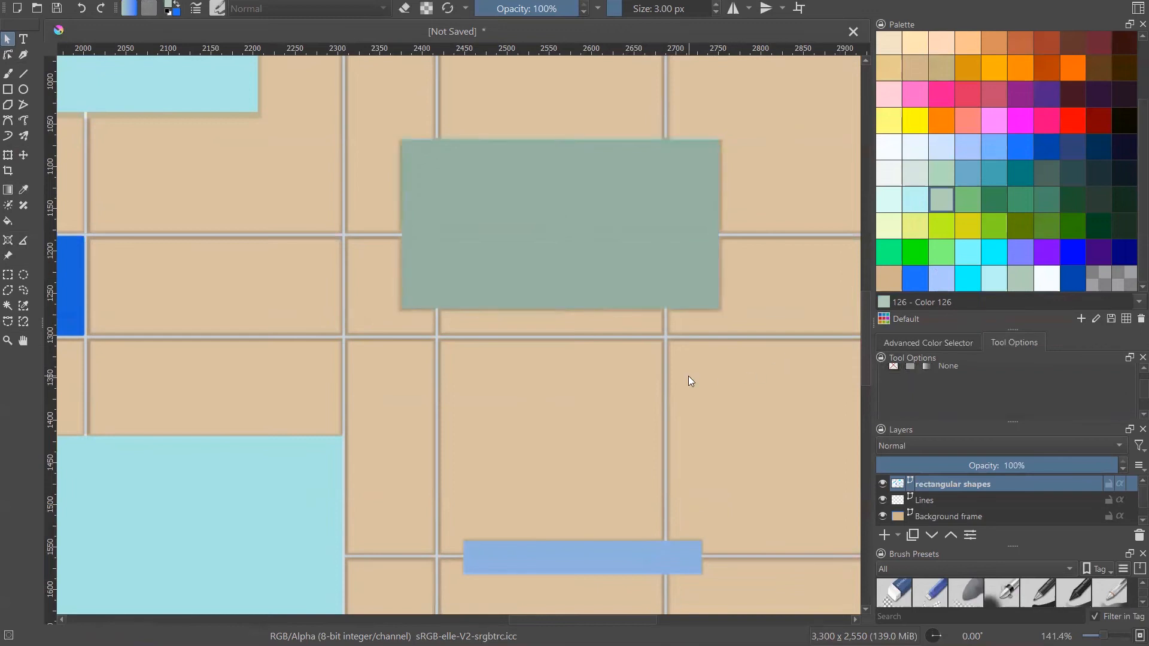
scroll(688, 376, down, 4)
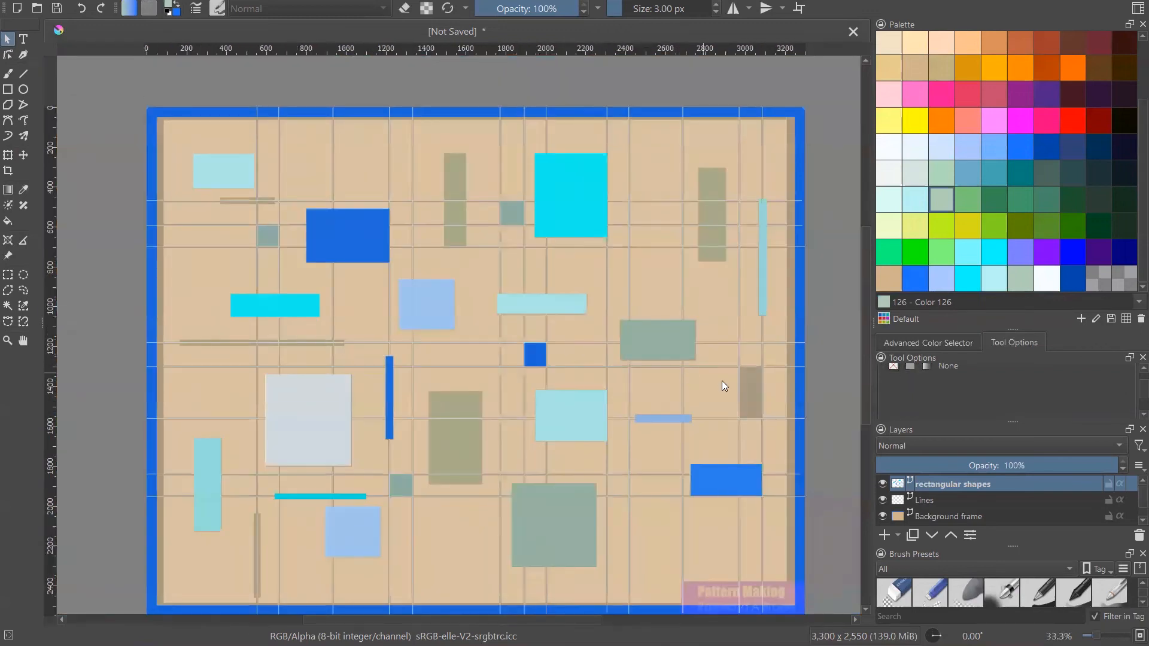
- Select the reference image with the Reference Images tool, lower its opacity to 7%, and deselect it
click(9, 255)
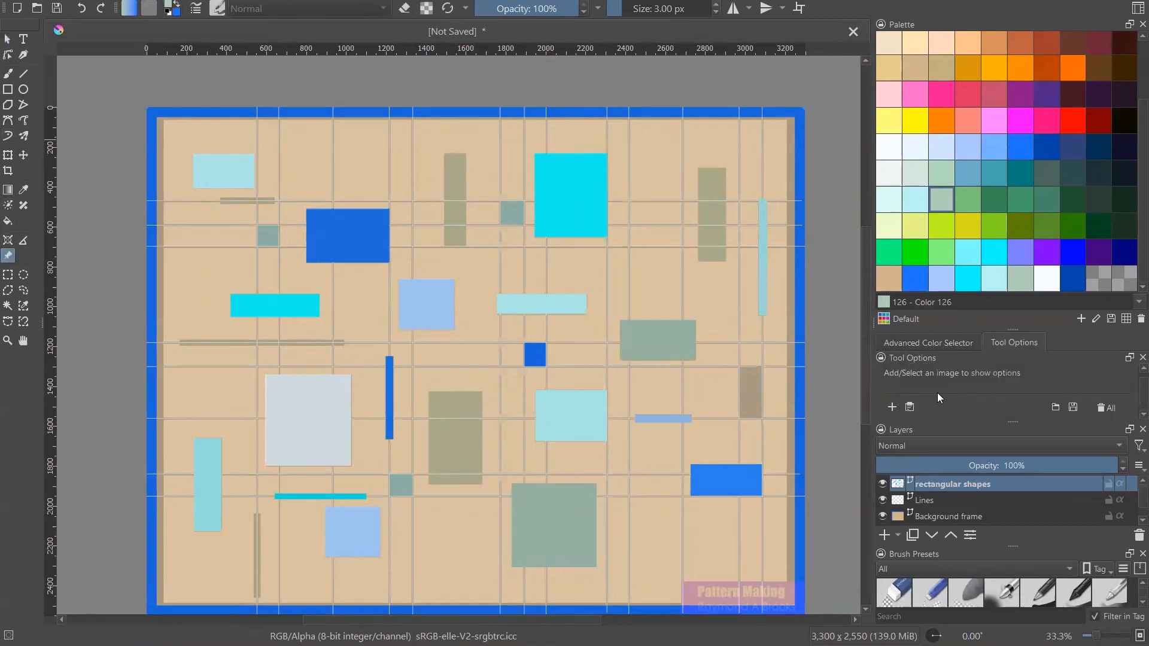
click(757, 334)
drag(925, 373, 901, 376)
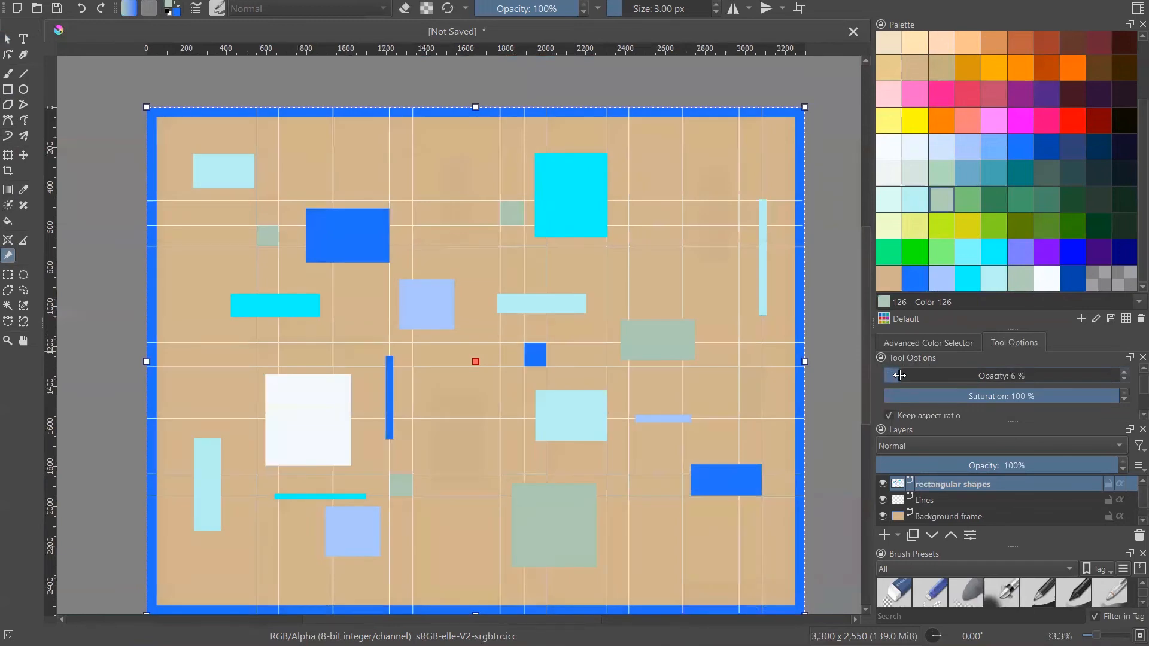
click(843, 355)
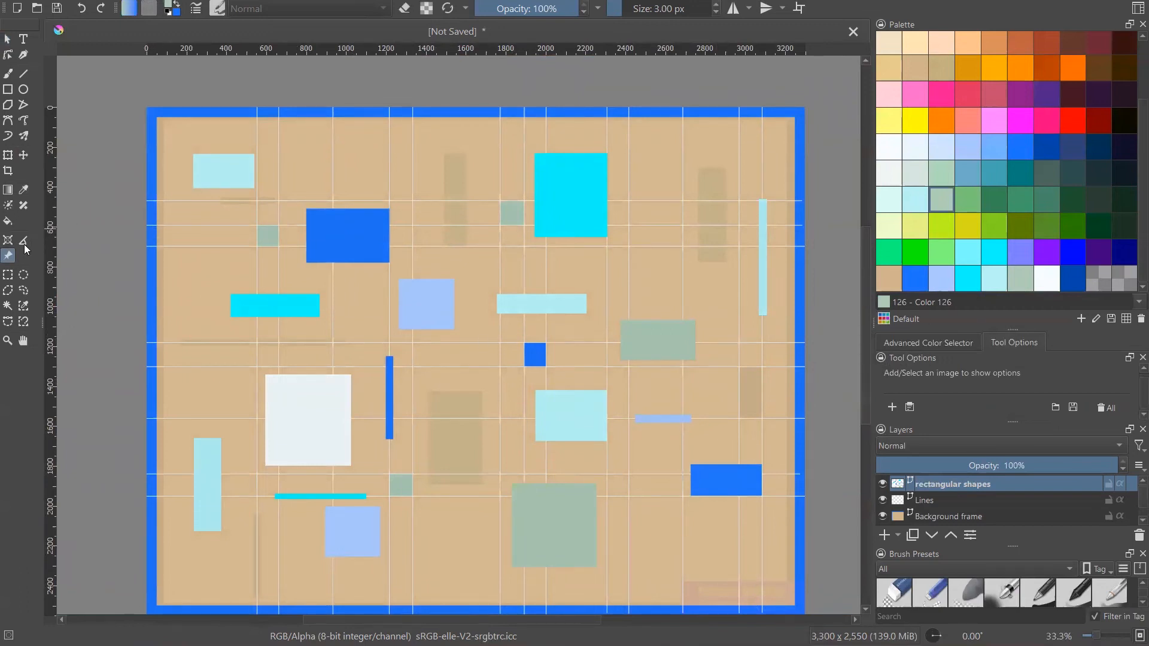
- Reselect the reference image, try its opacity at 95% and 7%, and set it to 12%
click(672, 377)
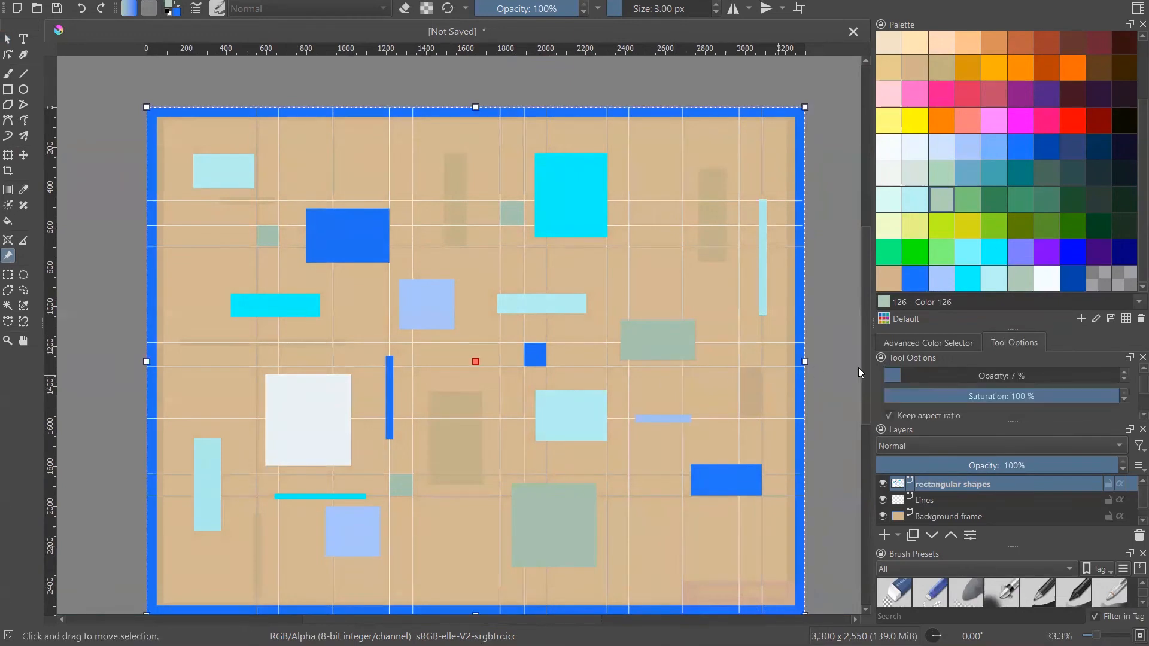
drag(957, 376, 1109, 378)
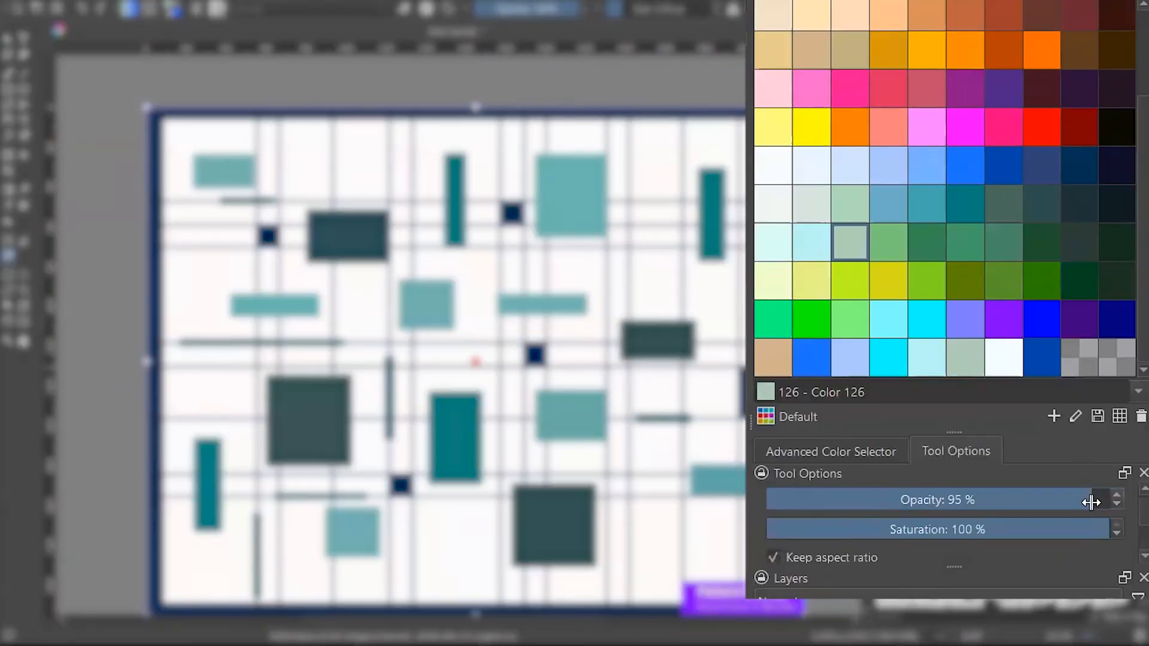
click(792, 502)
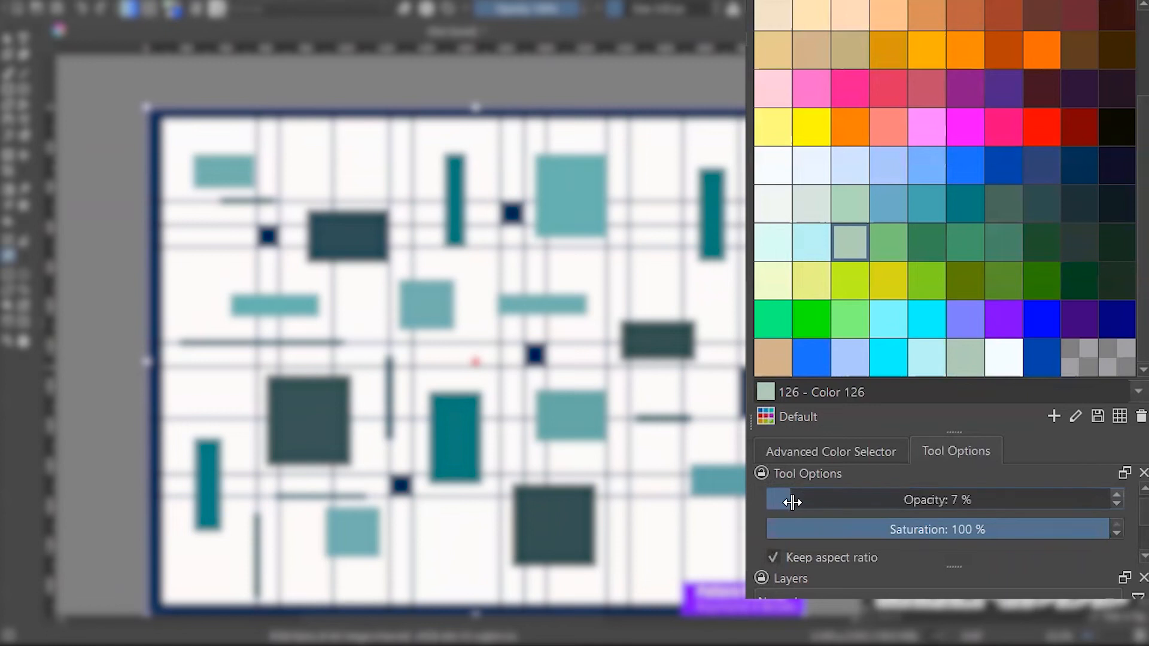
click(808, 501)
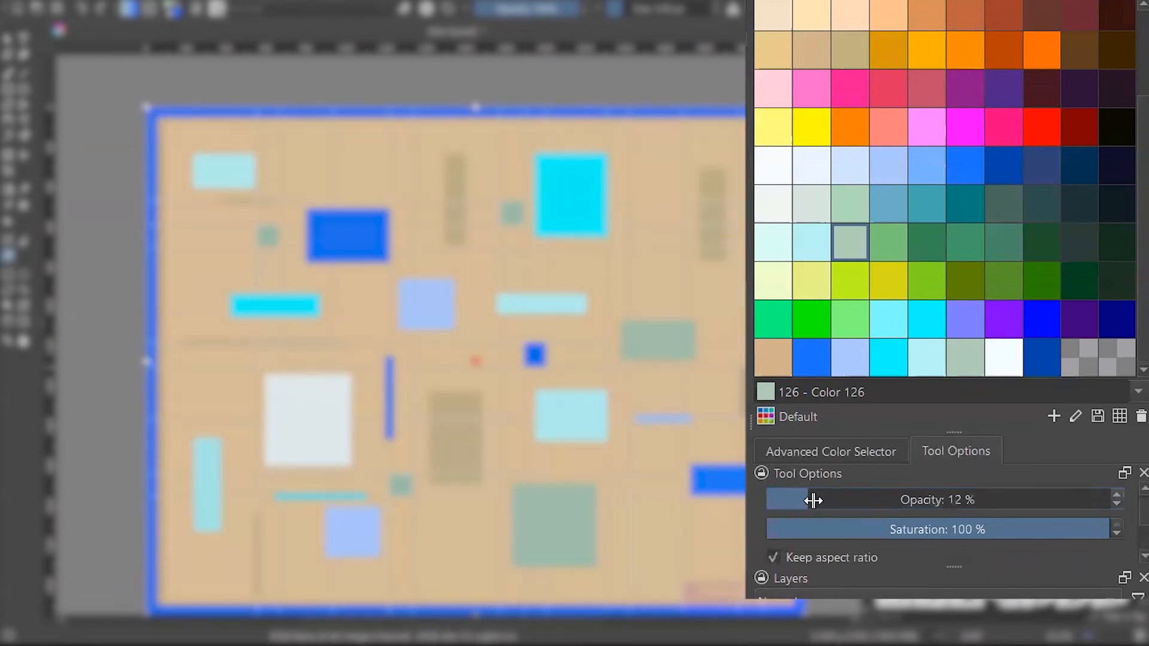
- Lower the reference image's opacity slightly below 12% and switch to the Select Shapes tool
scroll(776, 350, down, 2)
scroll(757, 442, up, 2)
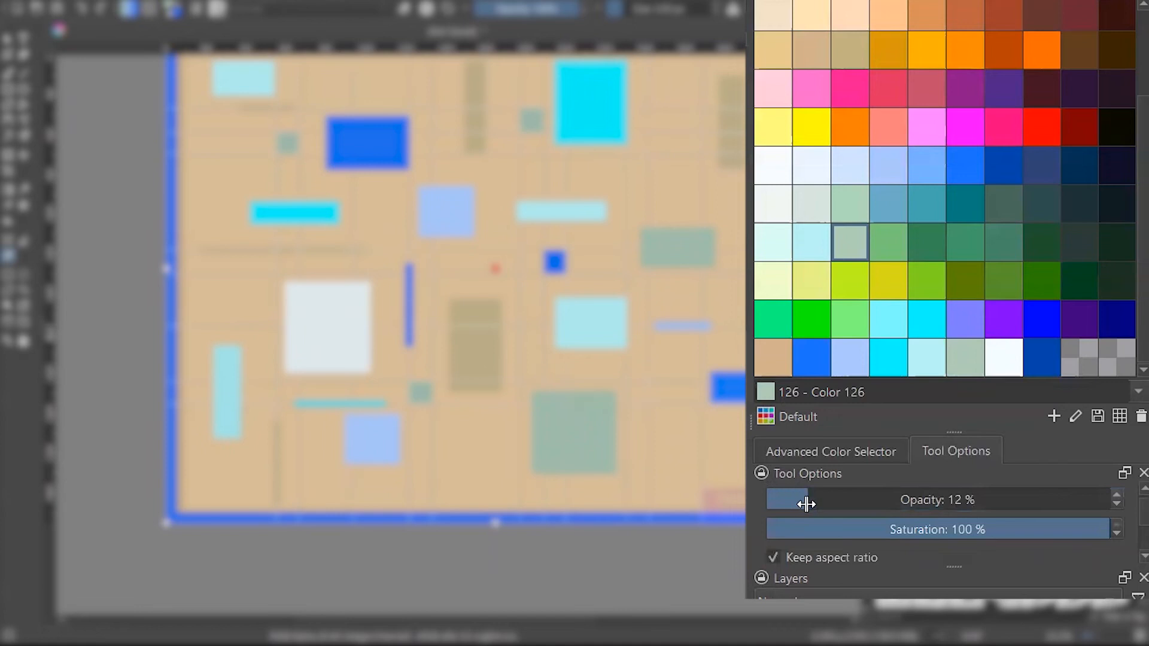
drag(808, 503, 799, 504)
click(8, 39)
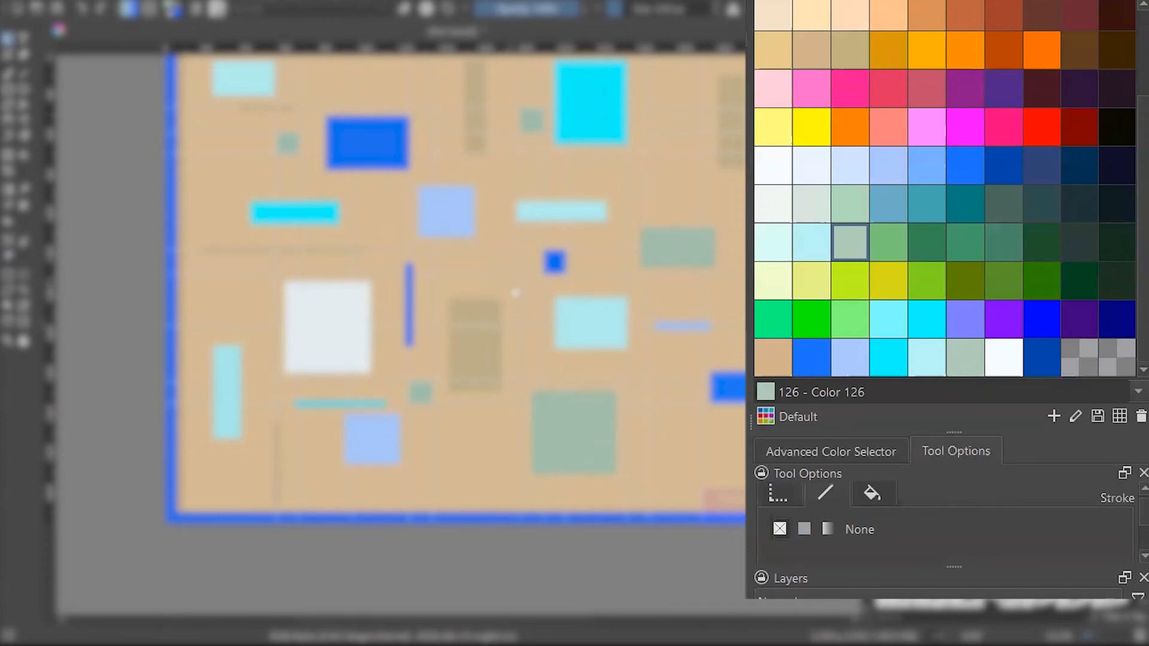
- Select the small grey-green square beside the large cyan rectangle and examine its fit against the grid lines
scroll(511, 381, down, 1)
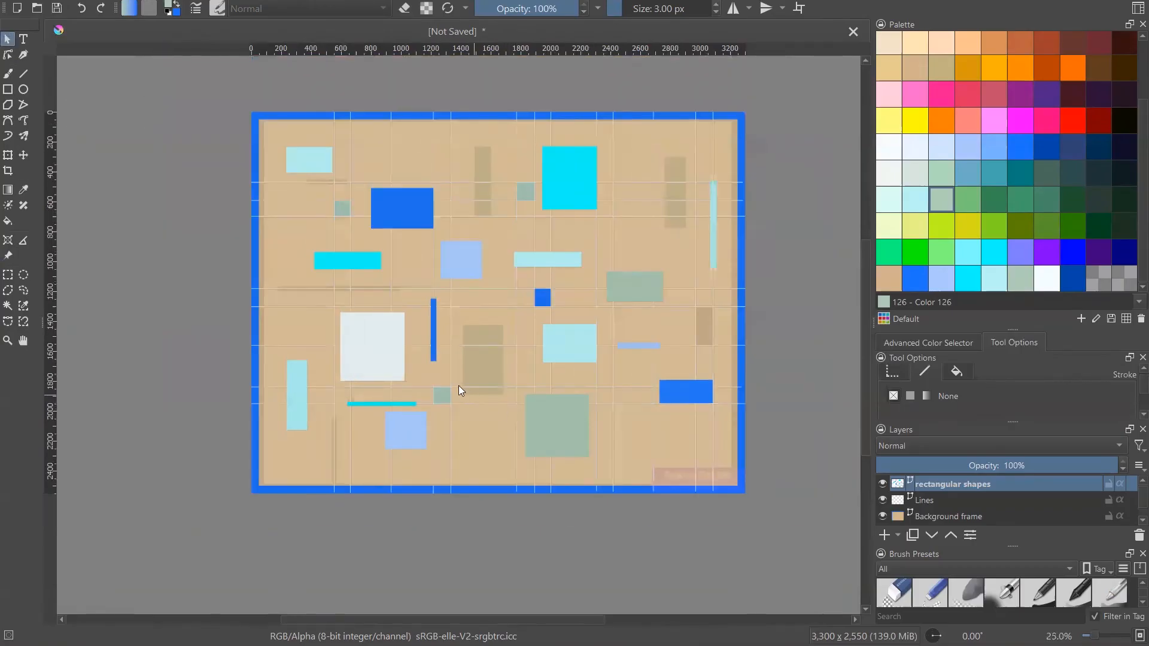
scroll(550, 176, up, 5)
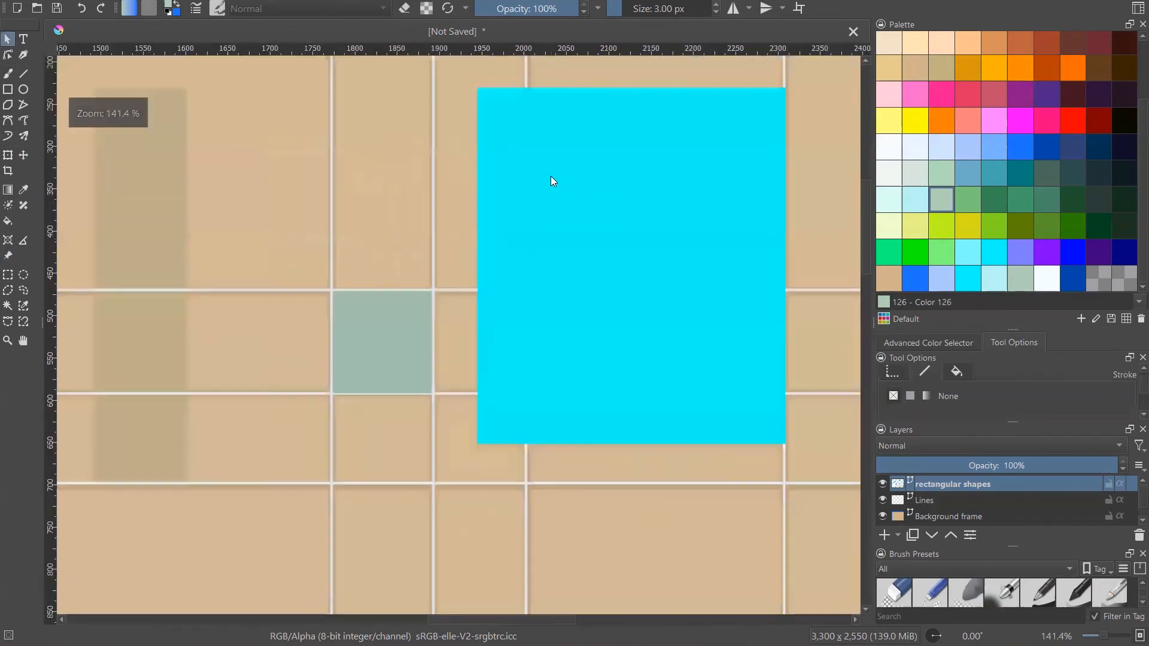
click(355, 353)
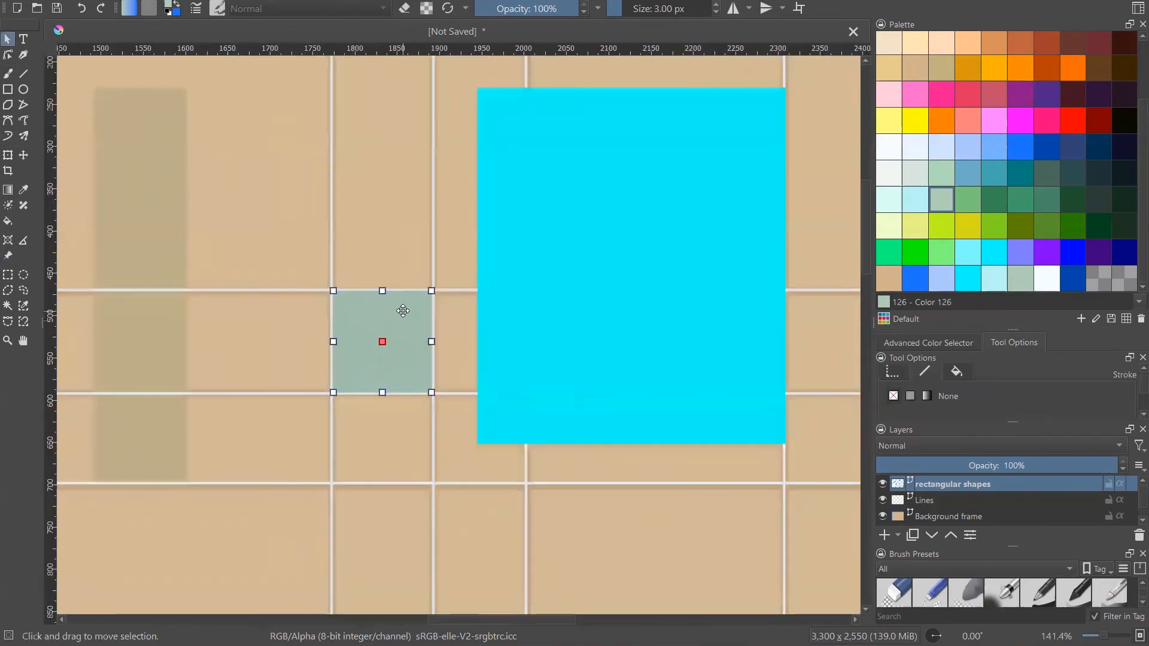
scroll(425, 303, down, 5)
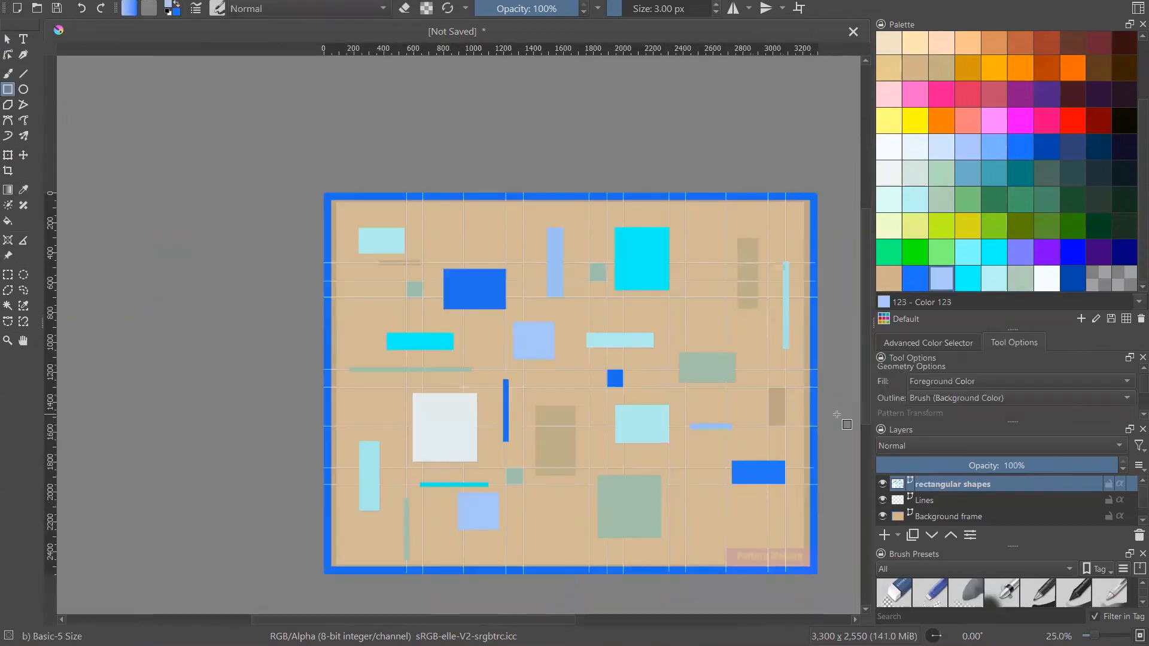
- Draw a Color 123 light-blue rectangle about 112 × 256 px over the shaded area near the frame's right border
scroll(838, 415, up, 2)
scroll(597, 323, up, 5)
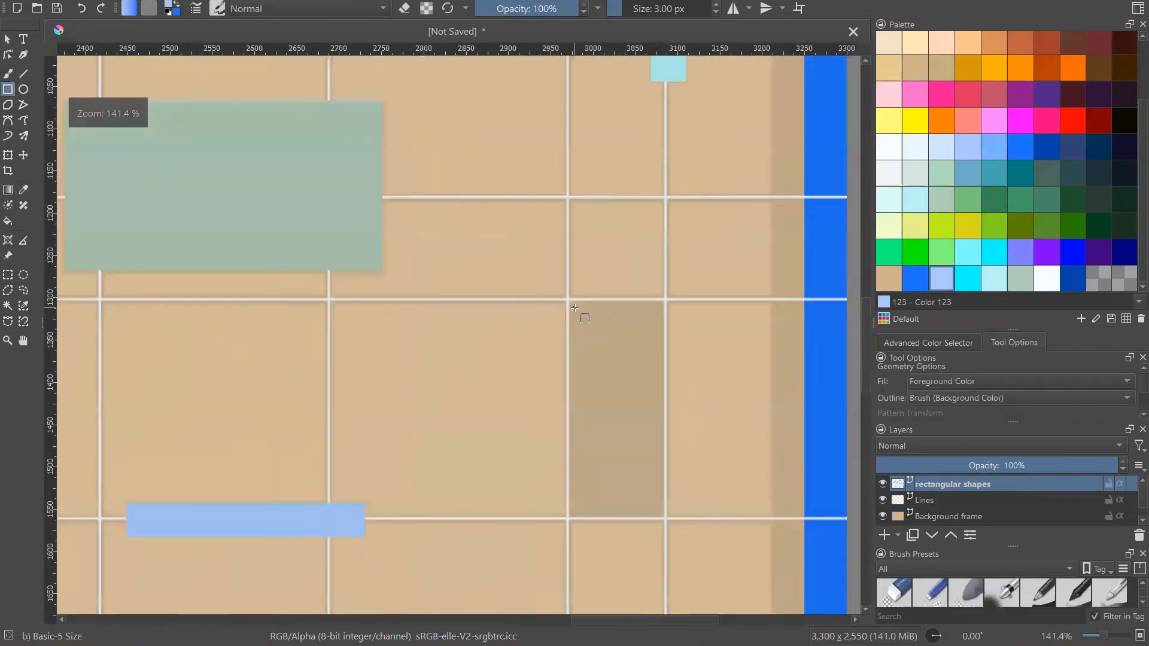
drag(564, 294, 756, 537)
- Select the new light-blue rectangle near the frame's right border and remove its outline
click(8, 39)
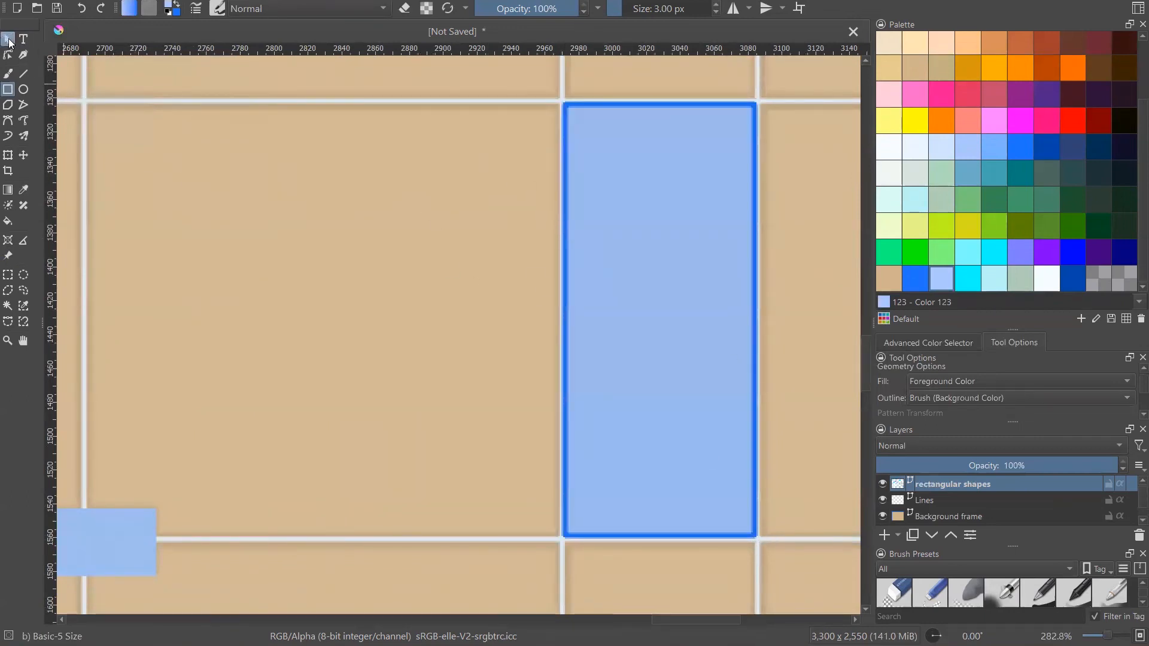
click(601, 262)
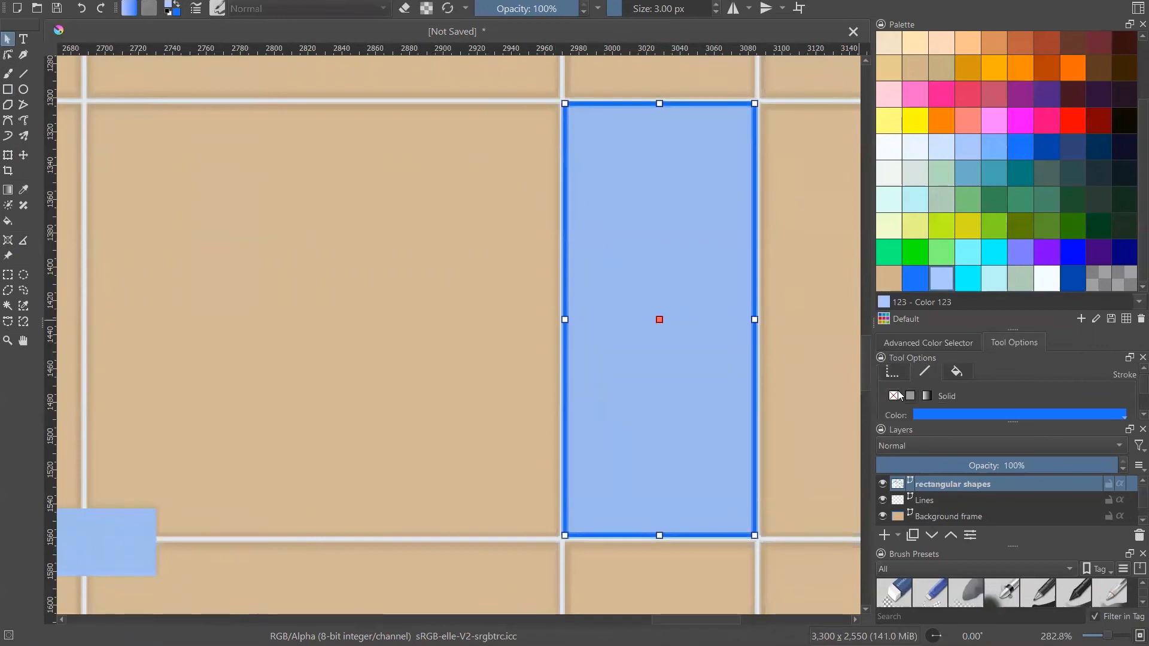
scroll(762, 401, down, 5)
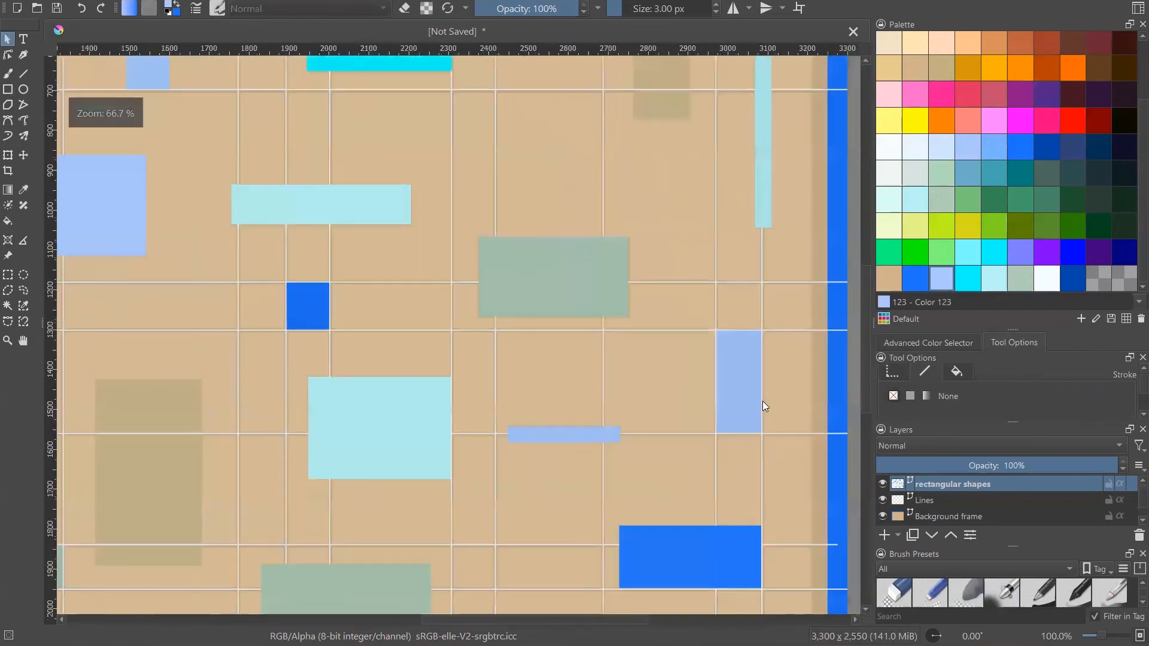
scroll(763, 404, down, 2)
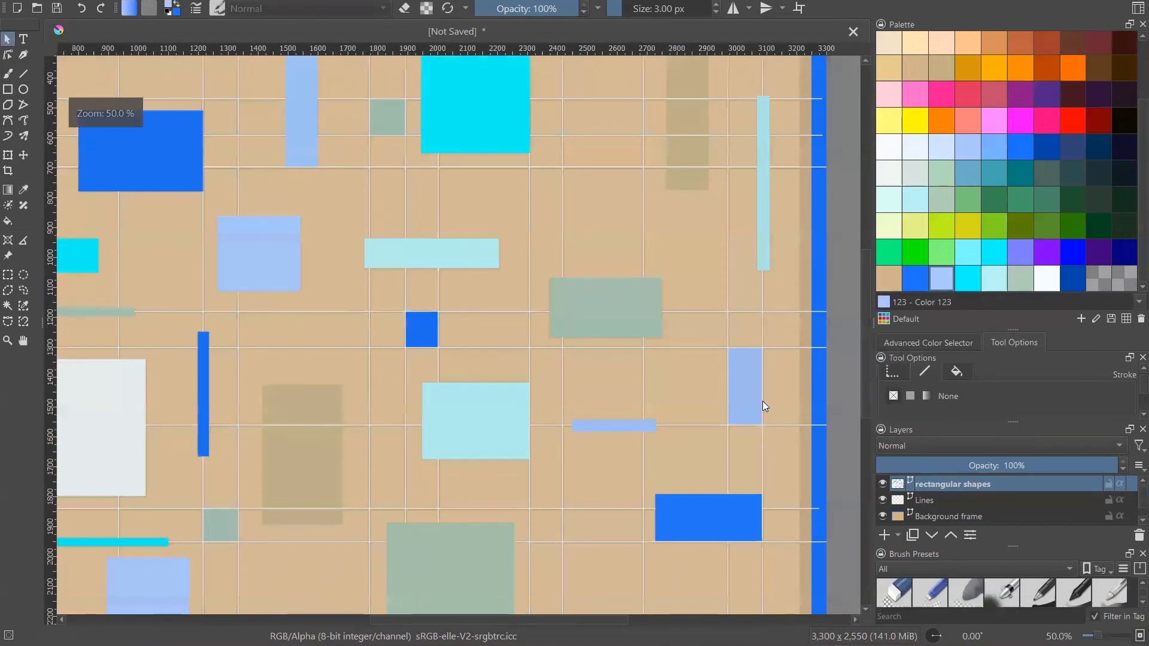
- Try Color 125, 124 and 123 fills on the tall strip above the light-blue square, and set its fill to white
click(418, 304)
click(453, 213)
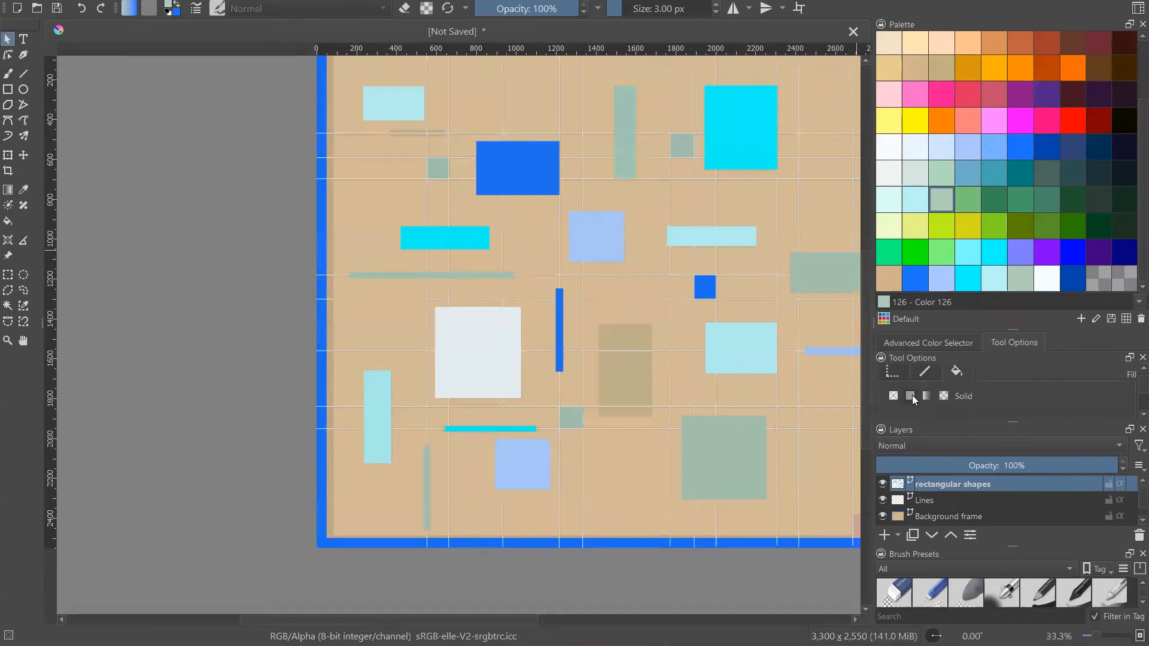
click(633, 102)
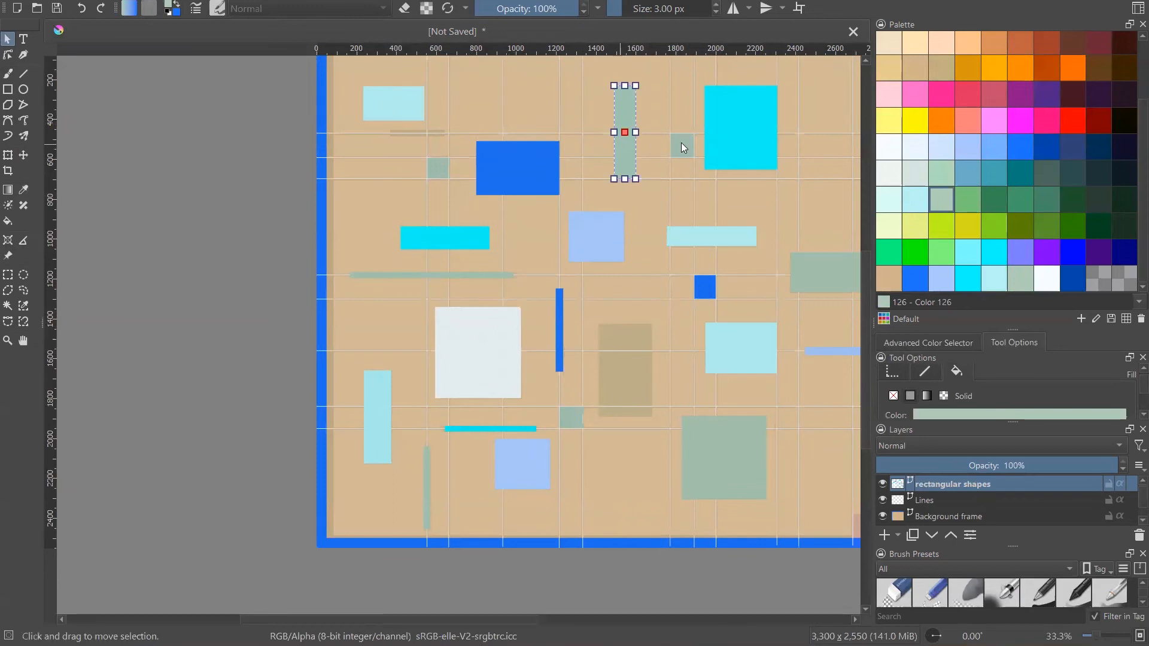
click(920, 413)
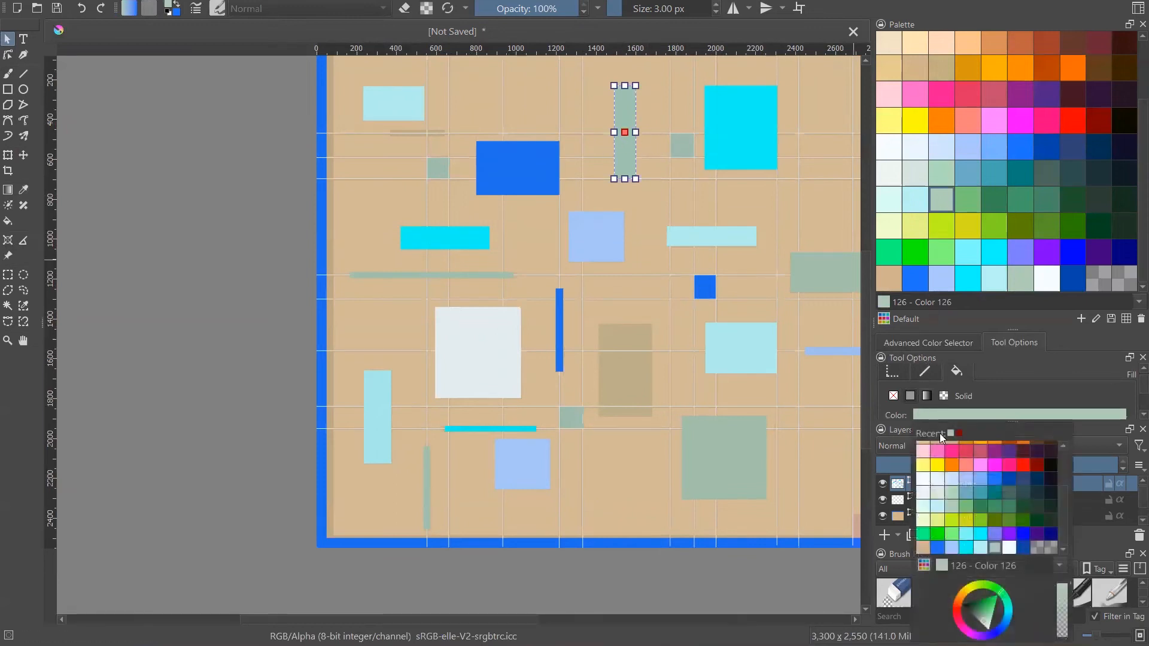
click(976, 548)
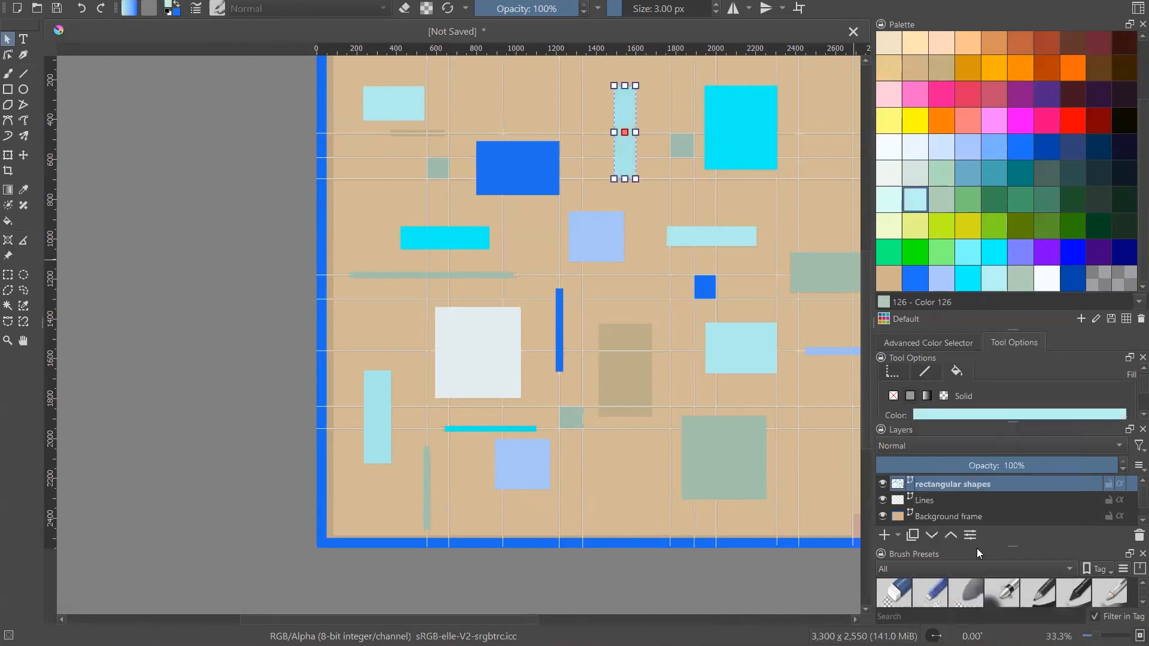
click(978, 415)
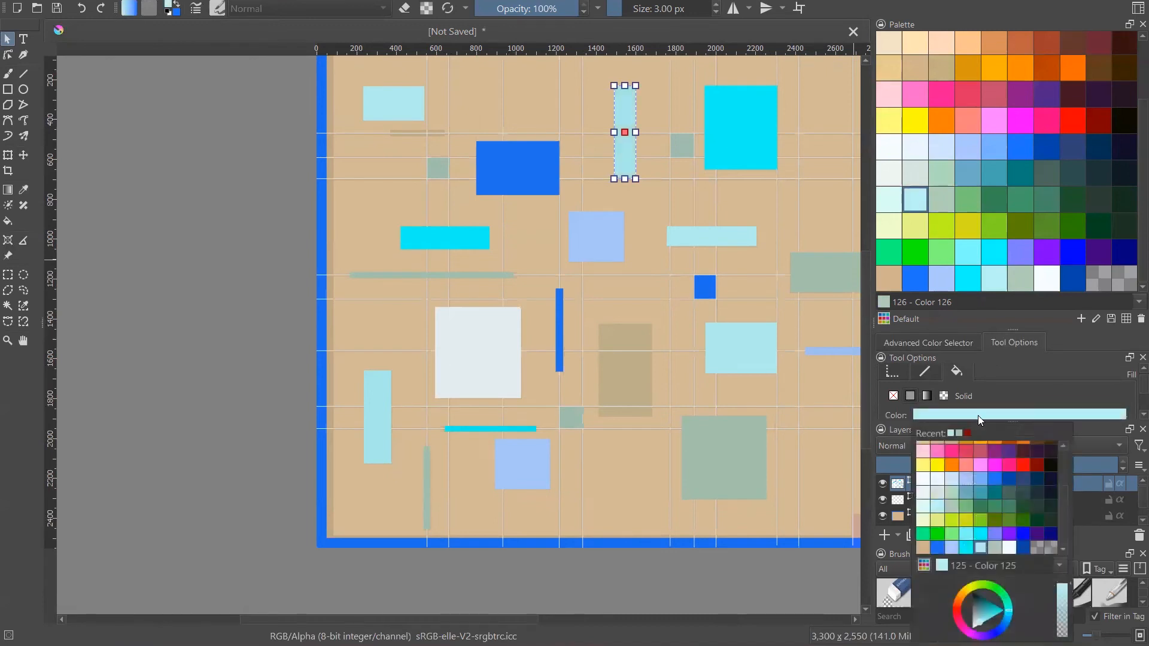
click(963, 547)
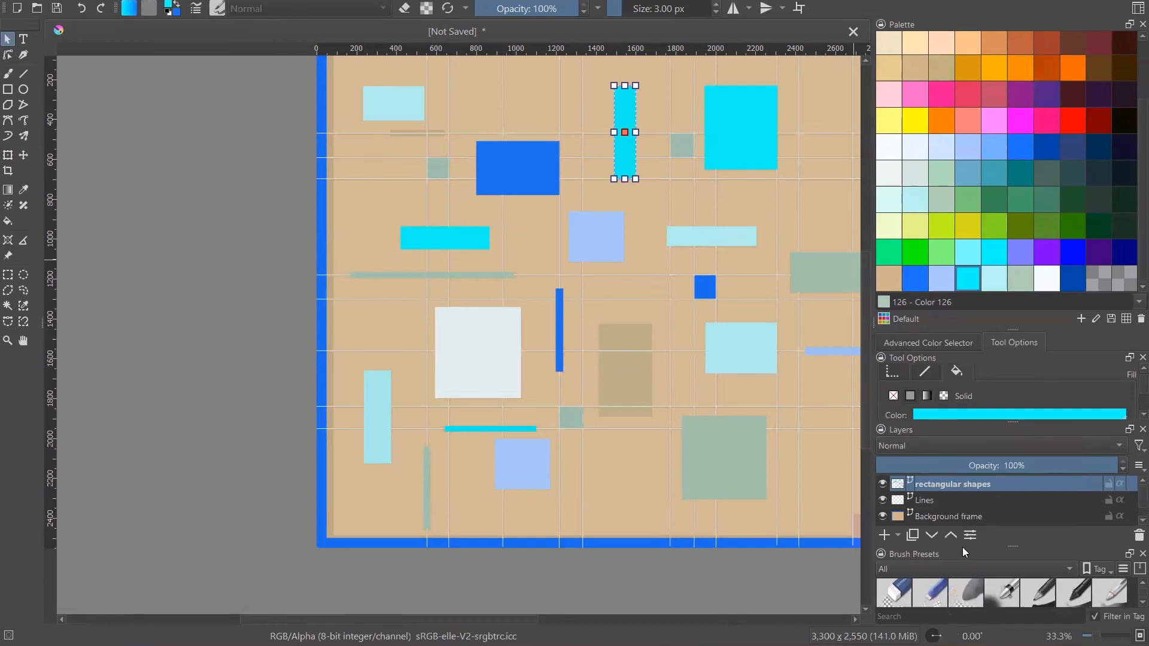
click(1000, 416)
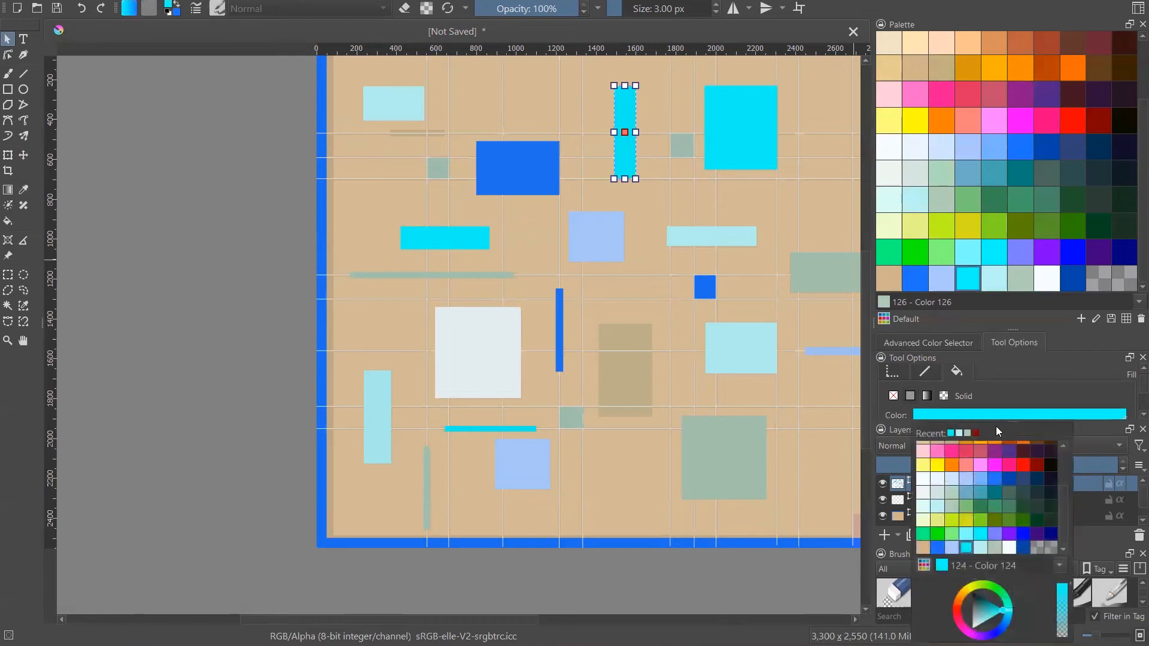
click(948, 547)
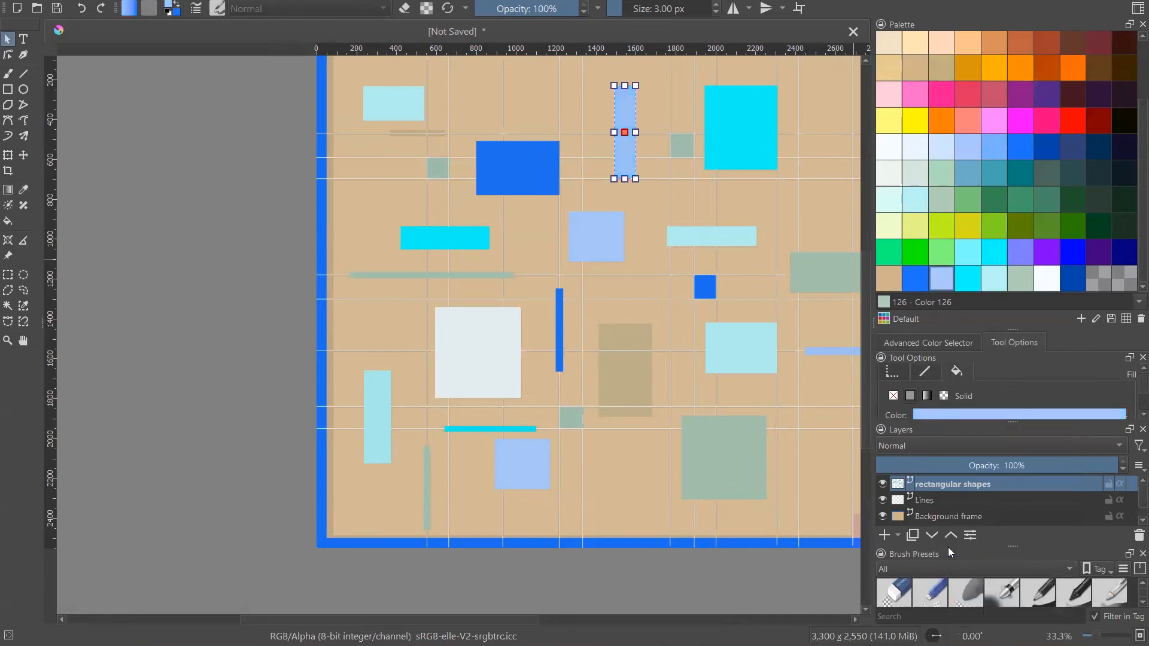
click(998, 416)
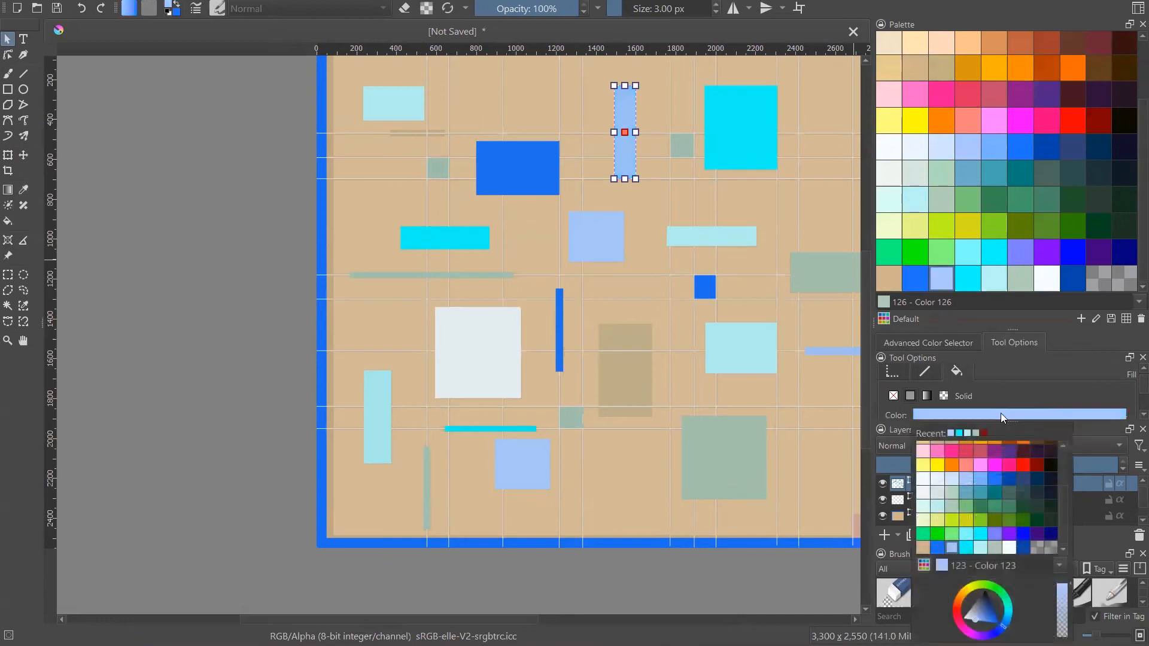
click(1005, 547)
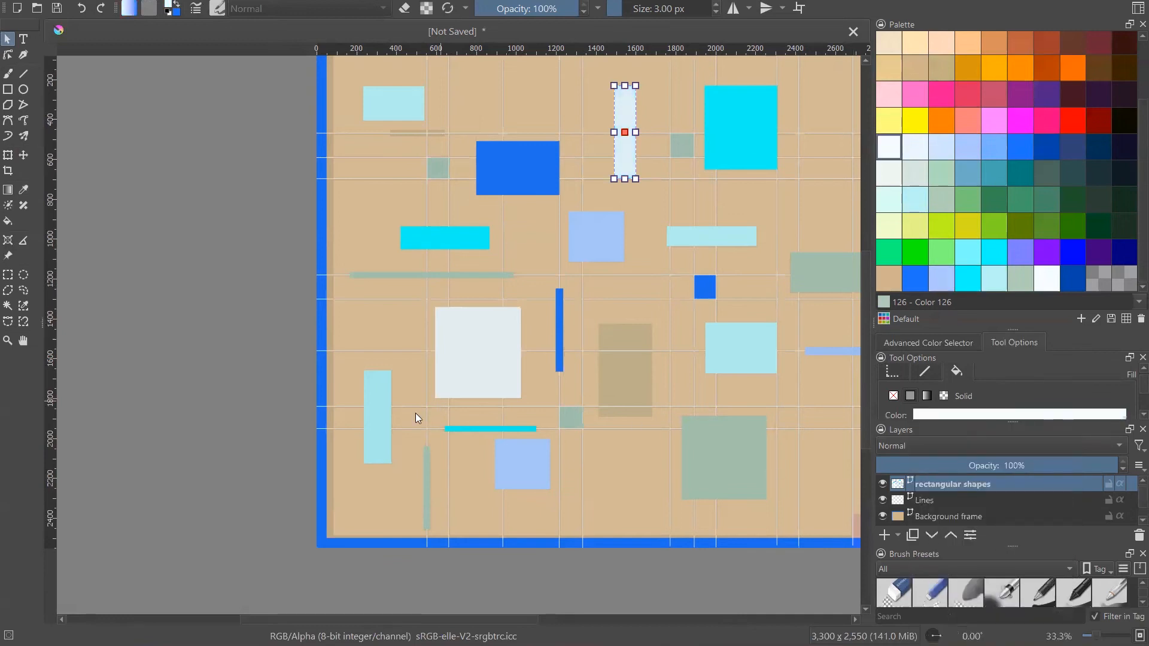
scroll(415, 413, down, 2)
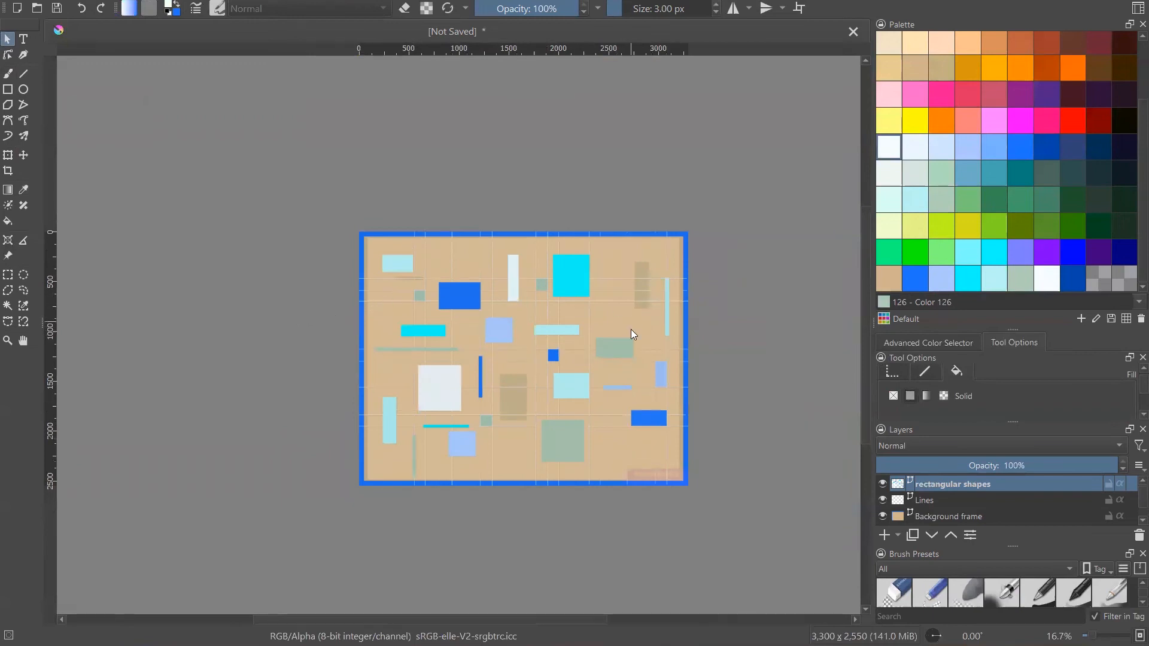
- Draw a white rectangle about 270 × 455 px over the shaded area right of the thin vertical blue bar
scroll(633, 333, up, 2)
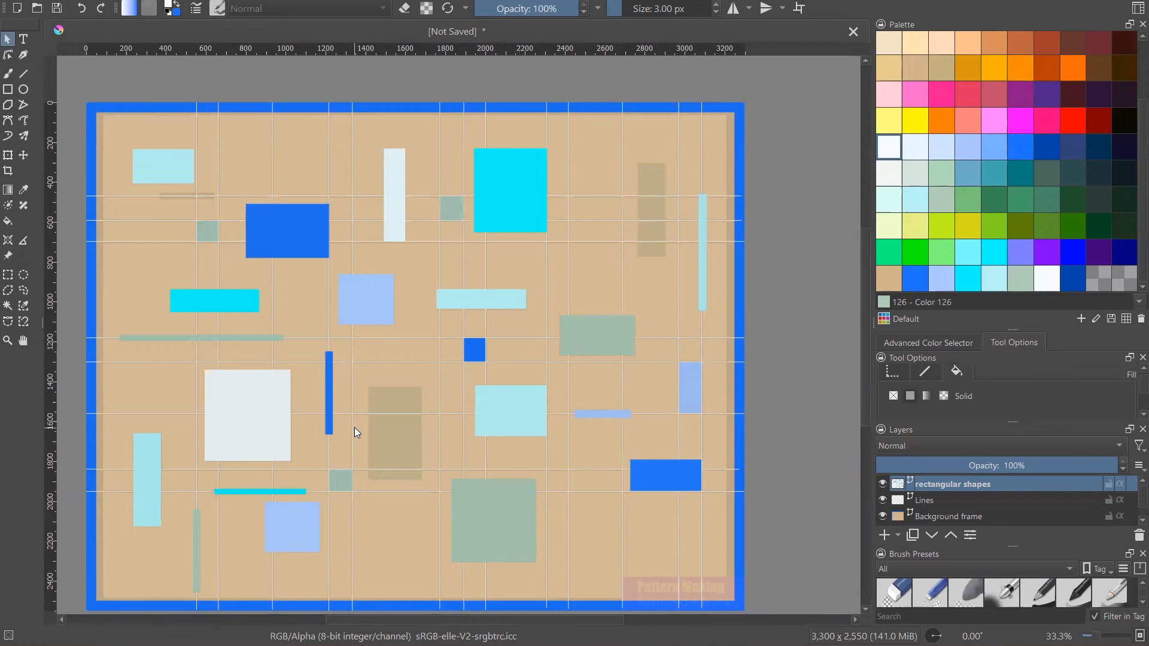
click(7, 89)
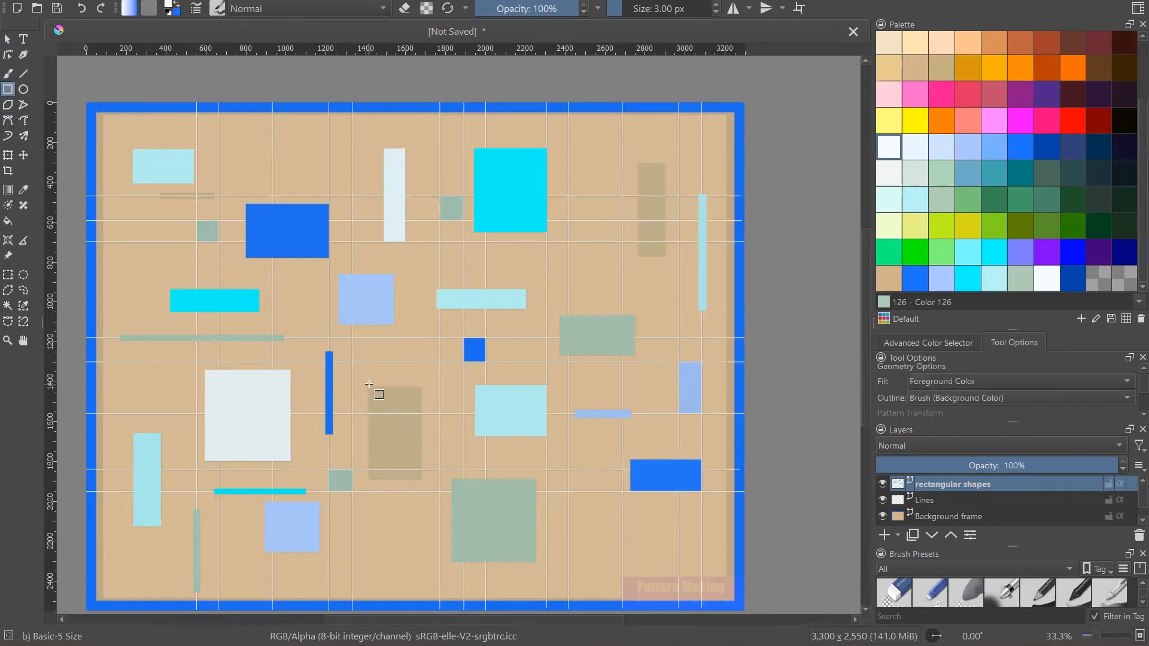
drag(368, 388, 423, 478)
key(1)
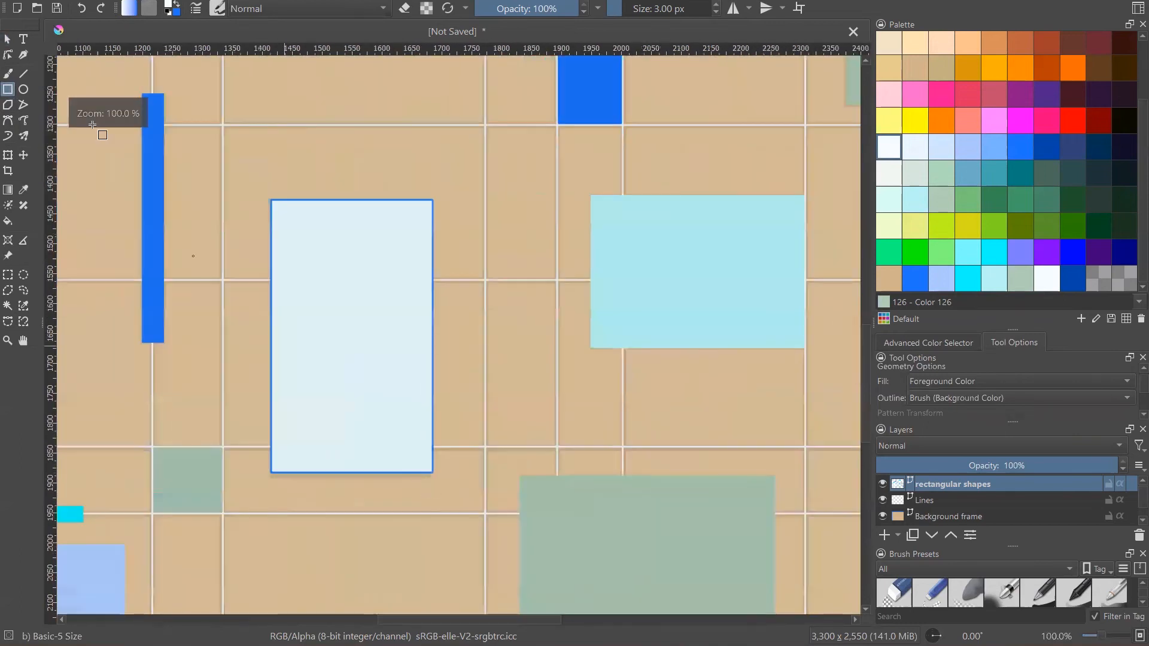
- Select the new white rectangle and adjust its right and bottom edges to make it about 264 × 463 px
click(7, 38)
click(427, 344)
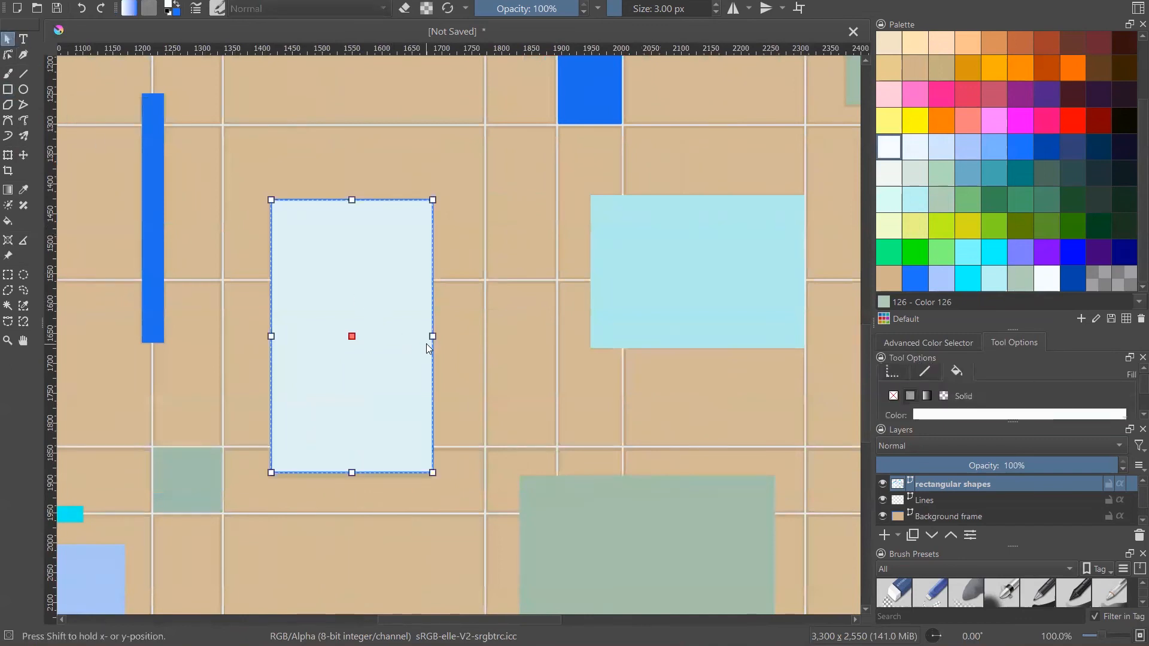
drag(433, 336, 429, 337)
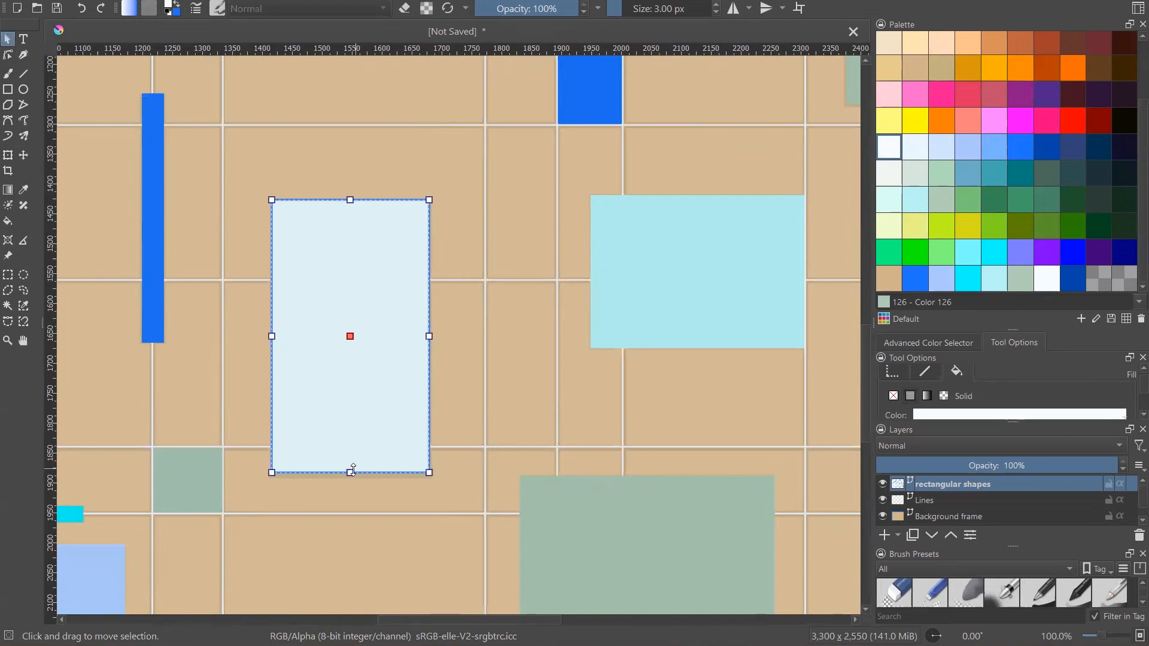
drag(351, 473, 351, 476)
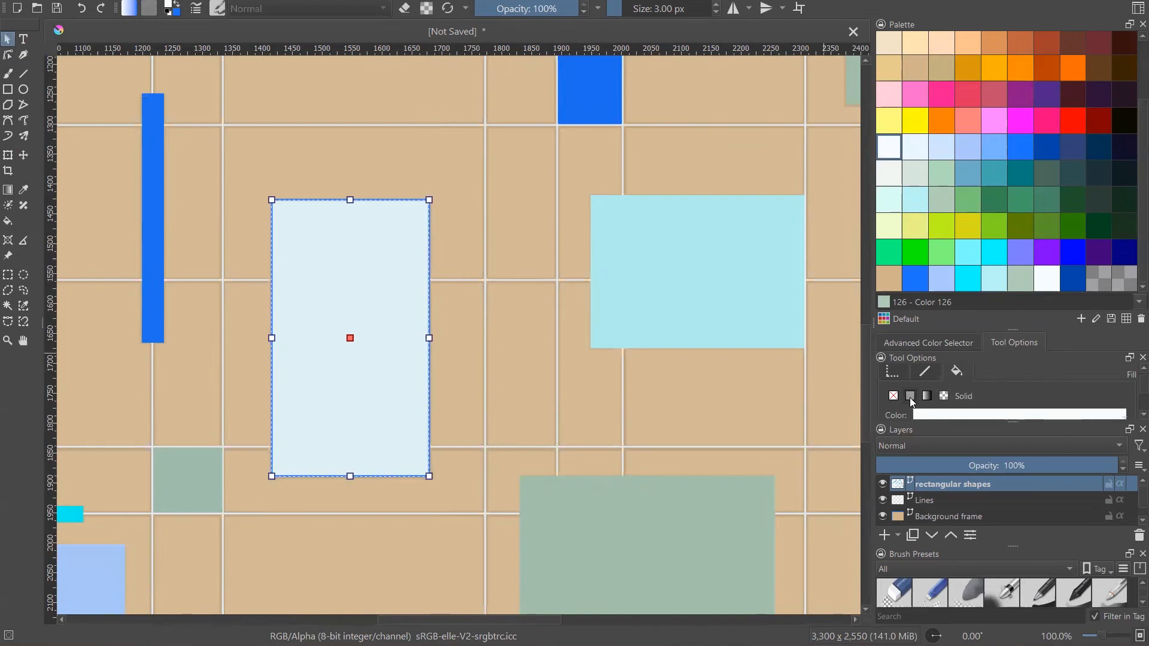
- Remove the outline from the tall white rectangle and deselect it
click(925, 371)
click(910, 397)
click(894, 397)
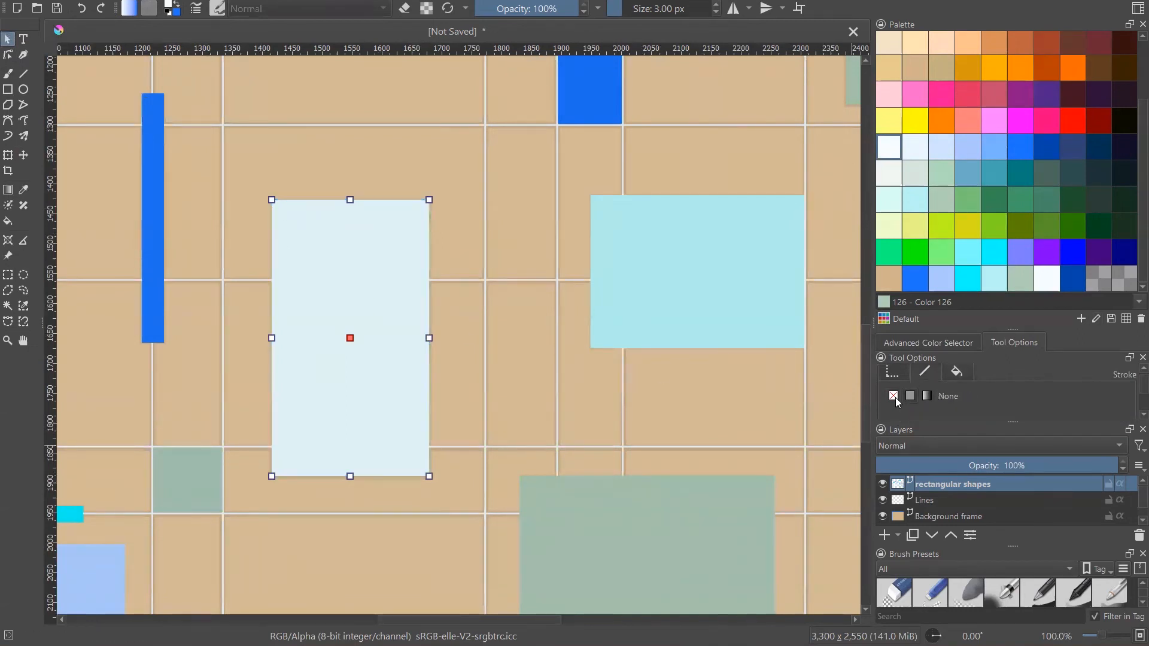
click(956, 372)
scroll(539, 375, down, 4)
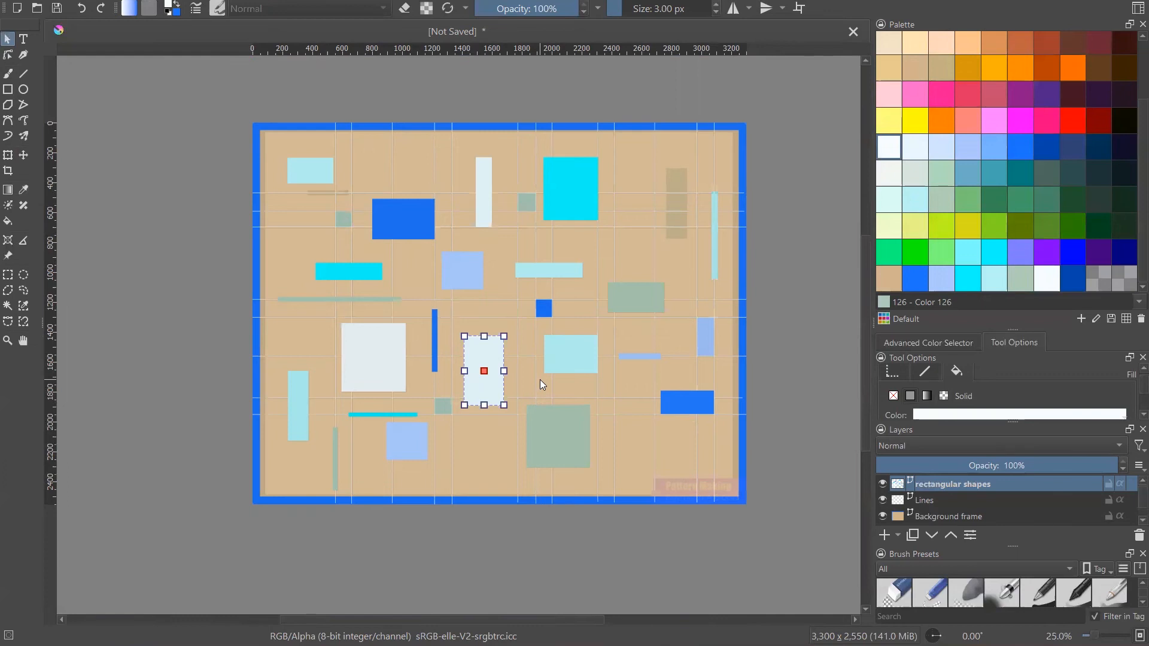
click(836, 354)
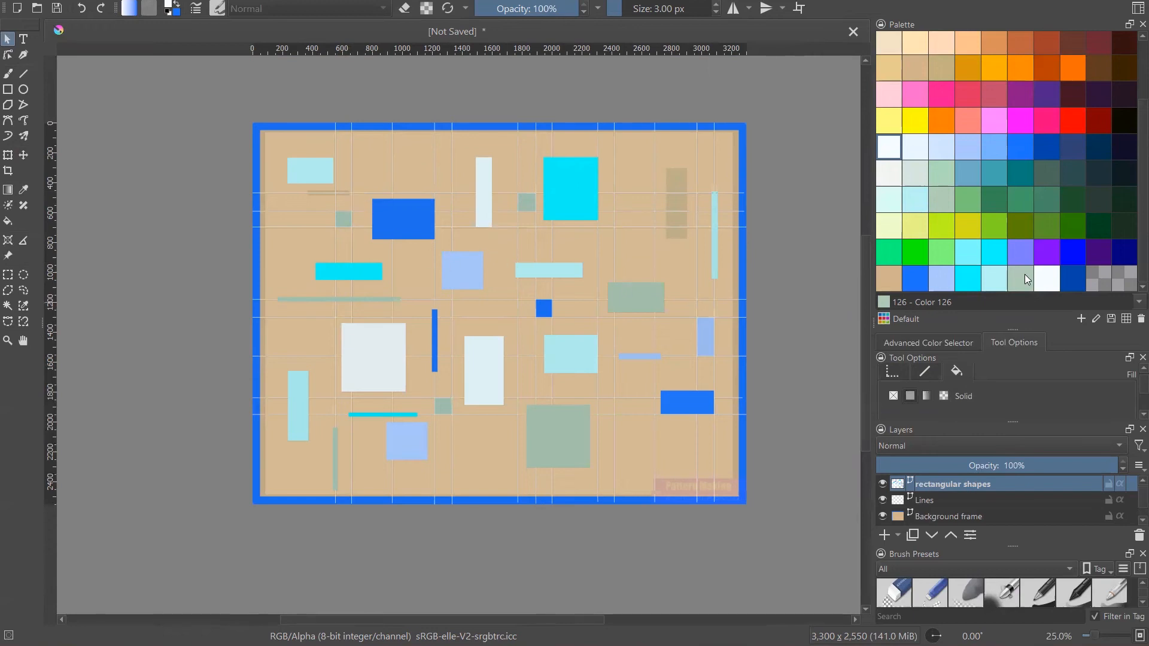
- Draw a Color 123 light-blue strip about 272 × 31 px over the shaded bar below the upper-left light-cyan rectangle
click(940, 286)
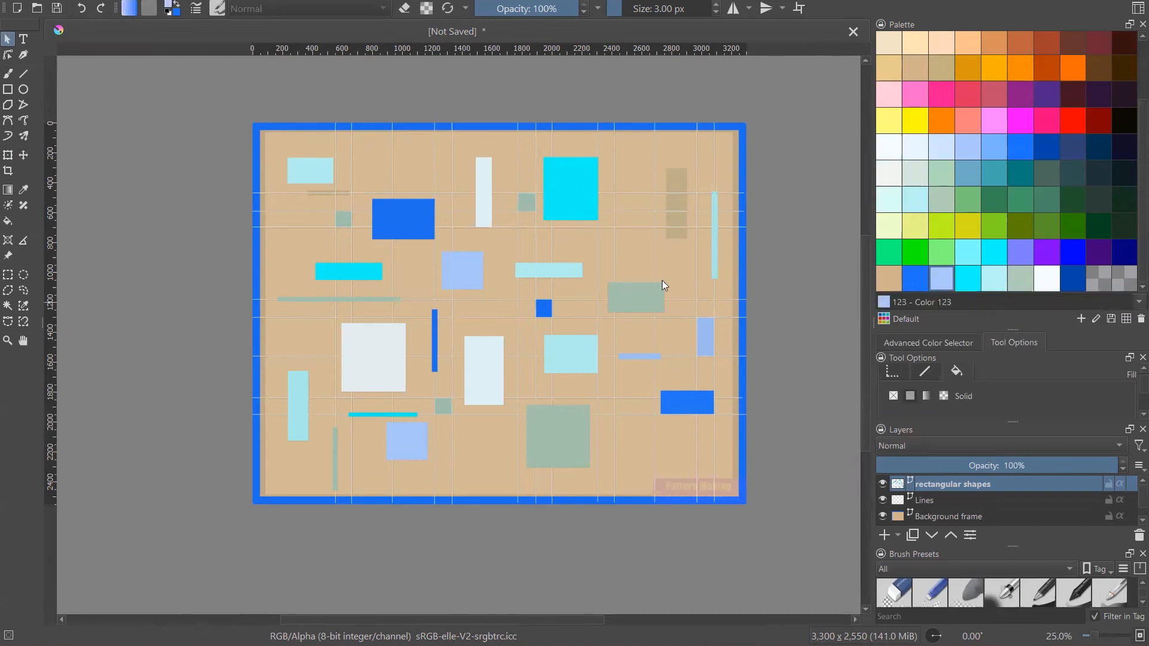
scroll(302, 195, up, 5)
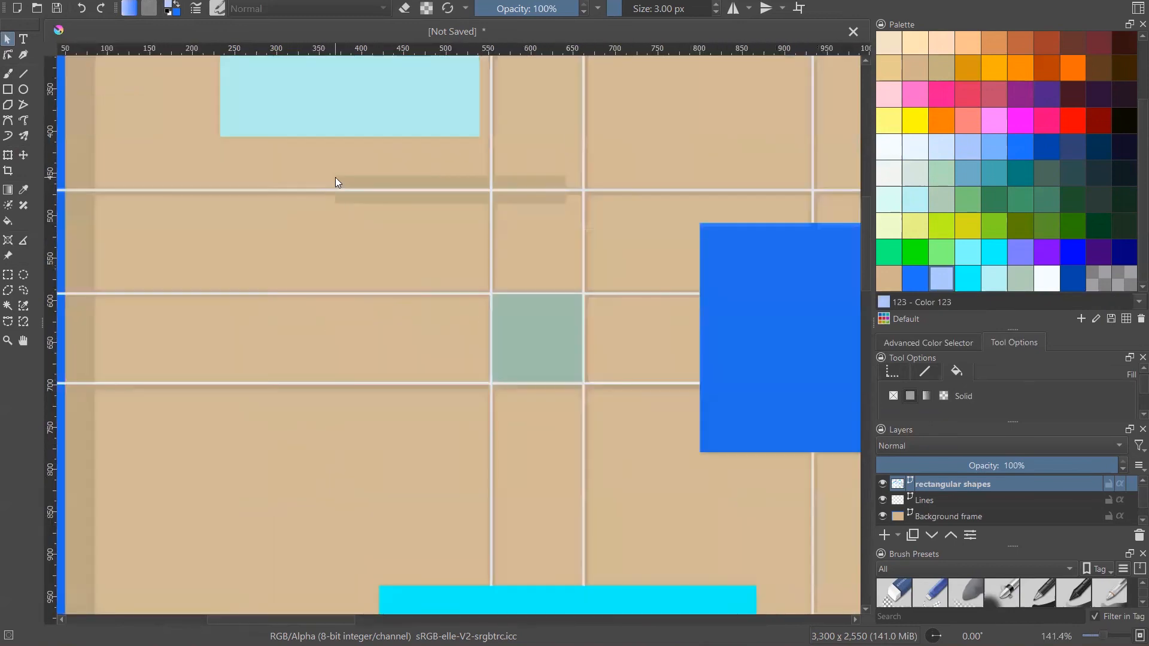
drag(487, 202, 550, 199)
click(8, 90)
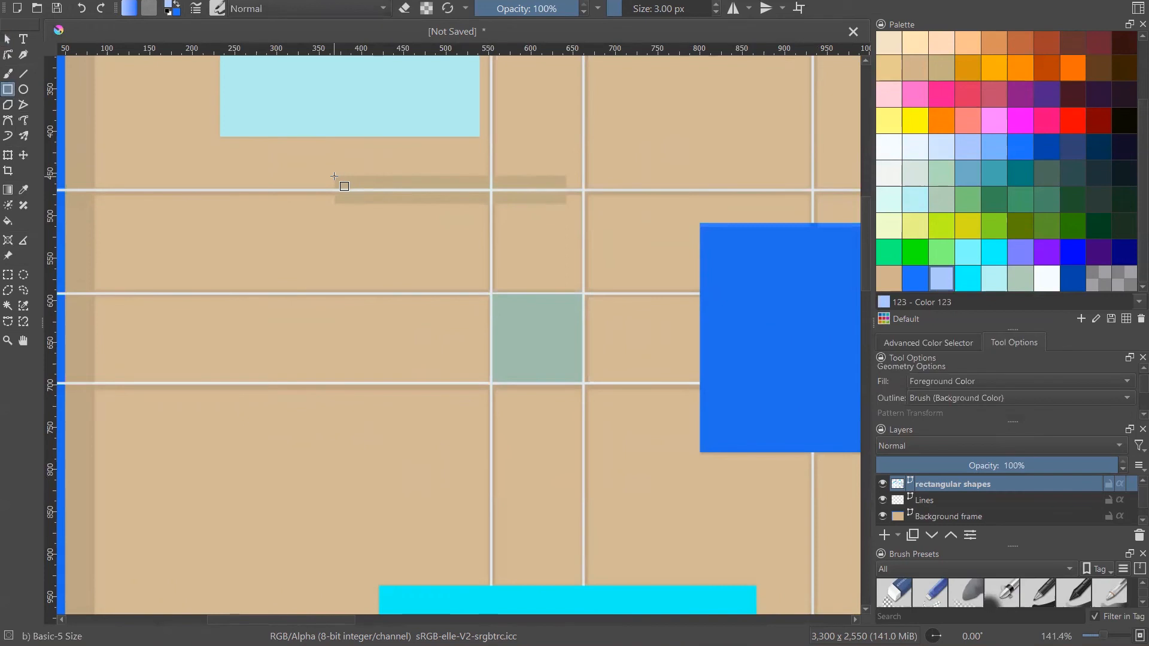
drag(335, 174, 564, 200)
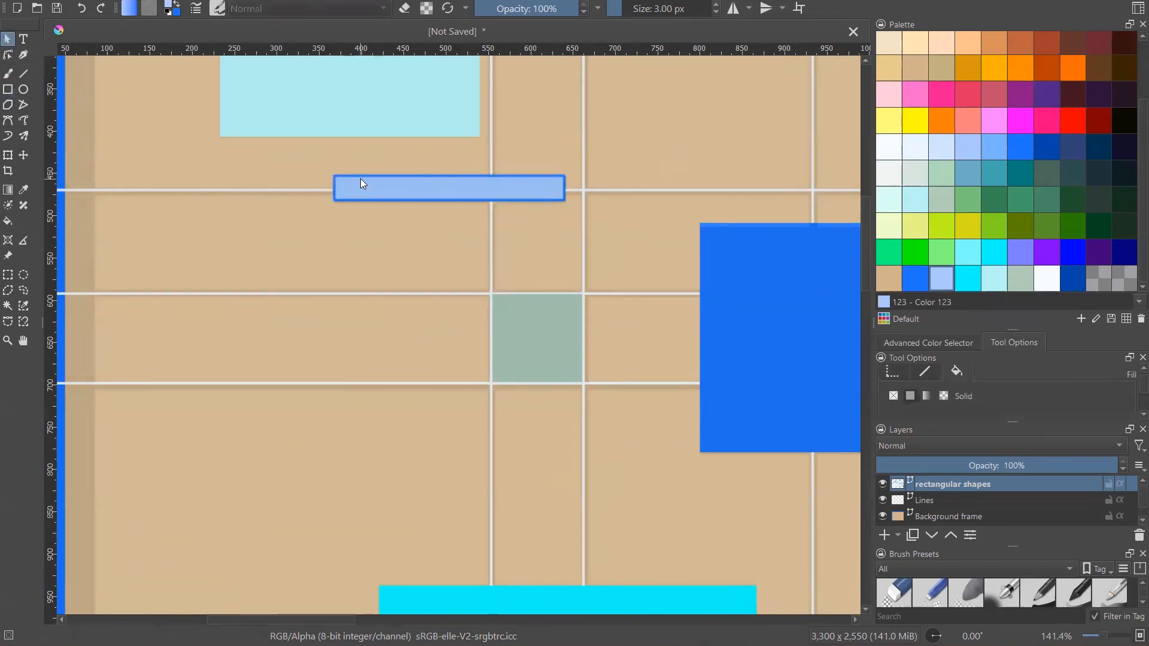
- Remove the outline from the light-blue strip below the upper-left light-cyan rectangle and deselect it
click(922, 372)
click(895, 397)
click(601, 202)
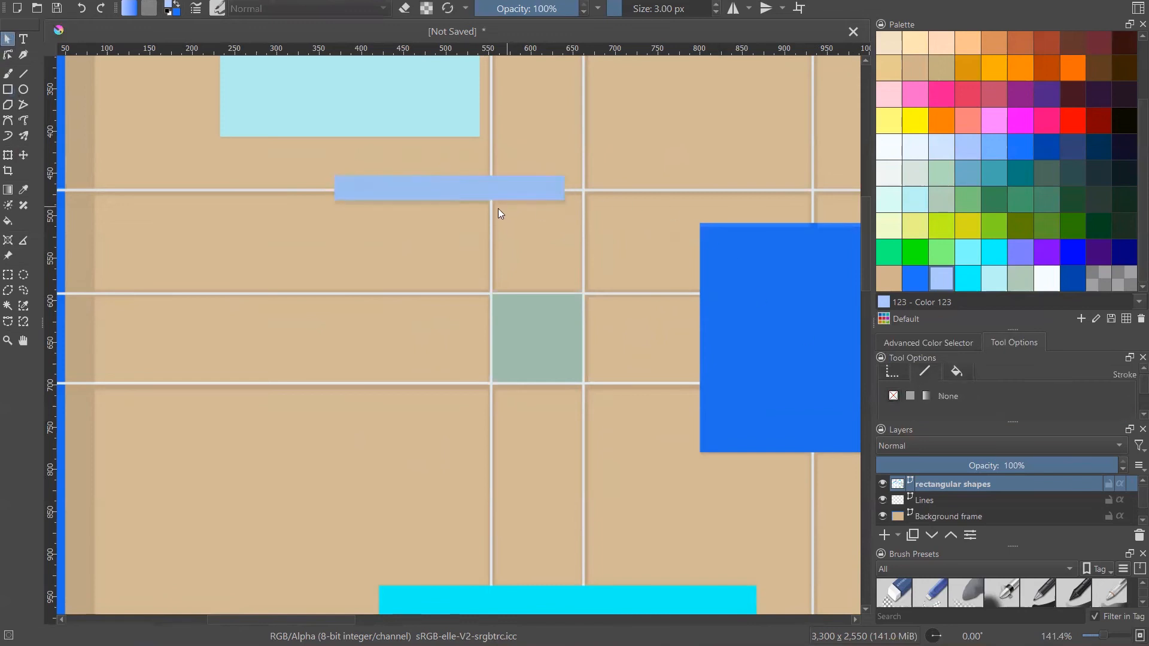
click(453, 193)
drag(449, 177, 449, 204)
scroll(414, 241, down, 5)
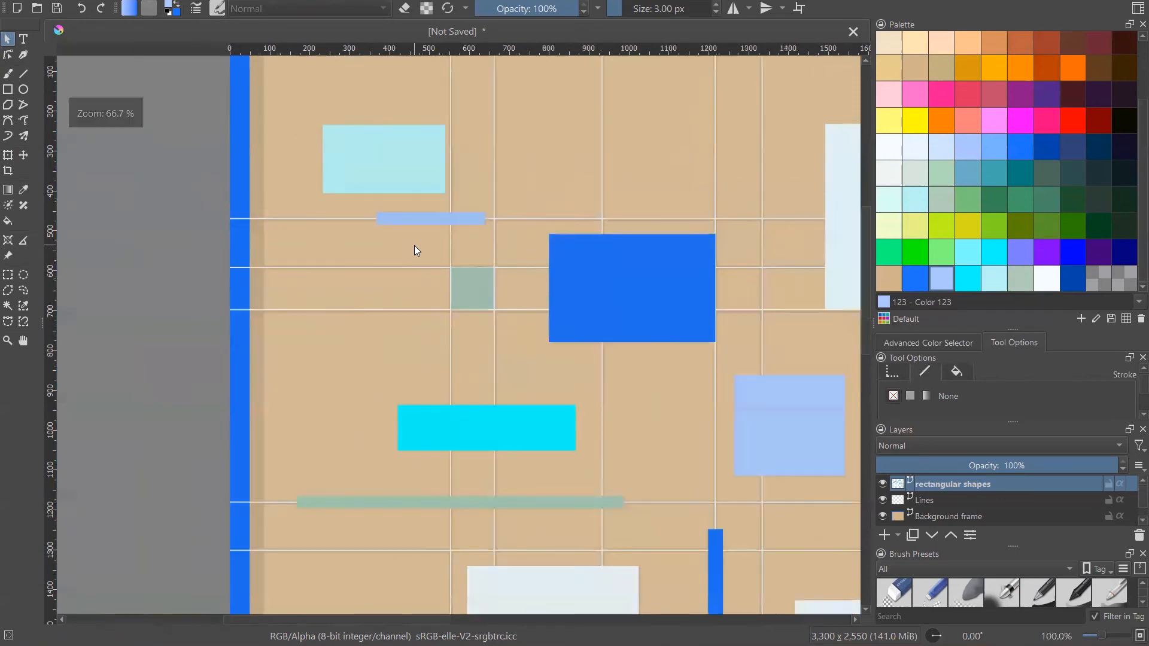
scroll(341, 256, down, 1)
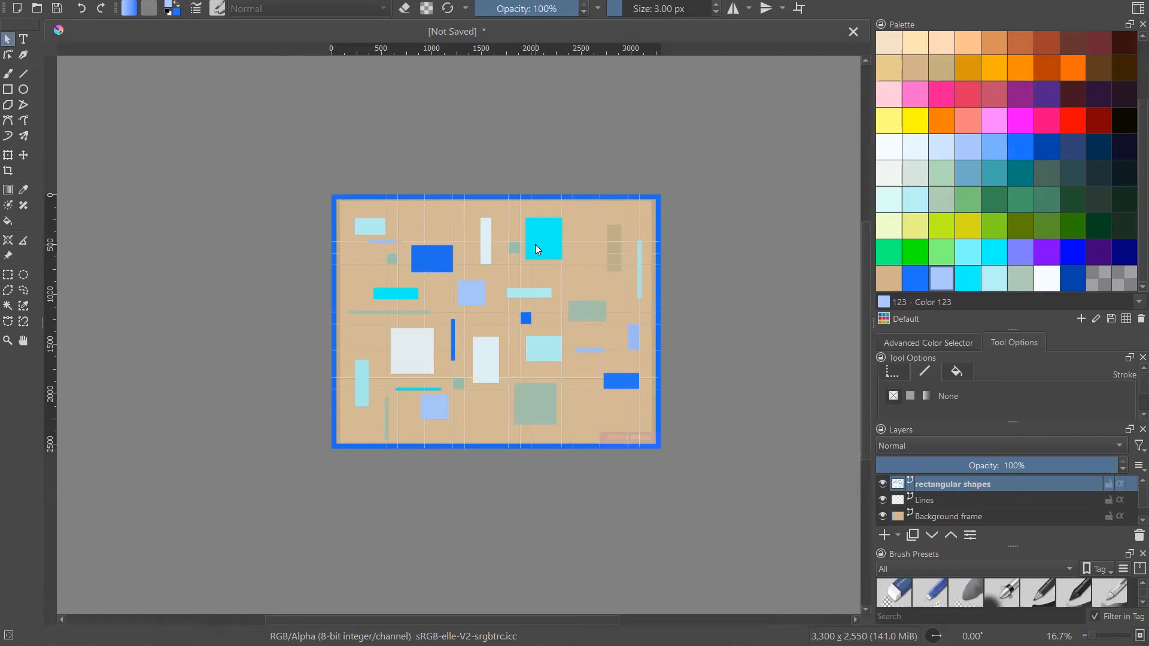
- Draw a Color 123 rectangle about 138 × 470 px over the upper-right shaded bar and remove its outline
click(404, 296)
click(8, 90)
scroll(606, 222, up, 4)
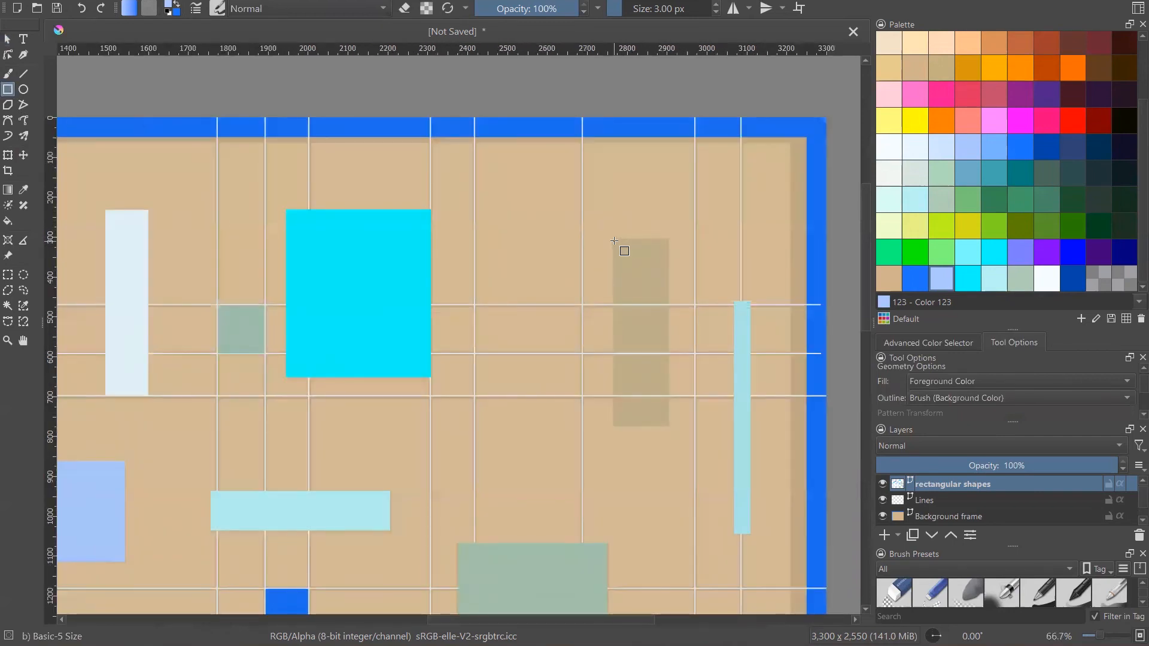
drag(614, 239, 669, 426)
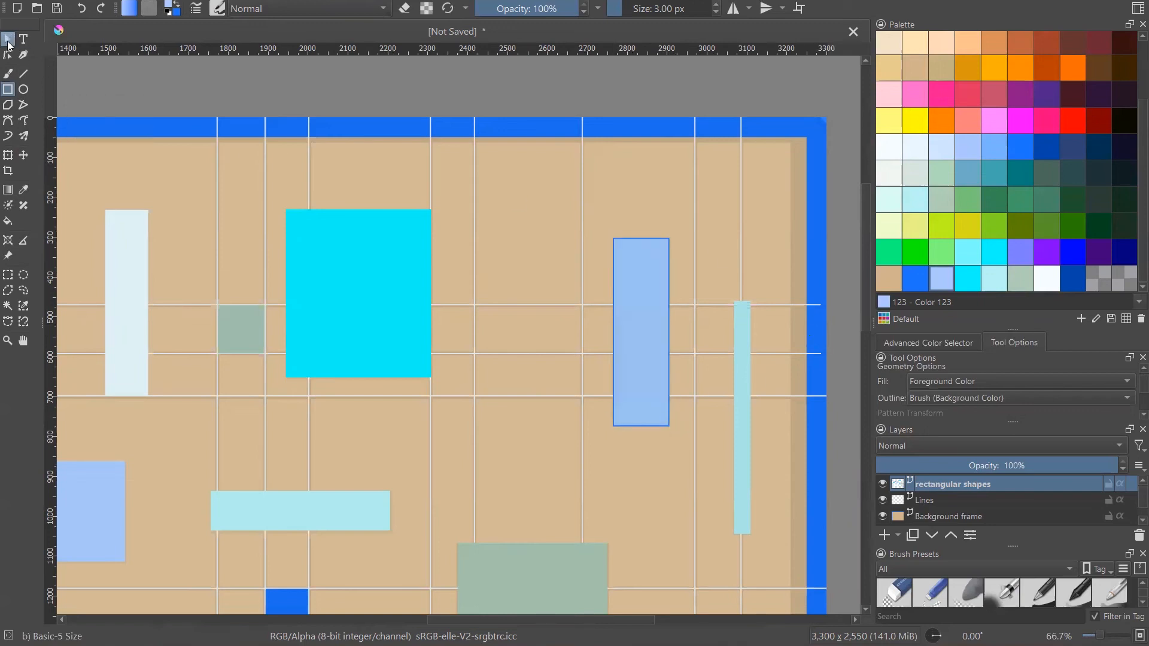
click(7, 39)
click(626, 256)
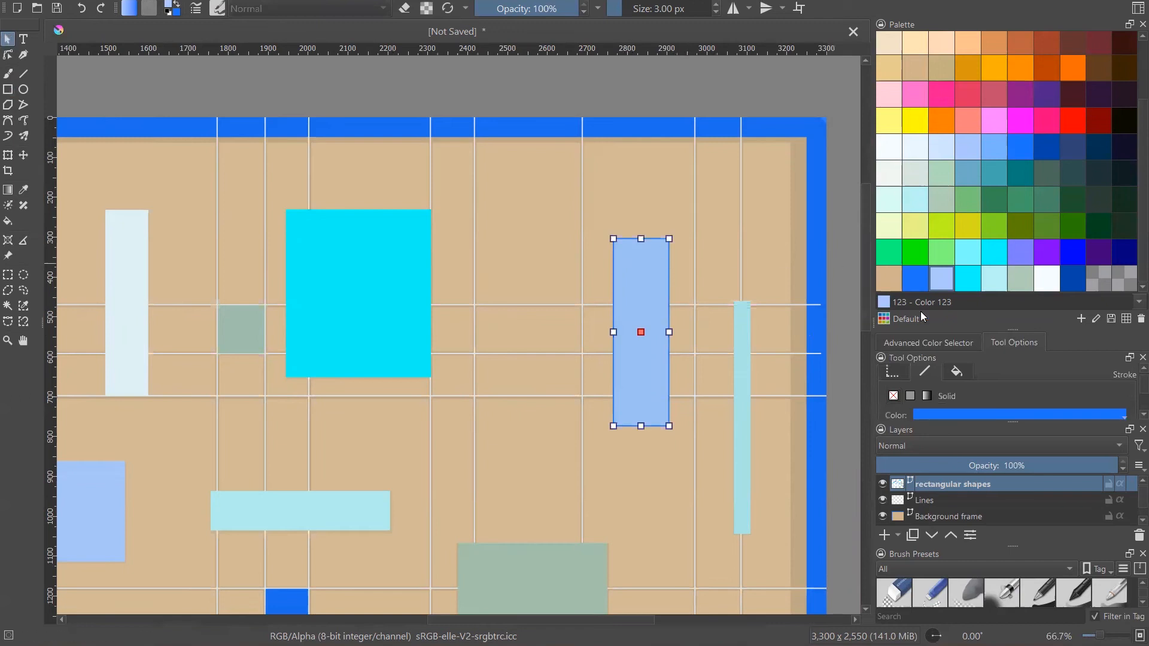
click(893, 395)
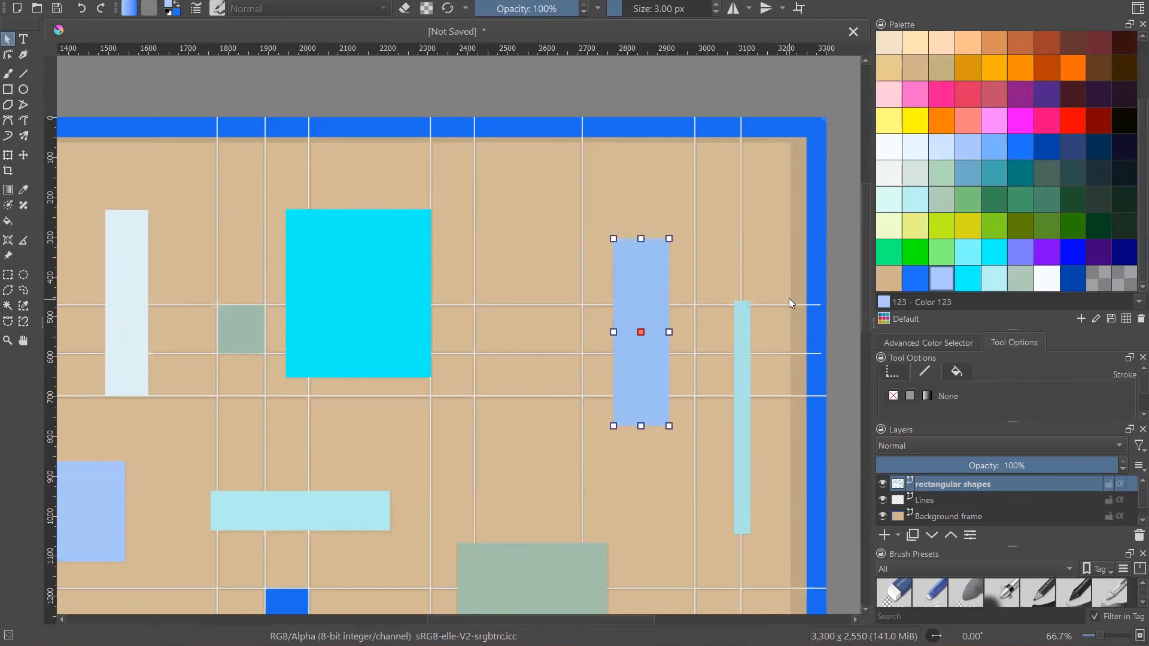
- Try Colors 124, 123, 122, 126, 125 and 127 as the fill of the new tall rectangle and deselect it
ctrl+scroll(788, 298, down, 3)
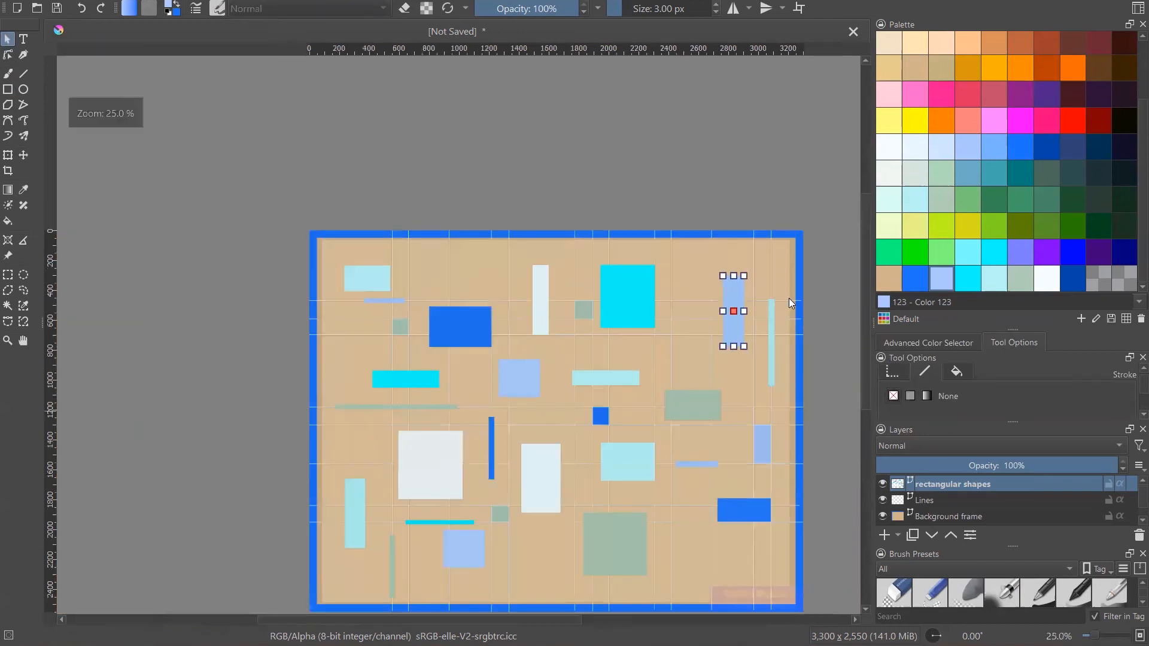
click(974, 281)
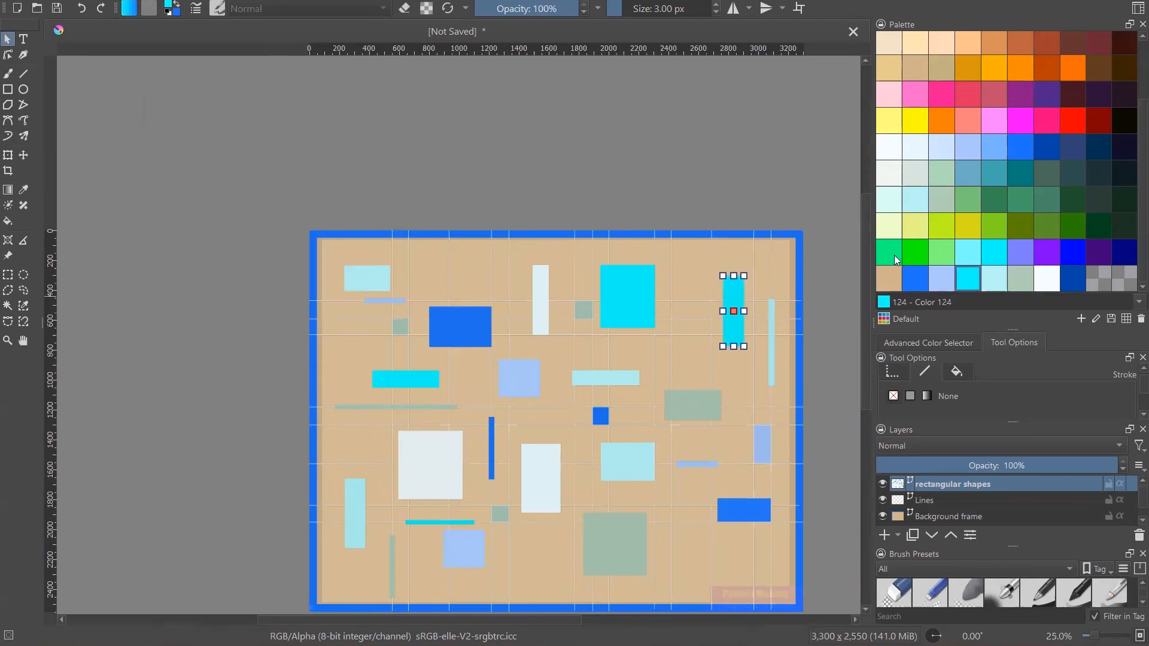
click(941, 276)
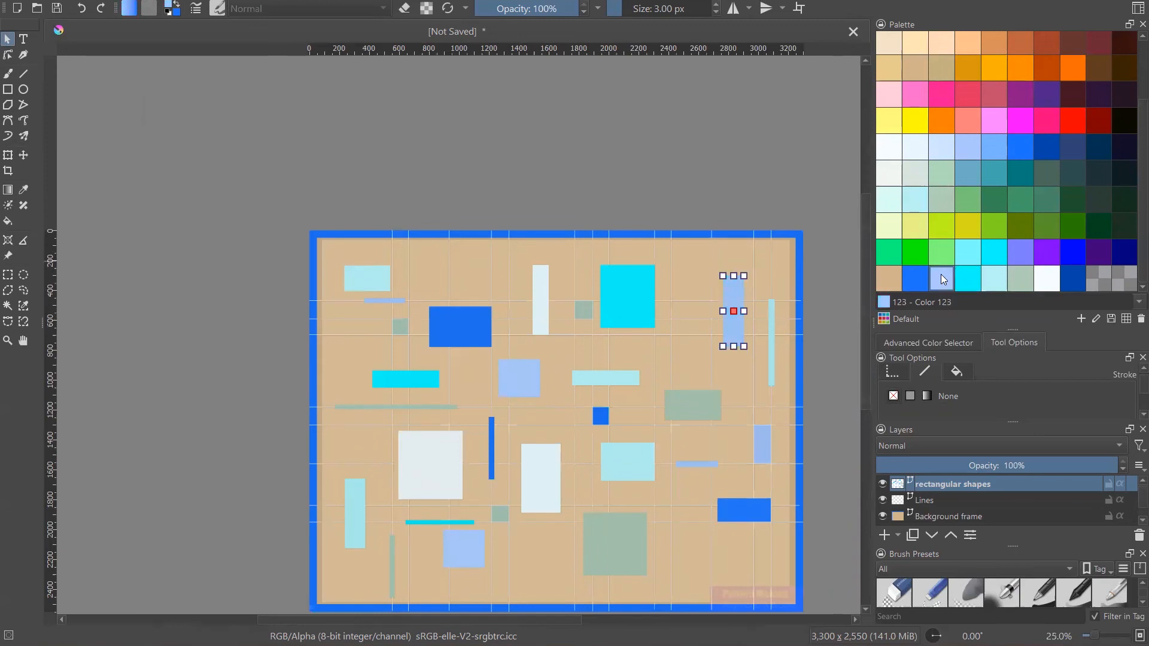
click(924, 286)
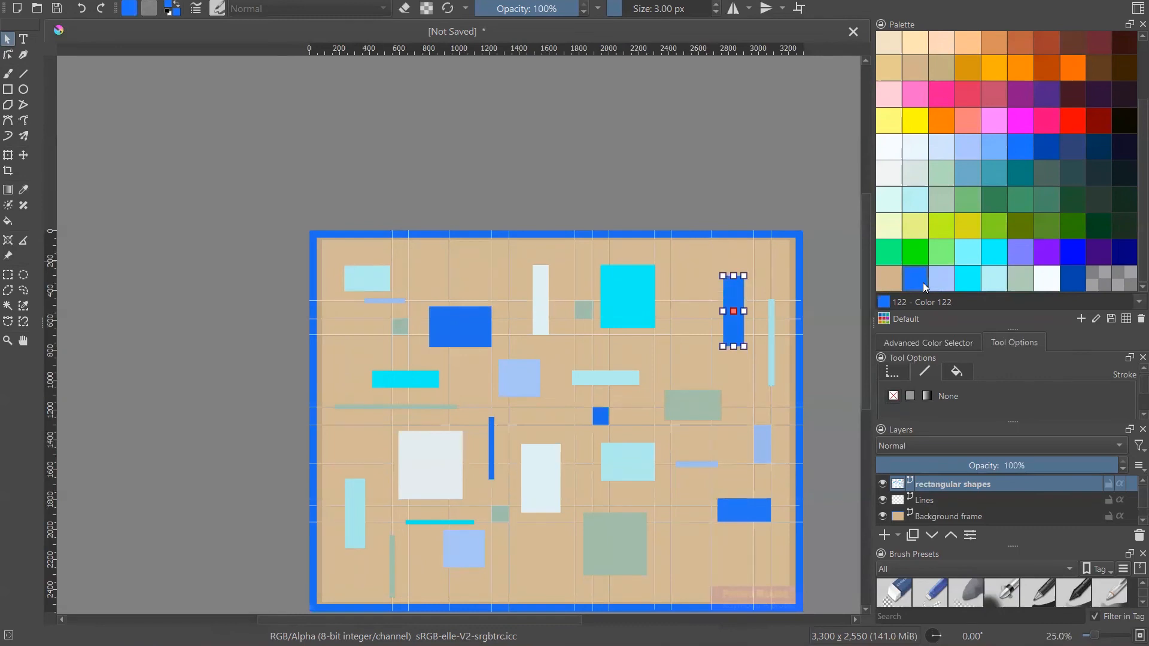
click(1014, 273)
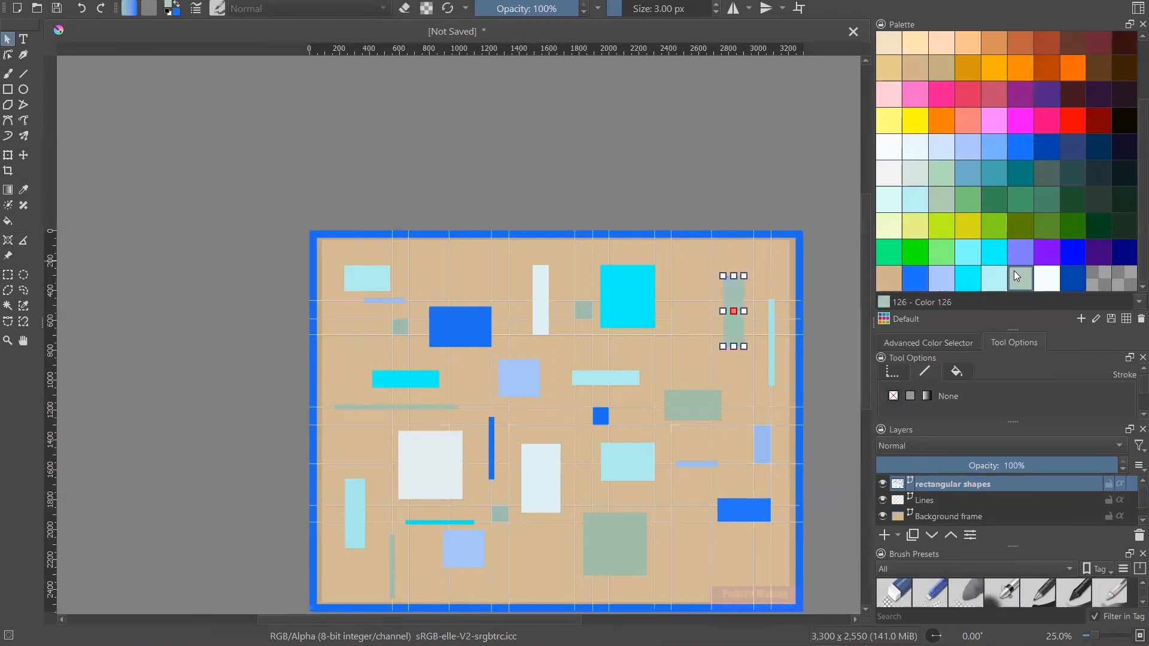
click(1000, 276)
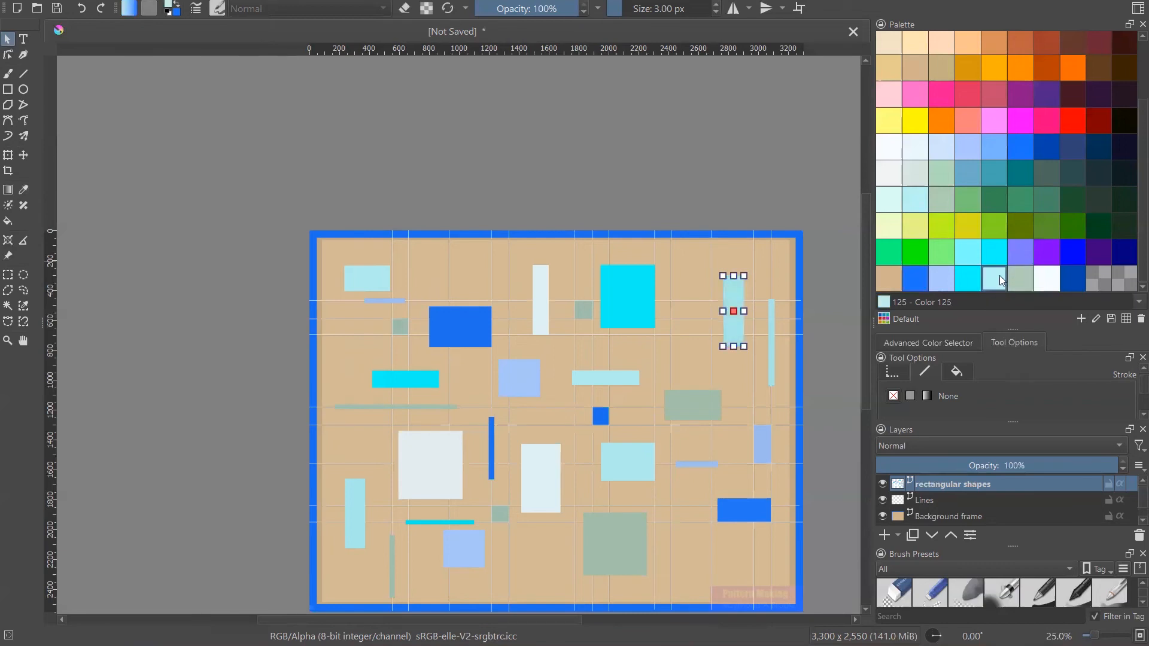
click(1047, 277)
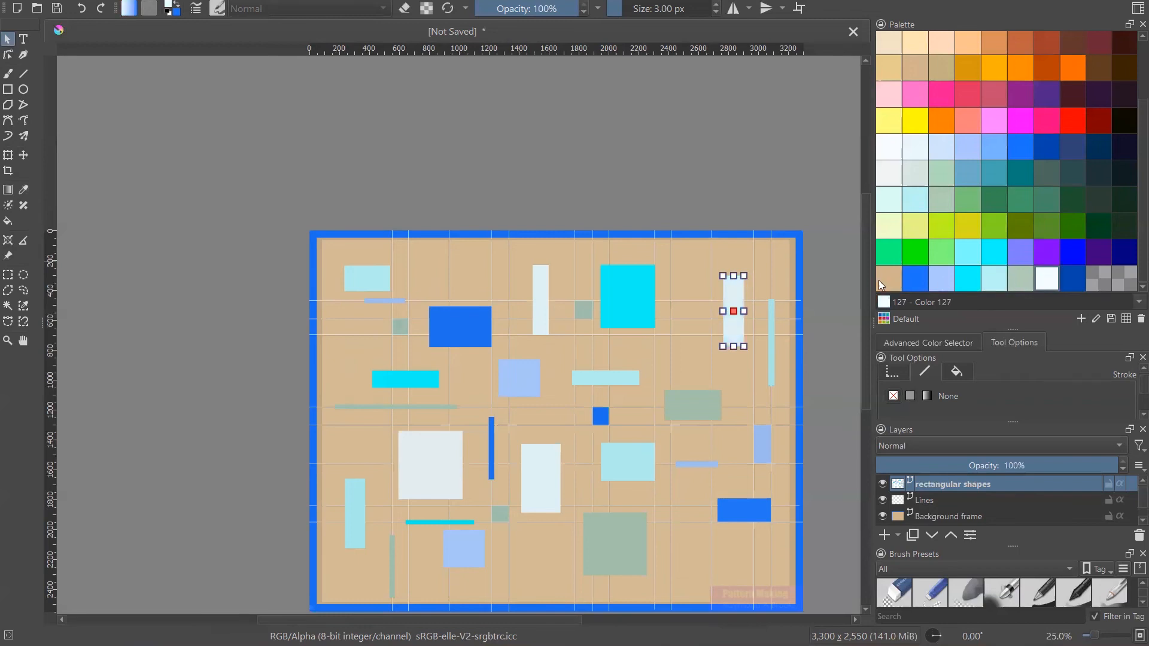
click(686, 160)
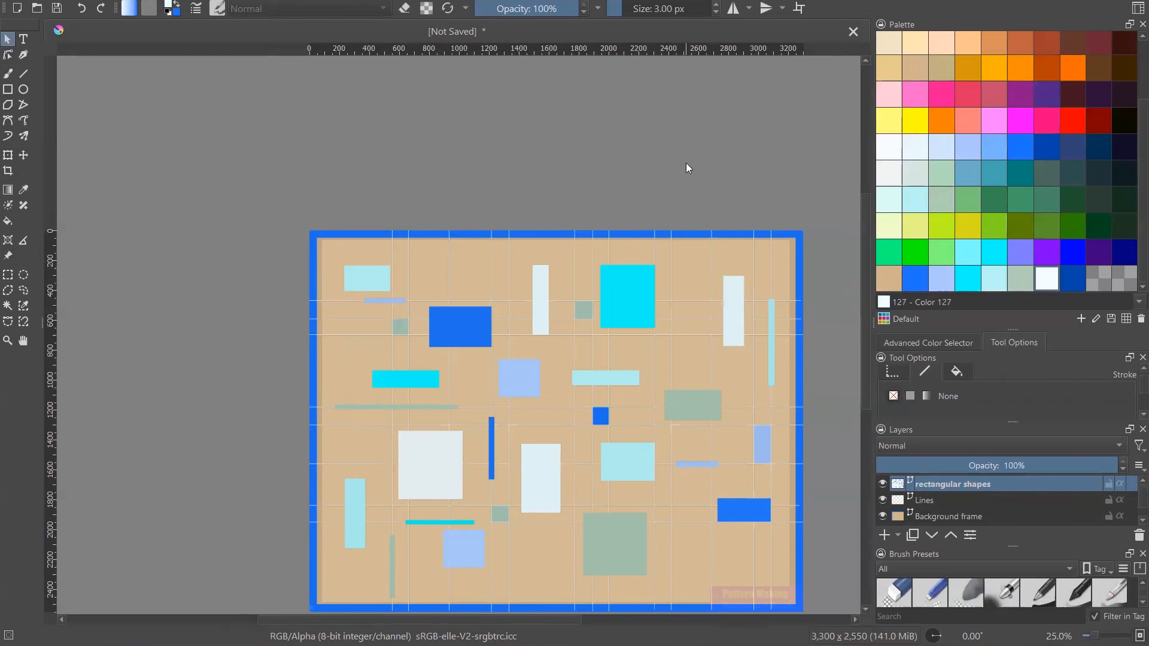
- Compare Colors 122 and 128 on the new tall upper-right rectangle, settle on Color 122 blue as its fill and deselect it
scroll(553, 206, down, 3)
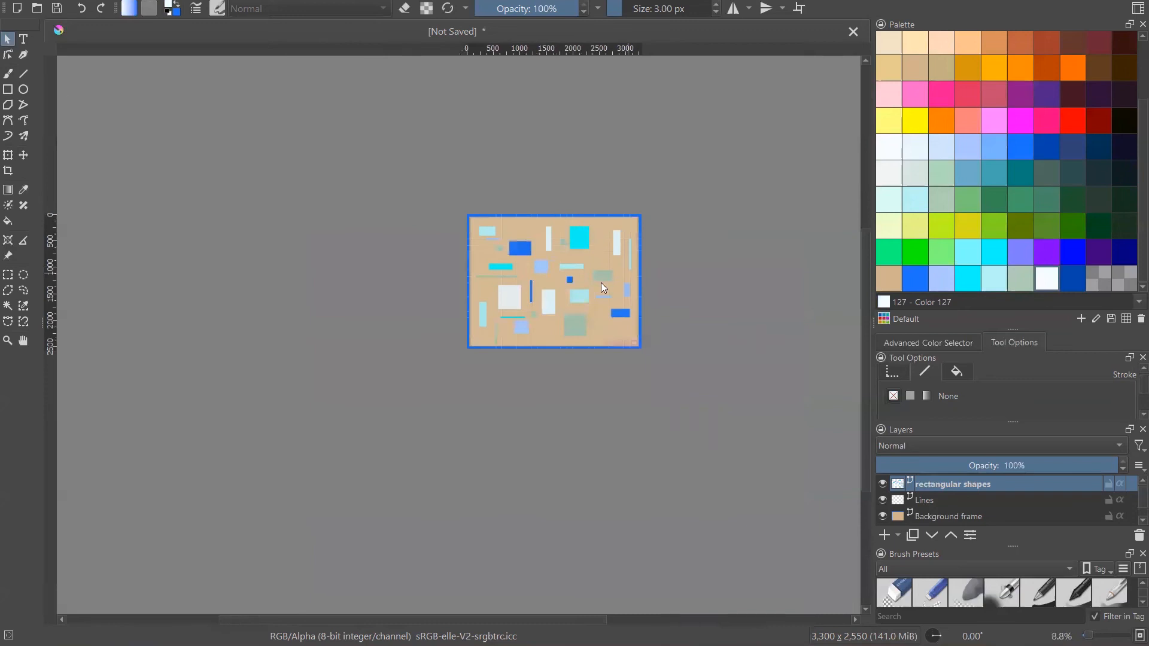
scroll(601, 283, up, 3)
scroll(732, 366, down, 1)
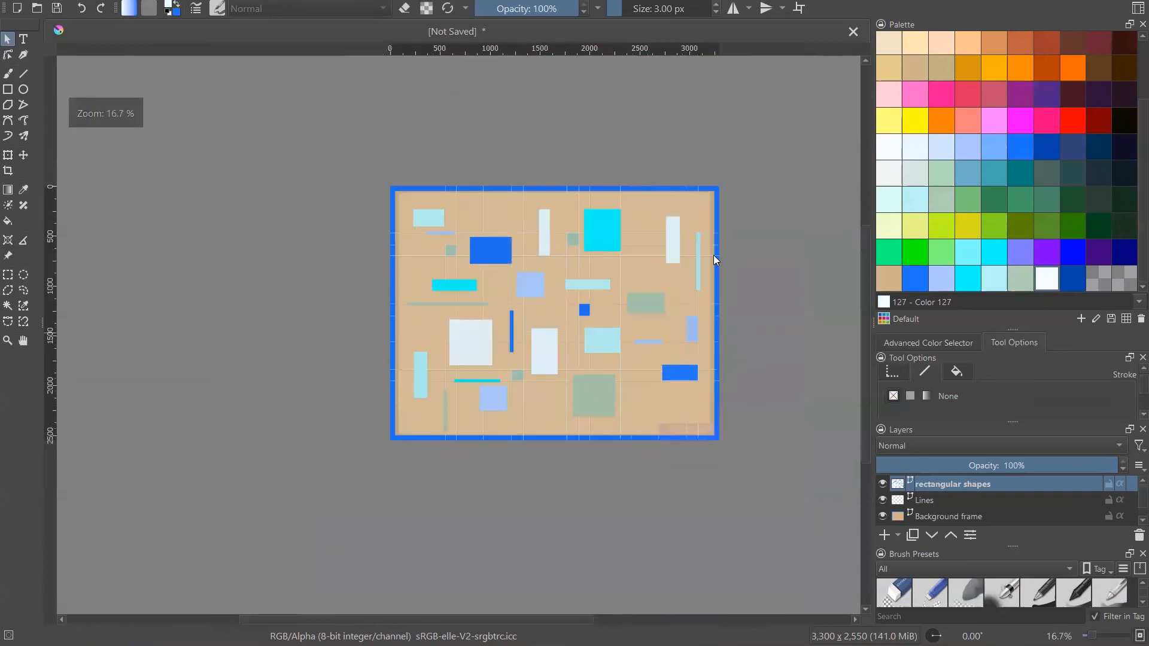
click(677, 225)
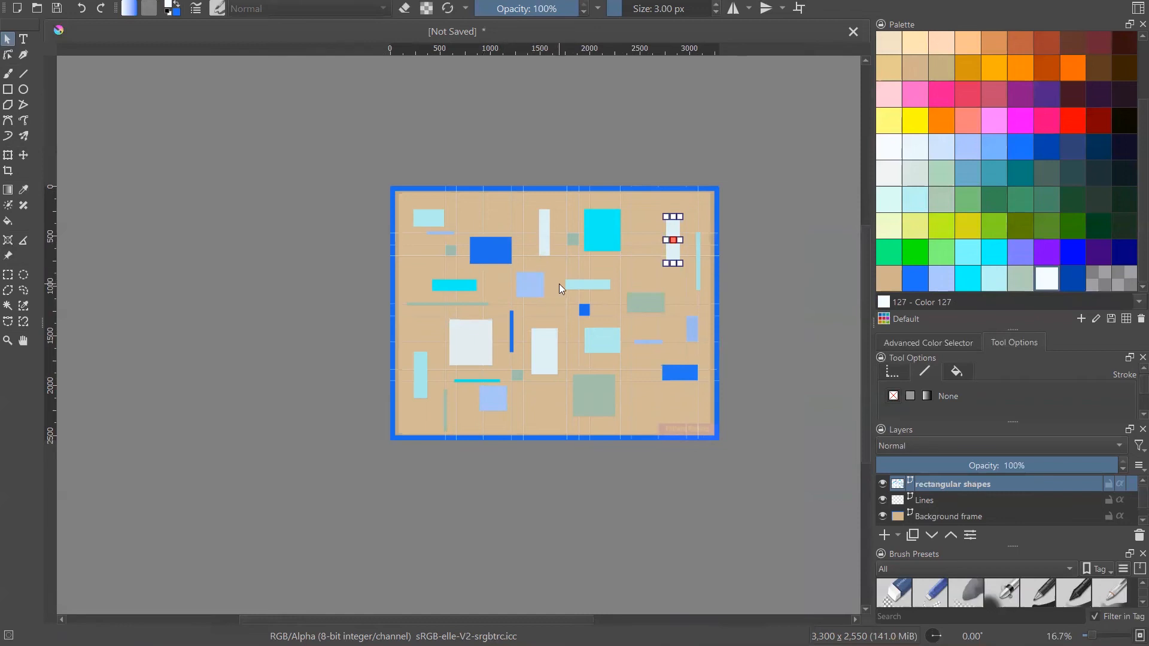
click(915, 277)
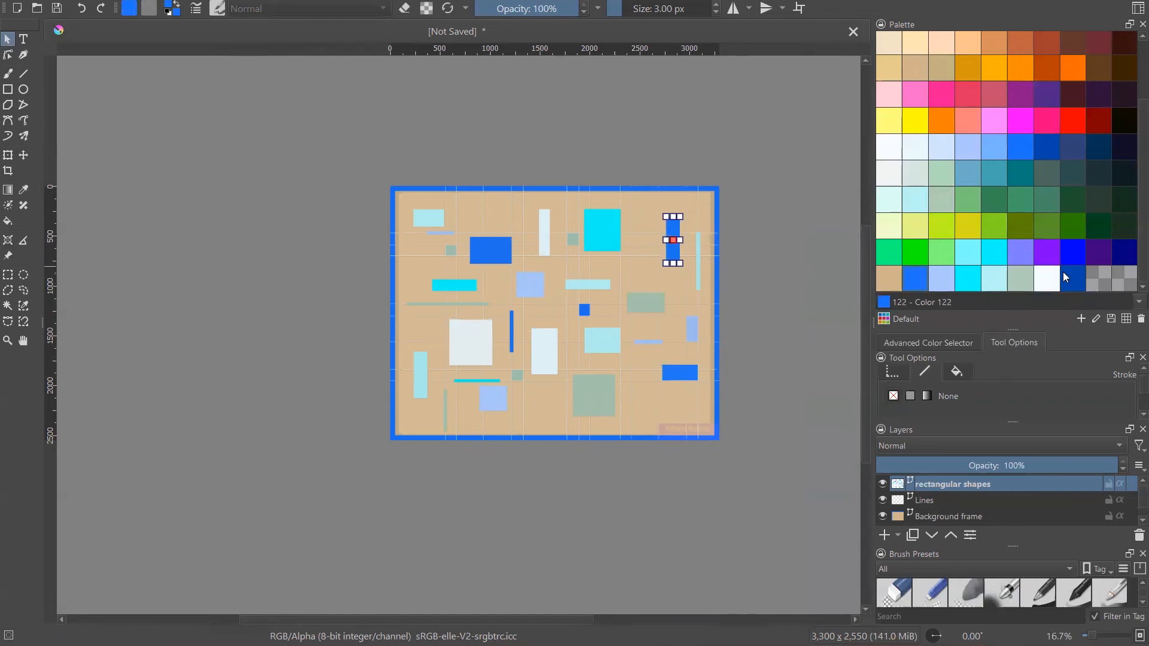
click(1070, 280)
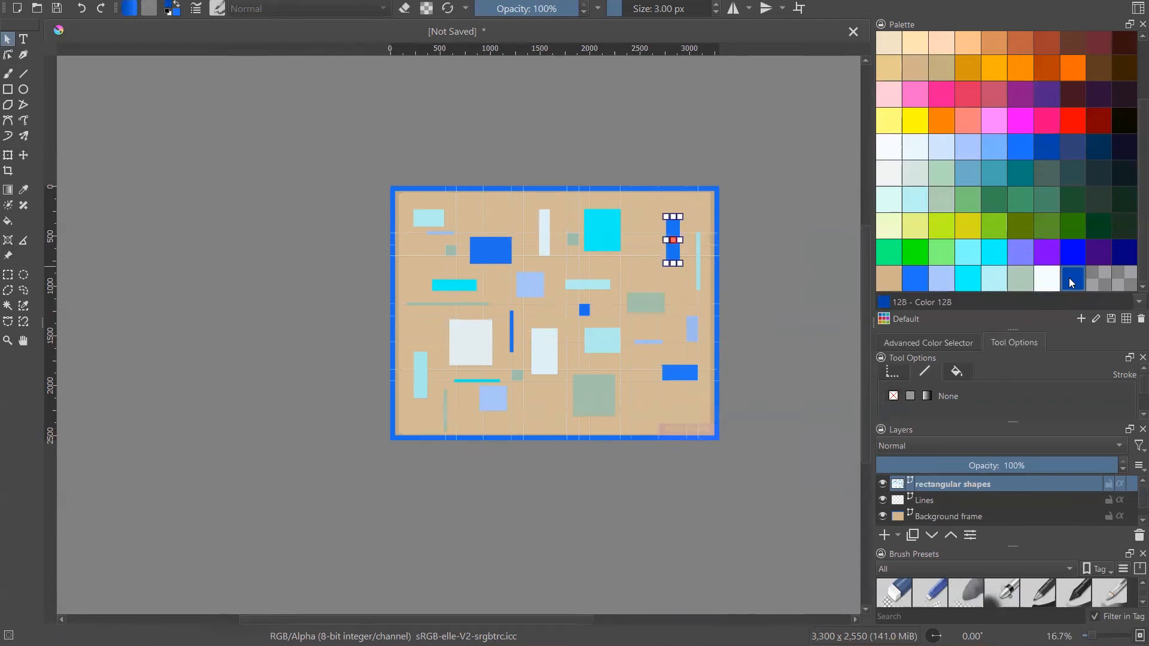
click(915, 282)
click(813, 181)
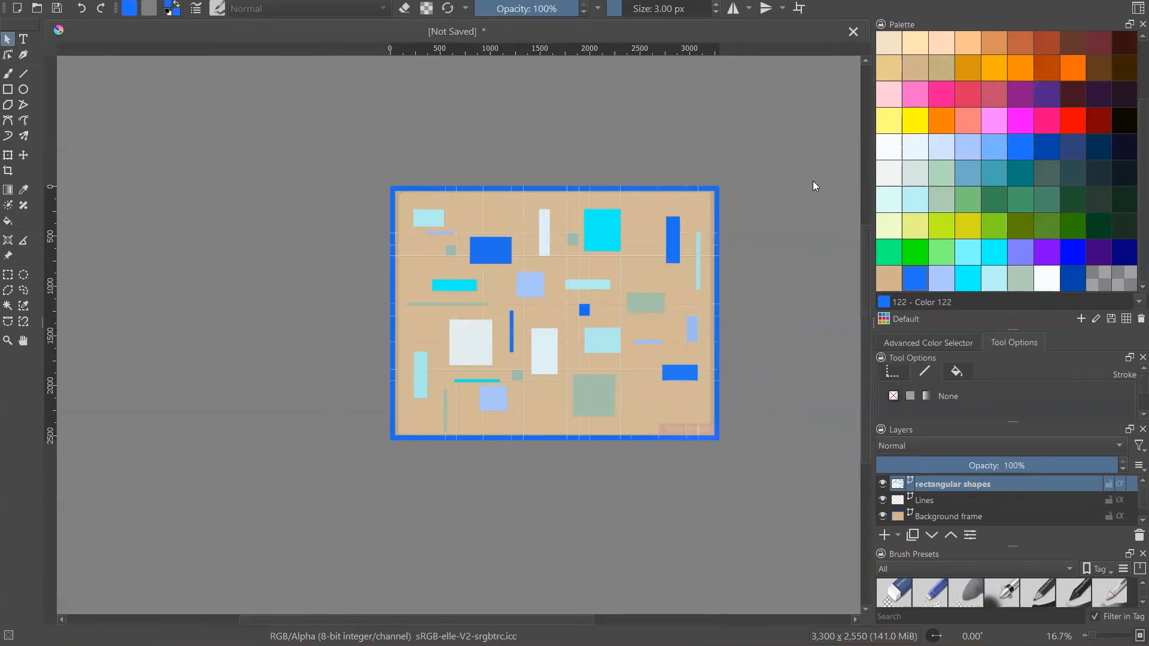
- Try Color 128 dark blue as the fill of the shape on the Background frame layer and undo it
click(918, 516)
click(717, 202)
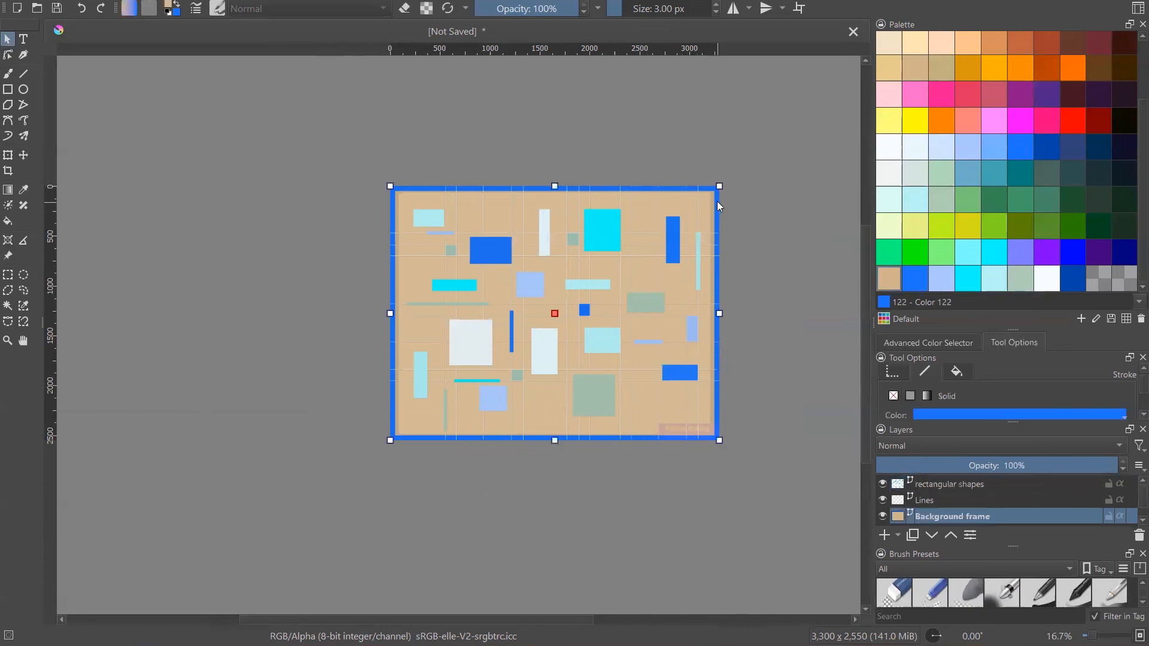
click(1078, 280)
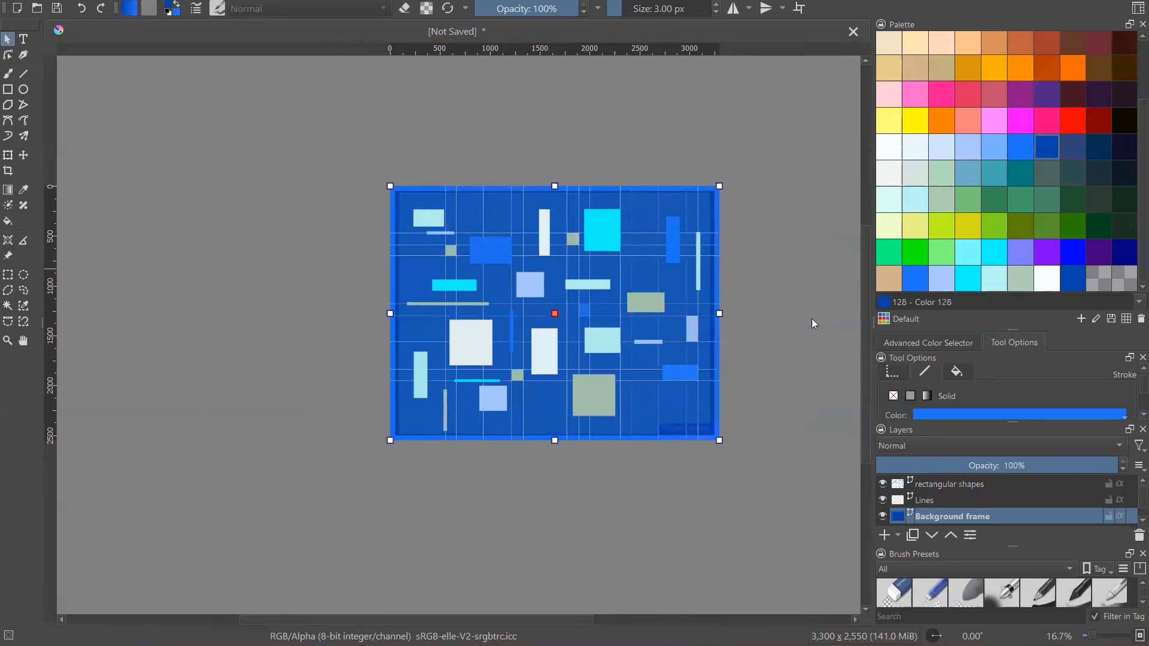
key(ctrl+z)
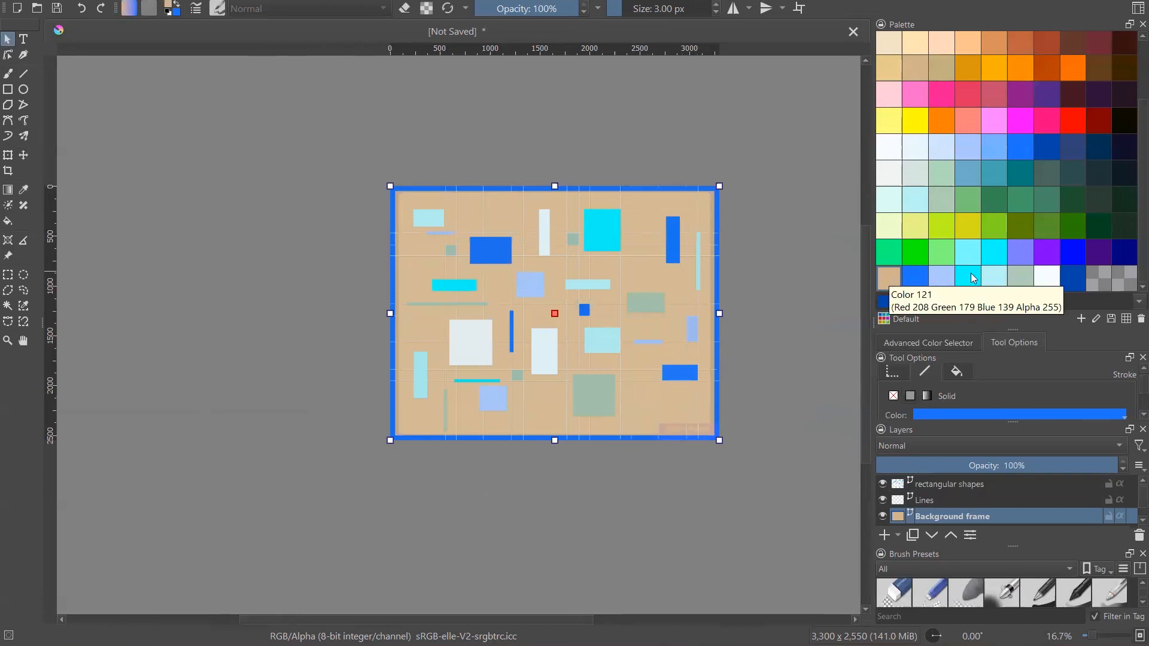
- Try Colors 122 through 128 in turn as the fill of the Background frame shape
click(917, 284)
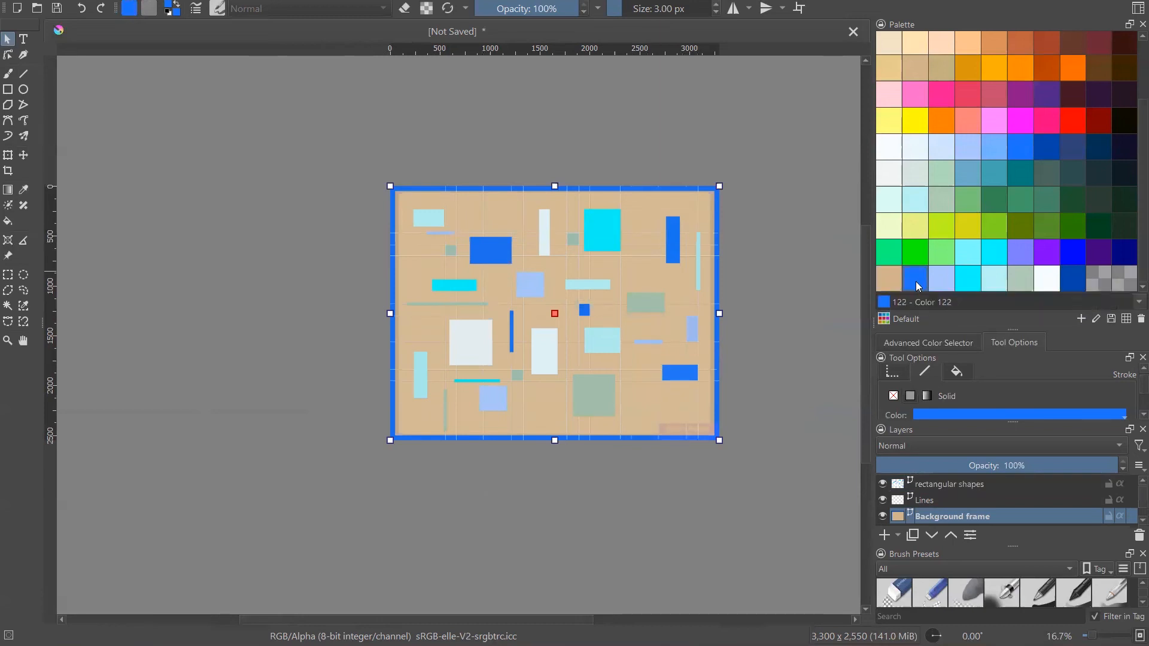
click(942, 279)
key(shift+BackSpace)
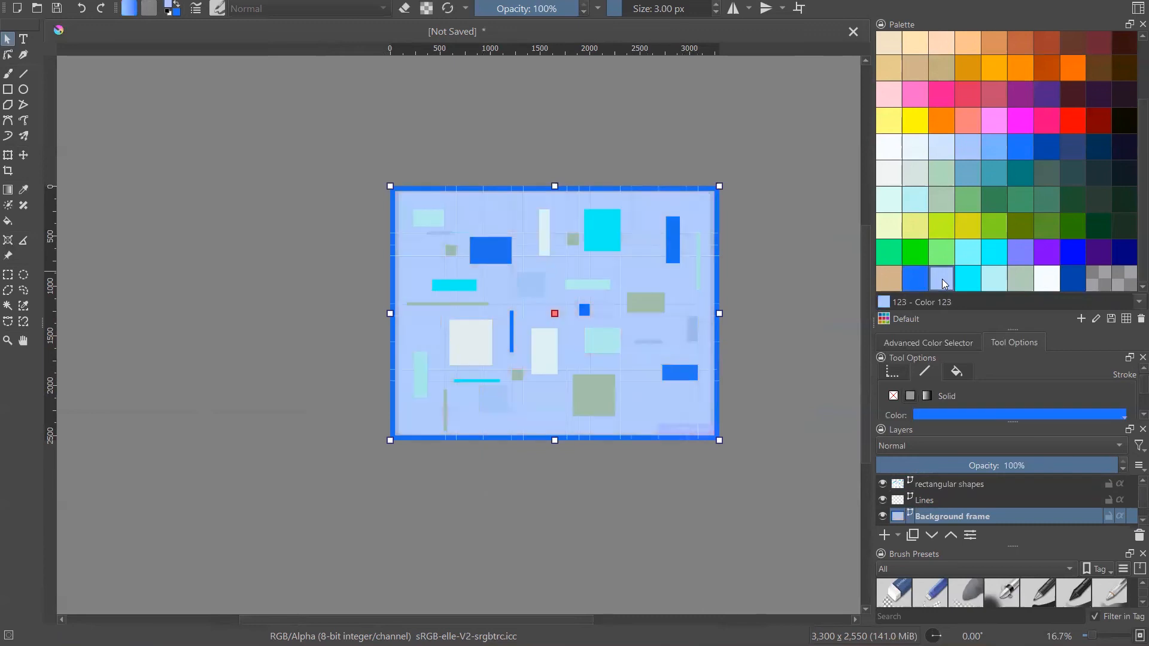
click(964, 279)
key(shift+BackSpace)
click(998, 279)
key(shift+BackSpace)
click(1021, 279)
key(shift+BackSpace)
click(1048, 279)
key(shift+BackSpace)
click(1071, 280)
key(shift+BackSpace)
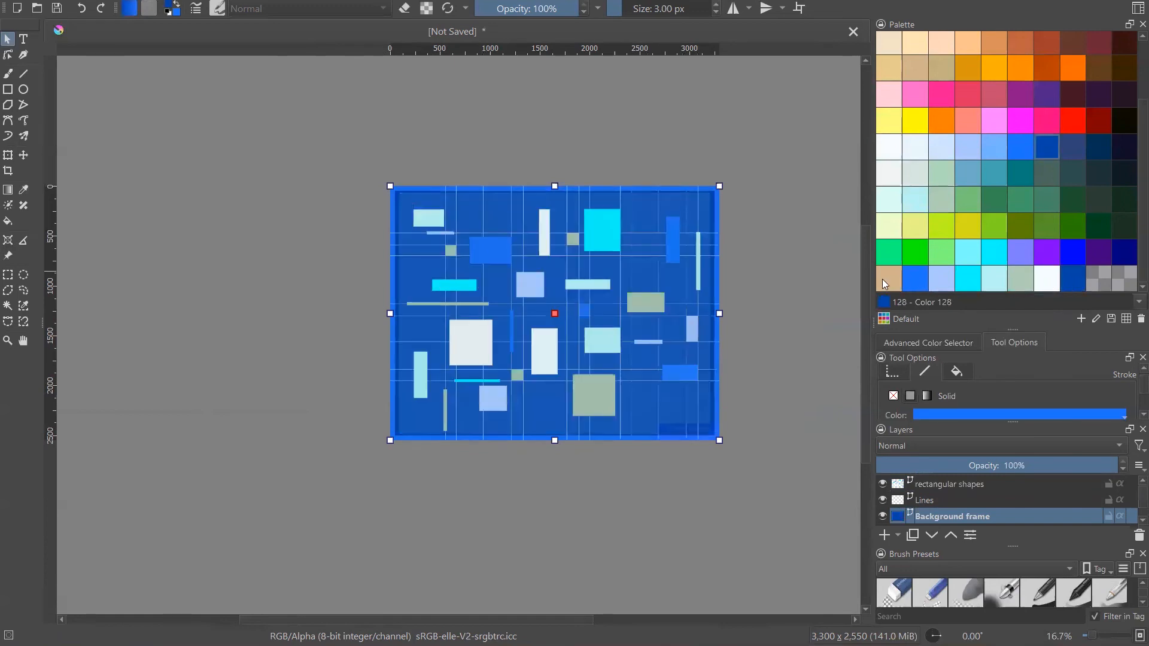
- Set the Background frame shape's fill back to Color 121 tan and deselect it
click(884, 279)
key(shift+BackSpace)
key(shift+BackSpace)
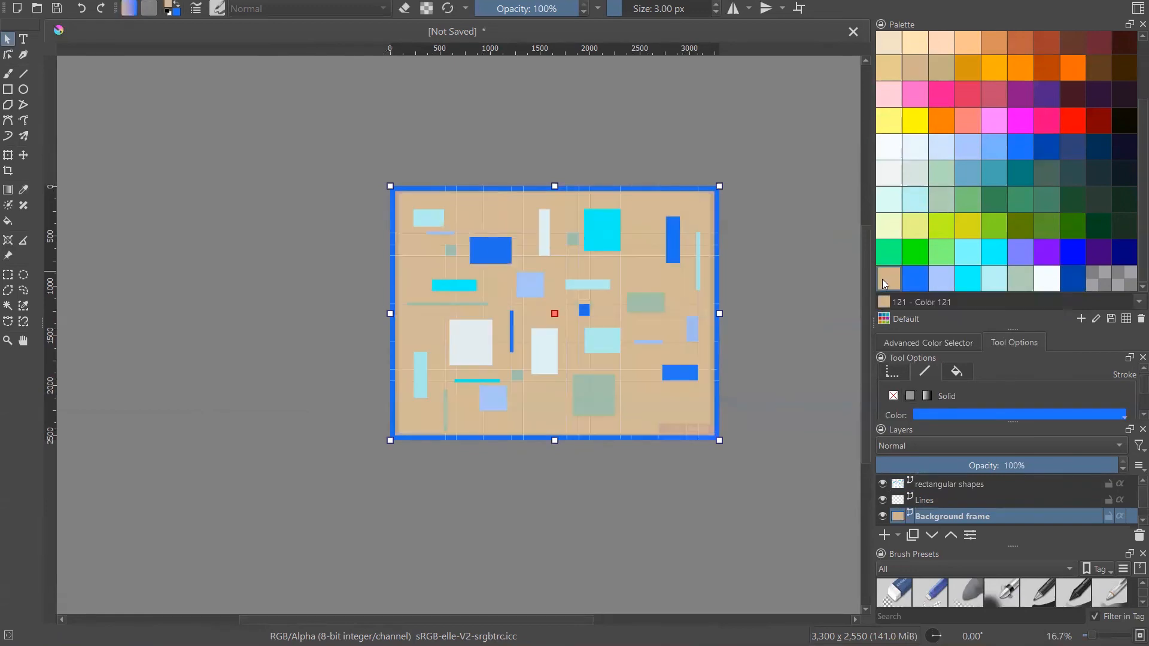
click(798, 282)
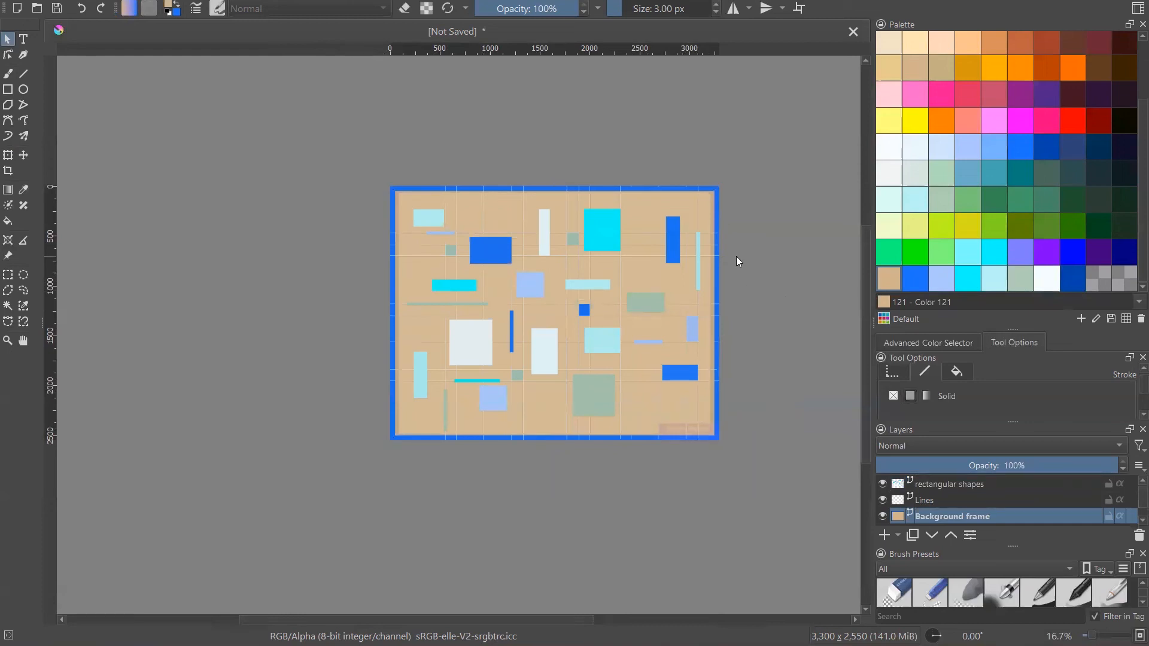
- Select the Background frame shape and try to bring it to the front
scroll(737, 256, up, 2)
scroll(736, 256, down, 1)
right_click(705, 184)
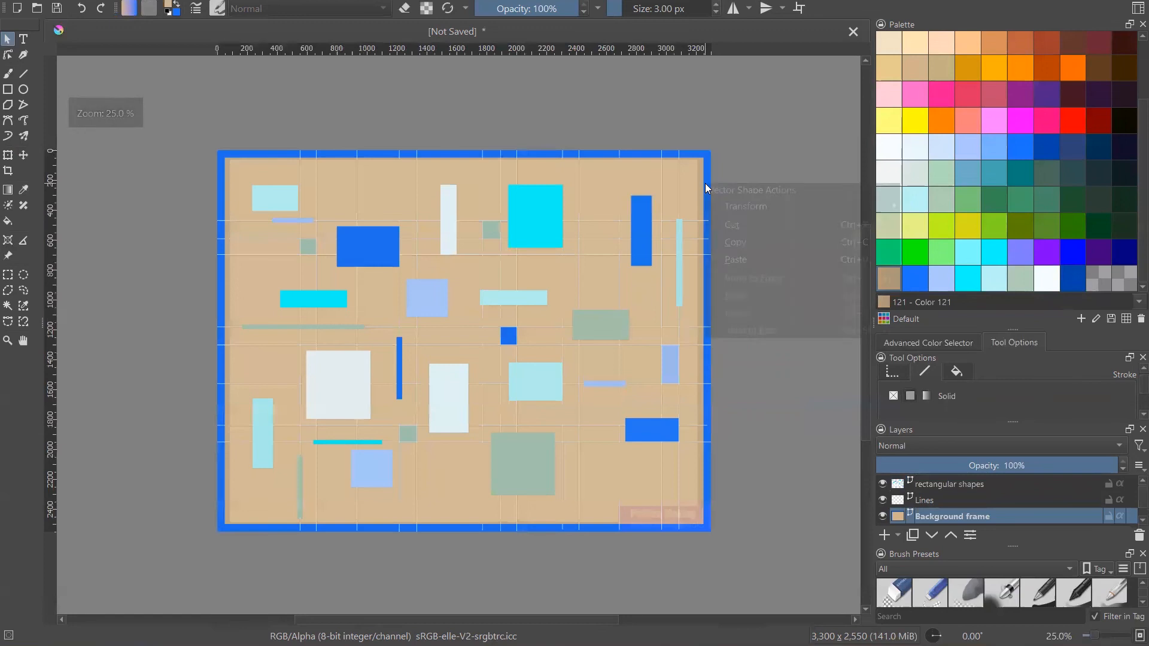
click(660, 195)
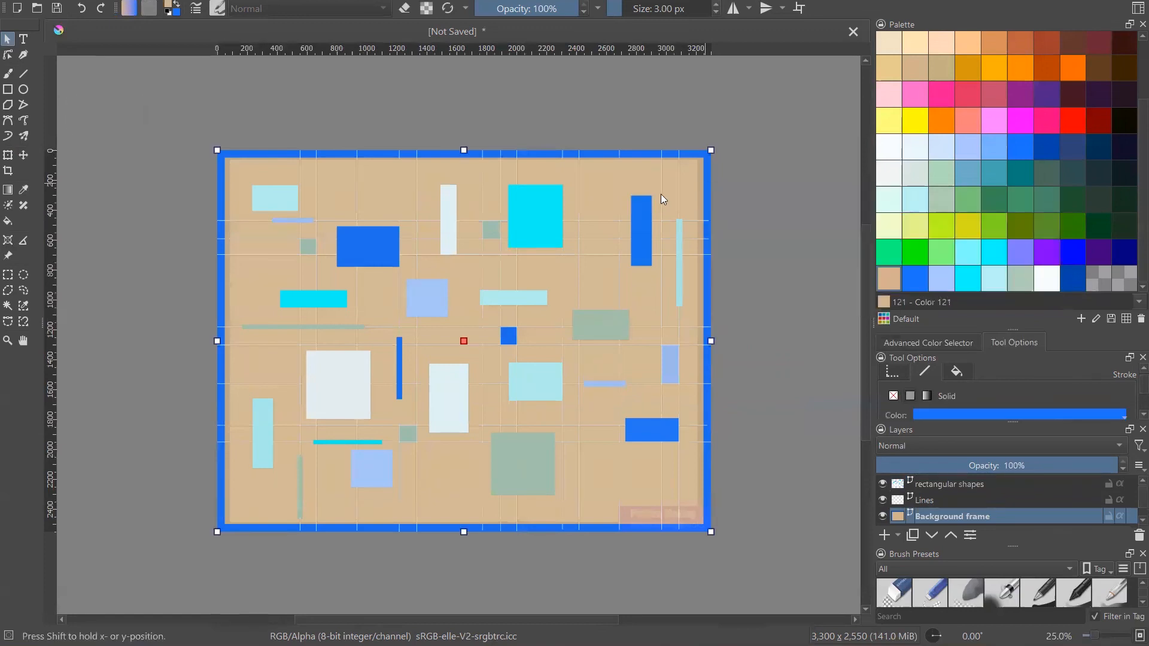
right_click(692, 179)
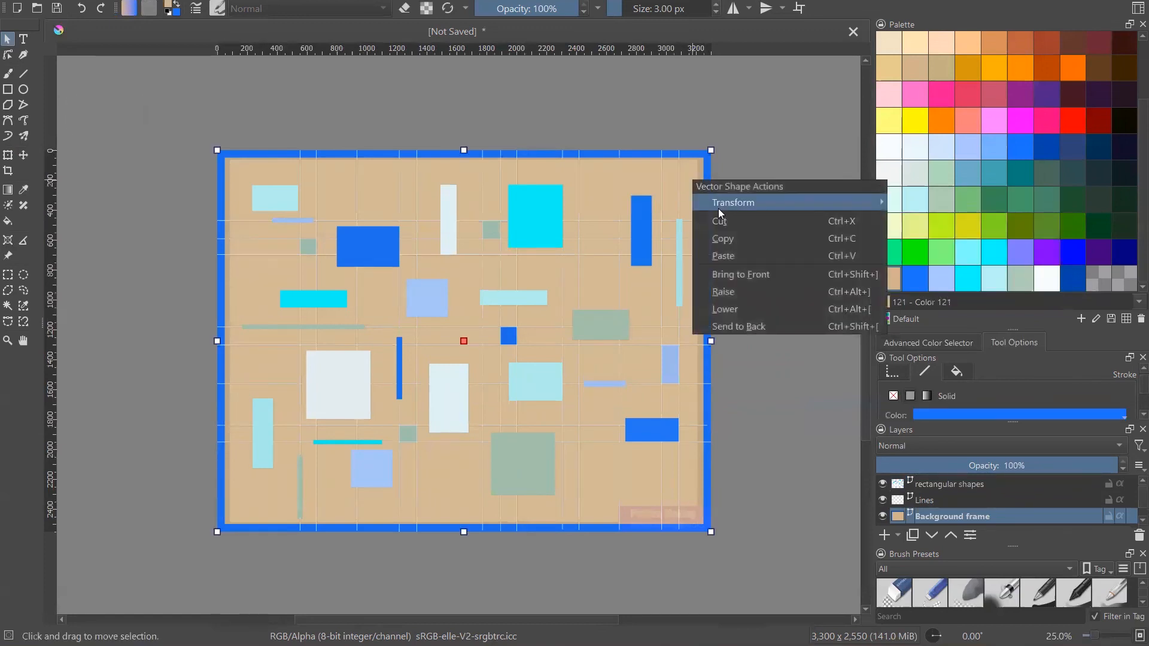
click(743, 275)
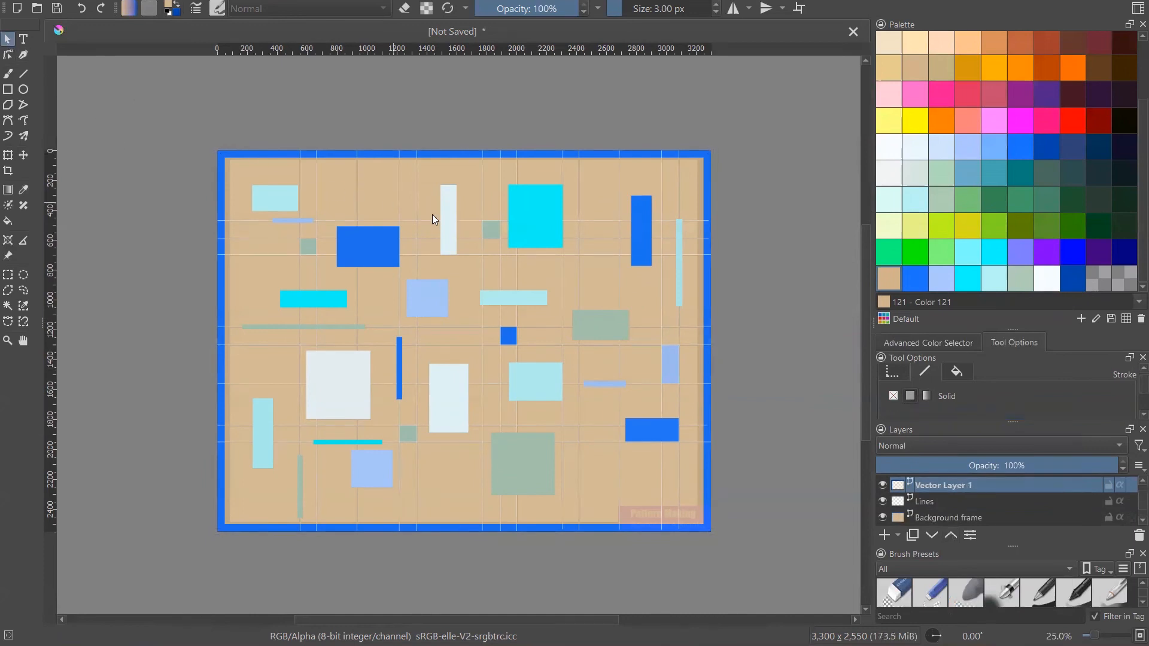
scroll(500, 263, down, 2)
scroll(438, 279, up, 1)
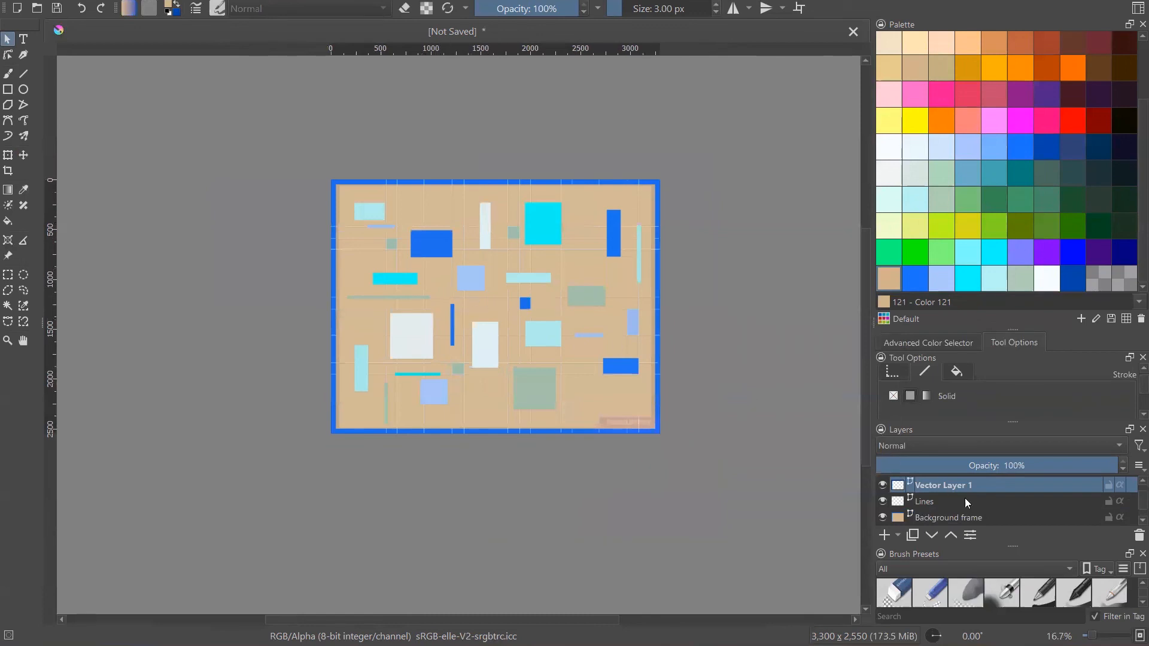
scroll(927, 502, up, 1)
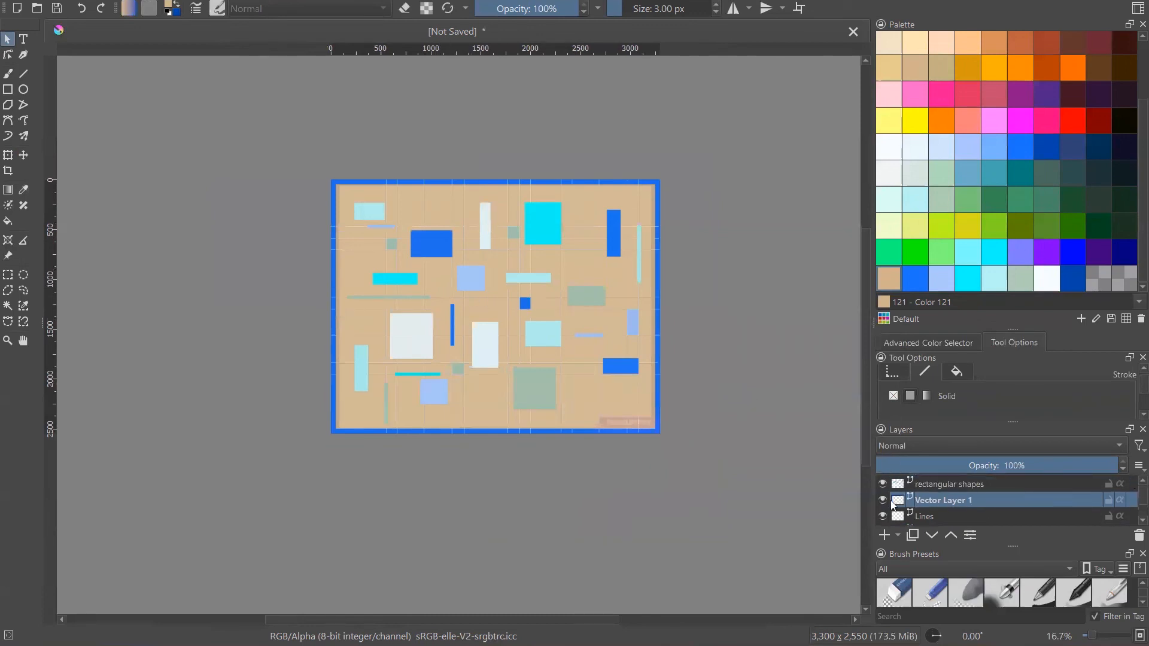
- Move Vector Layer 1 above the rectangular shapes layer and set the reference image's opacity to 0%
click(949, 535)
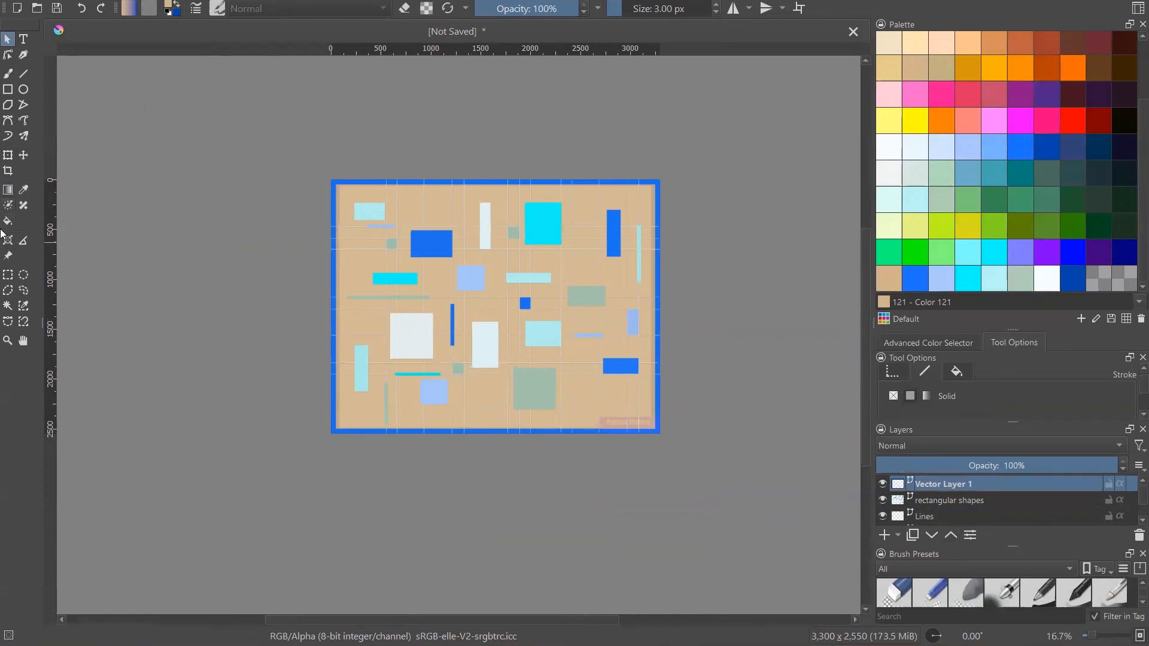
click(8, 256)
drag(912, 383, 886, 377)
click(780, 364)
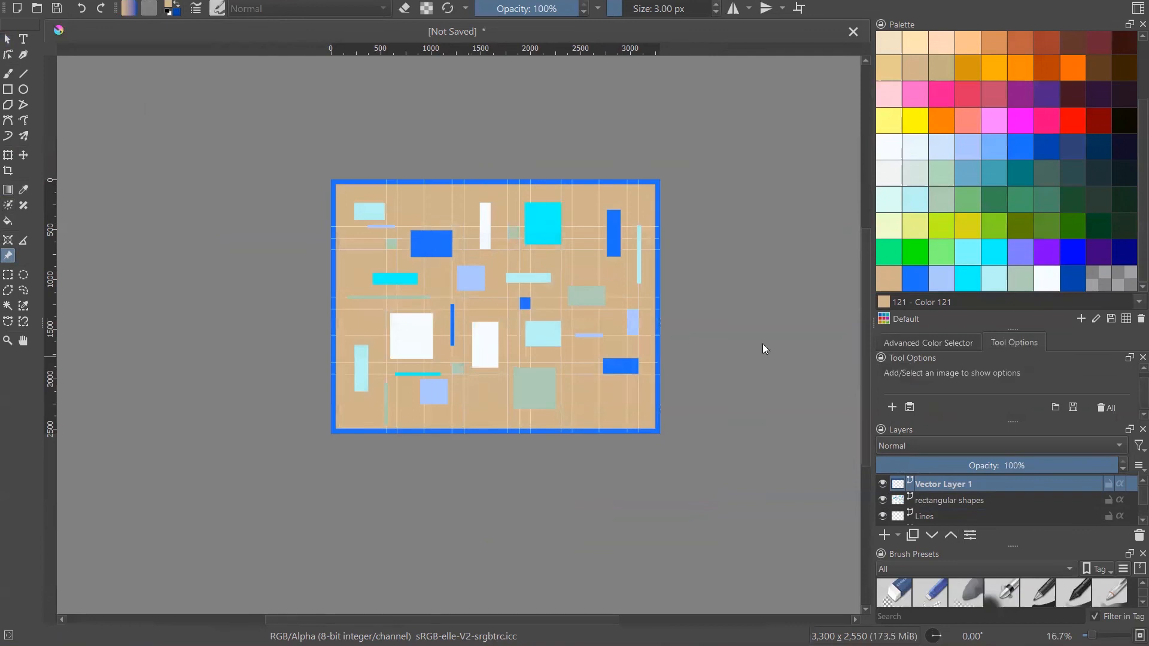
- Check what the Vector Layer 1, rectangular shapes and Lines layers contribute near the frame by toggling their visibility
scroll(601, 210, up, 4)
click(771, 100)
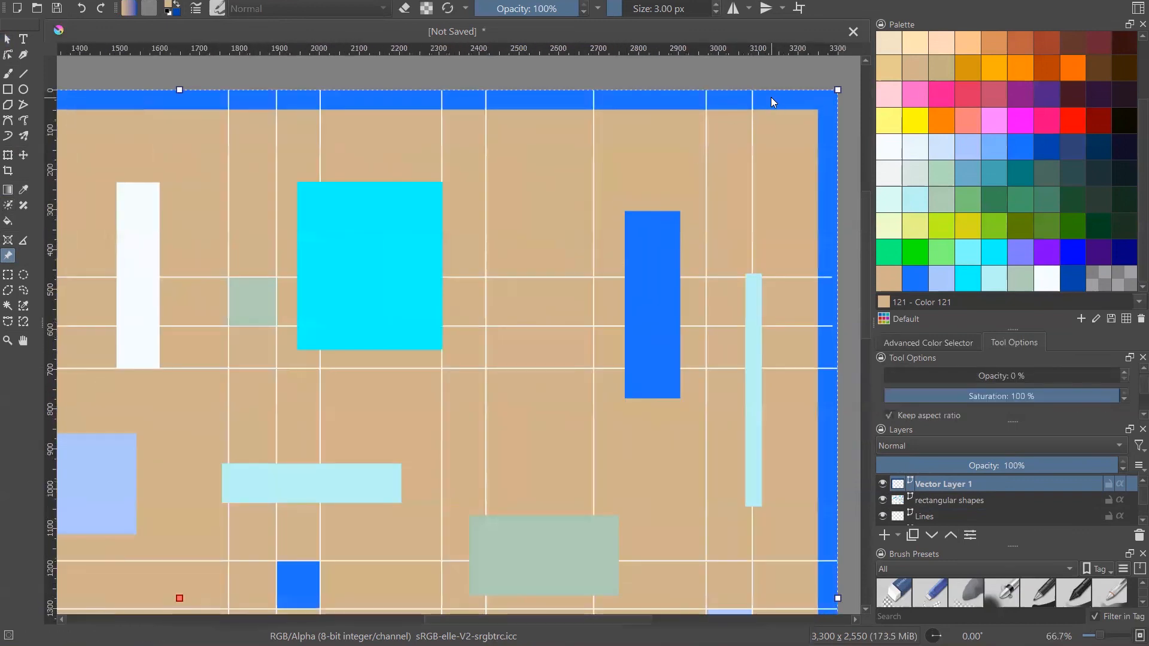
click(883, 482)
click(884, 482)
click(884, 499)
scroll(896, 504, down, 2)
click(884, 485)
click(885, 485)
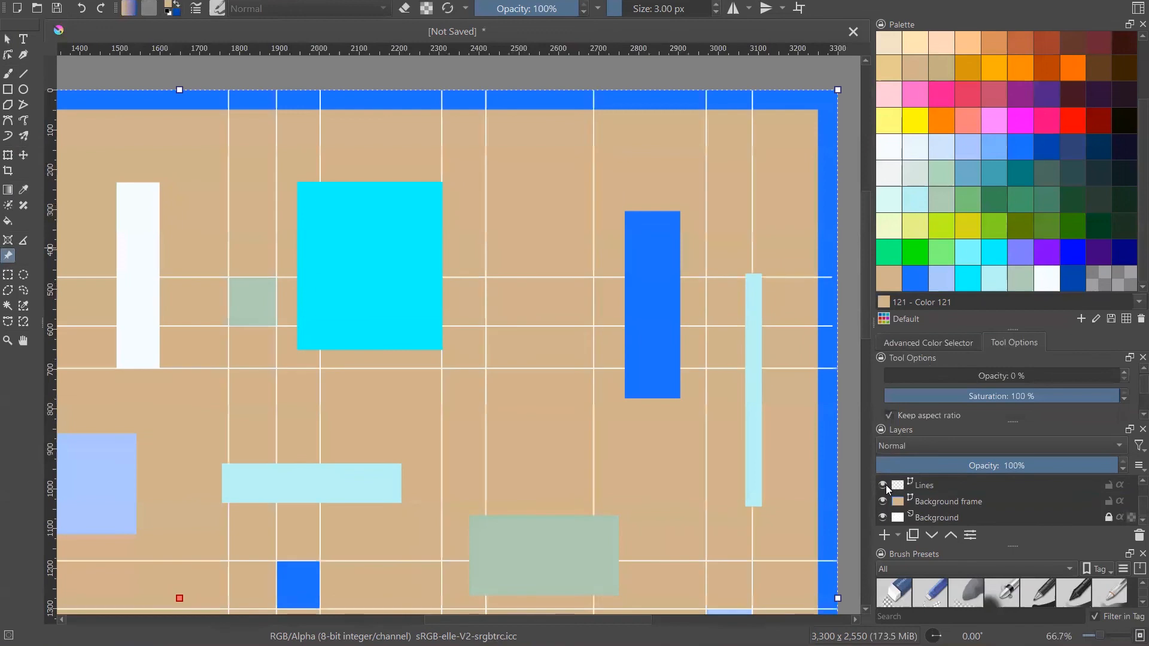
- Try the Lines layer below the Background frame layer and move it back above
click(923, 488)
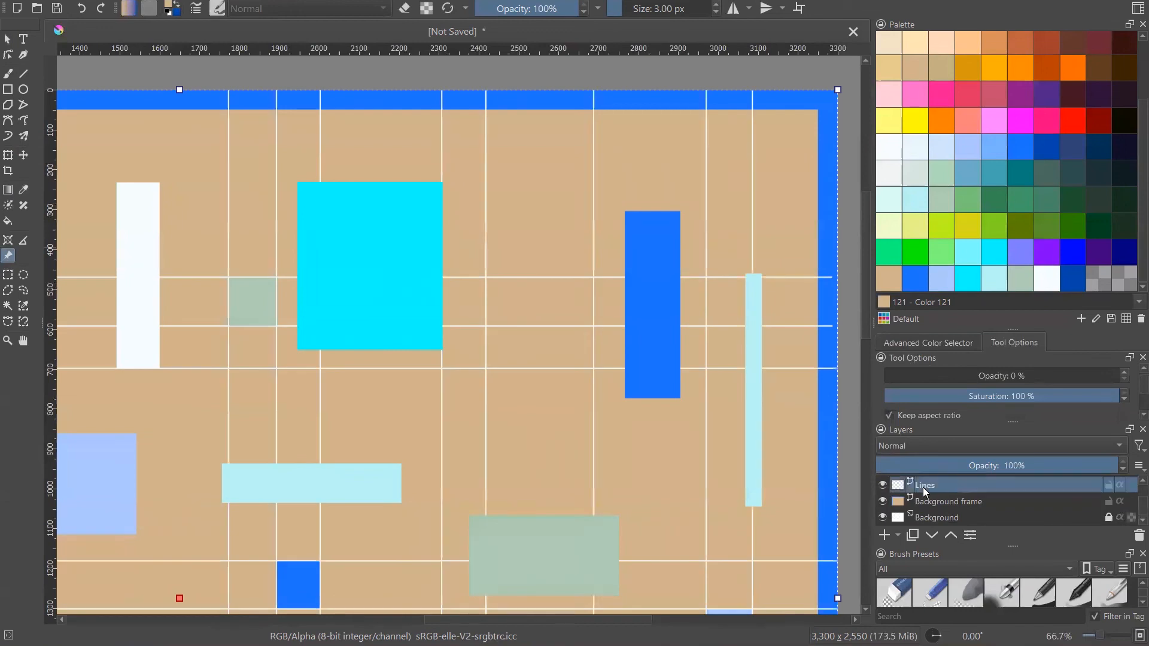
click(933, 536)
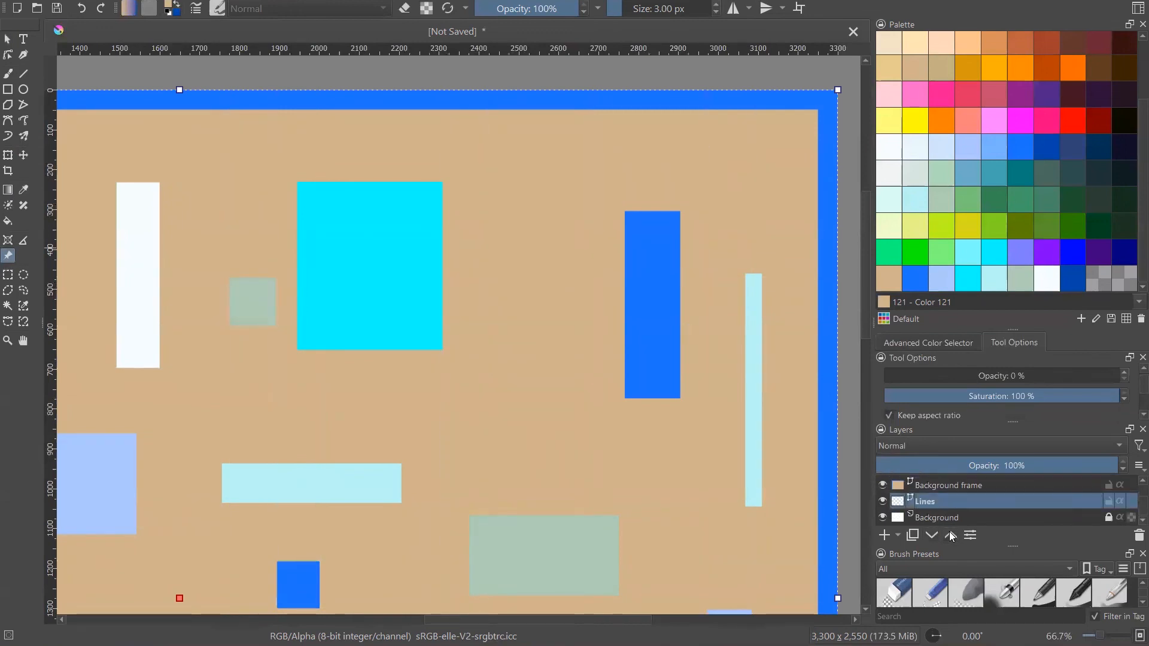
click(950, 533)
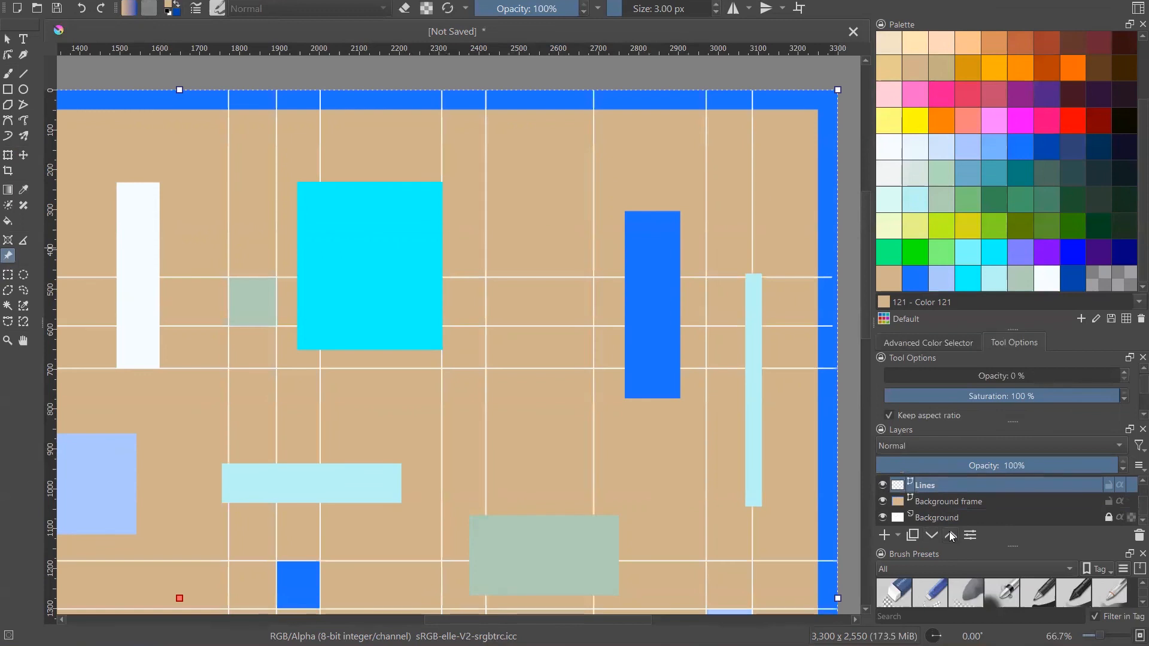
- Deselect the reference image and examine the whole composition from afar and up close
scroll(821, 426, down, 2)
scroll(755, 222, down, 2)
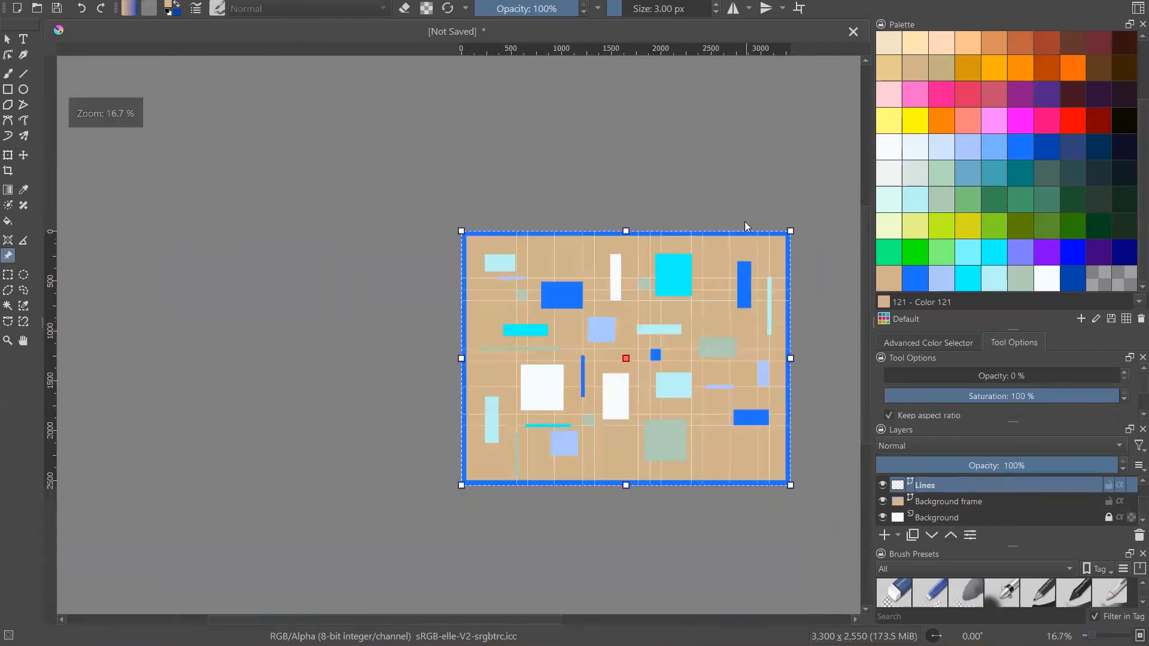
scroll(801, 500, up, 1)
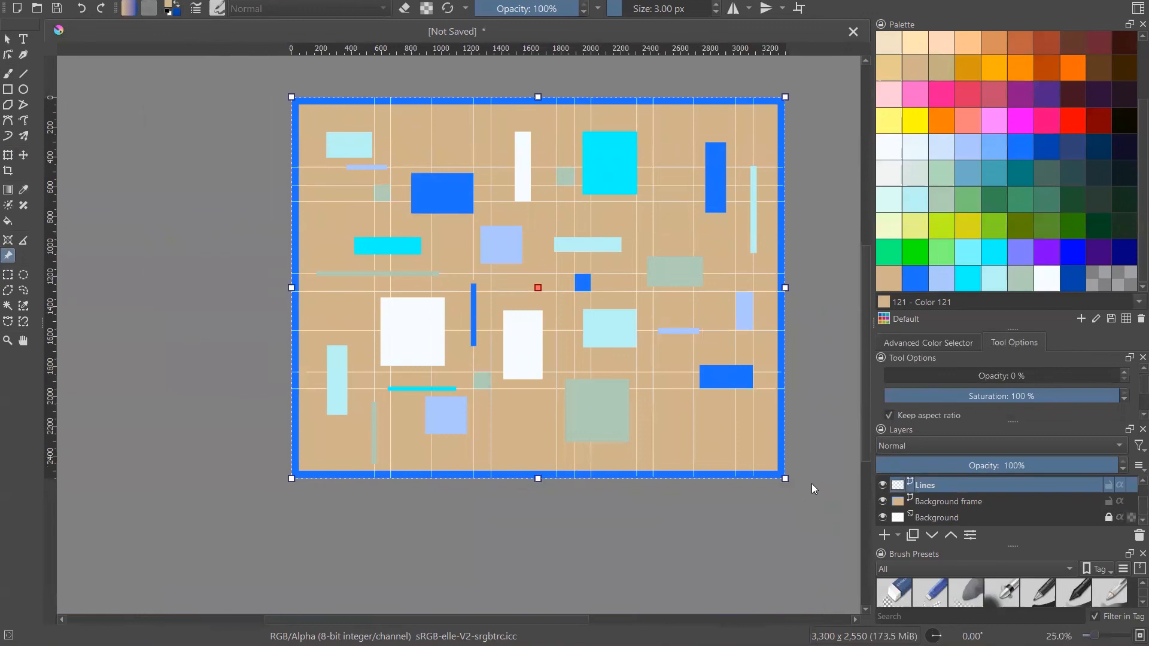
click(808, 489)
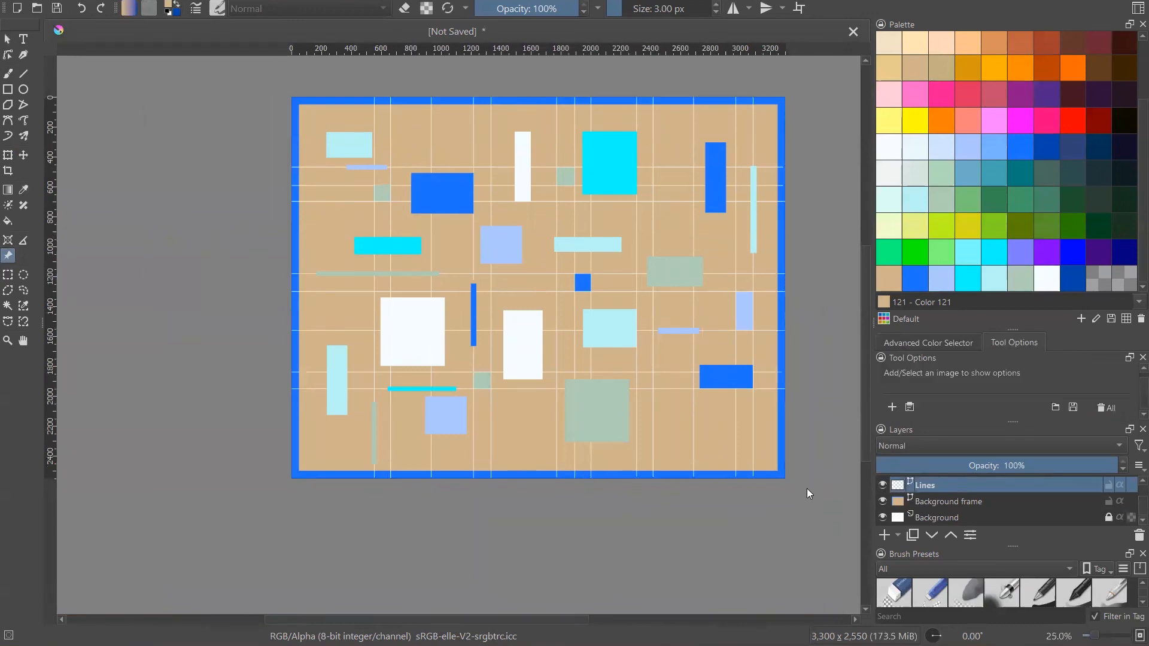
scroll(658, 347, down, 4)
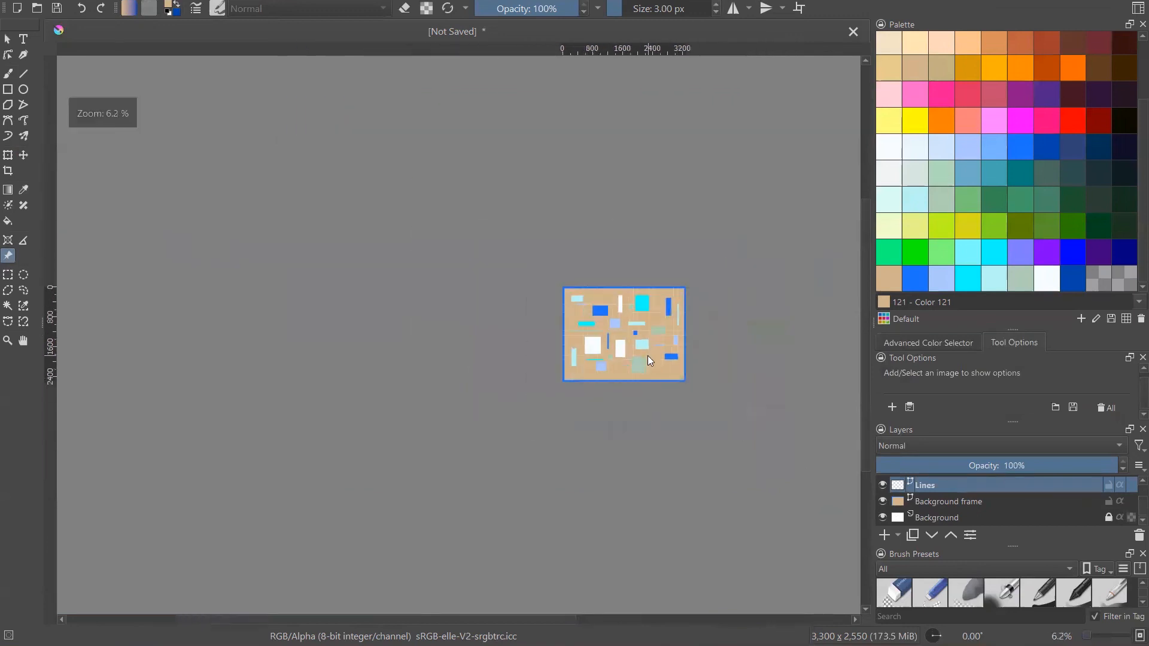
scroll(690, 348, up, 2)
scroll(419, 338, up, 2)
scroll(336, 363, down, 1)
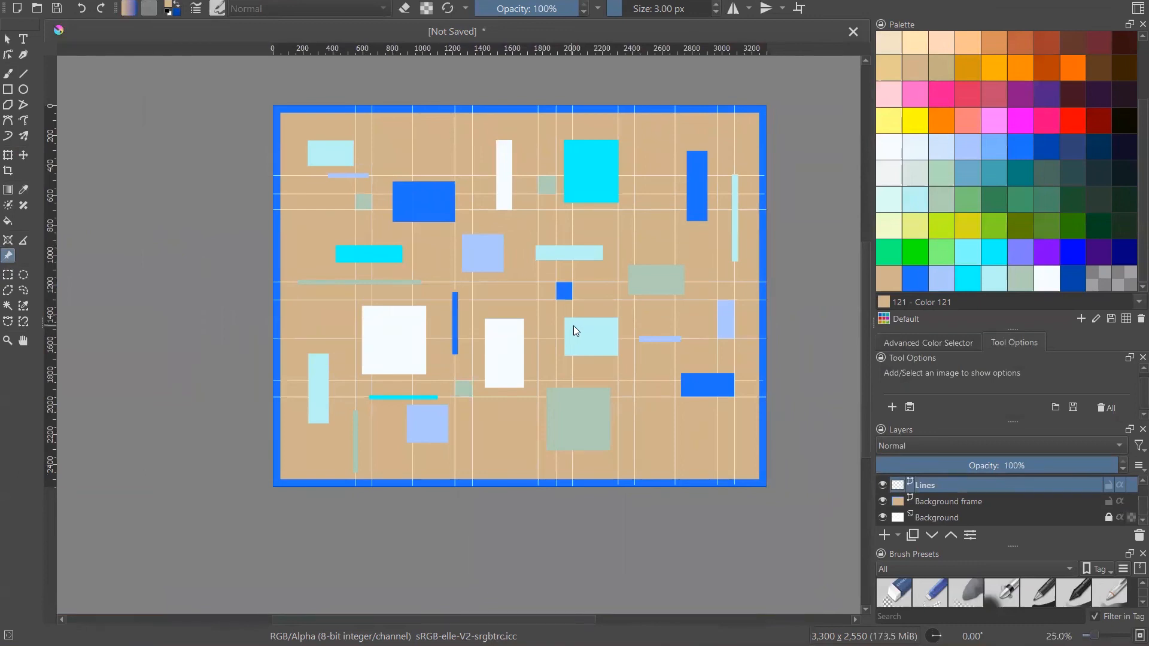
- Compare Cobalt blue with Ateneo blue as the fill of the Background frame shape and settle on Ateneo blue
click(948, 503)
click(7, 39)
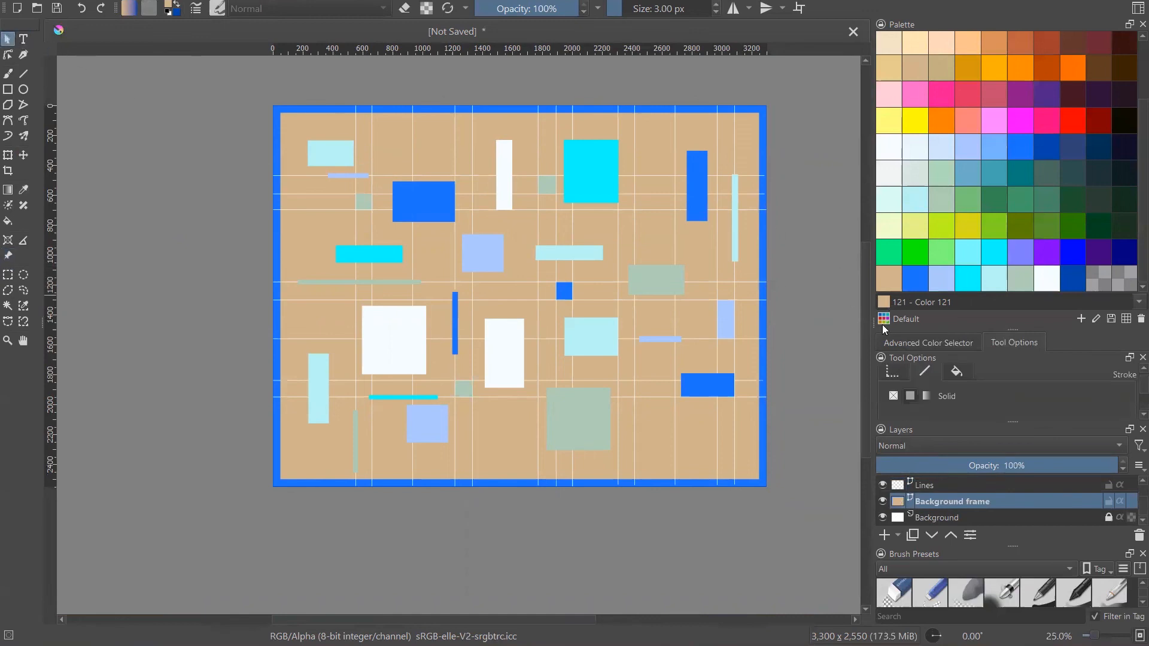
click(910, 284)
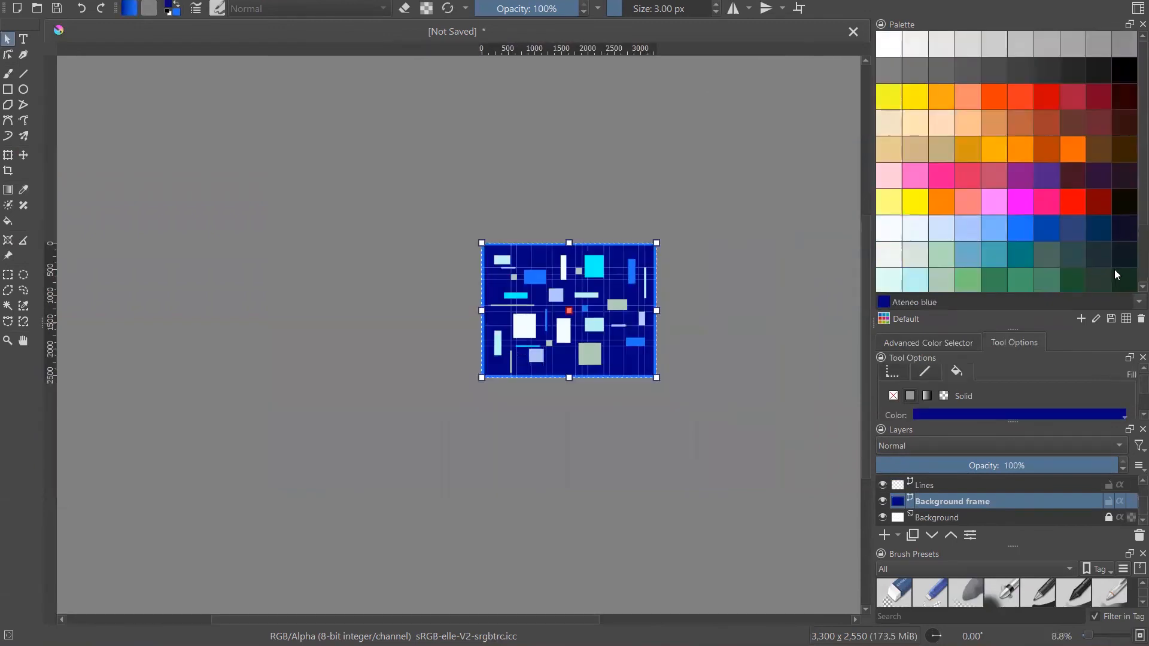
scroll(1115, 270, down, 2)
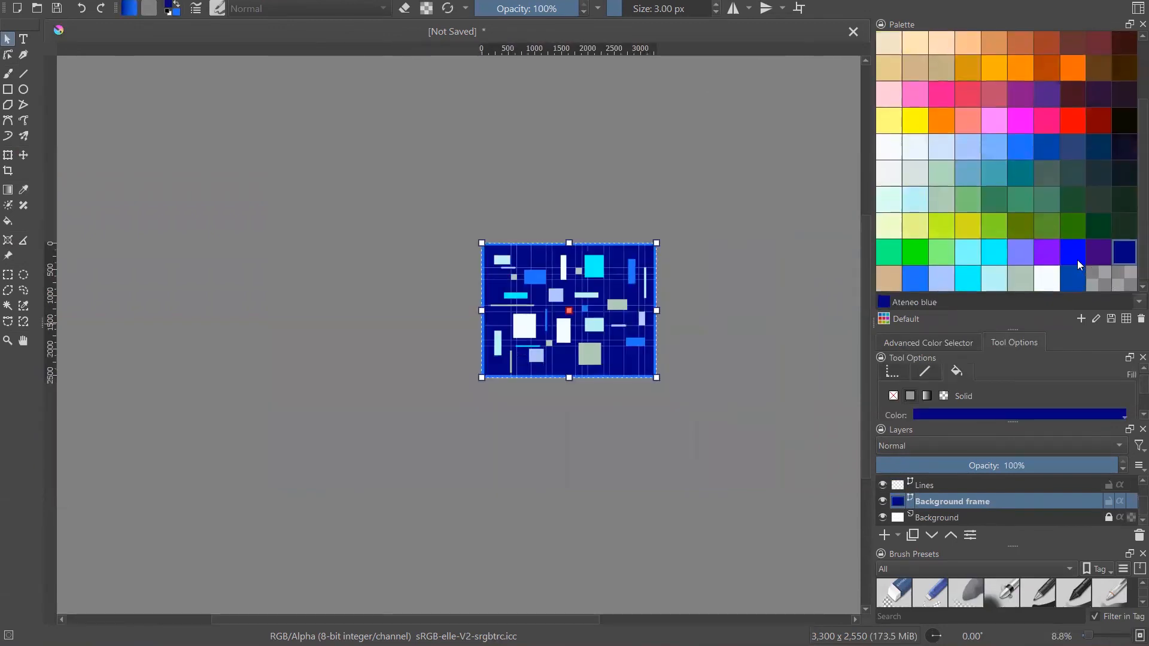
click(1028, 147)
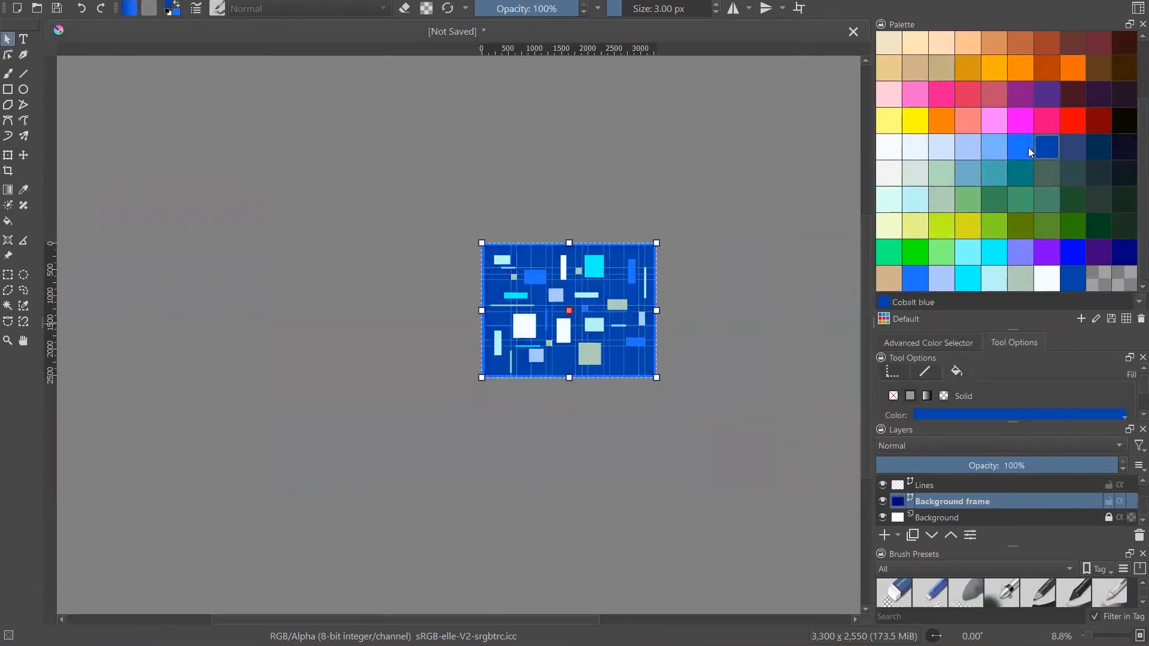
click(1043, 147)
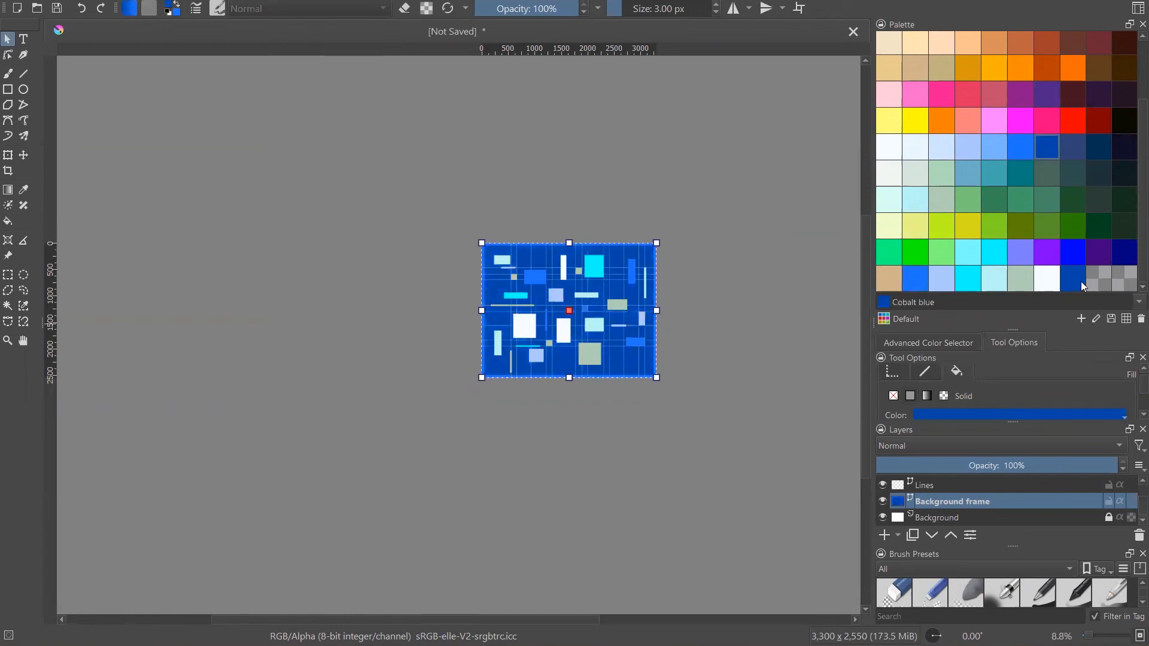
click(1132, 259)
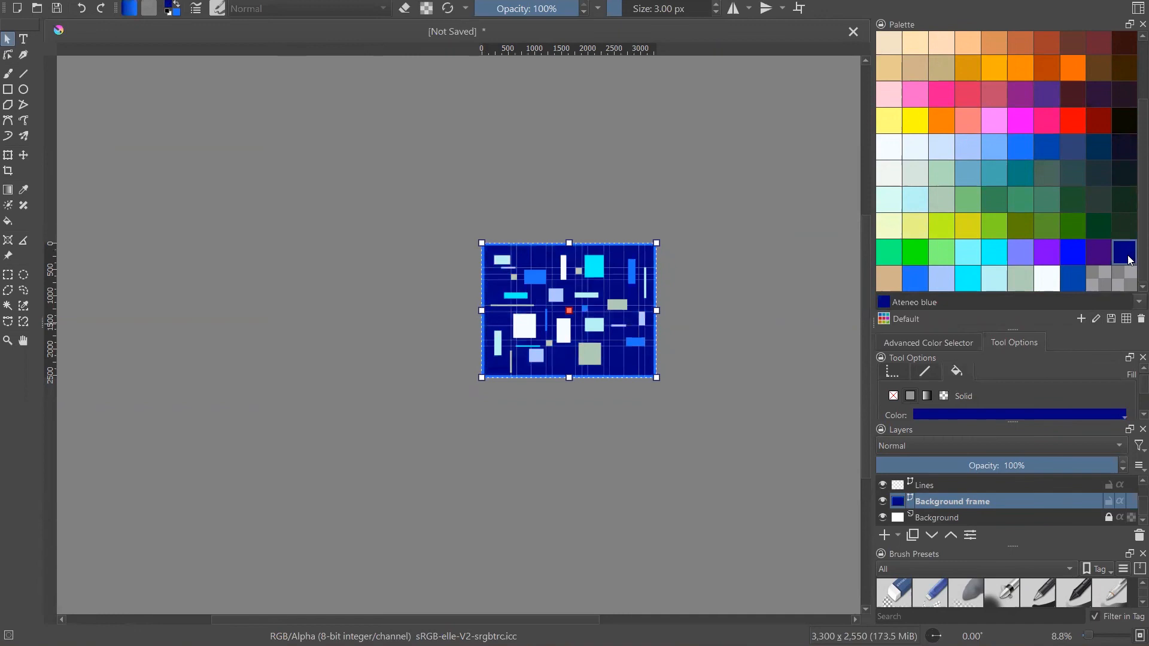
scroll(489, 346, up, 3)
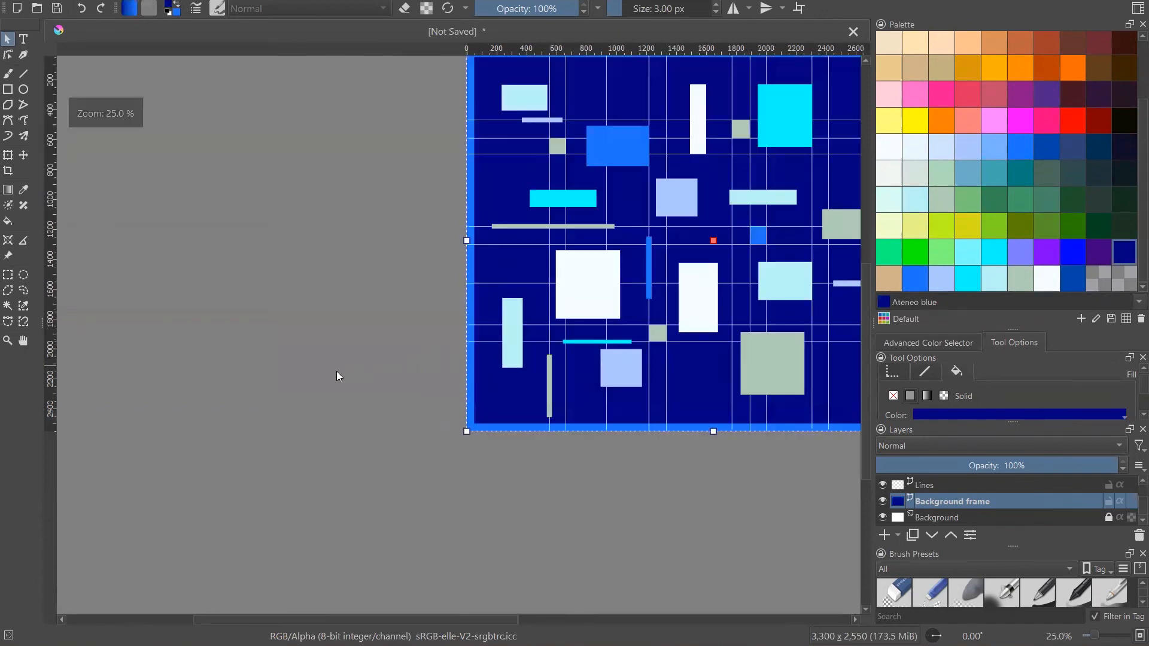
scroll(280, 387, down, 1)
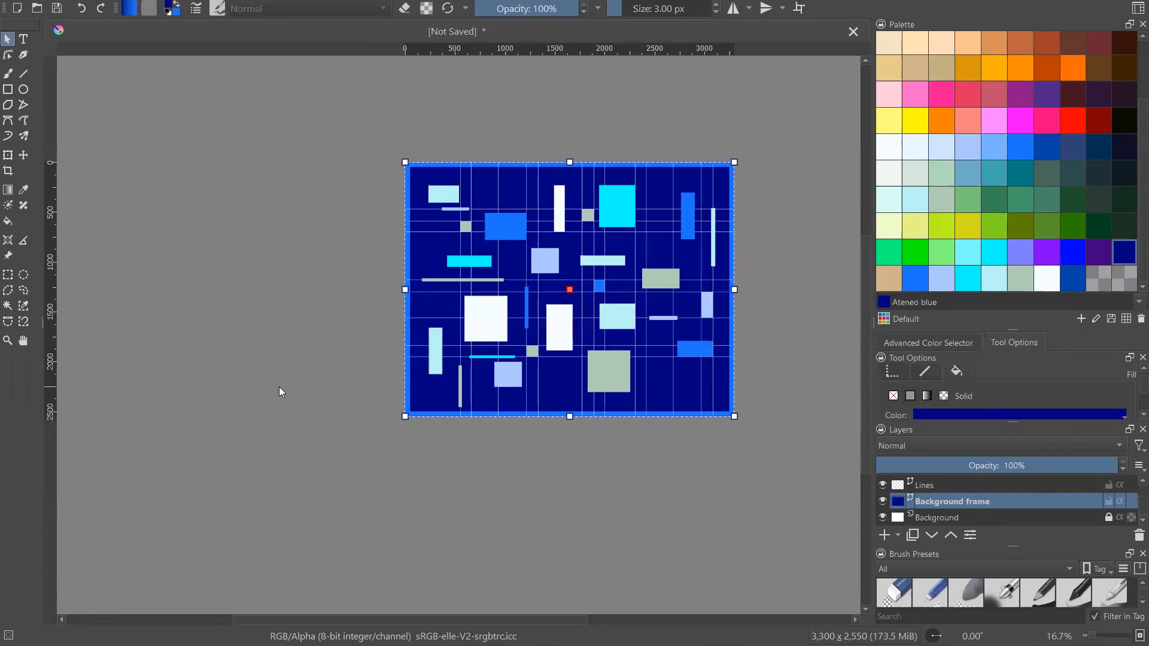
scroll(279, 387, up, 1)
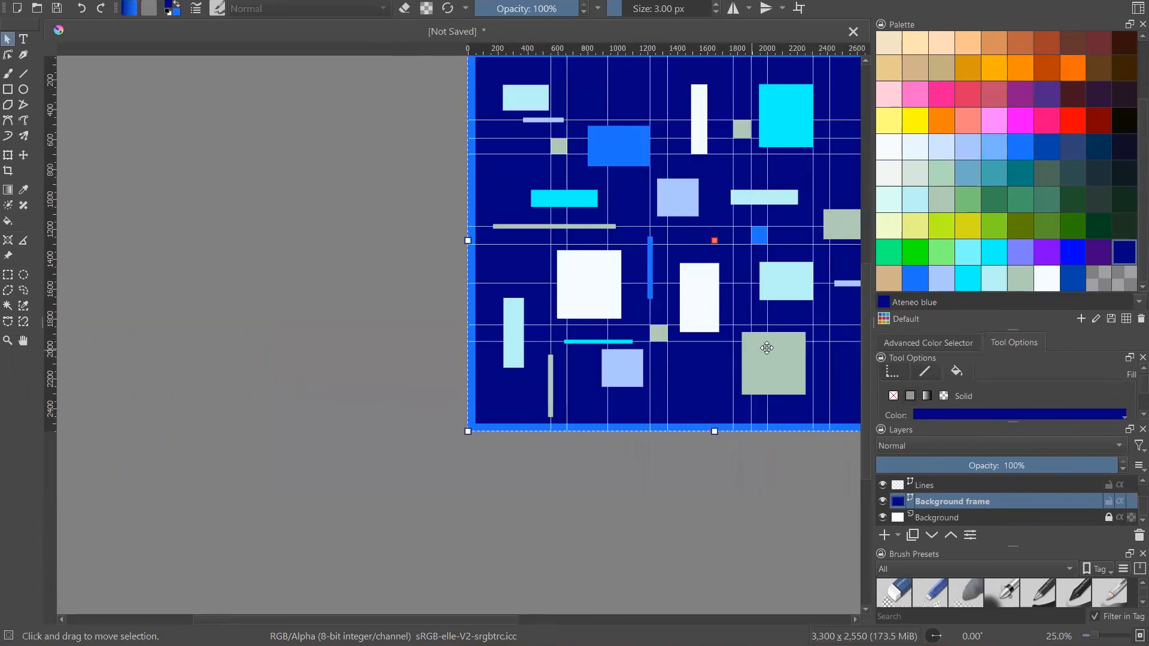
- Set the Background frame shape's stroke to Color 121 tan and deselect the shape
click(927, 372)
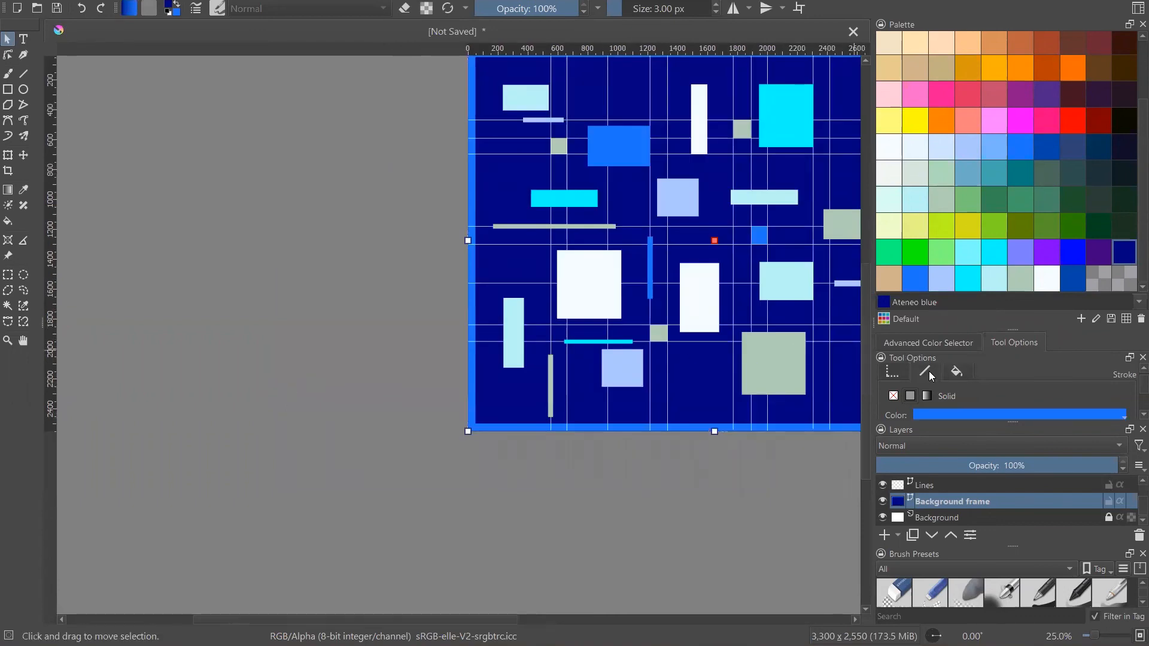
click(945, 410)
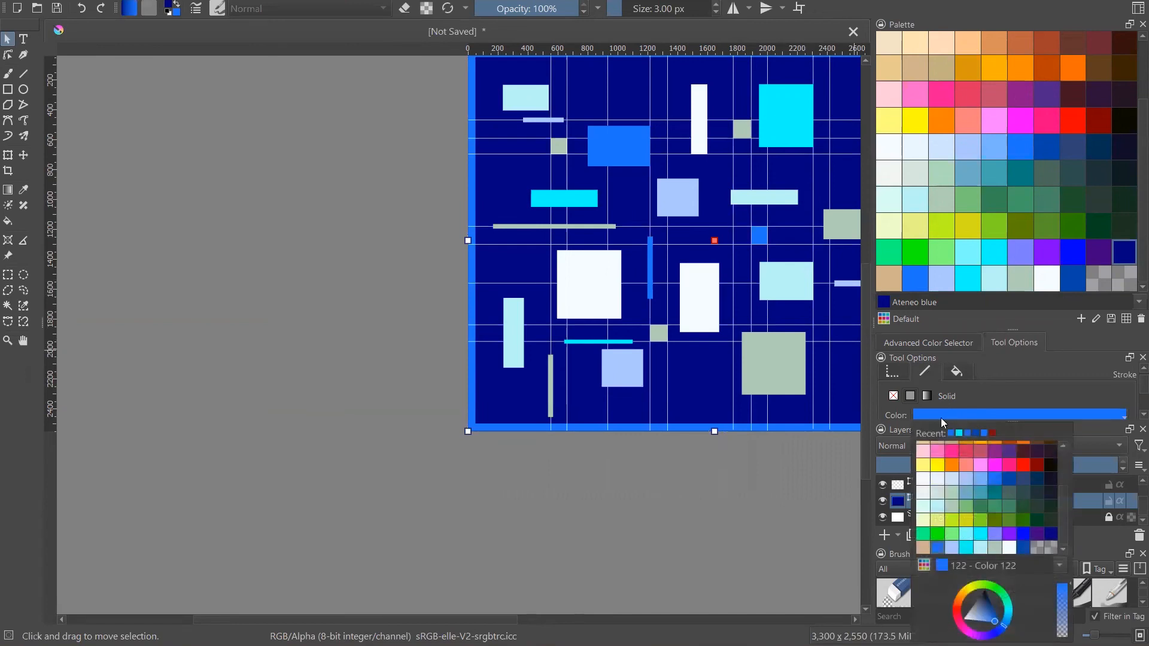
click(919, 545)
scroll(378, 522, down, 2)
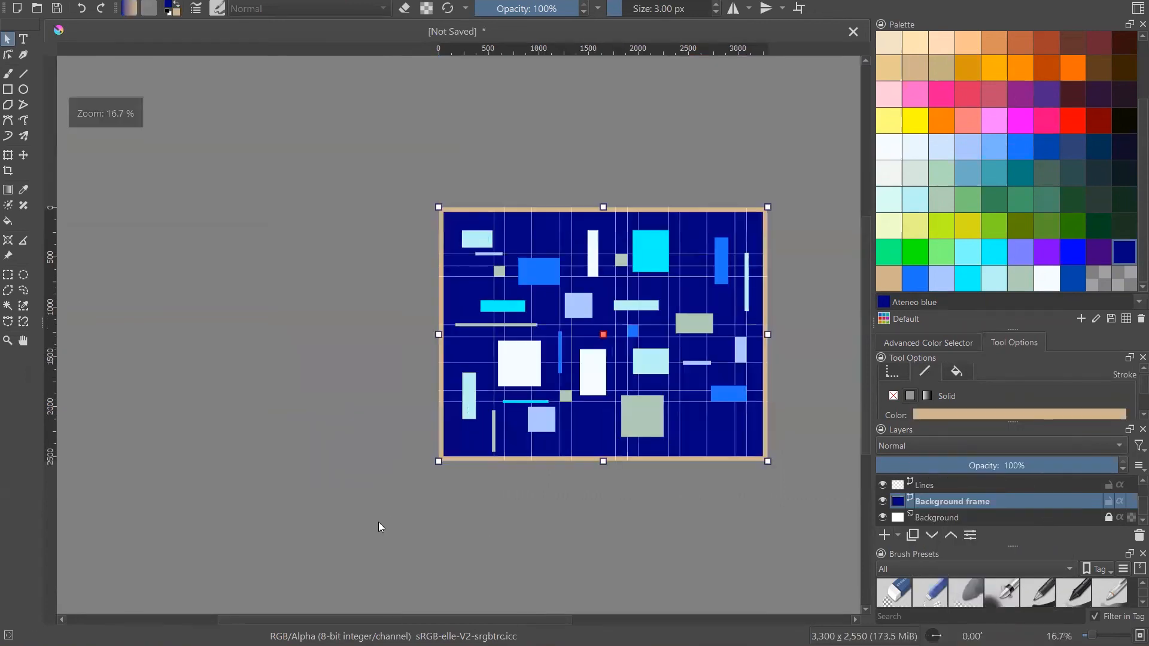
scroll(560, 522, up, 1)
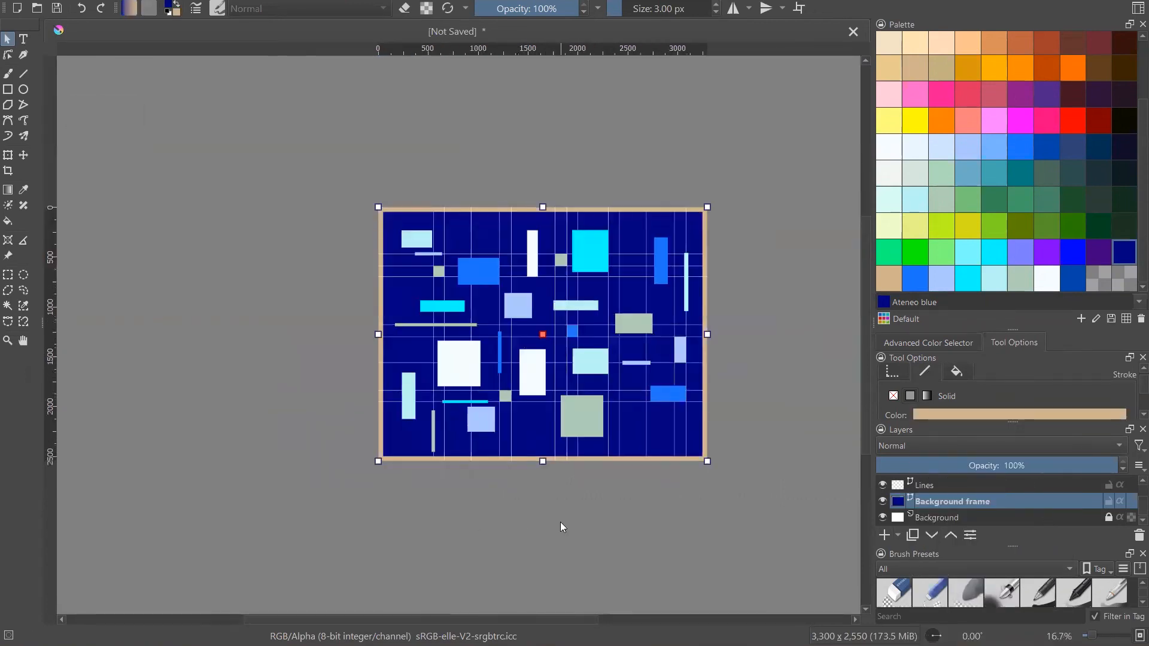
scroll(560, 522, up, 1)
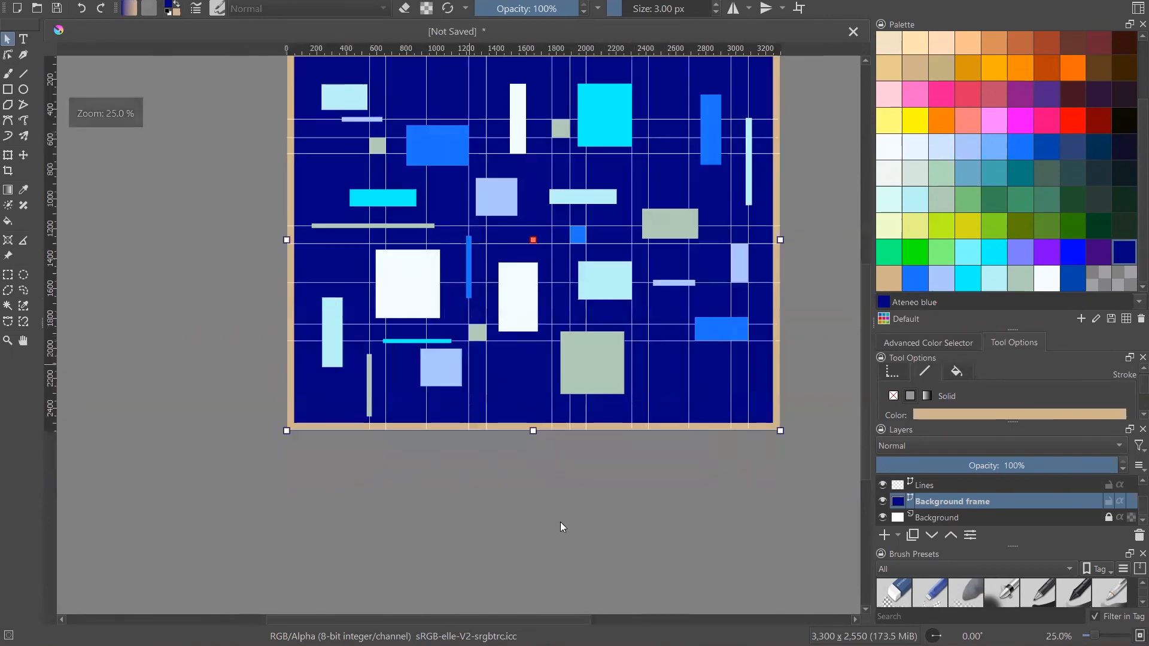
scroll(560, 522, down, 1)
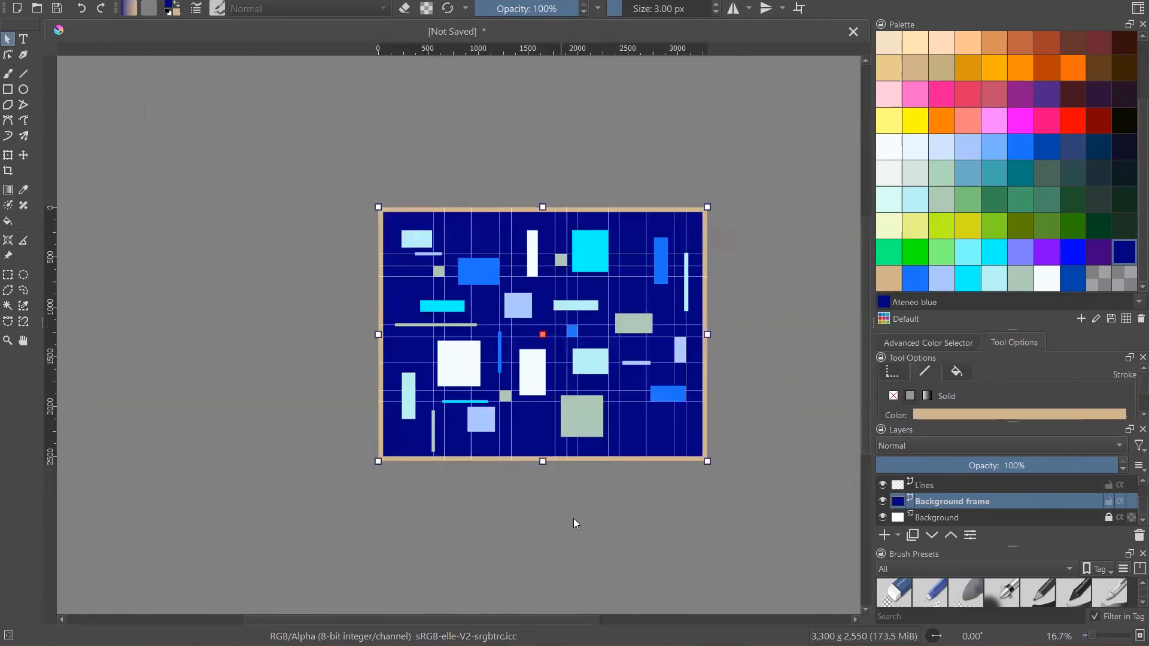
scroll(812, 434, up, 1)
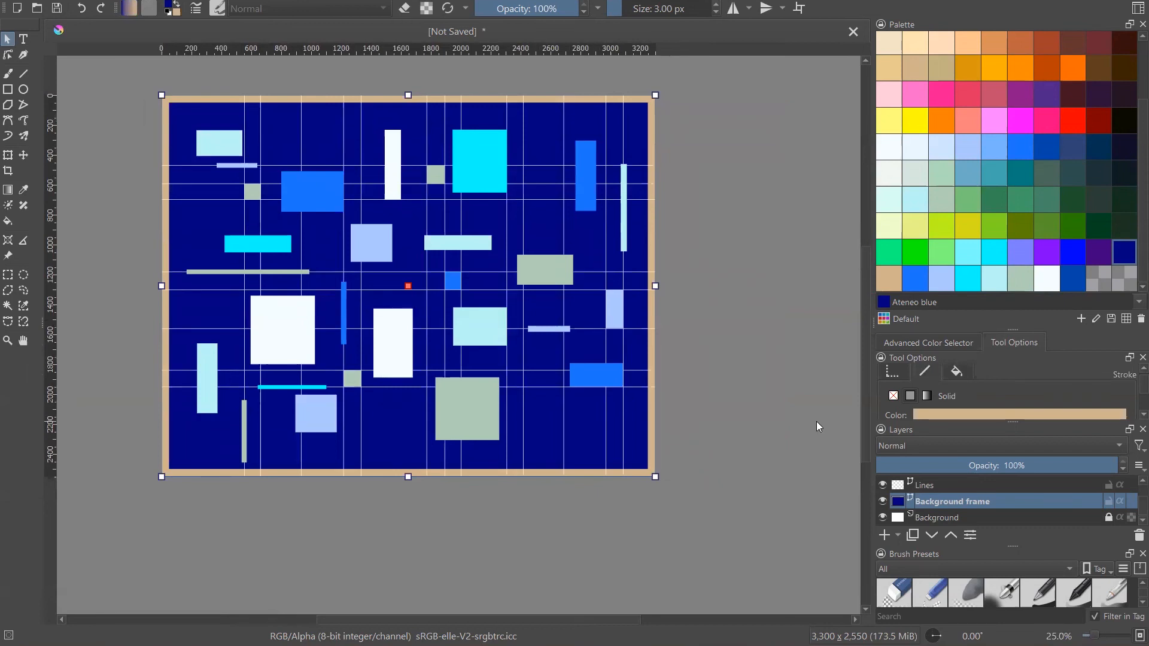
click(788, 317)
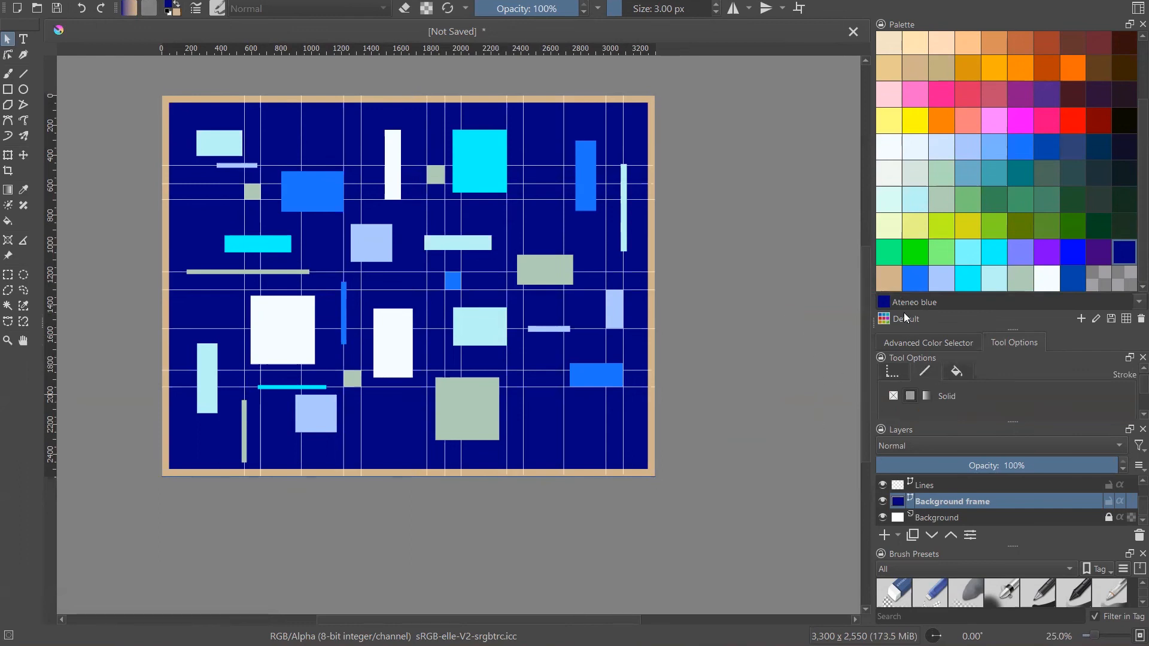
- Choose Color 121 tan as the drawing colour and add a new vector layer above the rectangular shapes layer
click(891, 277)
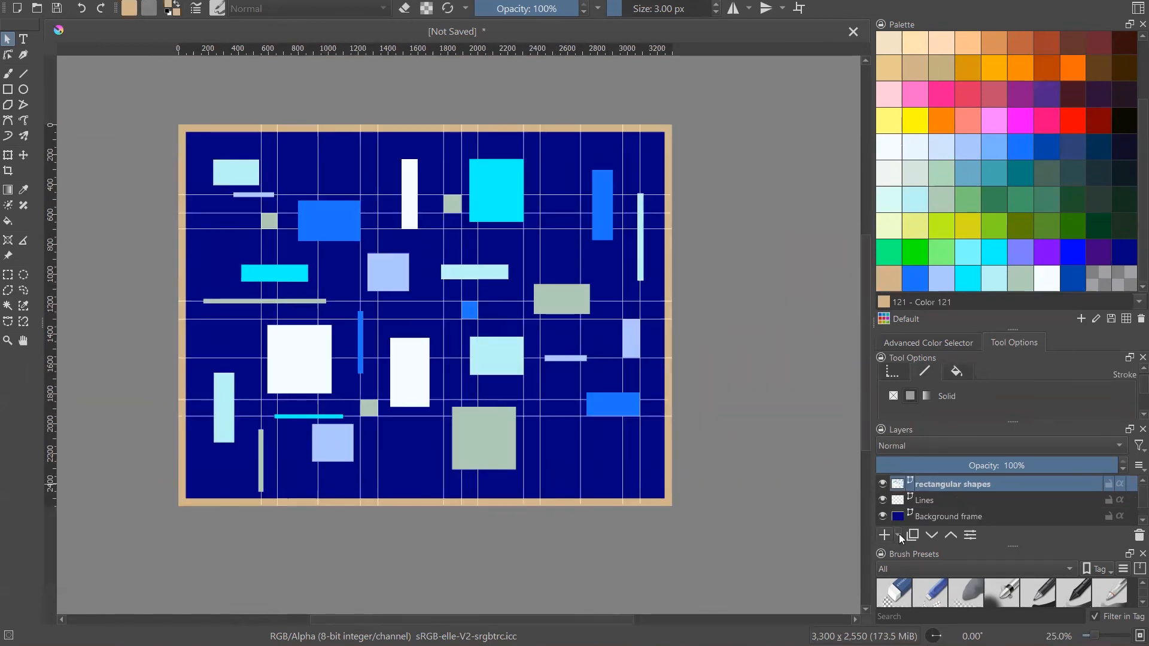
click(898, 535)
click(940, 377)
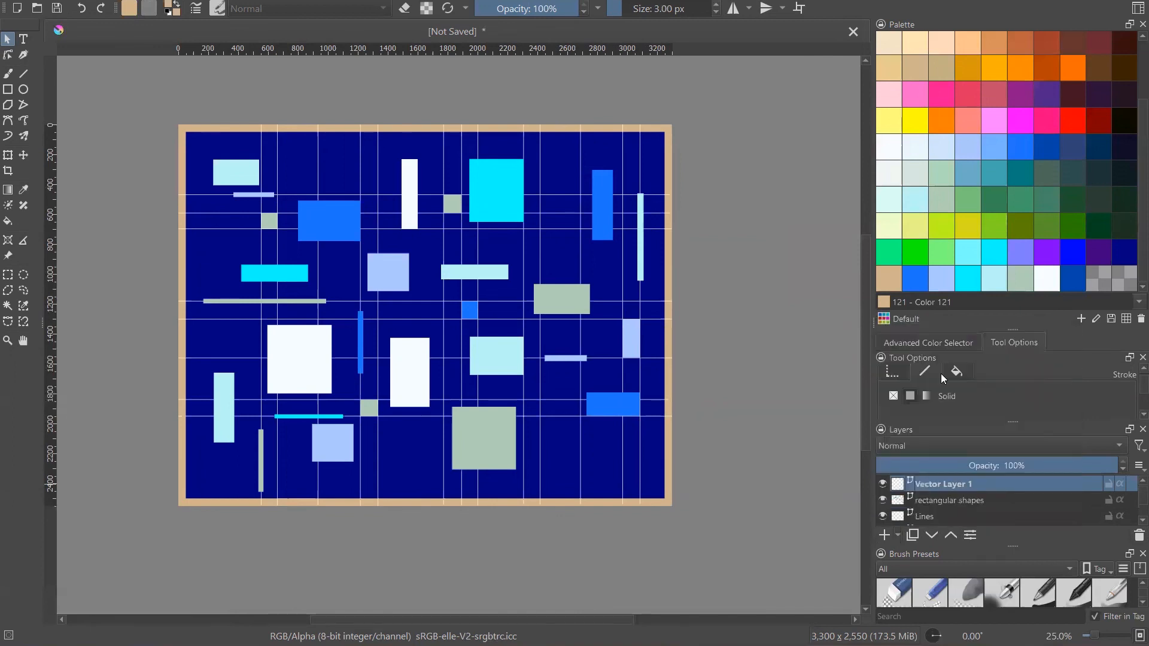
- Draw narrow tan rectangles over the frame's top and right borders to cover the ends of the grid lines
click(8, 89)
drag(178, 124, 674, 127)
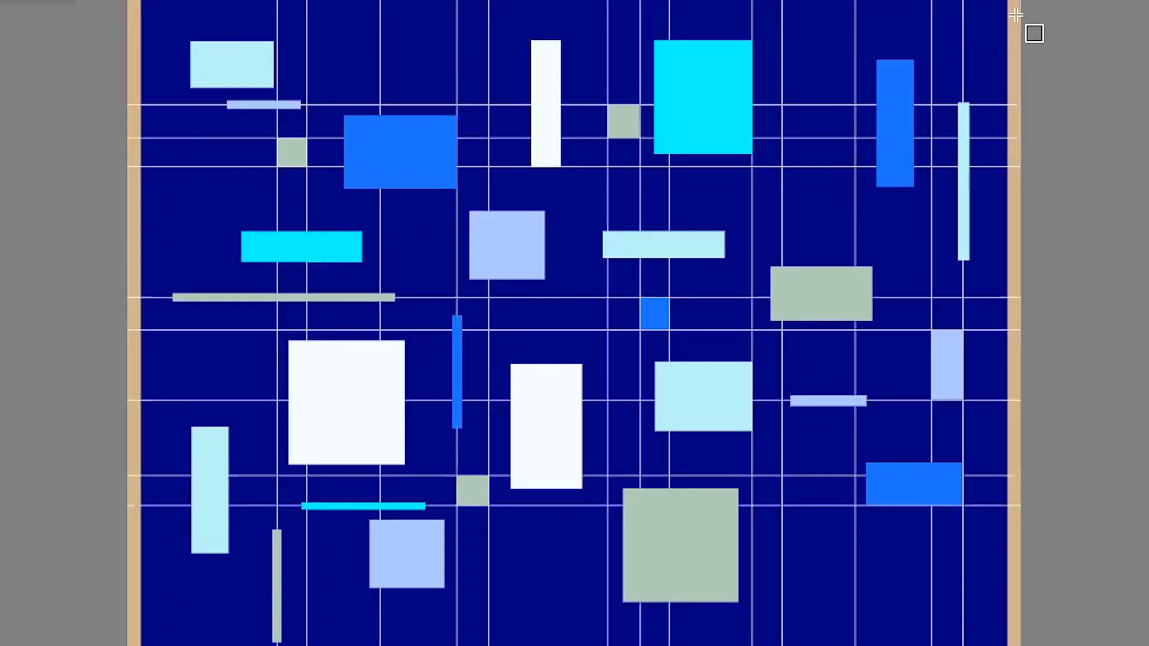
drag(1009, 0, 1021, 645)
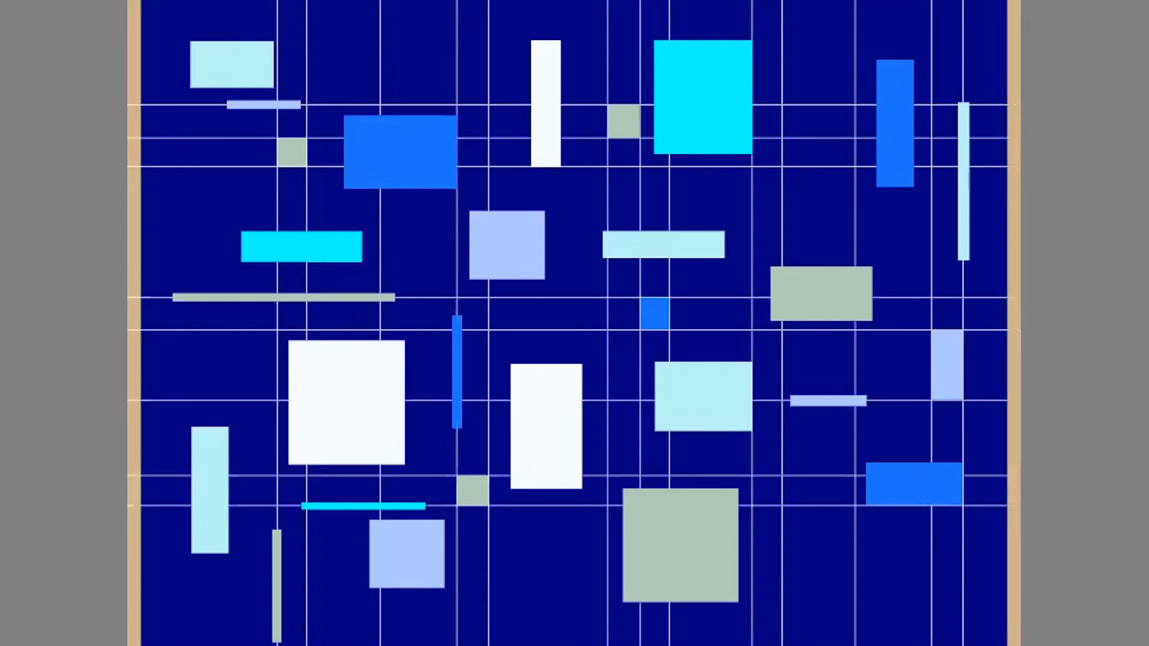
- Draw a narrow tan rectangle over the frame's left border to cover the ends of the horizontal grid lines
drag(127, 645, 141, 0)
key(ctrl+z)
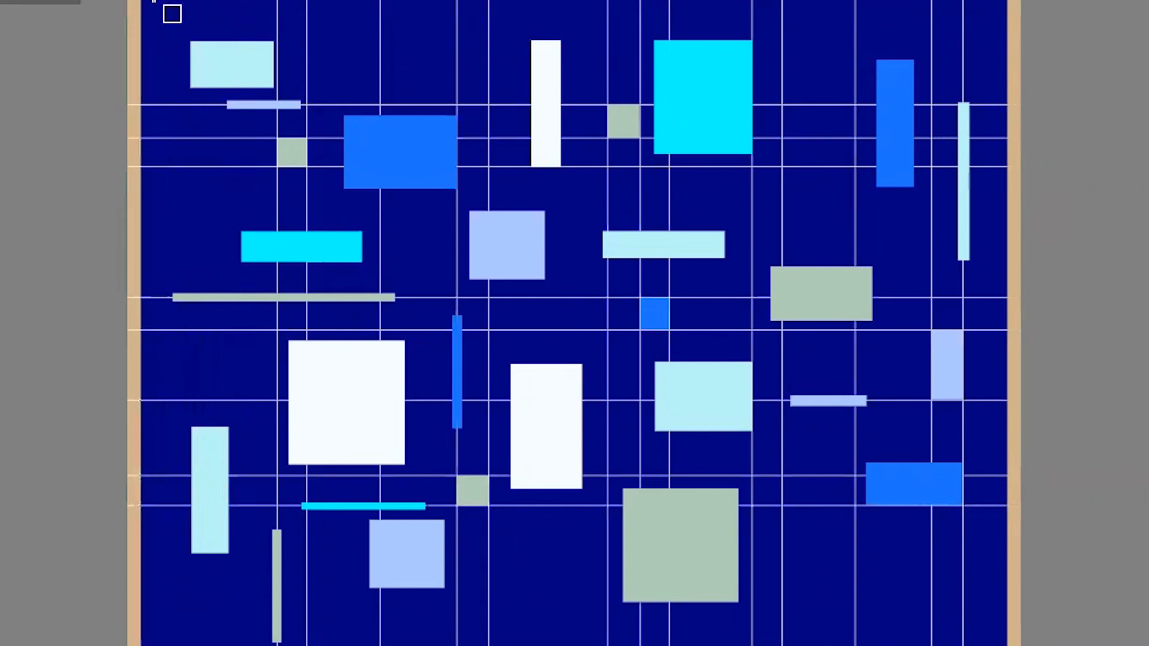
drag(126, 0, 127, 645)
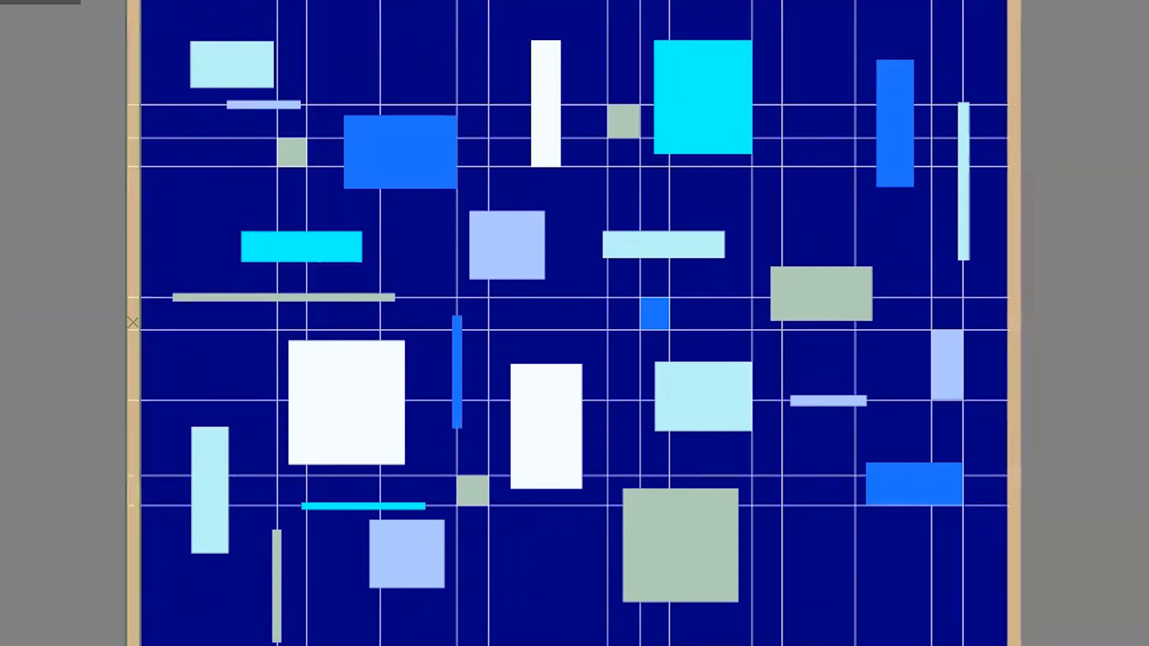
key(ctrl+z)
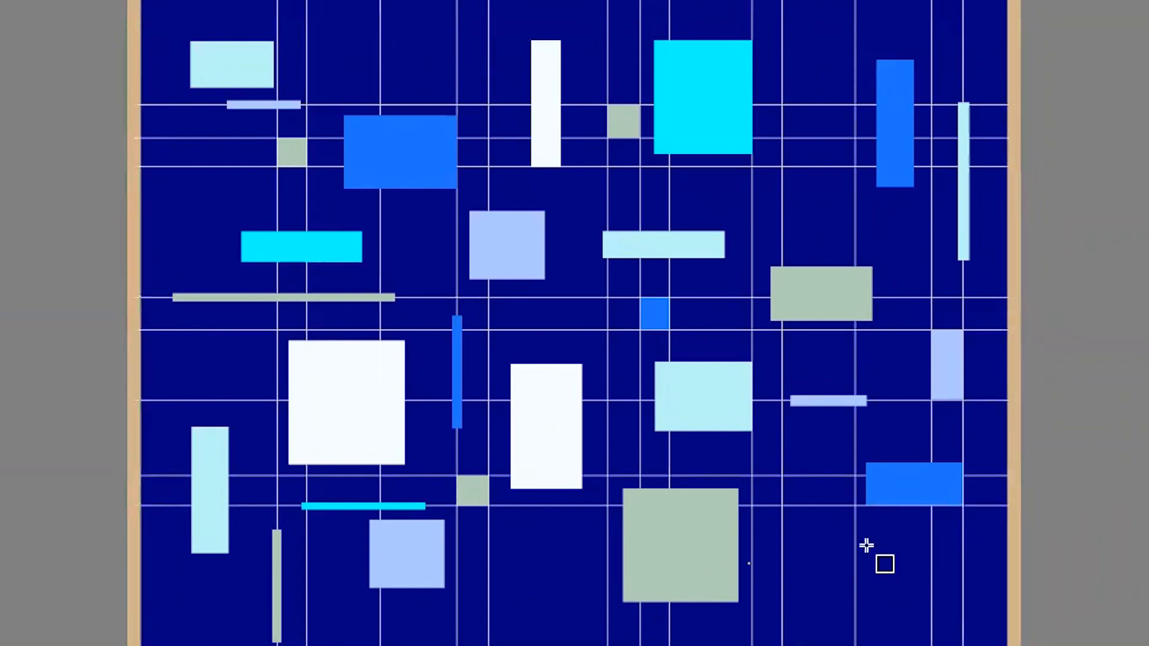
scroll(1133, 485, down, 2)
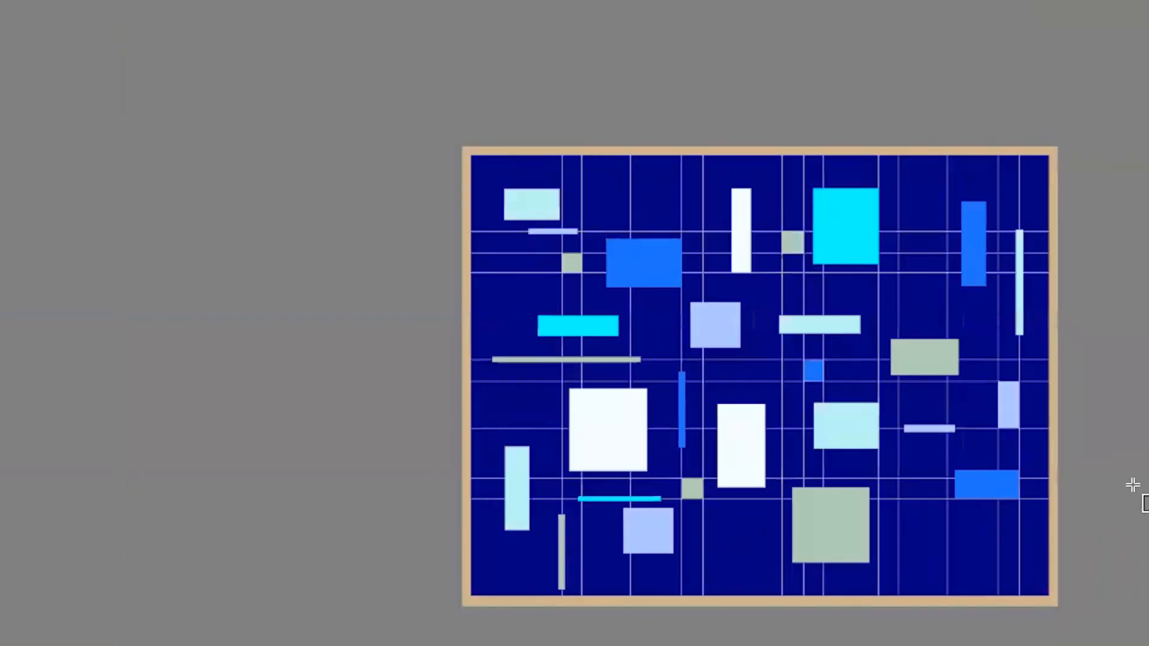
scroll(733, 428, up, 2)
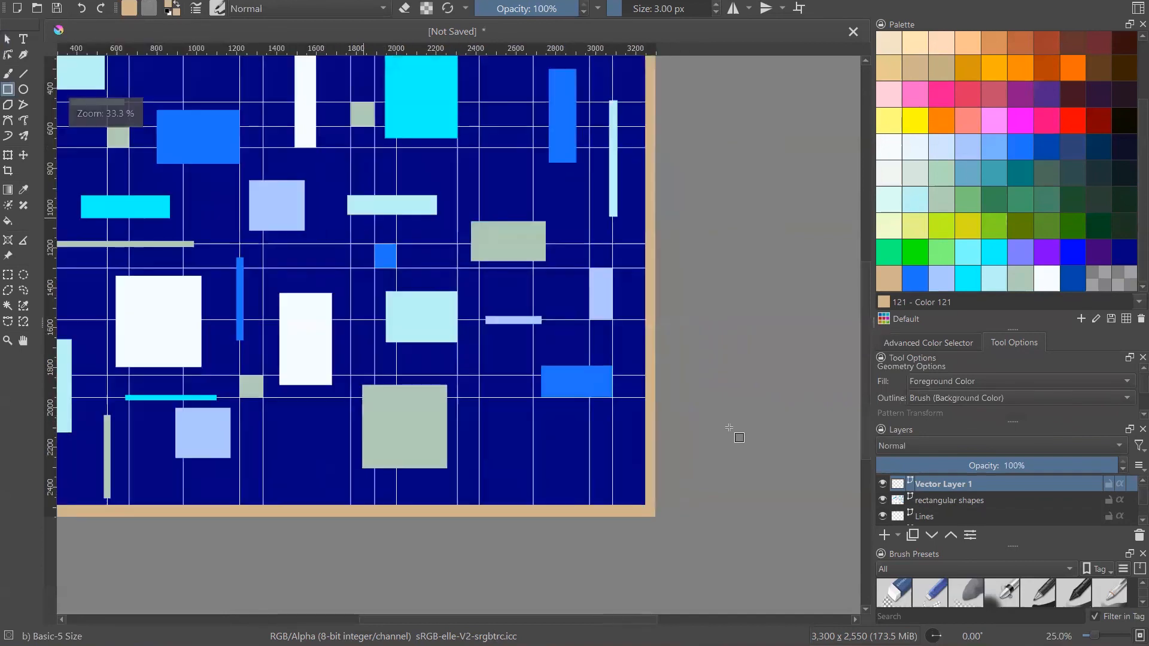
scroll(733, 428, down, 1)
- Change the Background frame shape's fill to a muted dark blue and deselect the shape
click(7, 39)
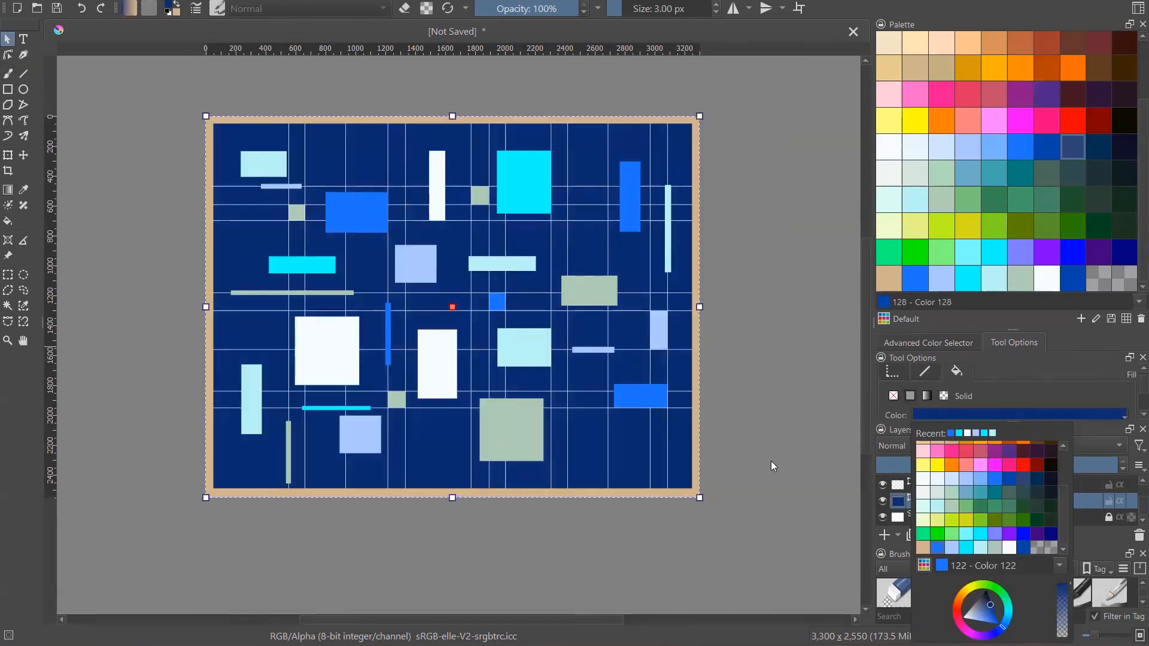
click(770, 461)
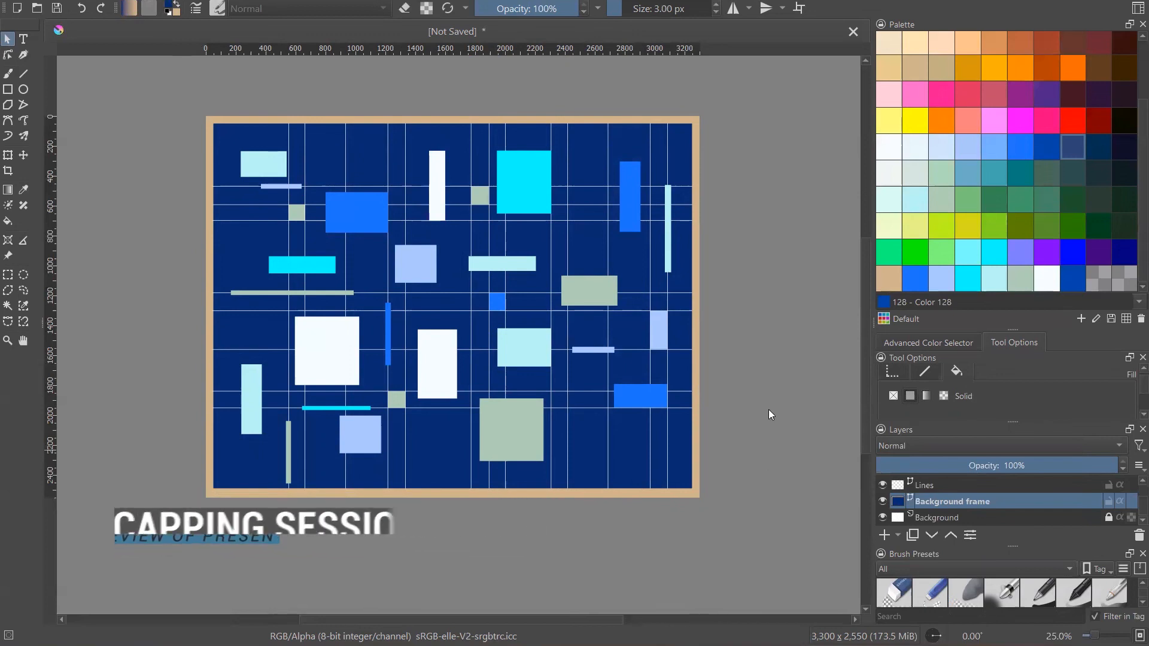
- Draw a tall trial rectangle over the right part of the pattern with the Rectangle tool and undo it
click(10, 90)
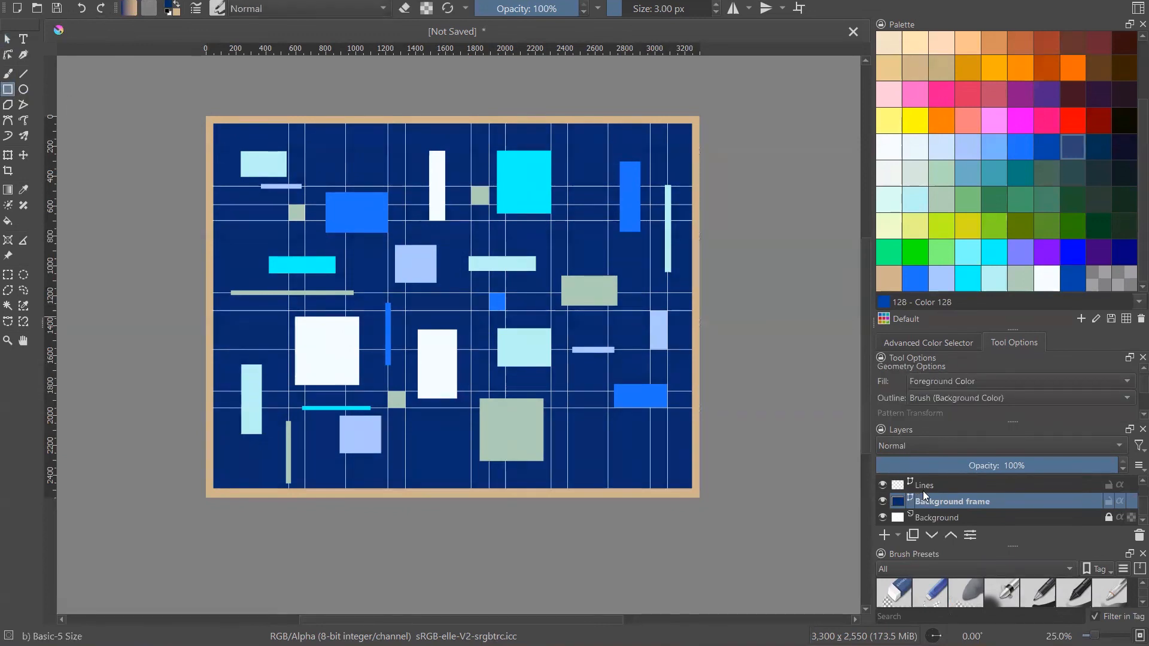
drag(616, 247, 642, 273)
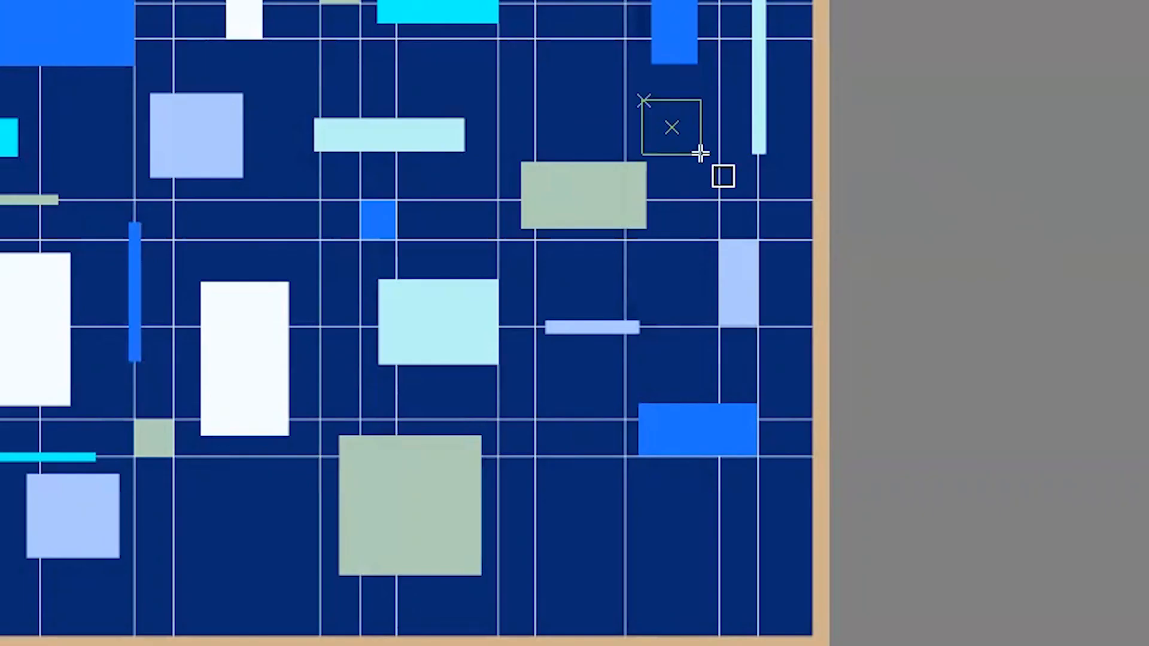
drag(701, 153, 781, 594)
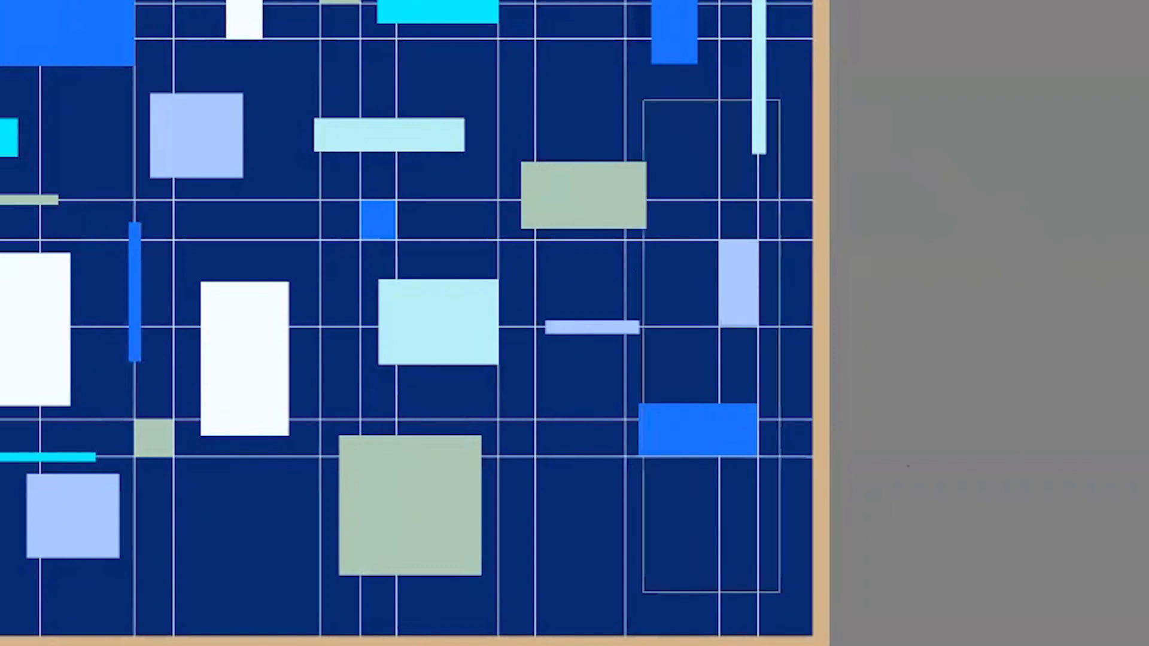
key(ctrl+z)
- Draw two trial squares about 130 px wide with a rectangle between them, below the large cyan rectangle
drag(522, 80, 539, 129)
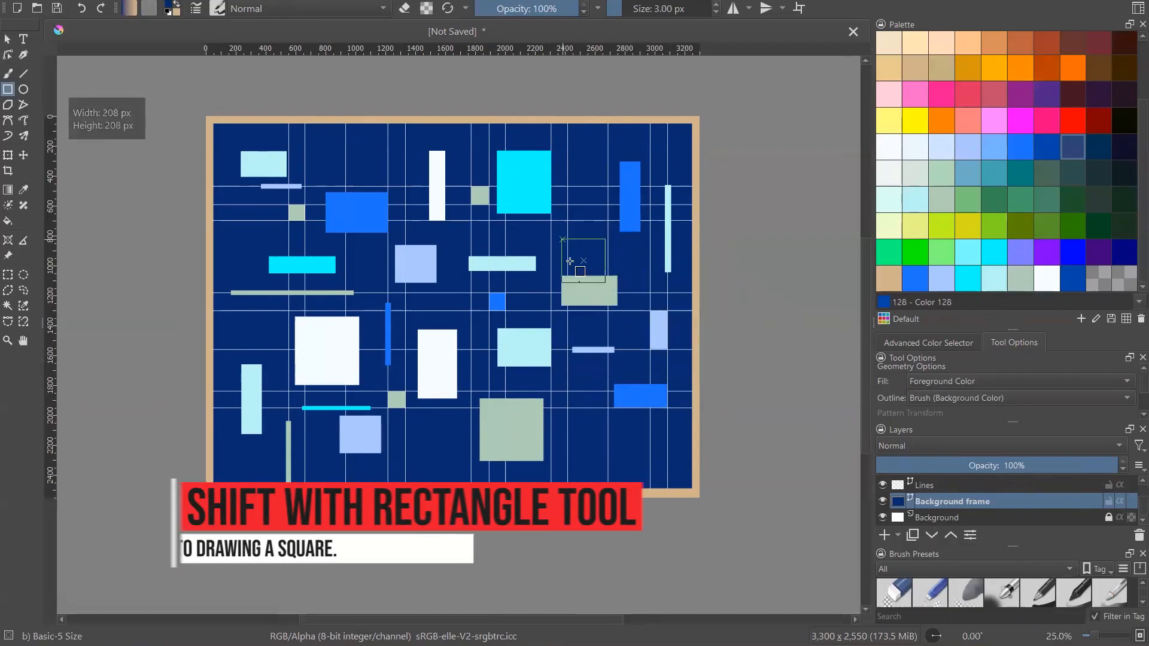
mouse_move(570, 261)
mouse_down()
mouse_move(569, 247)
mouse_move(581, 259)
mouse_up()
scroll(572, 242, up, 5)
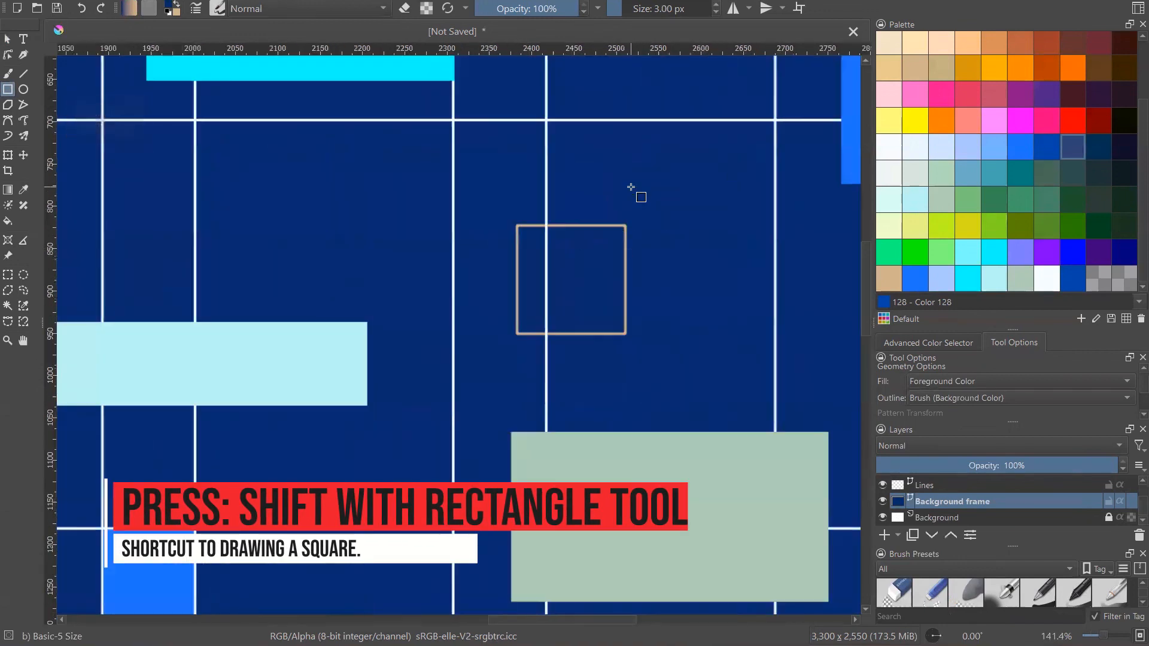
drag(708, 269, 195, 122)
drag(304, 234, 510, 228)
scroll(585, 277, down, 3)
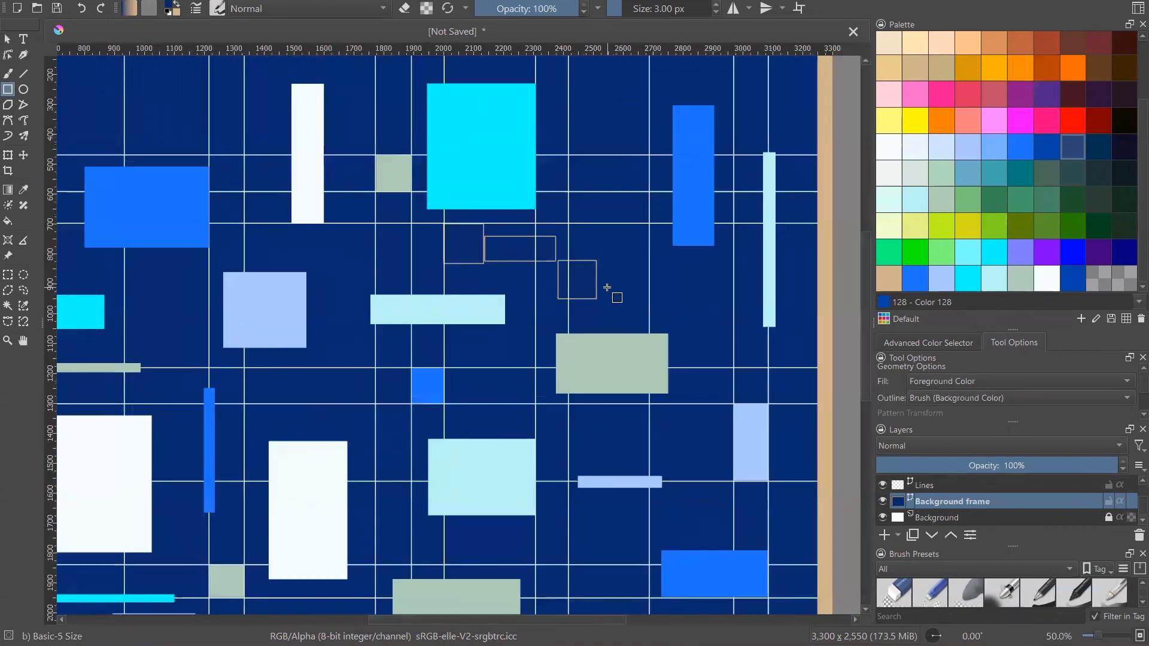
- Undo the trial squares and the rectangle drawn between them
scroll(607, 288, down, 2)
scroll(607, 288, up, 2)
key(ctrl+z)
key(ctrl+z)
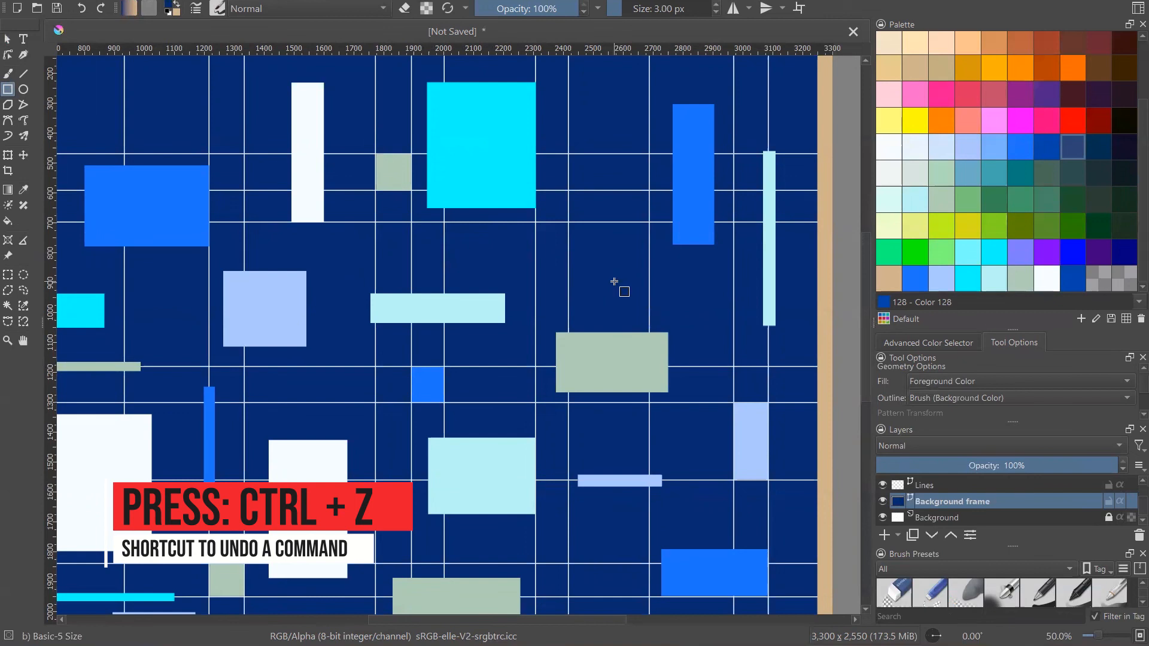
scroll(612, 285, down, 6)
scroll(608, 288, up, 1)
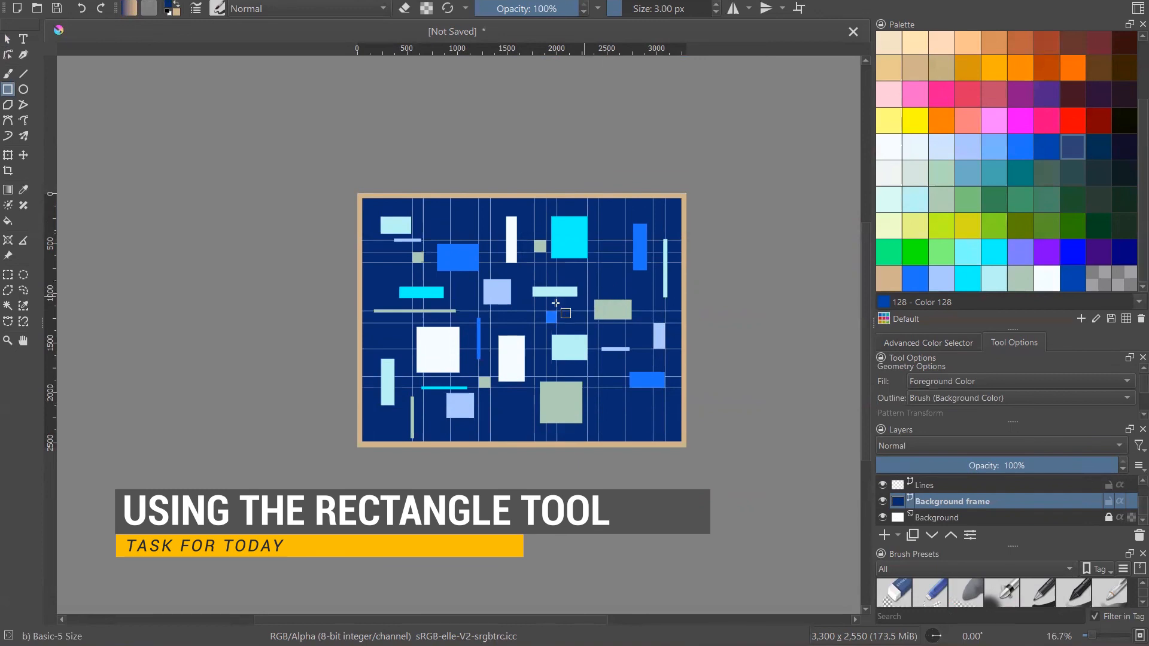
scroll(572, 370, up, 2)
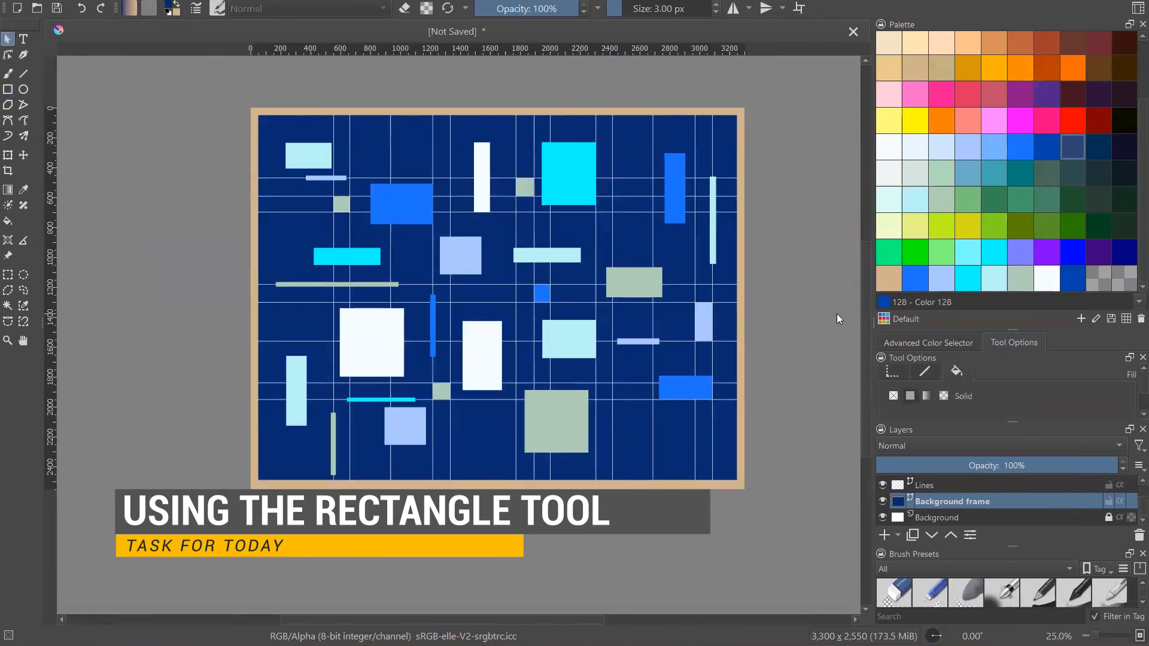